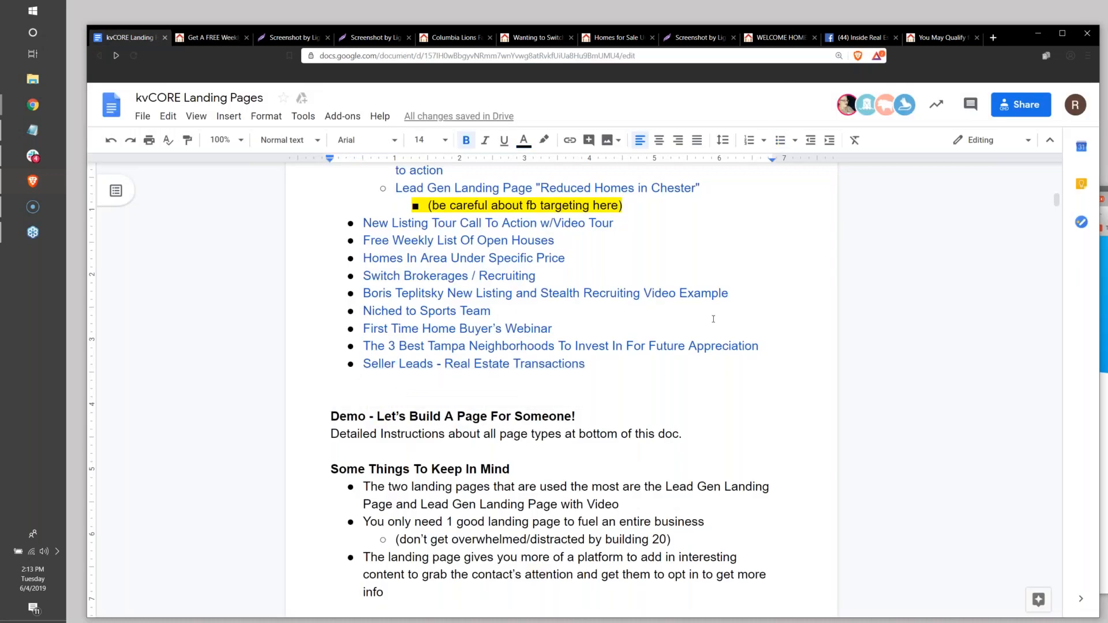
Add an "Other Ideas" bullet below "Seller Leads - Real Estate Transactions" and start an indented sub-bullet beneath it.
{"action": "scroll", "coordinate": [714, 319], "scroll_direction": "up", "scroll_amount": 2}
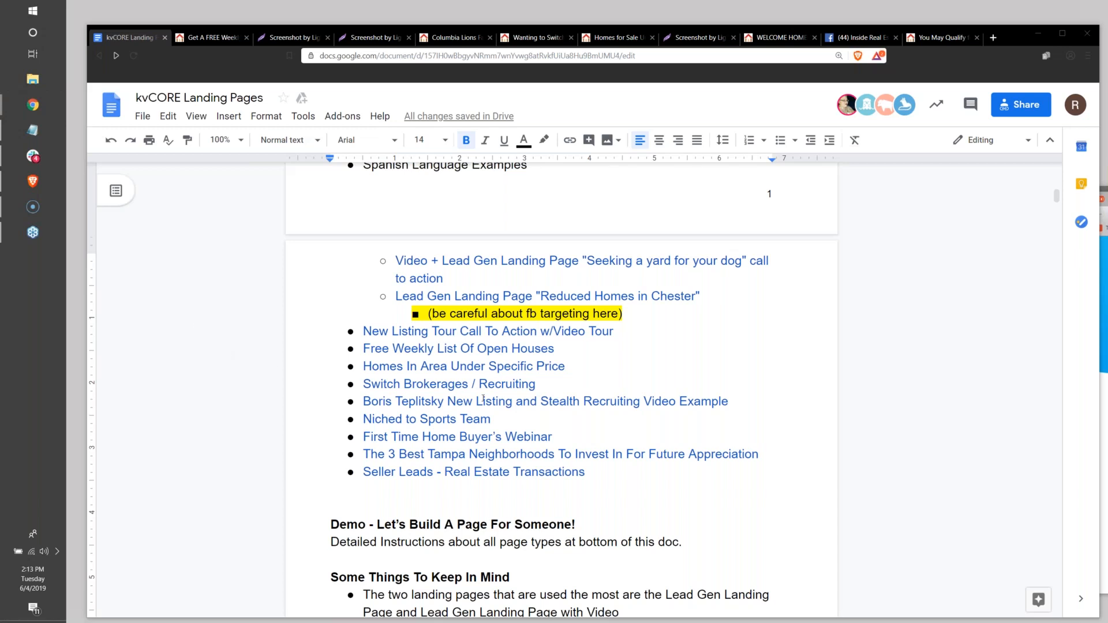
{"action": "left_click", "coordinate": [589, 472]}
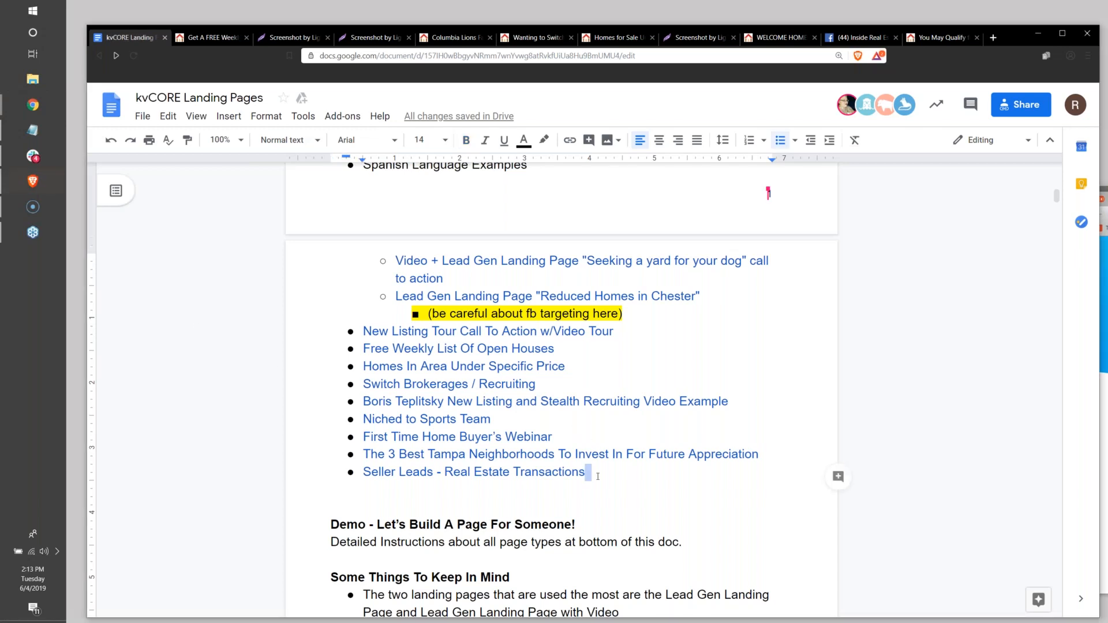
{"action": "key", "text": "Return"}
{"action": "type", "text": "Other Ideas"}
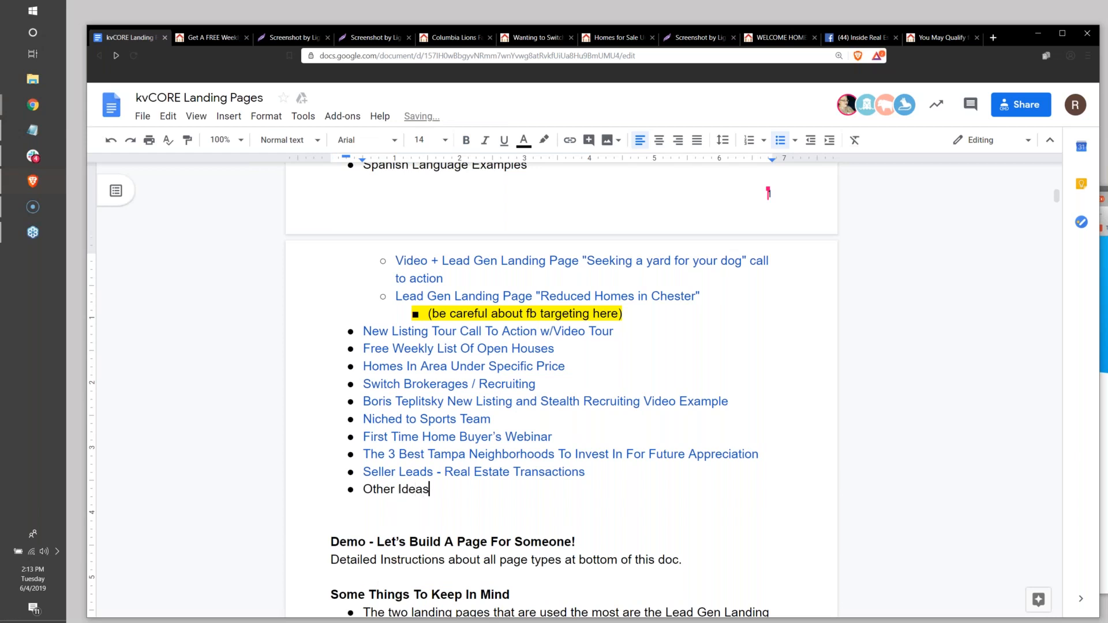
{"action": "key", "text": "Return"}
{"action": "key", "text": "Tab"}
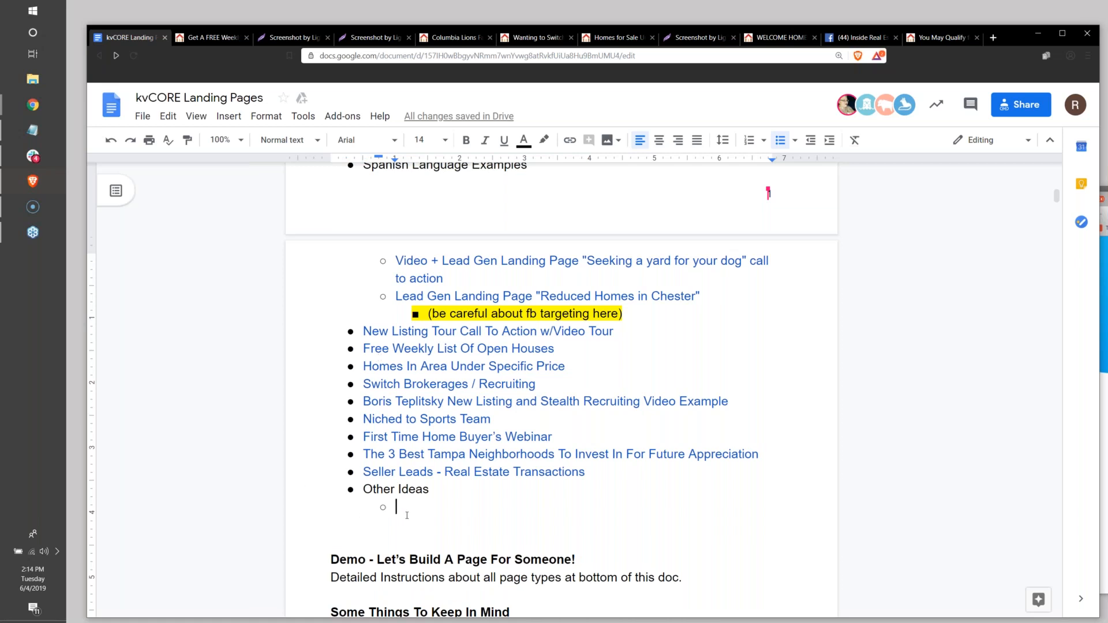
Fill the sub-bullet with “Free Weekly List Of “Smaller Homes (under 900 sq ft) for Downsizers”, including the opening quotation mark before Smaller.
{"action": "type", "text": "Free Weekly "}
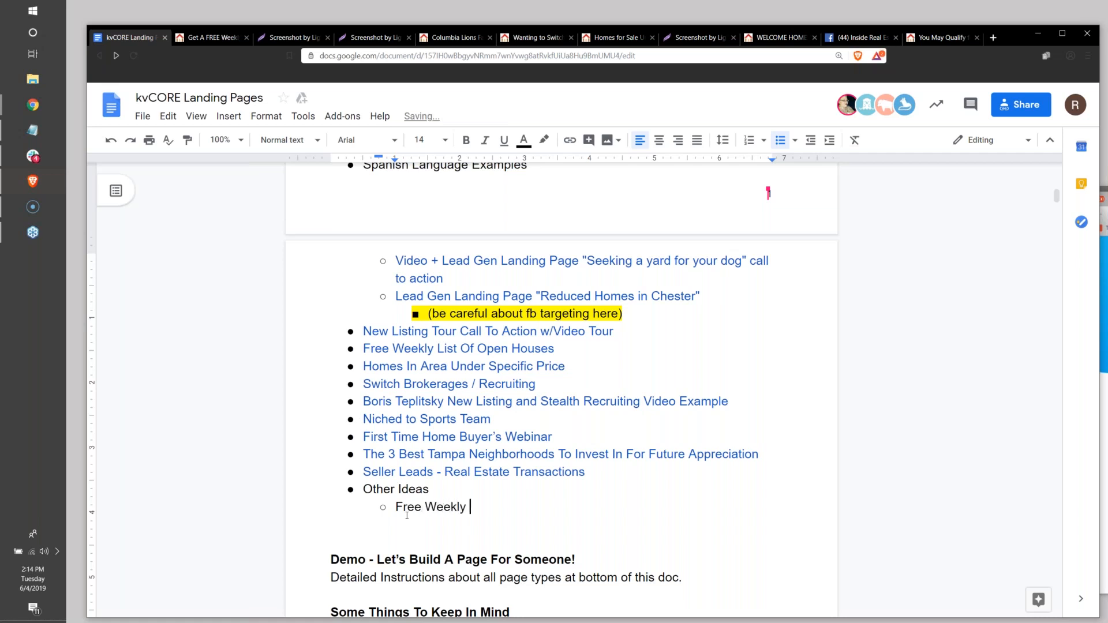
{"action": "type", "text": "List Of “Smalle"}
{"action": "key", "text": "BackSpace"}
{"action": "key", "text": "BackSpace"}
{"action": "key", "text": "BackSpace"}
{"action": "key", "text": "BackSpace"}
{"action": "key", "text": "BackSpace"}
{"action": "key", "text": "BackSpace"}
{"action": "type", "text": "Homes"}
{"action": "key", "text": "BackSpace"}
{"action": "key", "text": "BackSpace"}
{"action": "key", "text": "BackSpace"}
{"action": "key", "text": "BackSpace"}
{"action": "key", "text": "BackSpace"}
{"action": "key", "text": "BackSpace"}
{"action": "type", "text": "Smaller Homes"}
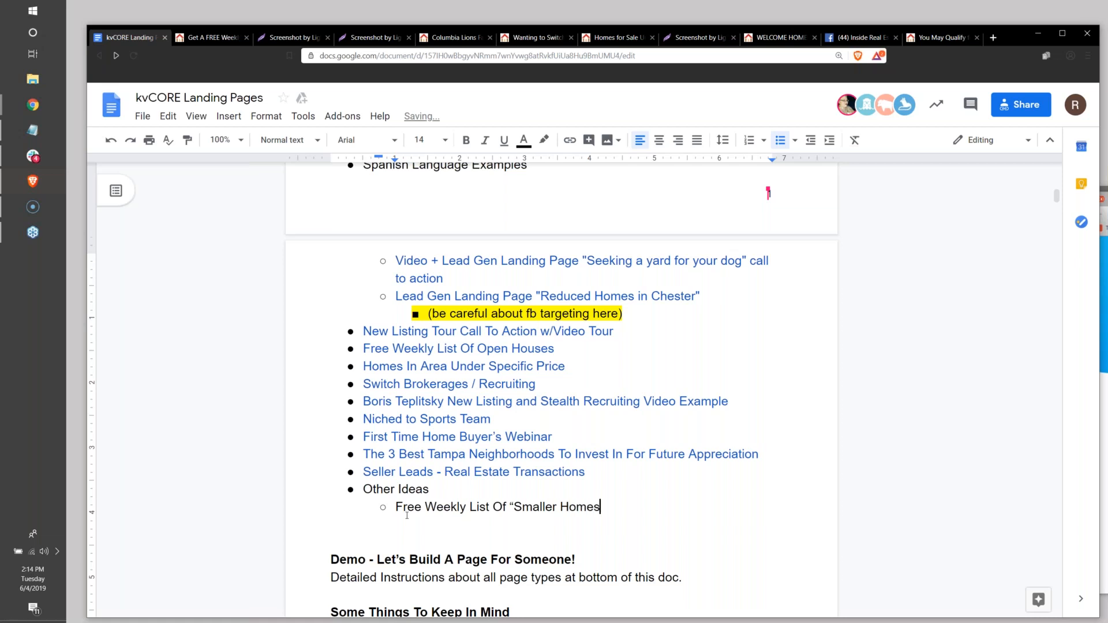
{"action": "type", "text": " (under 900 sq ft) for D"}
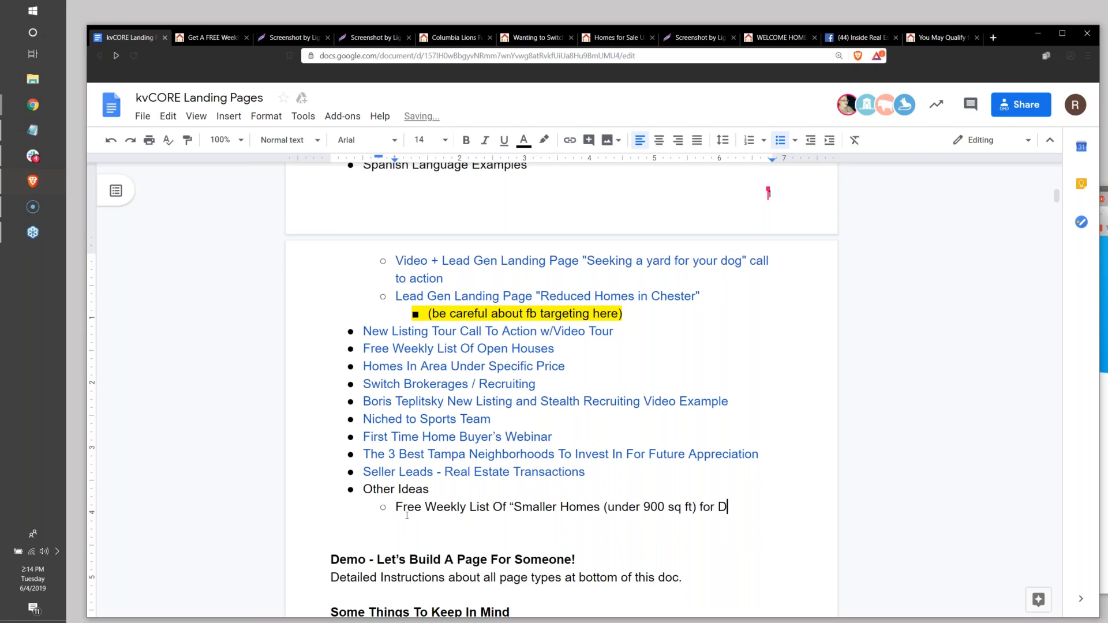
{"action": "type", "text": "ownsizers"}
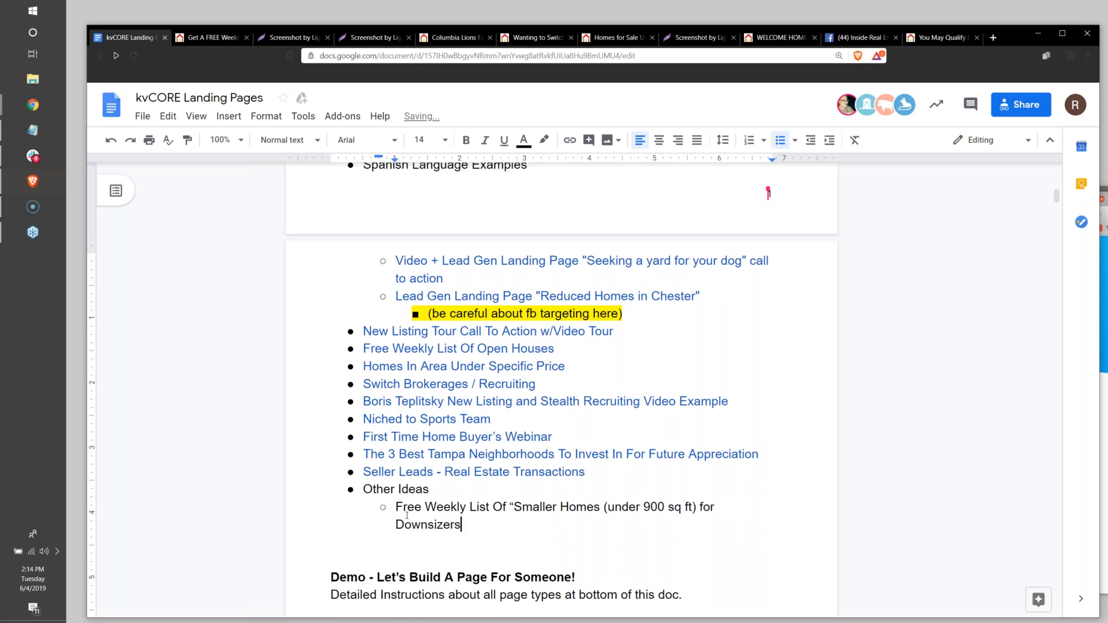
Prefix the downsizers idea with "Empty Nest? - ".
{"action": "key", "text": "Up"}
{"action": "key", "text": "Left"}
{"action": "key", "text": "Left"}
{"action": "key", "text": "Left"}
{"action": "key", "text": "Left"}
{"action": "key", "text": "Left"}
{"action": "key", "text": "Left"}
{"action": "key", "text": "Left"}
{"action": "key", "text": "Left"}
{"action": "key", "text": "Left"}
{"action": "key", "text": "Left"}
{"action": "key", "text": "Left"}
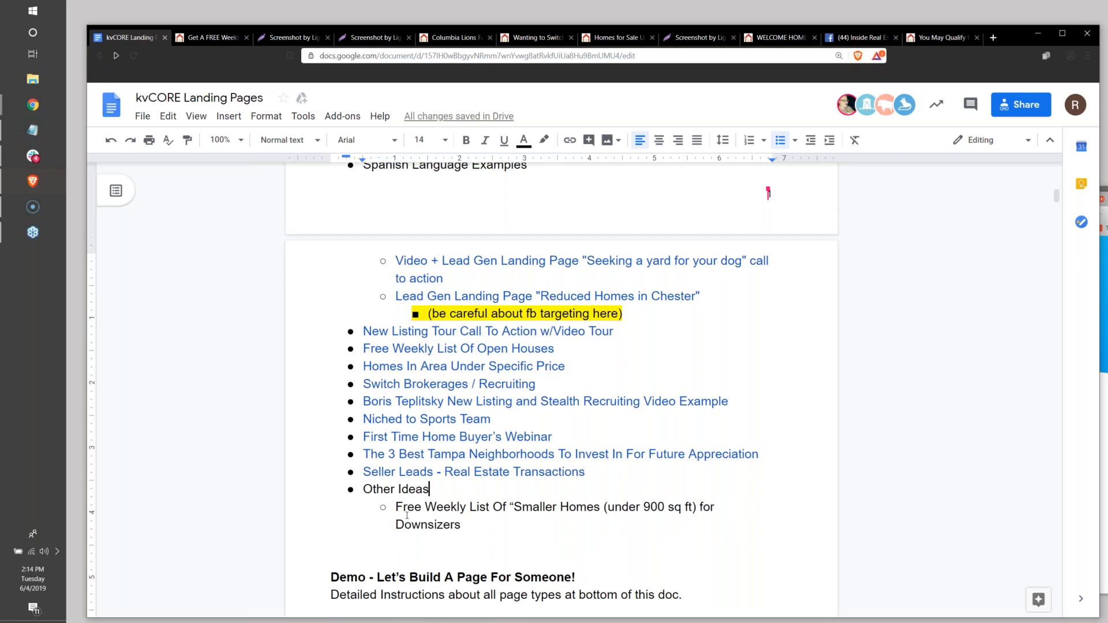
{"action": "key", "text": "Right"}
{"action": "type", "text": "Empty Nest? "}
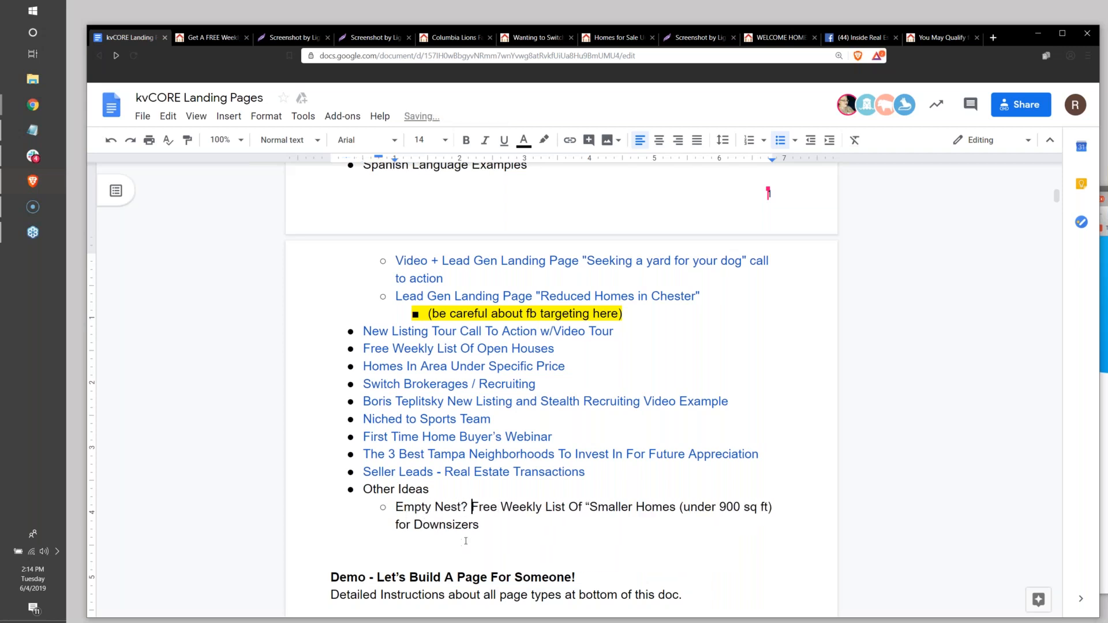
{"action": "type", "text": "-"}
Add the sub-bullet "Fixer Uppers - FREE Weekly List of Tampa Fixer Uppers" after the downsizers idea and start another empty sub-bullet.
{"action": "left_click", "coordinate": [505, 521]}
{"action": "key", "text": "Return"}
{"action": "type", "text": "Fxier"}
{"action": "key", "text": "BackSpace"}
{"action": "key", "text": "BackSpace"}
{"action": "key", "text": "BackSpace"}
{"action": "key", "text": "BackSpace"}
{"action": "key", "text": "BackSpace"}
{"action": "type", "text": "ixer Up"}
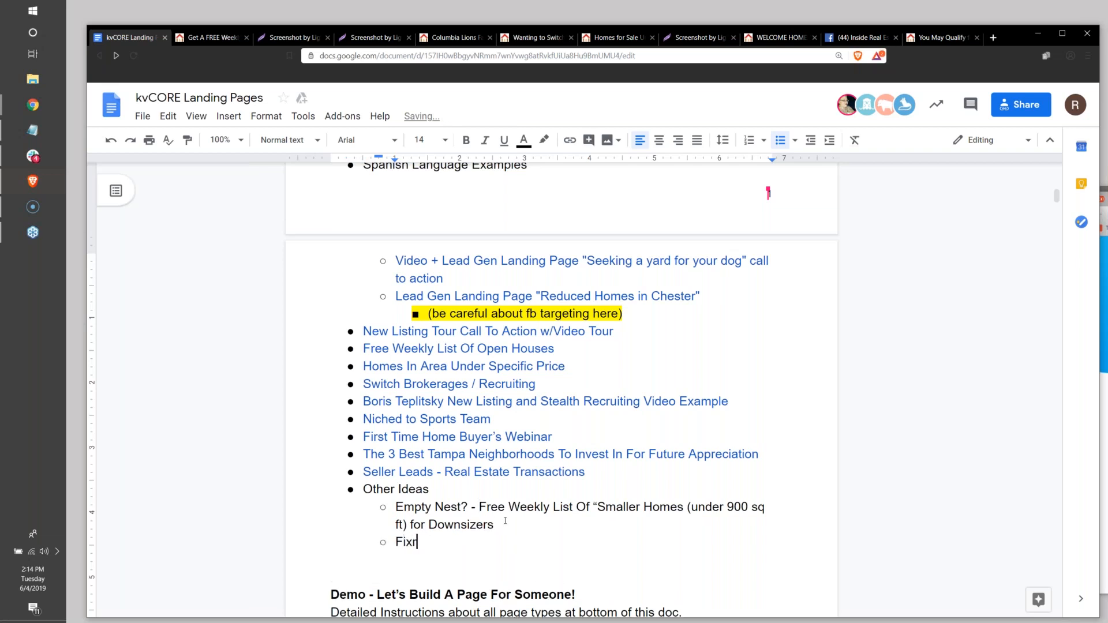
{"action": "type", "text": "pers - FREE Weekly"}
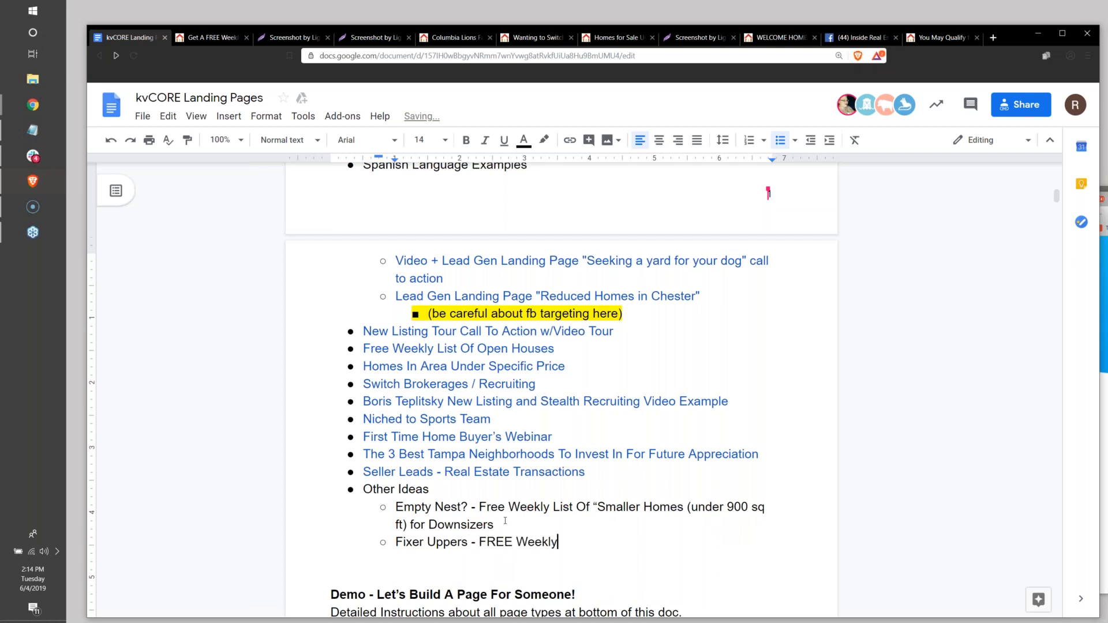
{"action": "type", "text": " List of \"temp"}
{"action": "key", "text": "BackSpace"}
{"action": "key", "text": "BackSpace"}
{"action": "key", "text": "BackSpace"}
{"action": "key", "text": "BackSpace"}
{"action": "key", "text": "BackSpace"}
{"action": "type", "text": "Tampa Fixer"}
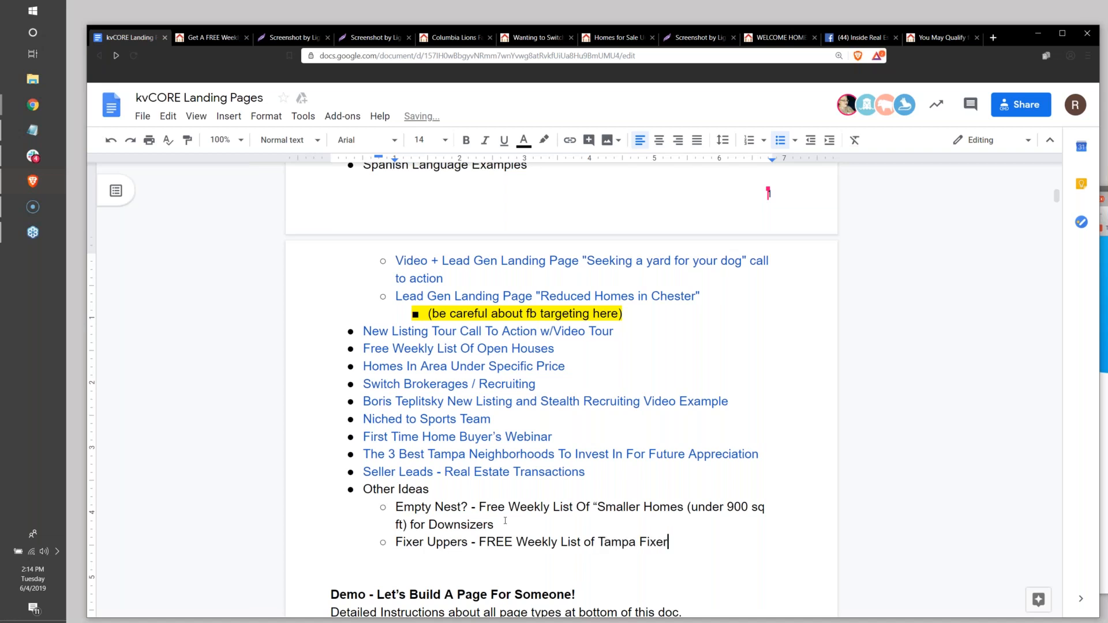
{"action": "type", "text": " UPpers"}
{"action": "key", "text": "BackSpace"}
{"action": "key", "text": "BackSpace"}
{"action": "key", "text": "BackSpace"}
{"action": "key", "text": "BackSpace"}
{"action": "key", "text": "BackSpace"}
{"action": "type", "text": "pep"}
{"action": "key", "text": "BackSpace"}
{"action": "key", "text": "BackSpace"}
{"action": "type", "text": "pers"}
{"action": "key", "text": "Return"}
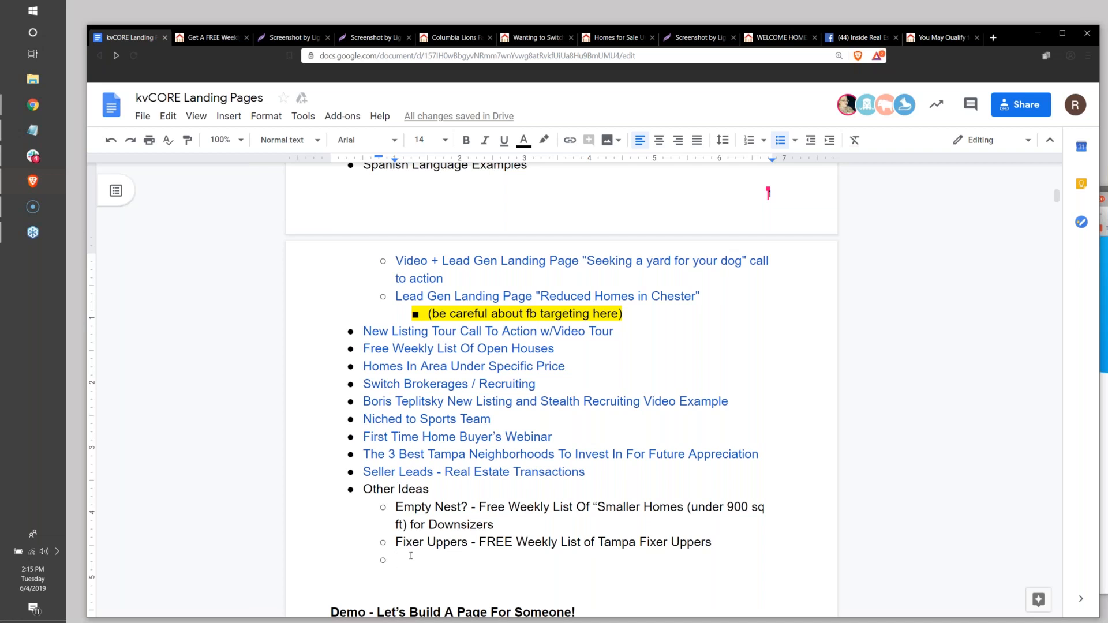
Insert "Free Weekly List of" at the start of the fixer-uppers sub-bullet.
{"action": "left_click", "coordinate": [389, 543]}
{"action": "type", "text": "Free Weekly List of"}
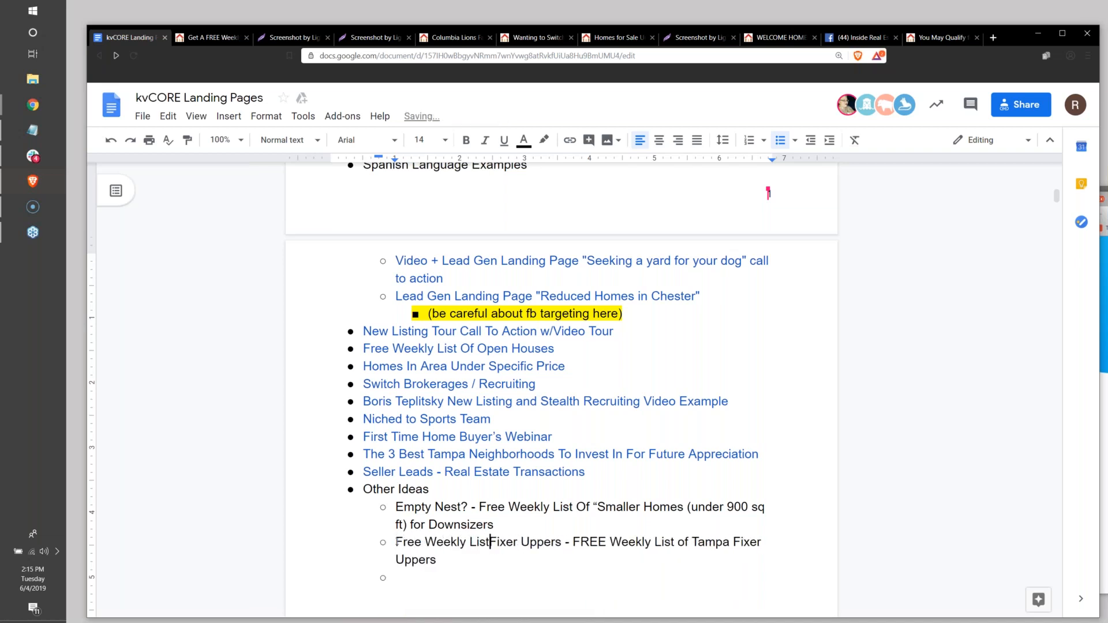
Insert ", Bank Owned Foreclosures, and Short Sales" after the first "Fixer Uppers" in the same sub-bullet.
{"action": "key", "text": "Right"}
{"action": "key", "text": "Right"}
{"action": "key", "text": "Right"}
{"action": "key", "text": "Right"}
{"action": "key", "text": "Right"}
{"action": "key", "text": "Right"}
{"action": "key", "text": "Right"}
{"action": "key", "text": "Right"}
{"action": "key", "text": "Right"}
{"action": "key", "text": "Right"}
{"action": "key", "text": "Right"}
{"action": "key", "text": "Right"}
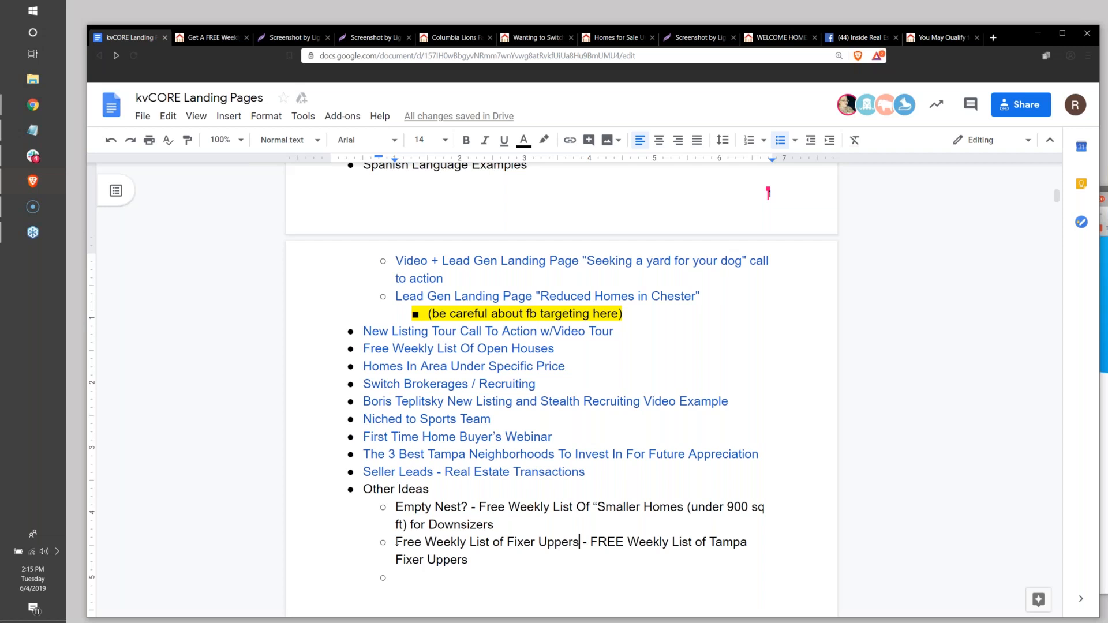
{"action": "type", "text": ","}
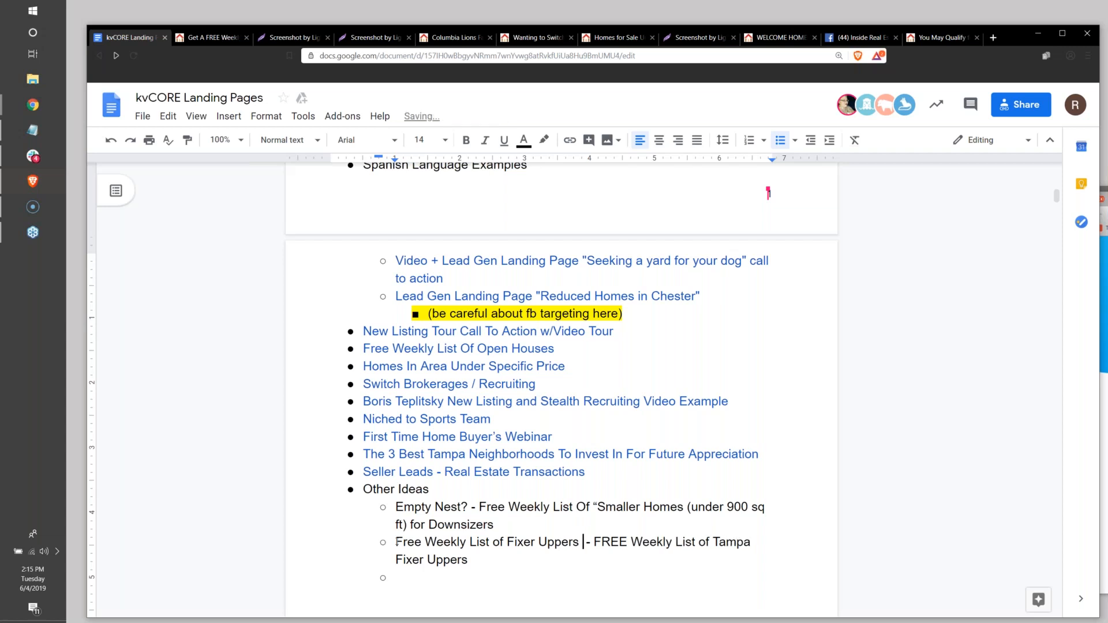
{"action": "type", "text": ", Foreclo"}
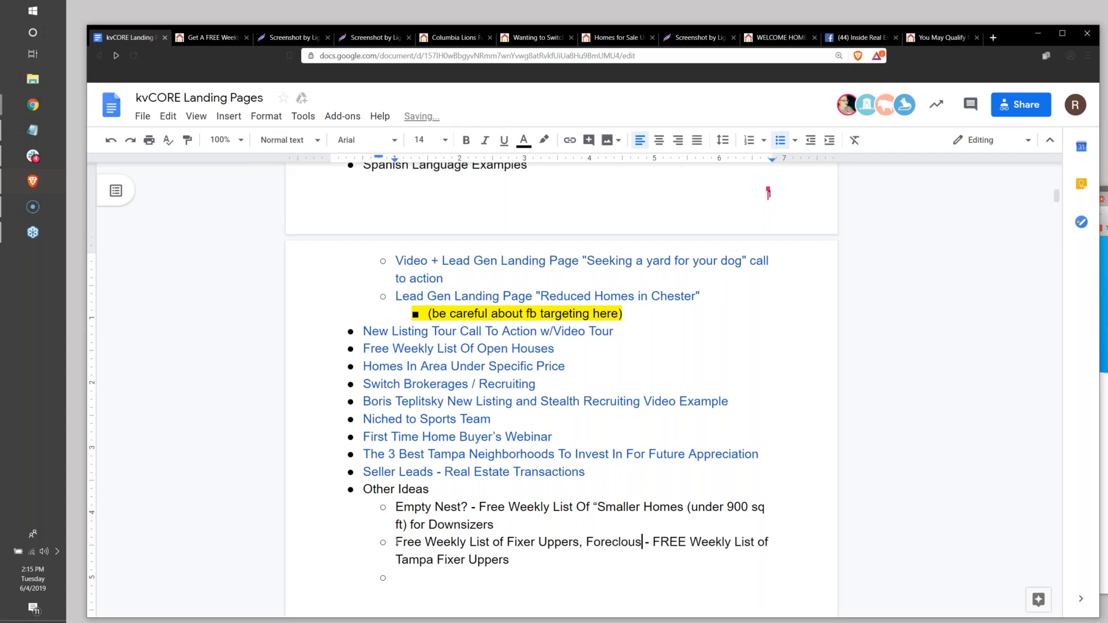
{"action": "type", "text": "res"}
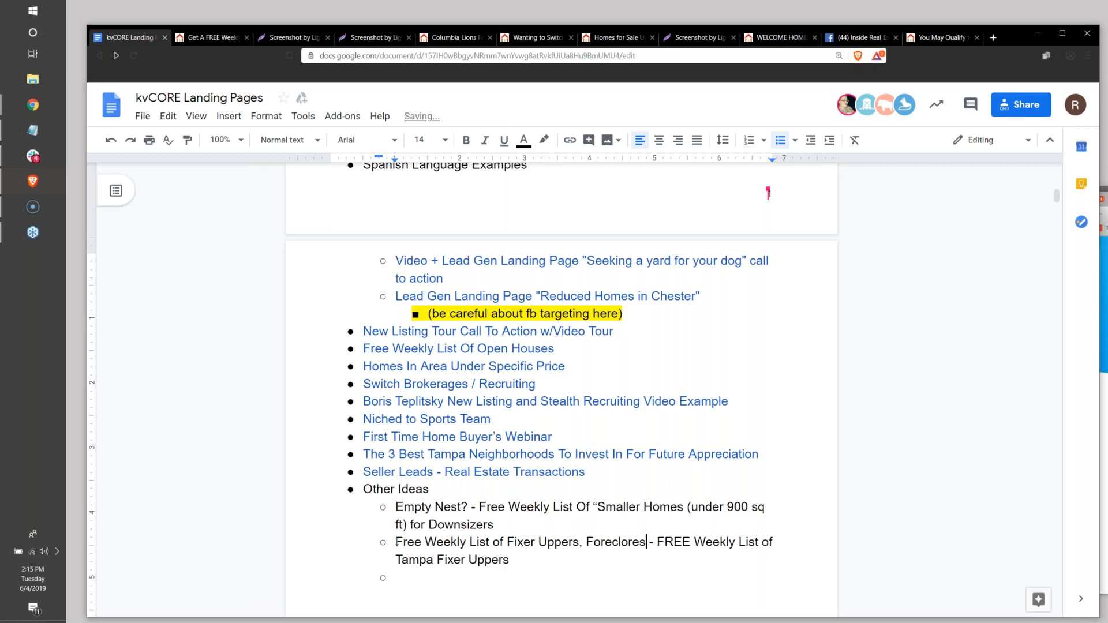
{"action": "key", "text": "BackSpace"}
{"action": "key", "text": "BackSpace"}
{"action": "key", "text": "BackSpace"}
{"action": "key", "text": "BackSpace"}
{"action": "key", "text": "BackSpace"}
{"action": "key", "text": "BackSpace"}
{"action": "key", "text": "BackSpace"}
{"action": "key", "text": "BackSpace"}
{"action": "key", "text": "BackSpace"}
{"action": "key", "text": "BackSpace"}
{"action": "type", "text": "Bank Owned Fo"}
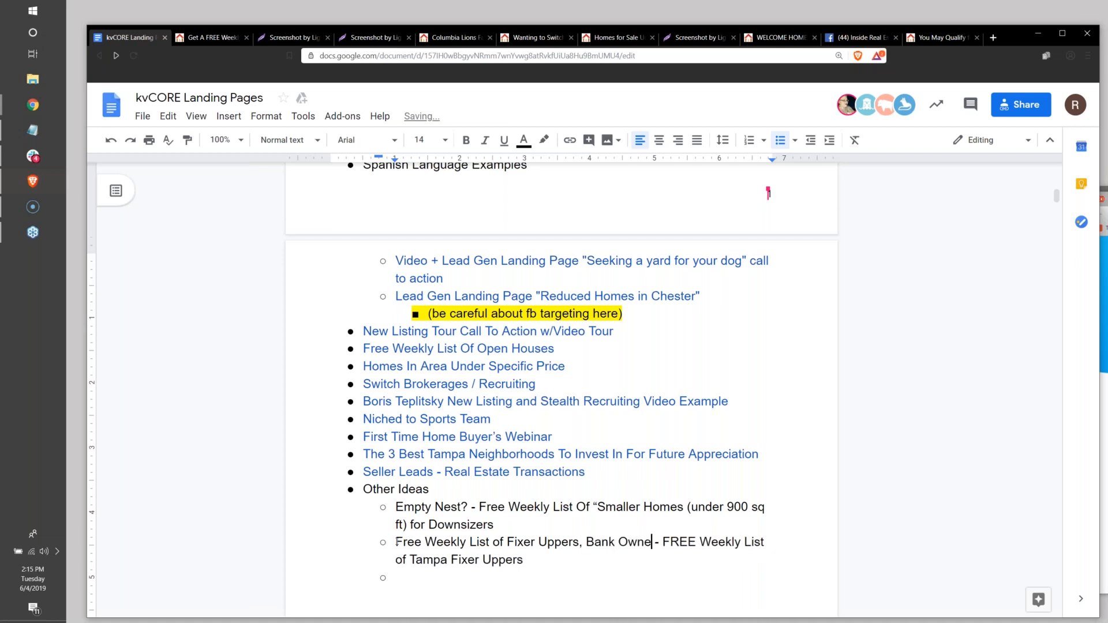
{"action": "type", "text": "reclosur"}
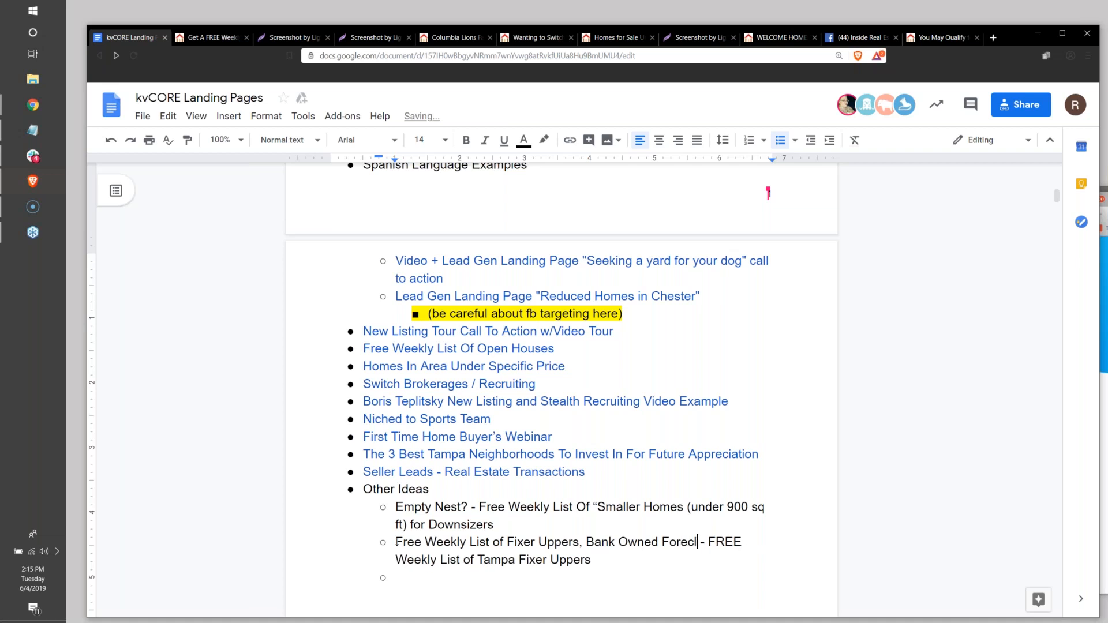
{"action": "type", "text": "es, and "}
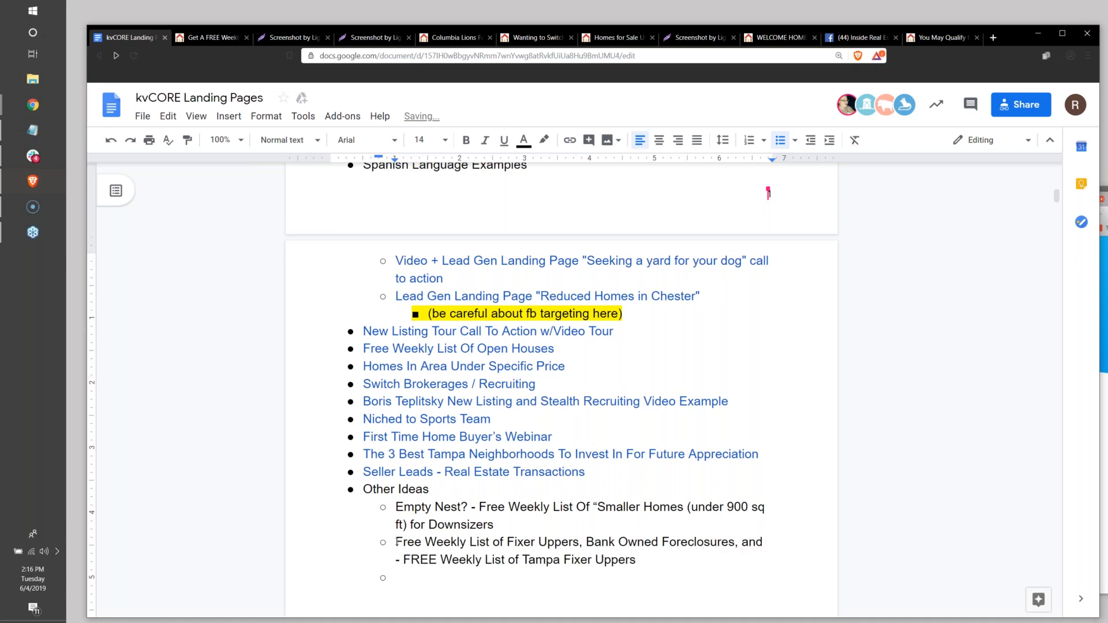
{"action": "type", "text": "Short "}
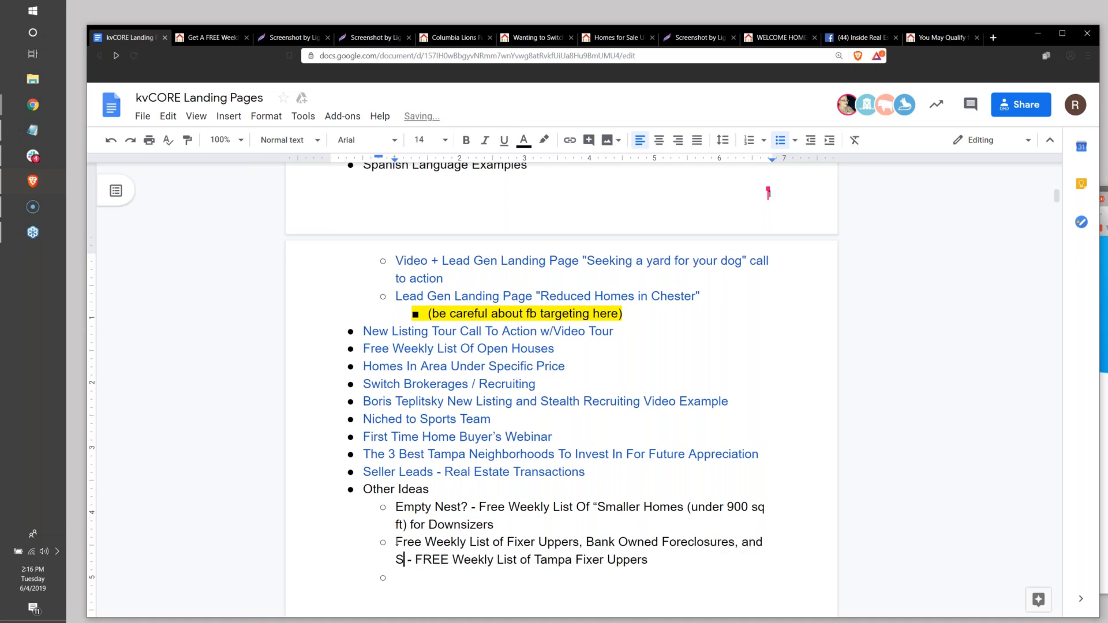
{"action": "type", "text": "Sales"}
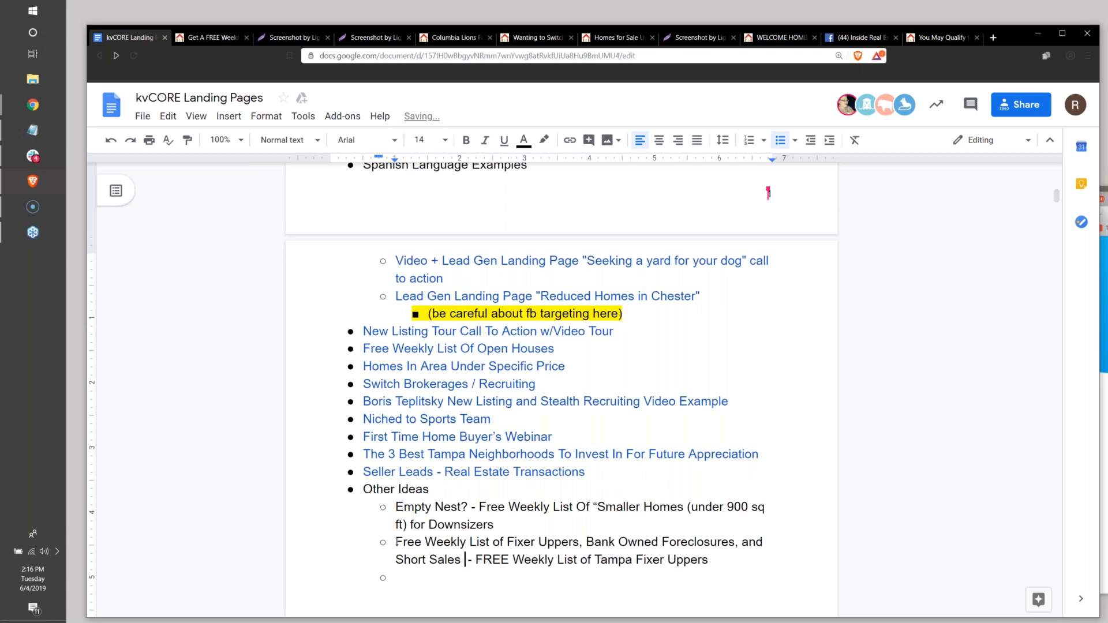
Split "FREE Weekly List of Tampa Fixer Uppers" into its own sub-bullet and remove the dash before it.
{"action": "key", "text": "Return"}
{"action": "key", "text": "Delete"}
{"action": "key", "text": "Delete"}
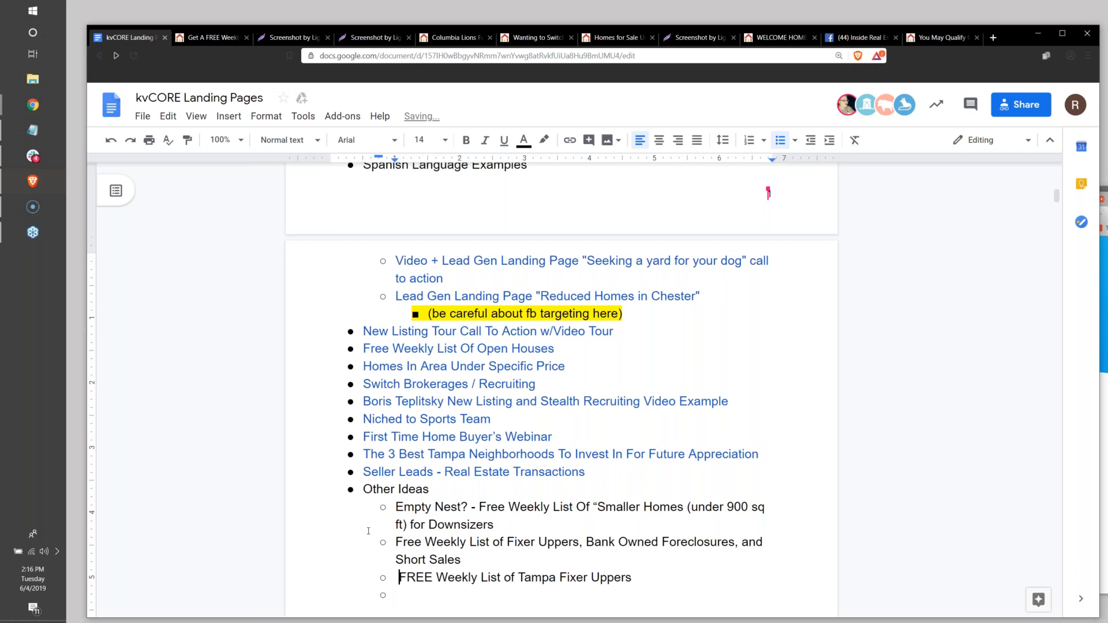
Enter "Reduced Properties" in the empty last sub-bullet and start a new one below it.
{"action": "scroll", "coordinate": [368, 530], "scroll_direction": "down", "scroll_amount": 2}
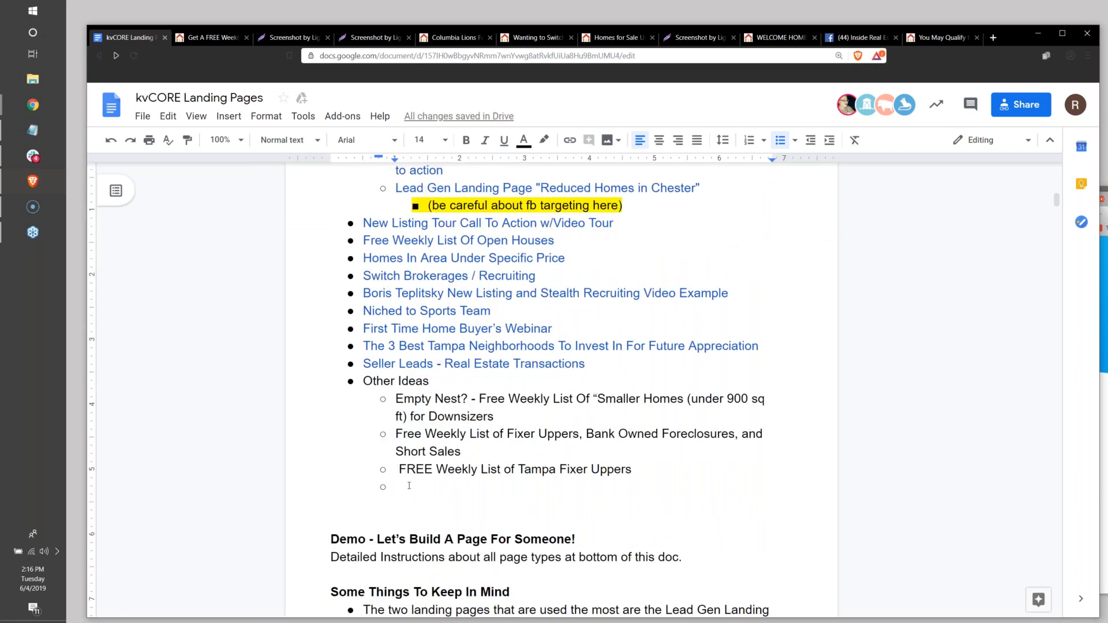
{"action": "type", "text": "Reduced Properties"}
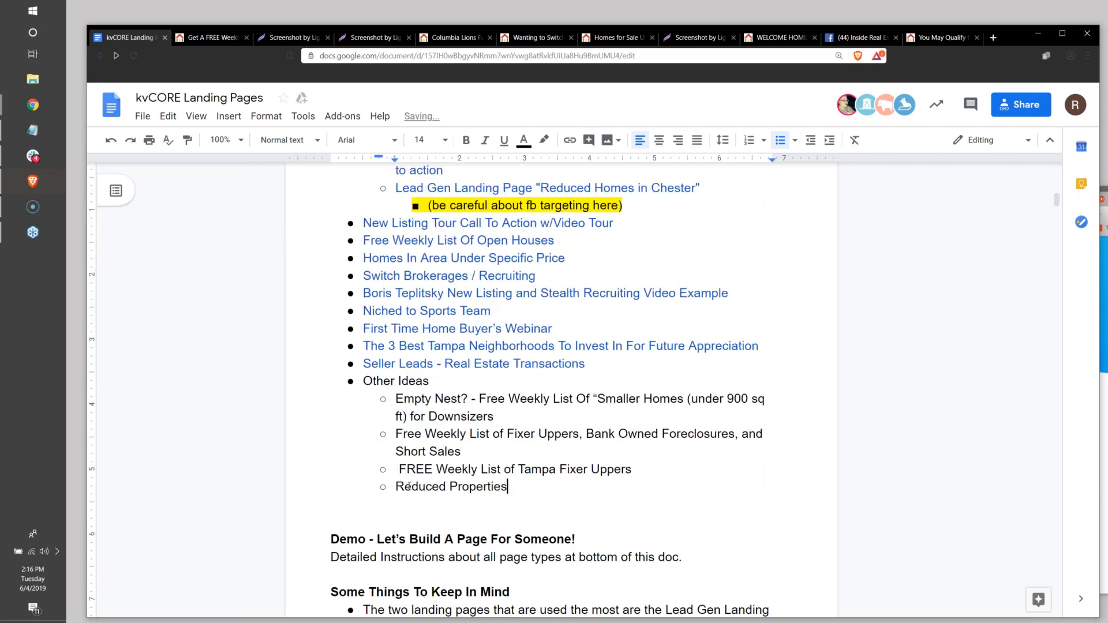
{"action": "key", "text": "Return"}
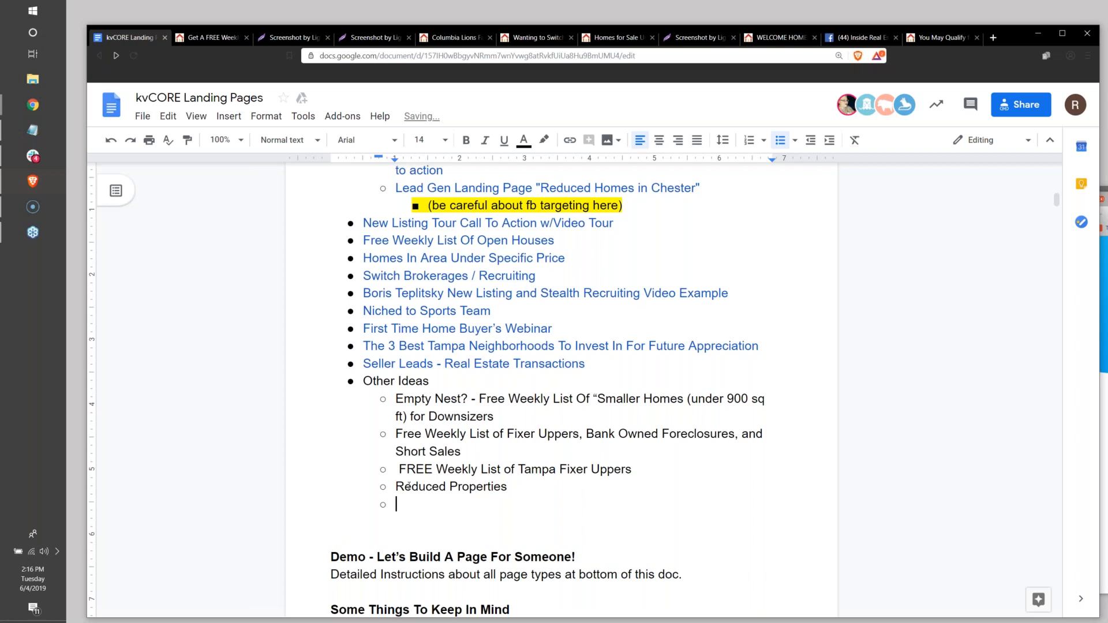
Fill the new sub-bullet with the idea "Tampa FL Homes With “Motivated” Sellers".
{"action": "type", "text": "Tampa FL H"}
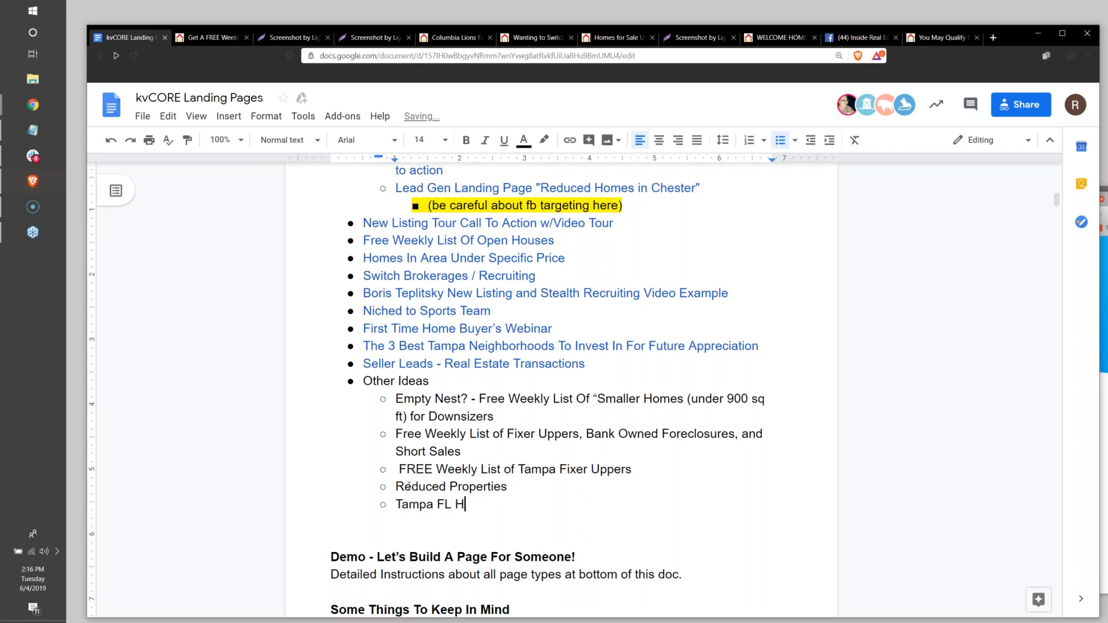
{"action": "type", "text": "omes With “Motivte"}
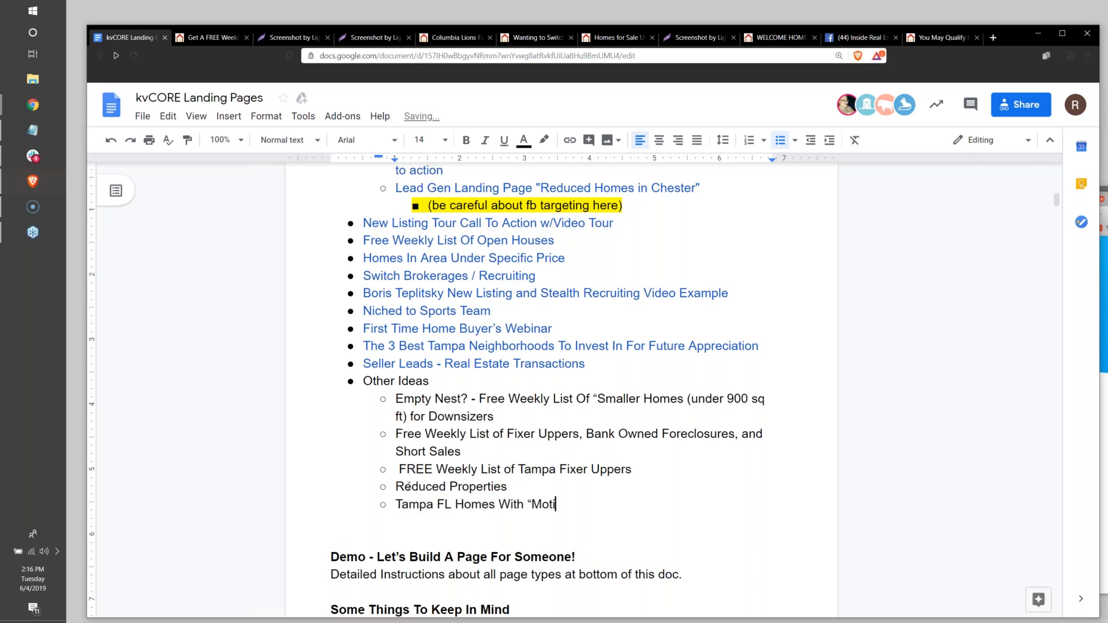
{"action": "key", "text": "BackSpace"}
{"action": "key", "text": "BackSpace"}
{"action": "type", "text": "ated Sellers"}
{"action": "key", "text": "BackSpace"}
{"action": "key", "text": "BackSpace"}
{"action": "key", "text": "BackSpace"}
{"action": "key", "text": "BackSpace"}
{"action": "key", "text": "BackSpace"}
{"action": "key", "text": "BackSpace"}
{"action": "key", "text": "BackSpace"}
{"action": "key", "text": "BackSpace"}
{"action": "type", "text": "\" Sellers"}
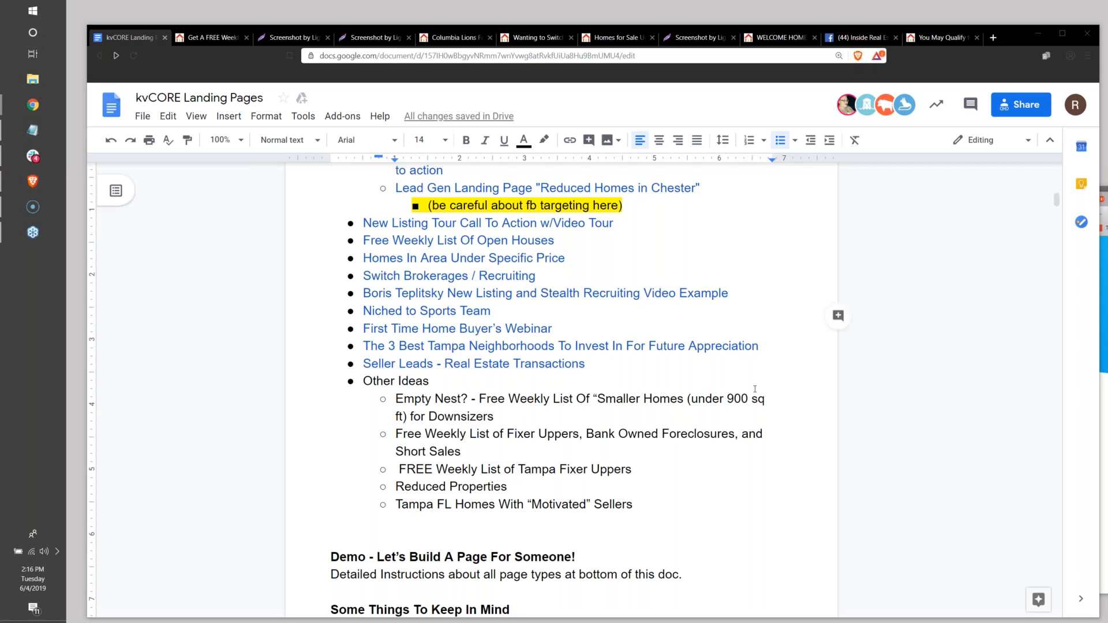
Add a sub-bullet reading "(Circle Prospecting) -" below the motivated sellers idea.
{"action": "left_click", "coordinate": [647, 507]}
{"action": "key", "text": "Return"}
{"action": "type", "text": "Circlue P"}
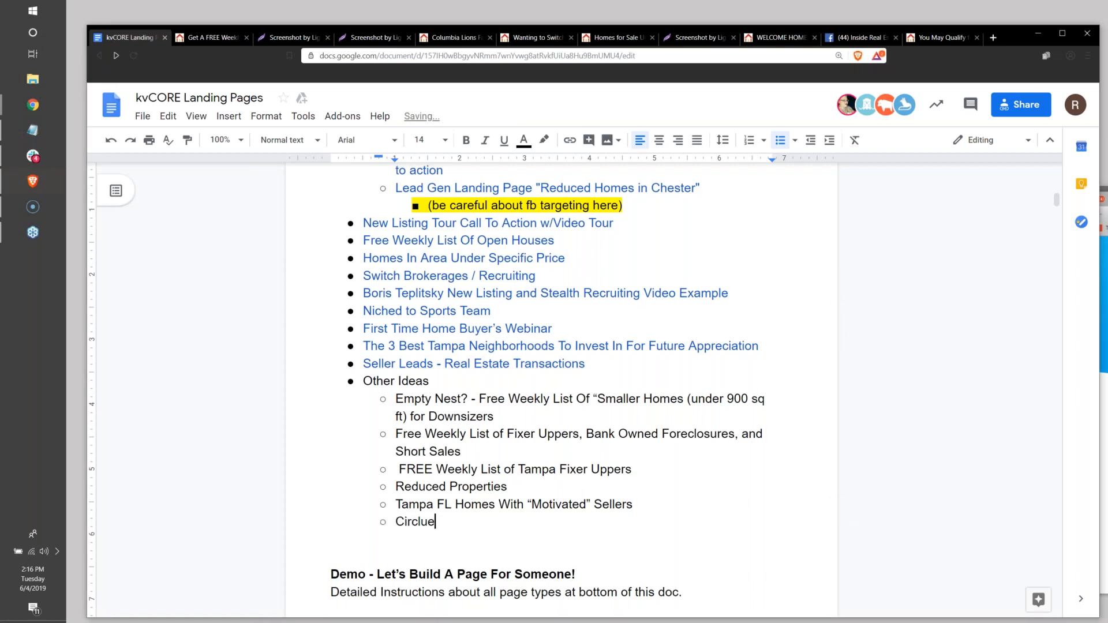
{"action": "key", "text": "BackSpace"}
{"action": "key", "text": "BackSpace"}
{"action": "key", "text": "BackSpace"}
{"action": "key", "text": "BackSpace"}
{"action": "type", "text": "e Prospecting)"}
{"action": "left_click", "coordinate": [397, 522]}
{"action": "type", "text": "("}
{"action": "left_click", "coordinate": [512, 520]}
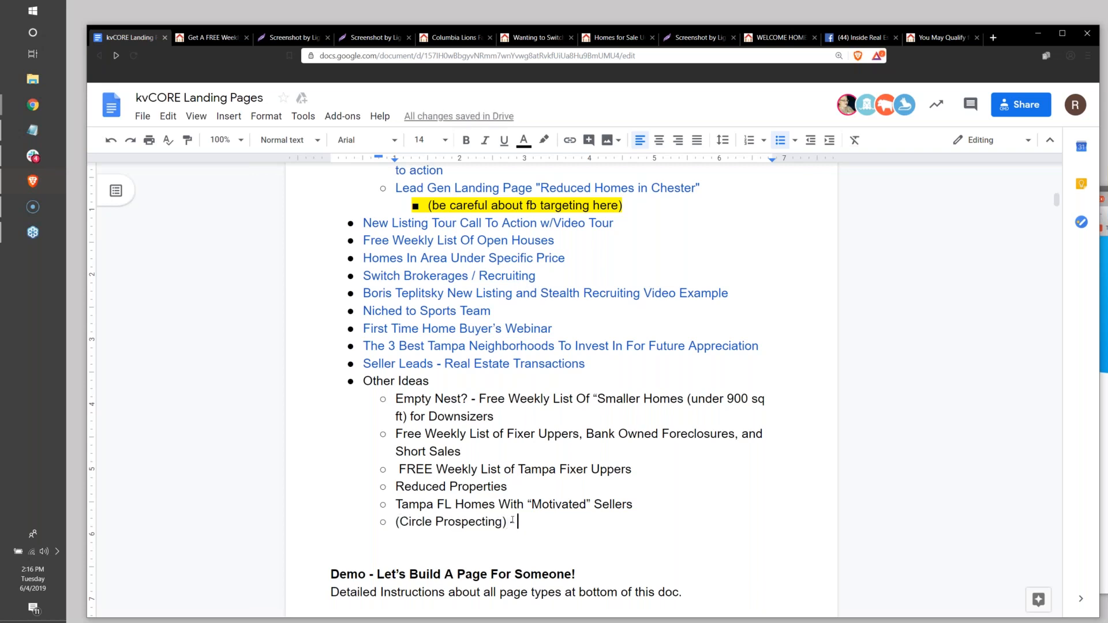
{"action": "type", "text": "-"}
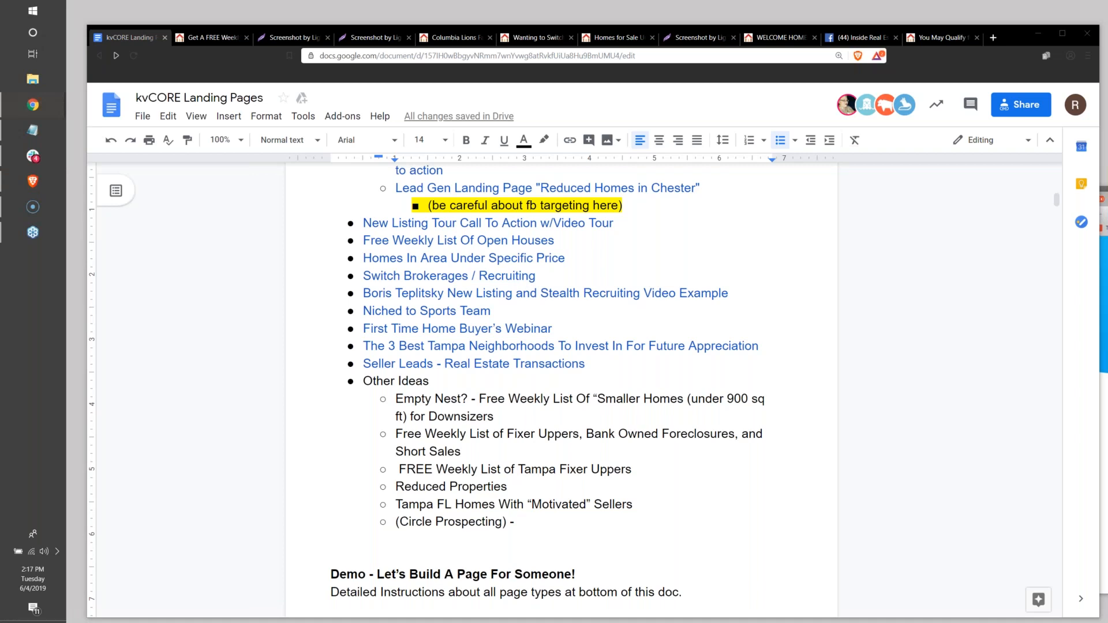
Bring the Chrome window with the kvCORE "YOUR TOWN Real Estate Deals" landing page editor into view over the document.
{"action": "left_click_drag", "start_coordinate": [1107, 189], "coordinate": [337, 79]}
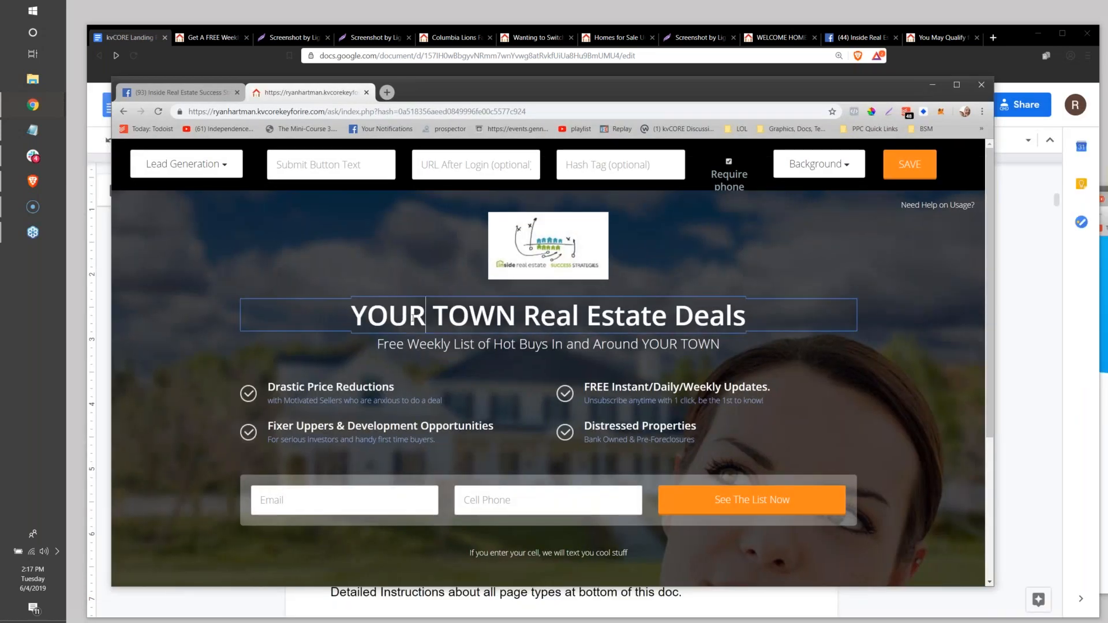
Remove the logo image above the main heading of the landing page.
{"action": "left_click_drag", "start_coordinate": [353, 323], "coordinate": [746, 323]}
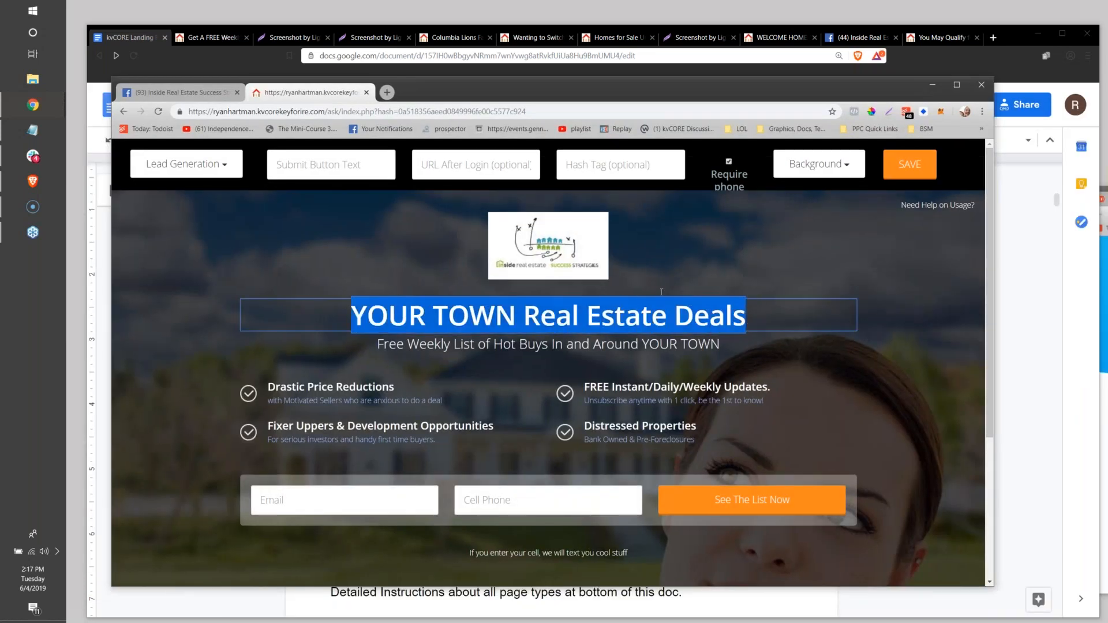
{"action": "key", "text": "Delete"}
{"action": "left_click", "coordinate": [594, 184]}
Replace the main heading with a sample street address followed by "(SOLD FOR 399k)".
{"action": "left_click_drag", "start_coordinate": [361, 237], "coordinate": [774, 241]}
{"action": "type", "text": "123"}
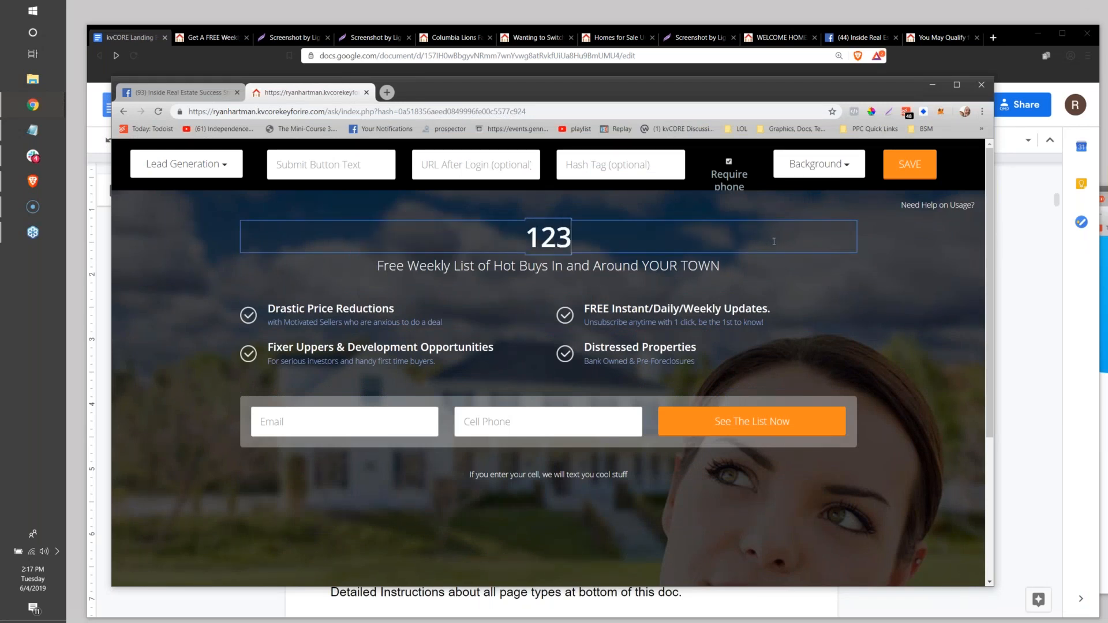
{"action": "type", "text": " Main Street"}
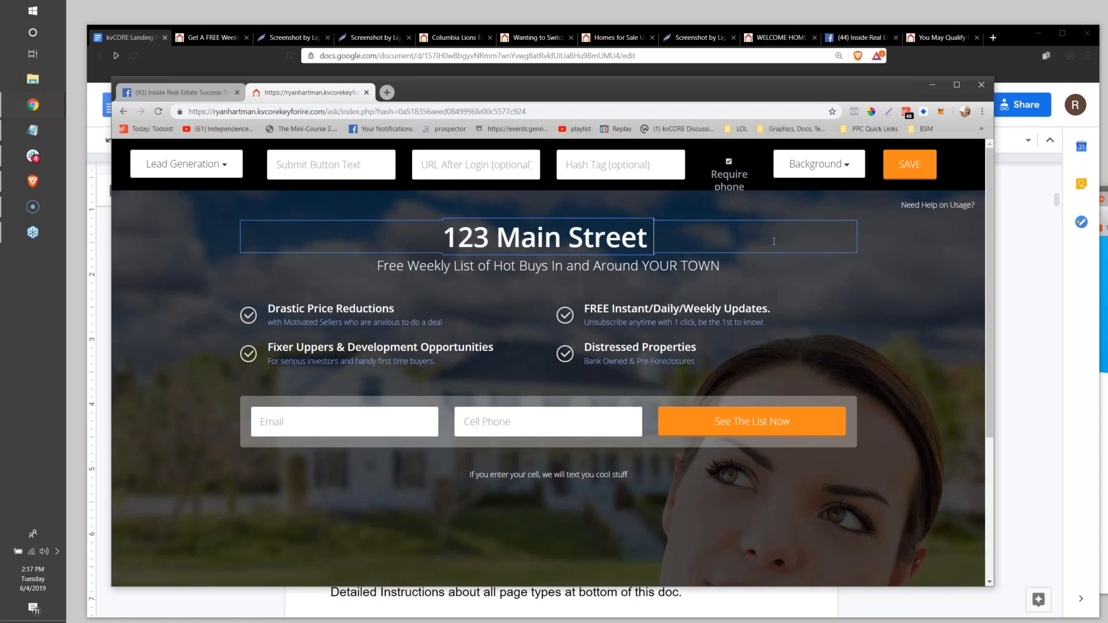
{"action": "type", "text": " (SOLD FOR"}
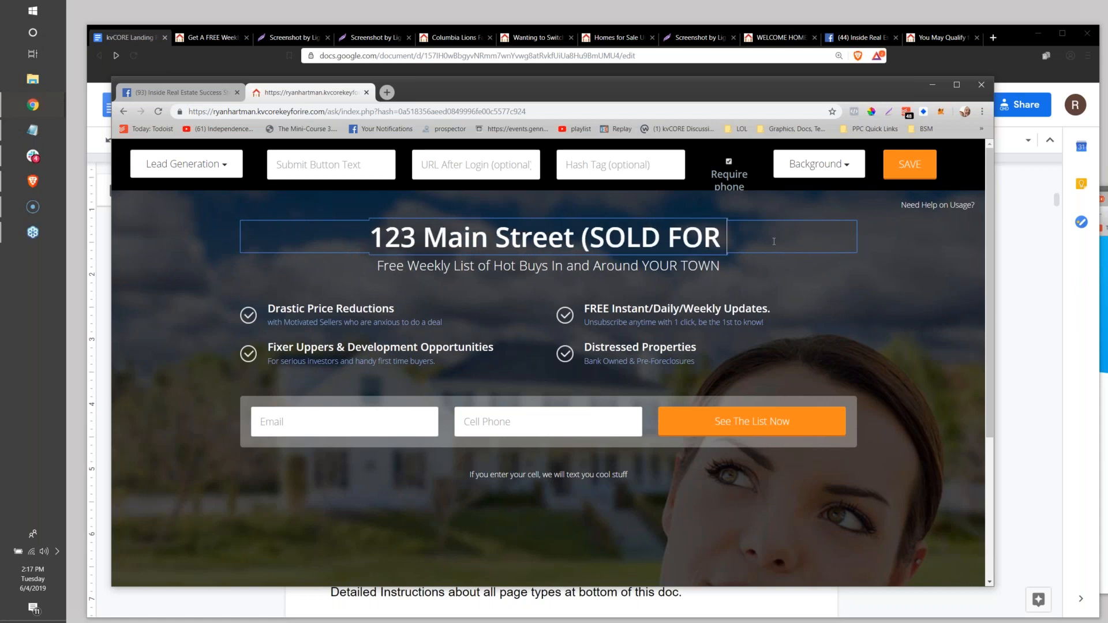
{"action": "type", "text": " 399k)"}
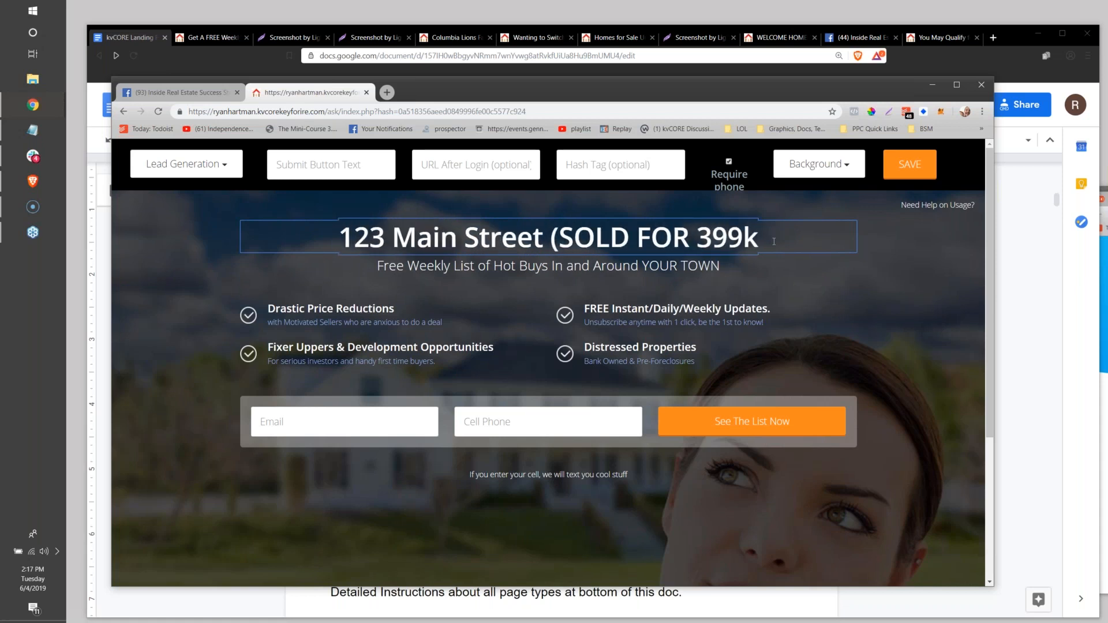
Replace the subheading with "For more details about this transaction and a weekly list of sold properties in Gulfport FL".
{"action": "left_click", "coordinate": [511, 276]}
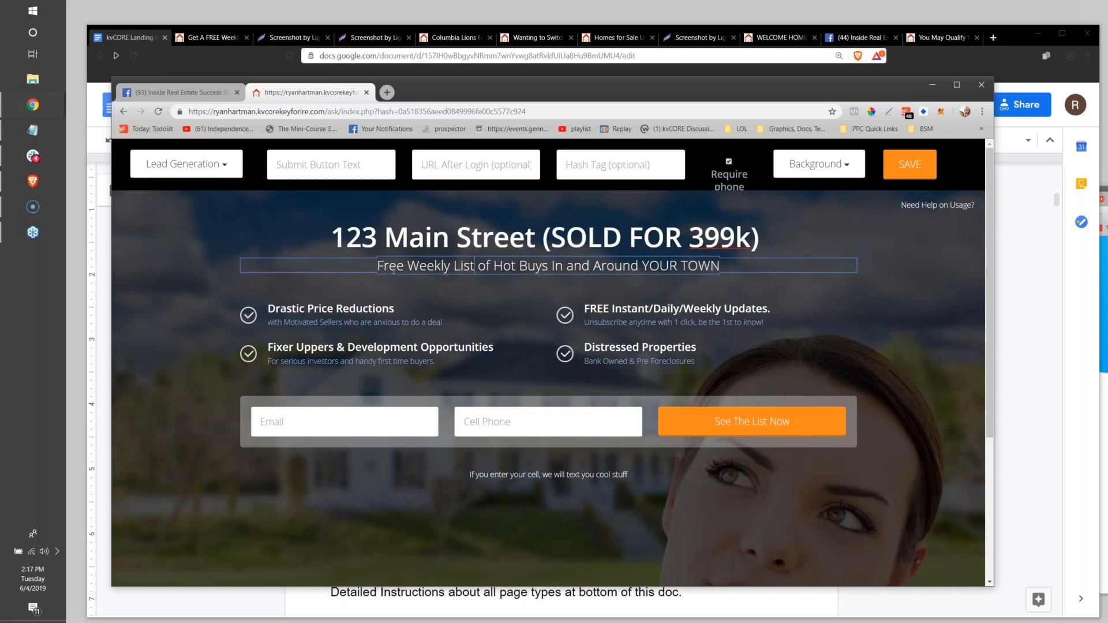
{"action": "left_click_drag", "start_coordinate": [376, 265], "coordinate": [854, 278]}
{"action": "type", "text": "For mo"}
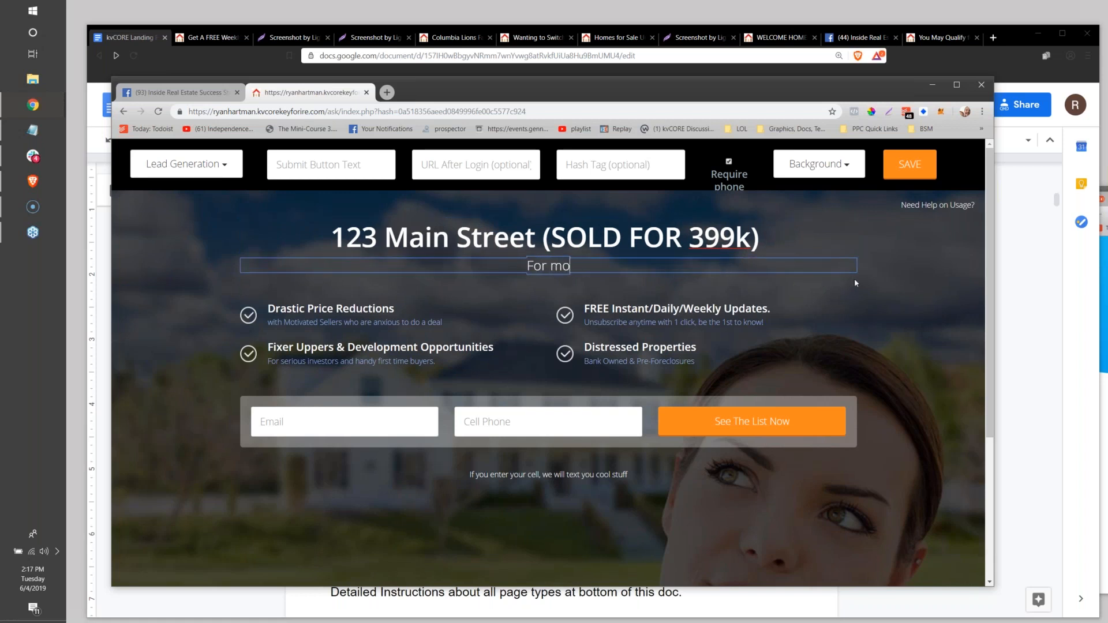
{"action": "type", "text": "re details about thi"}
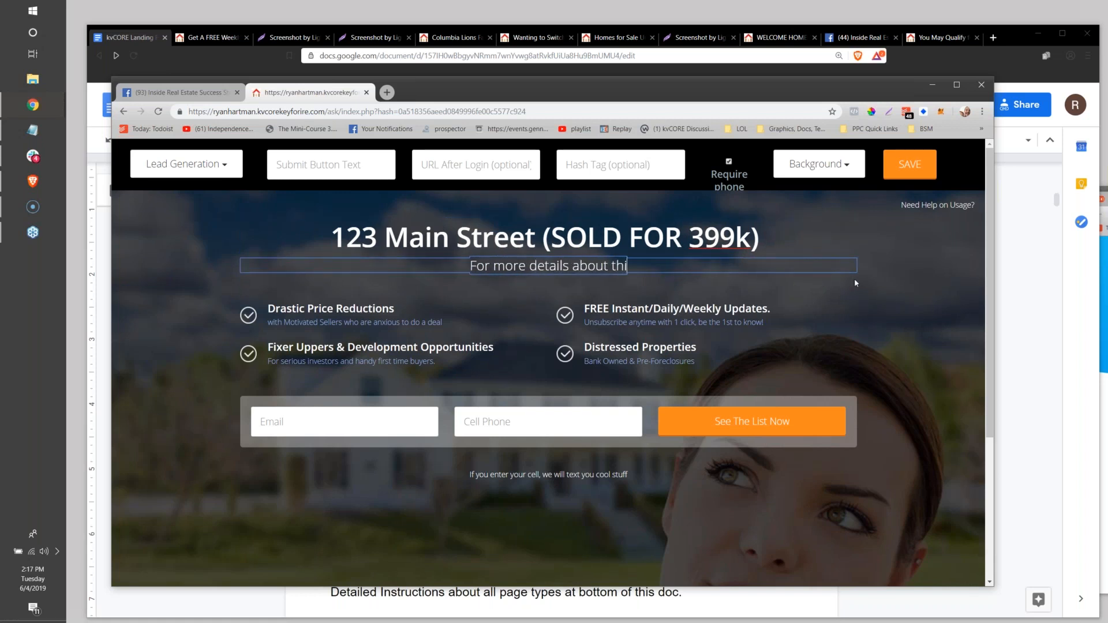
{"action": "type", "text": "s transaction a"}
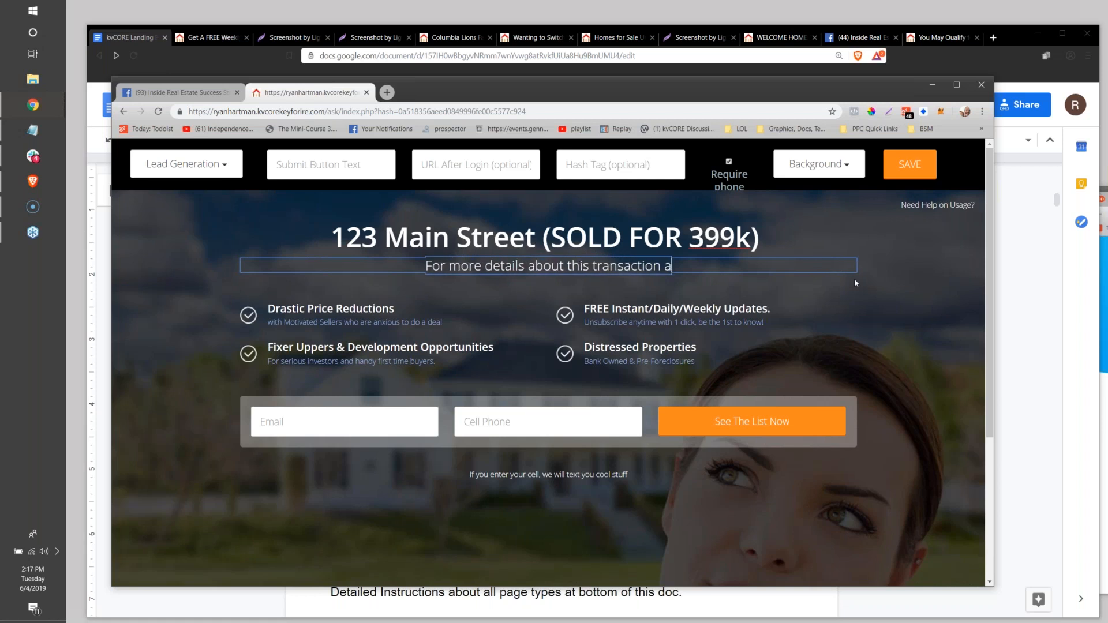
{"action": "type", "text": "nd a weekly list o"}
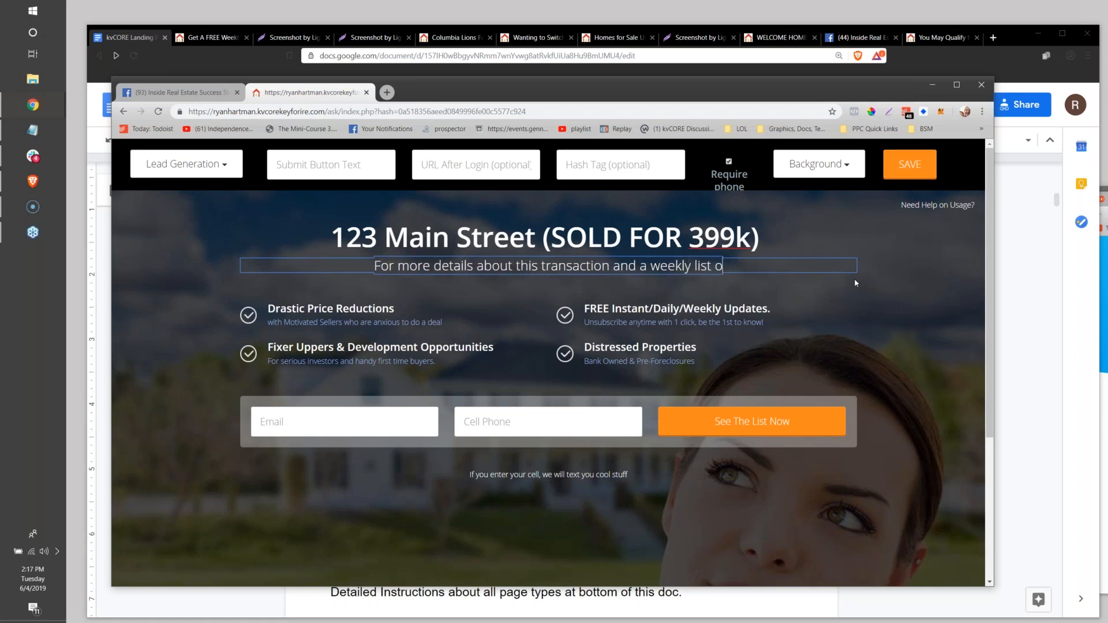
{"action": "type", "text": "f sold proper"}
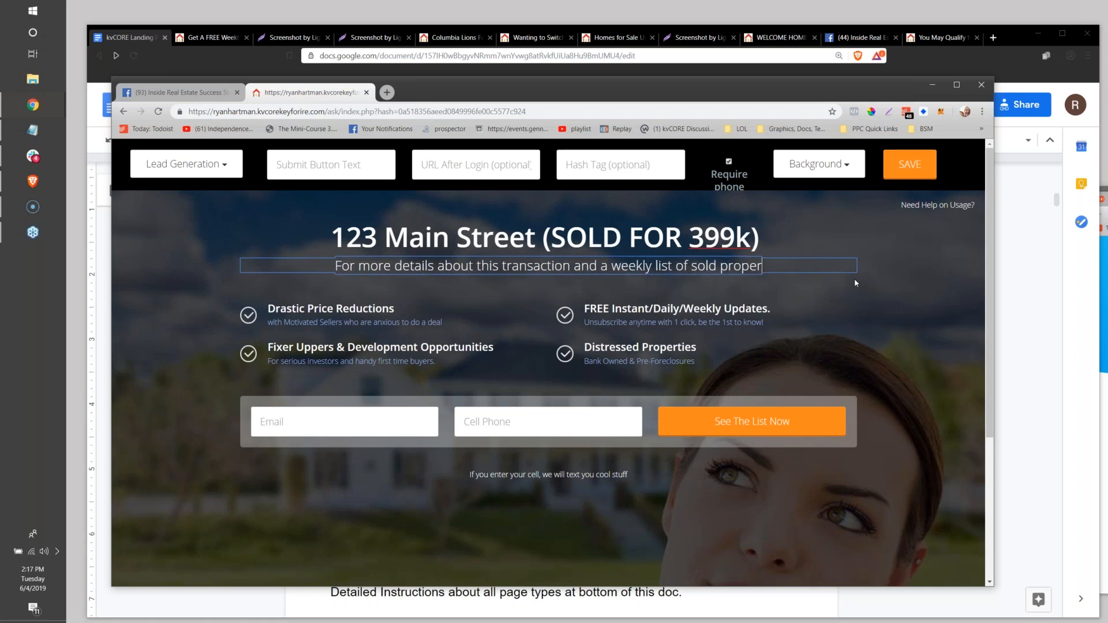
{"action": "type", "text": "ties in Gulfport FL"}
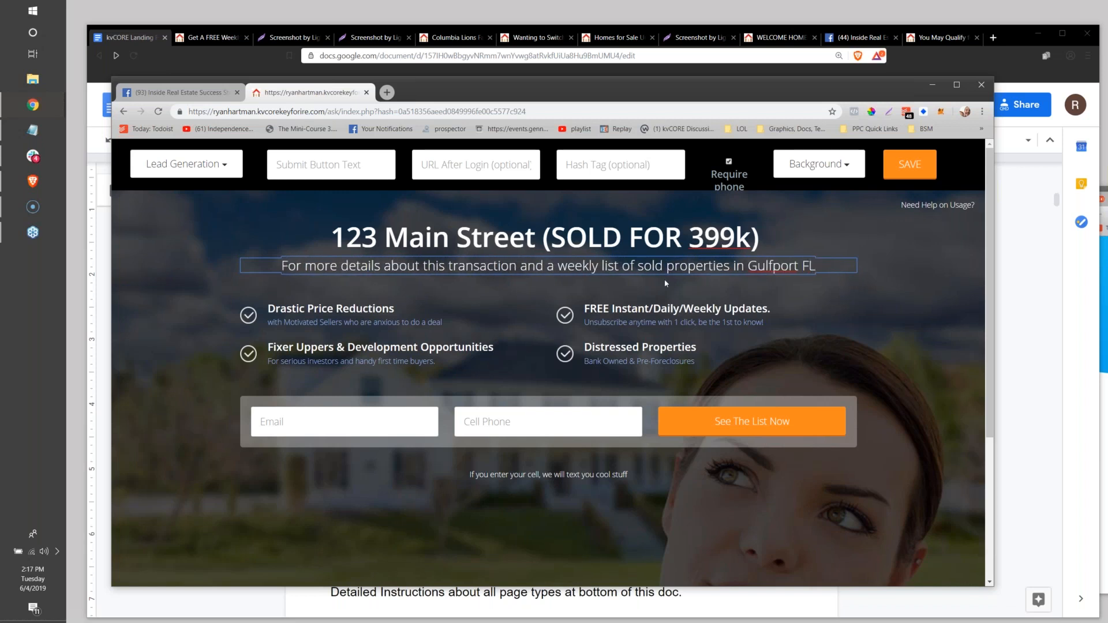
Make the subheading begin with "Enter Your Email for more details".
{"action": "left_click", "coordinate": [285, 266]}
{"action": "type", "text": "Enter Your Ema"}
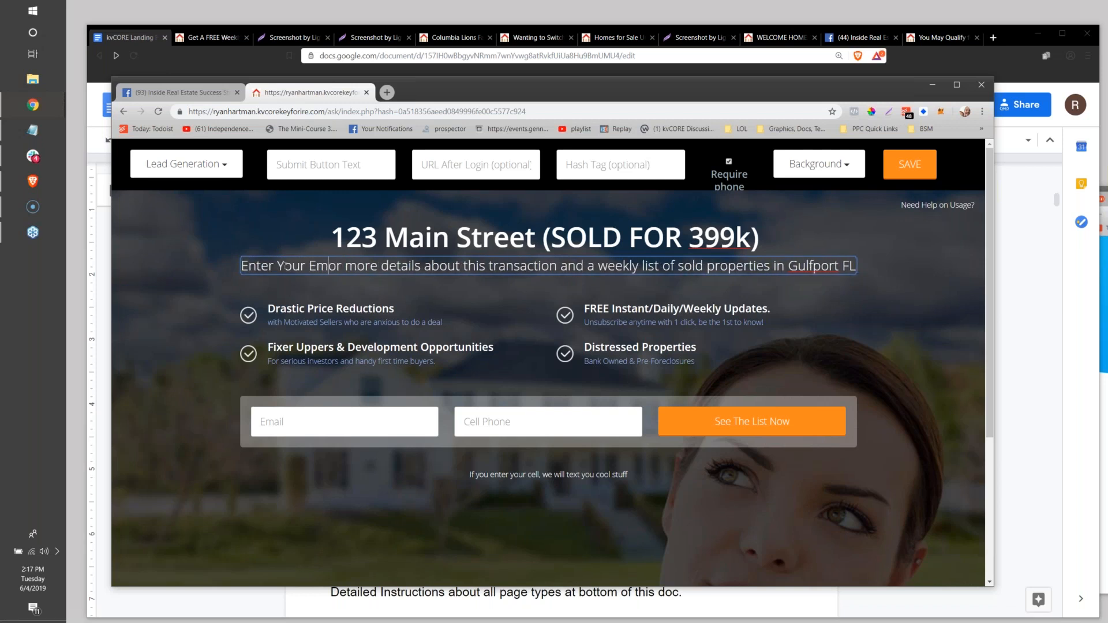
{"action": "type", "text": "il f"}
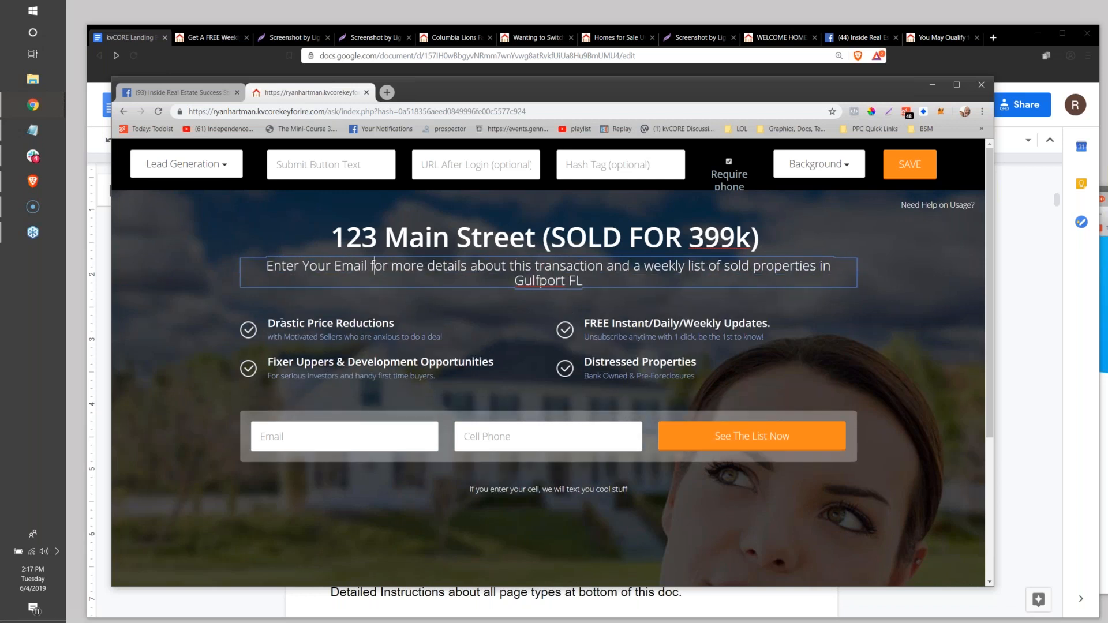
Remove all four checkmarked feature bullets between the subheading and the contact form.
{"action": "left_click", "coordinate": [329, 334]}
{"action": "double_click", "coordinate": [324, 326]}
{"action": "double_click", "coordinate": [626, 324]}
{"action": "double_click", "coordinate": [626, 324]}
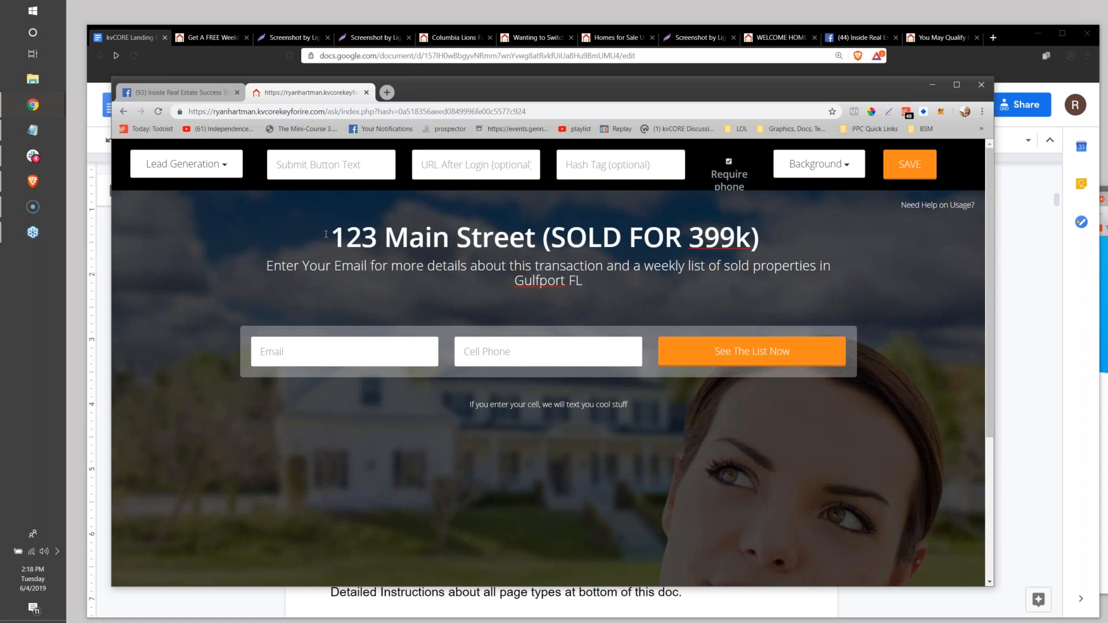
Review the available page background options without choosing one.
{"action": "left_click_drag", "start_coordinate": [333, 235], "coordinate": [760, 237]}
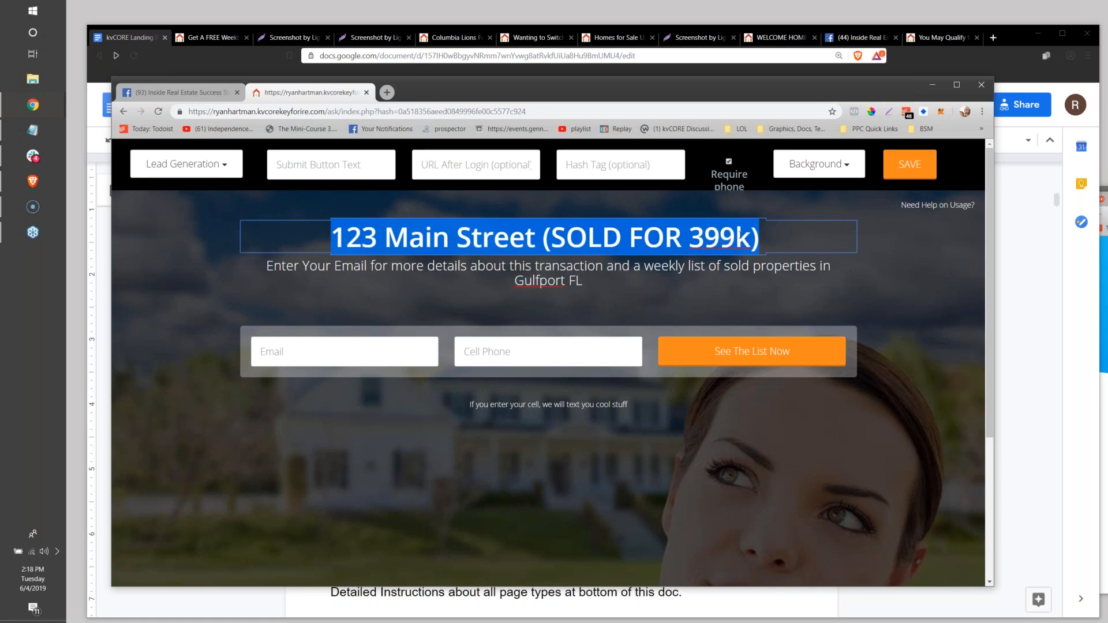
{"action": "left_click", "coordinate": [792, 167]}
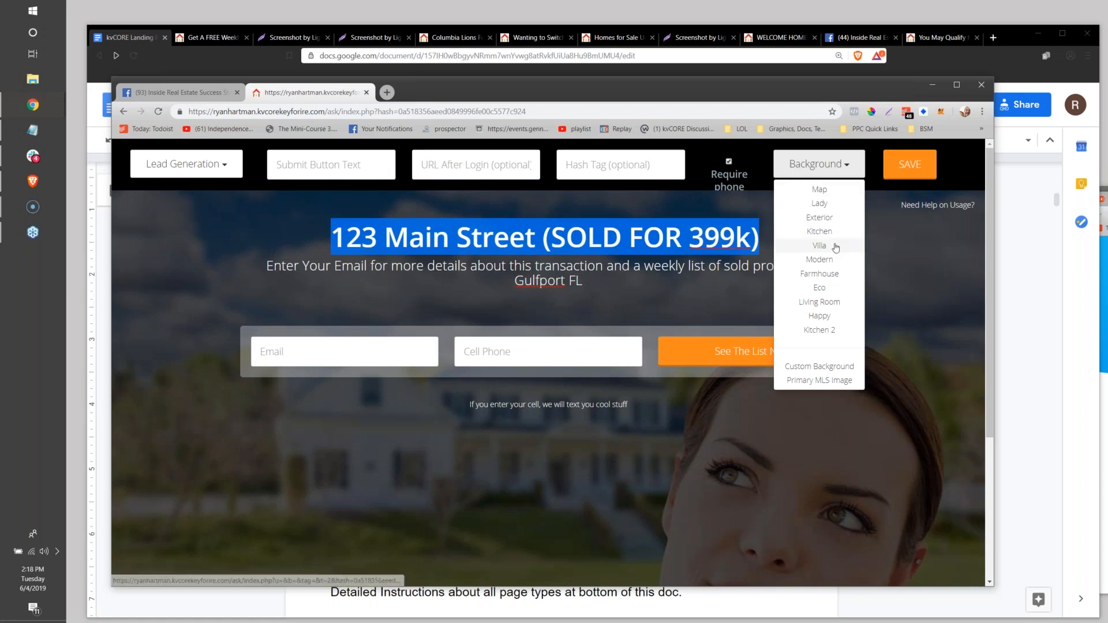
{"action": "left_click", "coordinate": [501, 280]}
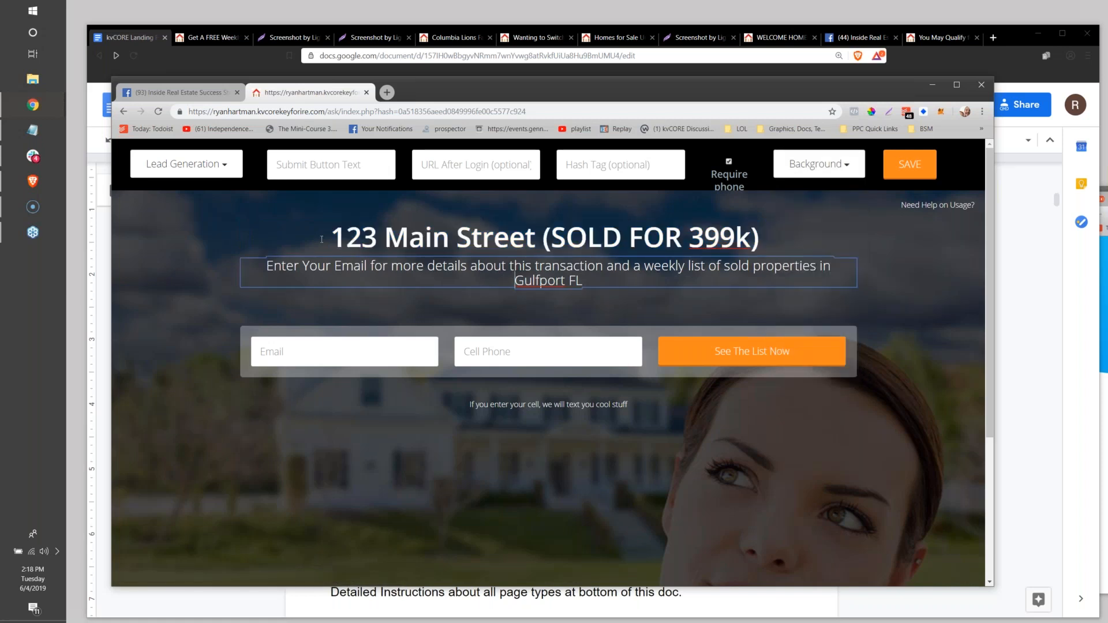
Replace the main heading with "California Too Expensive?".
{"action": "left_click", "coordinate": [329, 240]}
{"action": "left_click_drag", "start_coordinate": [332, 236], "coordinate": [769, 221]}
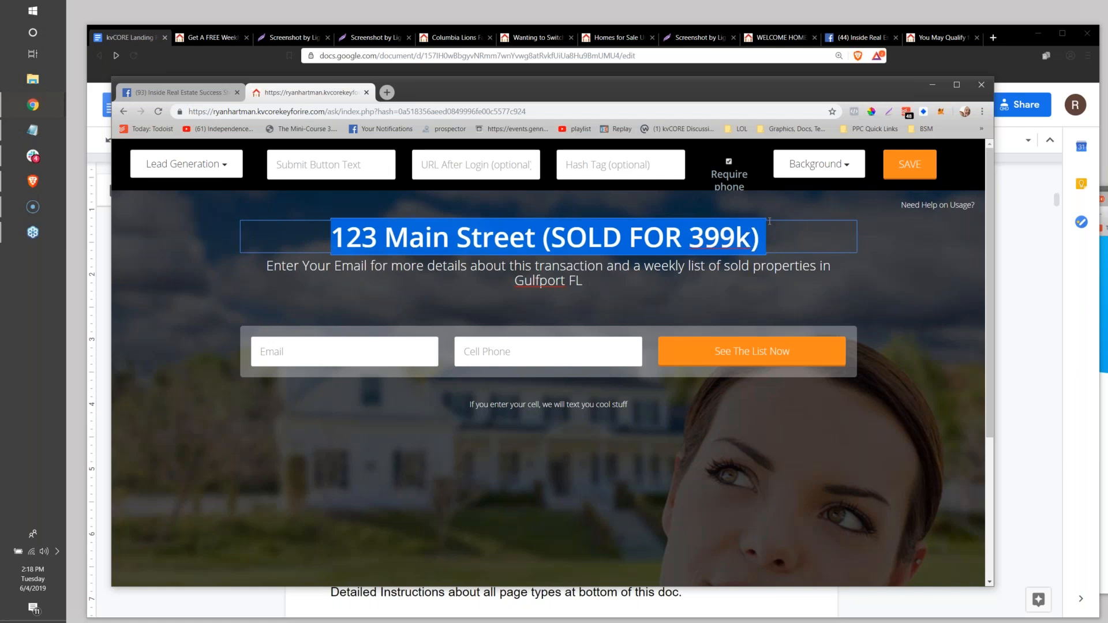
{"action": "type", "text": "Tire"}
{"action": "key", "text": "BackSpace"}
{"action": "key", "text": "BackSpace"}
{"action": "key", "text": "BackSpace"}
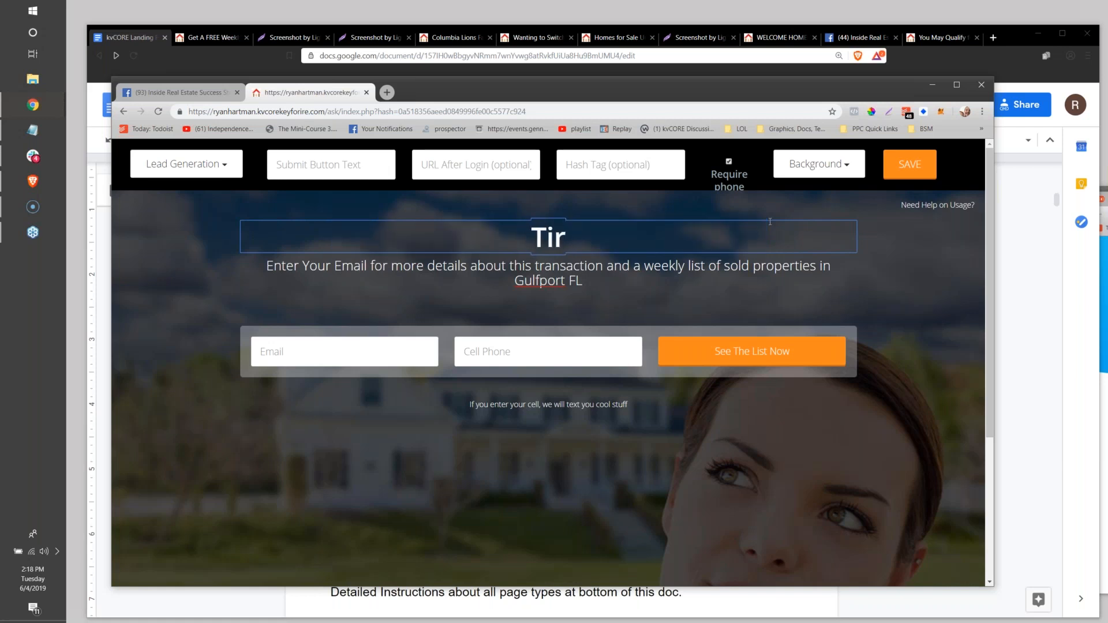
{"action": "type", "text": "ired"}
{"action": "key", "text": "BackSpace"}
{"action": "key", "text": "BackSpace"}
{"action": "key", "text": "BackSpace"}
{"action": "key", "text": "BackSpace"}
{"action": "key", "text": "BackSpace"}
{"action": "type", "text": "California Too Exa"}
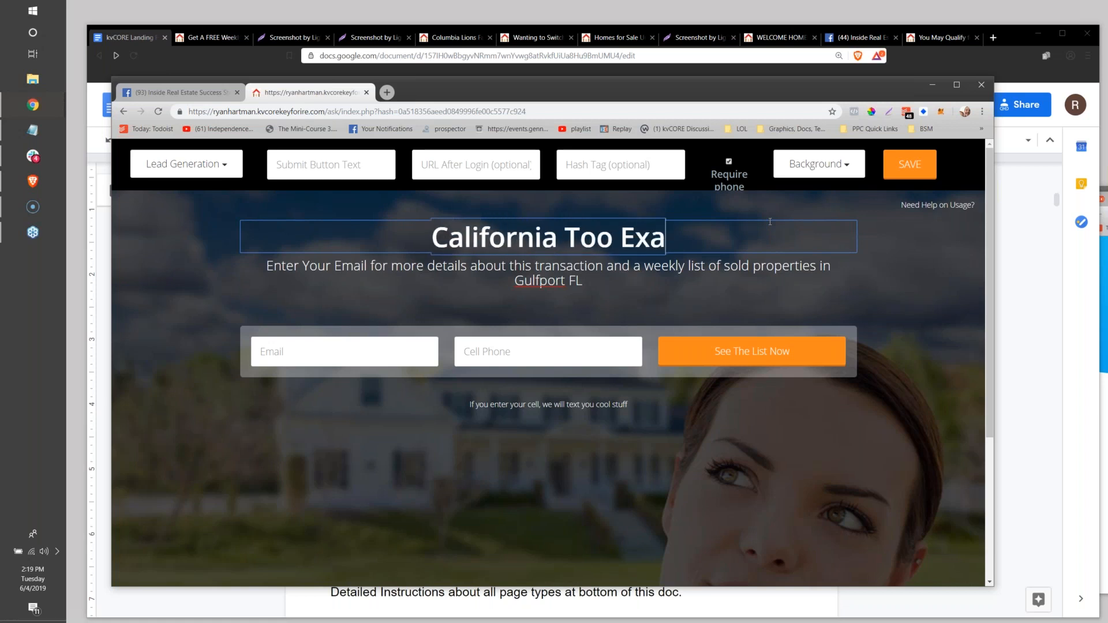
{"action": "key", "text": "BackSpace"}
{"action": "type", "text": "pensive!"}
{"action": "key", "text": "BackSpace"}
{"action": "type", "text": "?"}
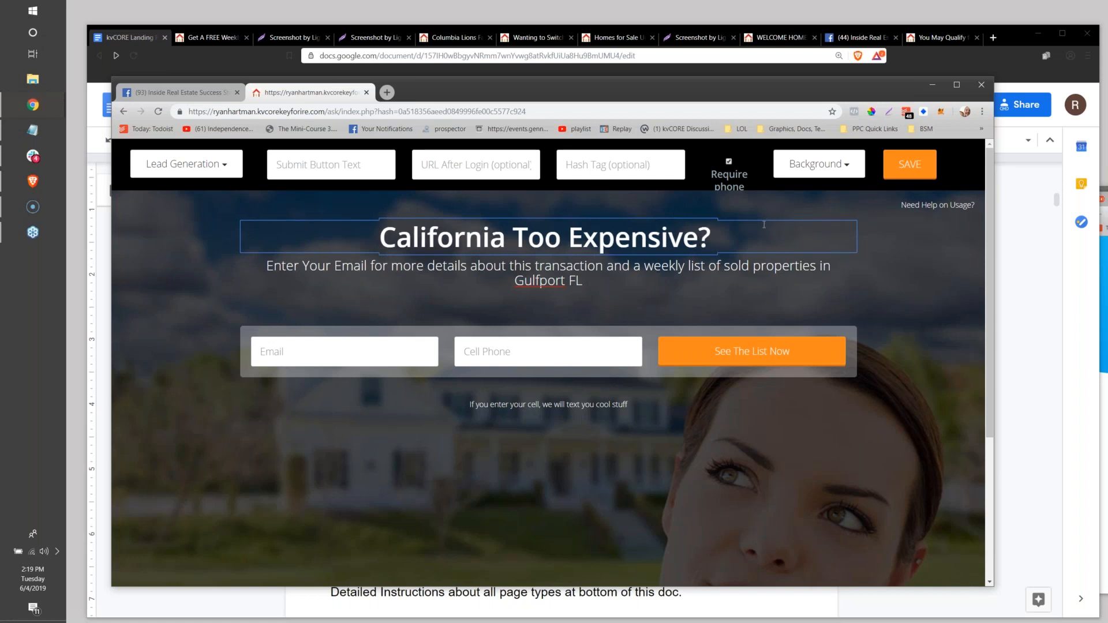
Clear the subheading text and insert "House Poor? - " at the start of the main heading.
{"action": "left_click_drag", "start_coordinate": [583, 283], "coordinate": [265, 266]}
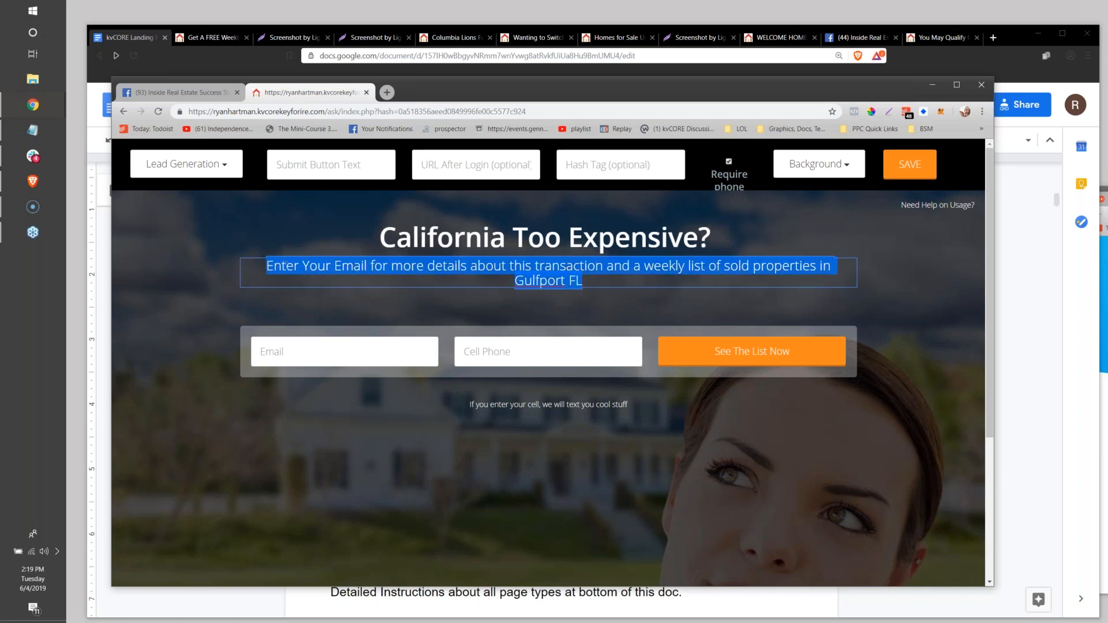
{"action": "key", "text": "BackSpace"}
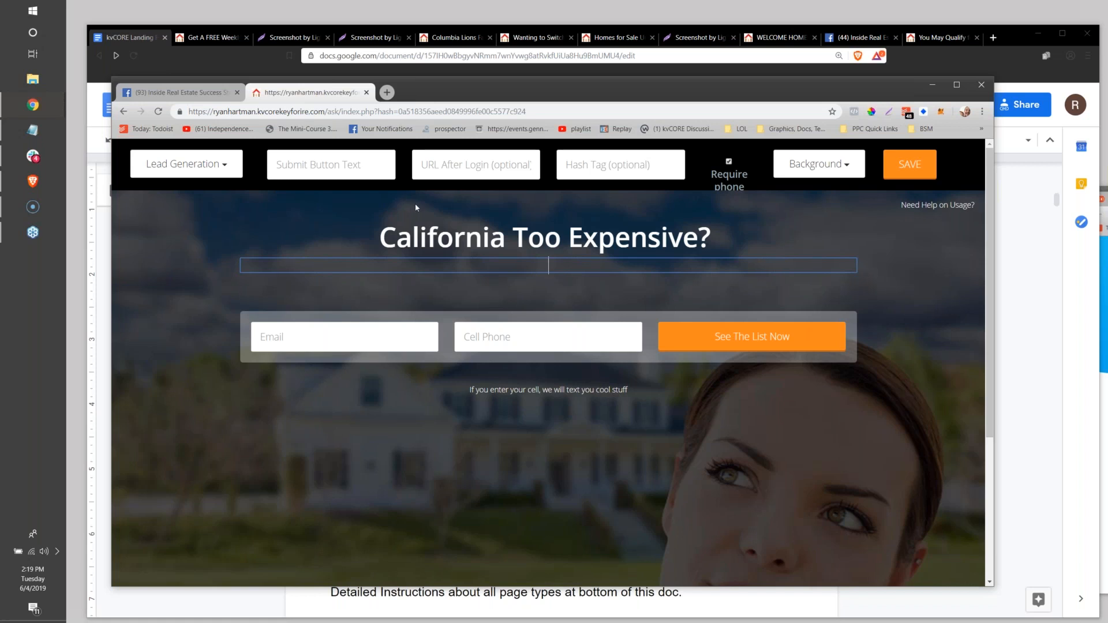
{"action": "left_click", "coordinate": [386, 237]}
{"action": "type", "text": "House Poo"}
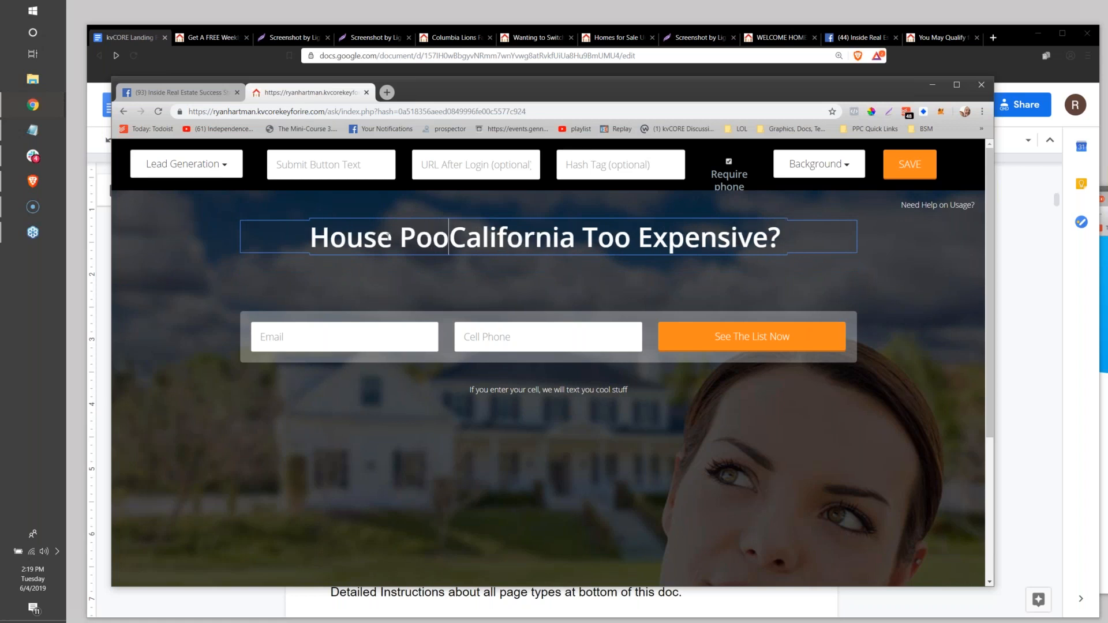
{"action": "type", "text": "rt?"}
{"action": "key", "text": "BackSpace"}
{"action": "key", "text": "BackSpace"}
{"action": "key", "text": "BackSpace"}
{"action": "type", "text": "? -"}
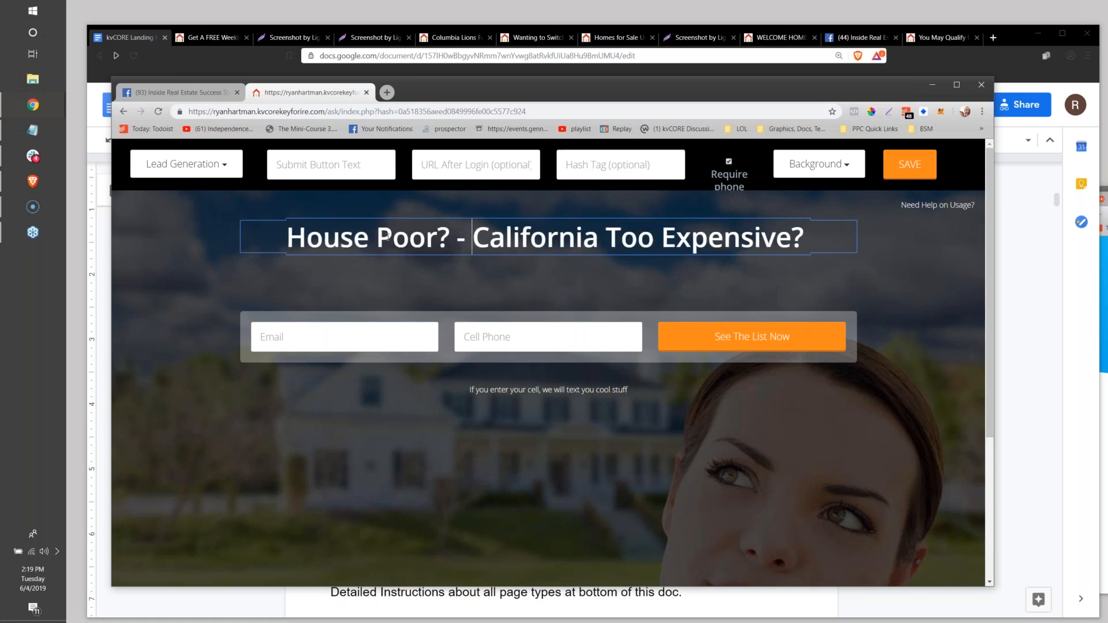
Start the empty subheading with "Download My Free "Leave Cali Relocation Kit" and Get Lists of".
{"action": "left_click", "coordinate": [517, 264]}
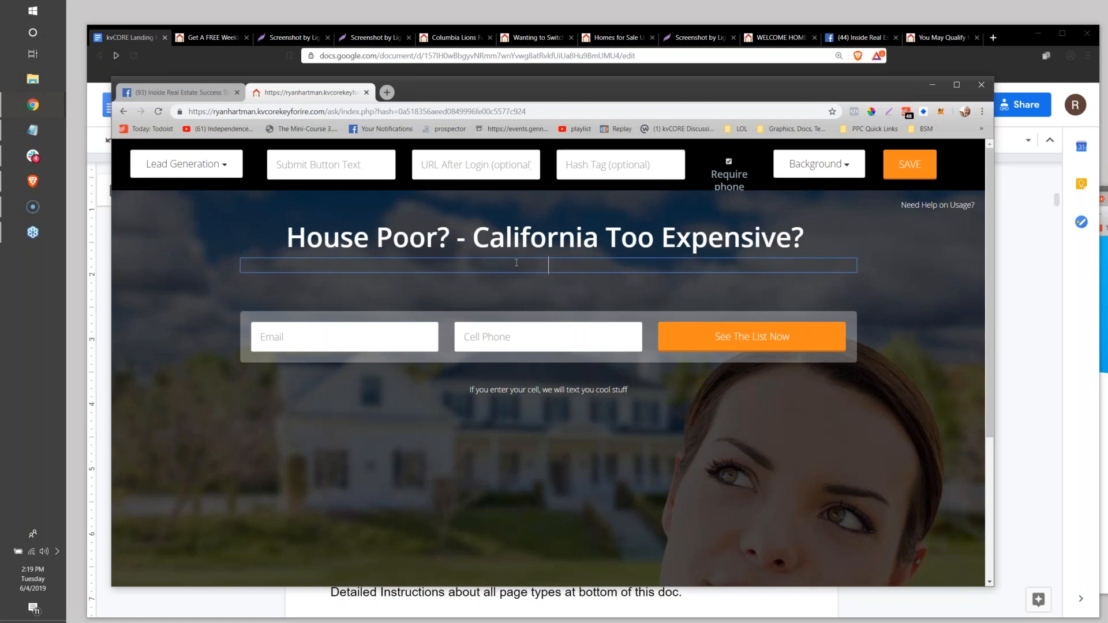
{"action": "type", "text": "Download My Free \"Le"}
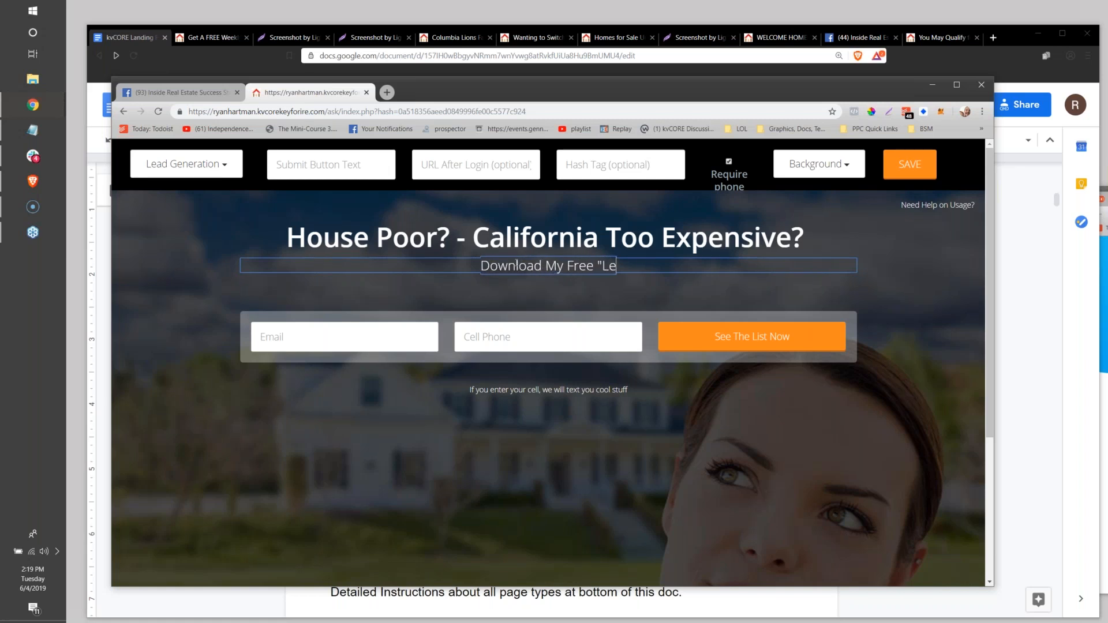
{"action": "type", "text": "ave Cali Re"}
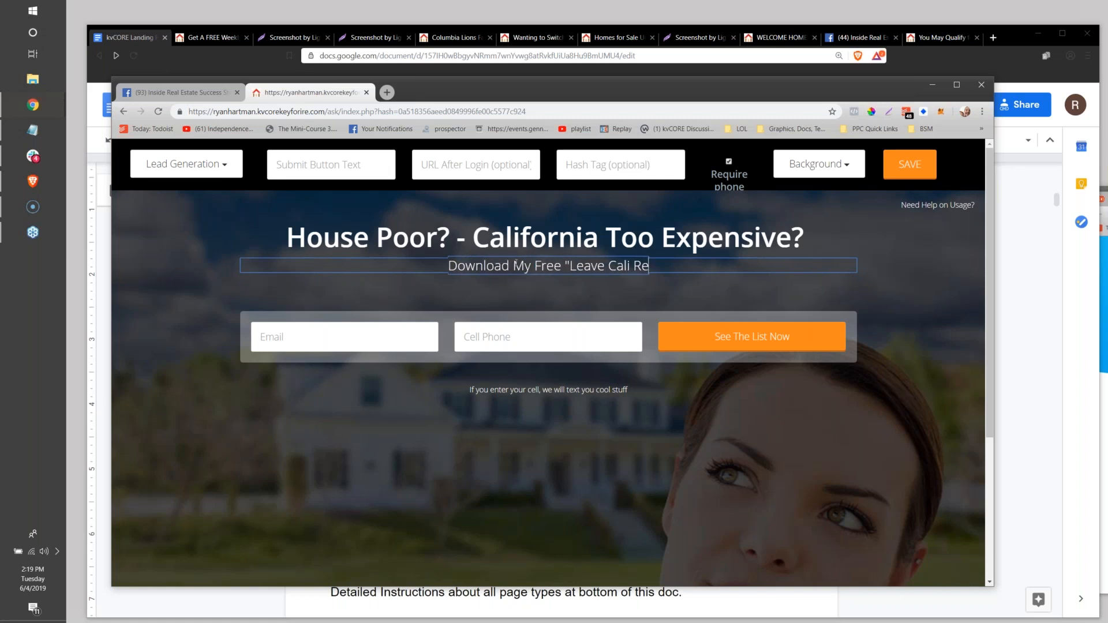
{"action": "type", "text": "location Kit"}
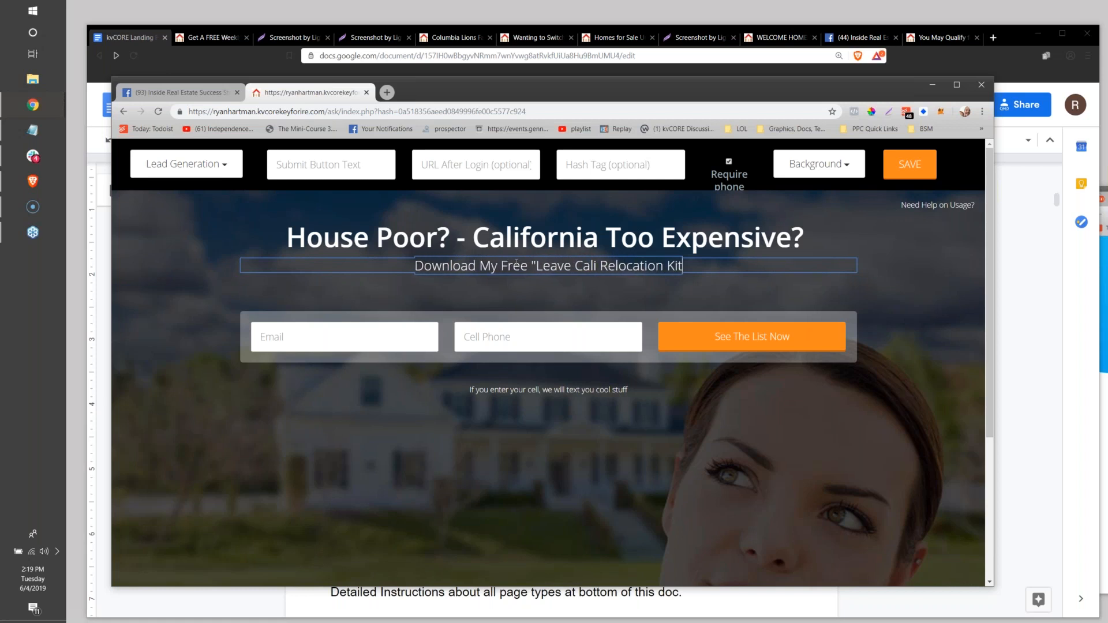
{"action": "type", "text": "\" and Get A"}
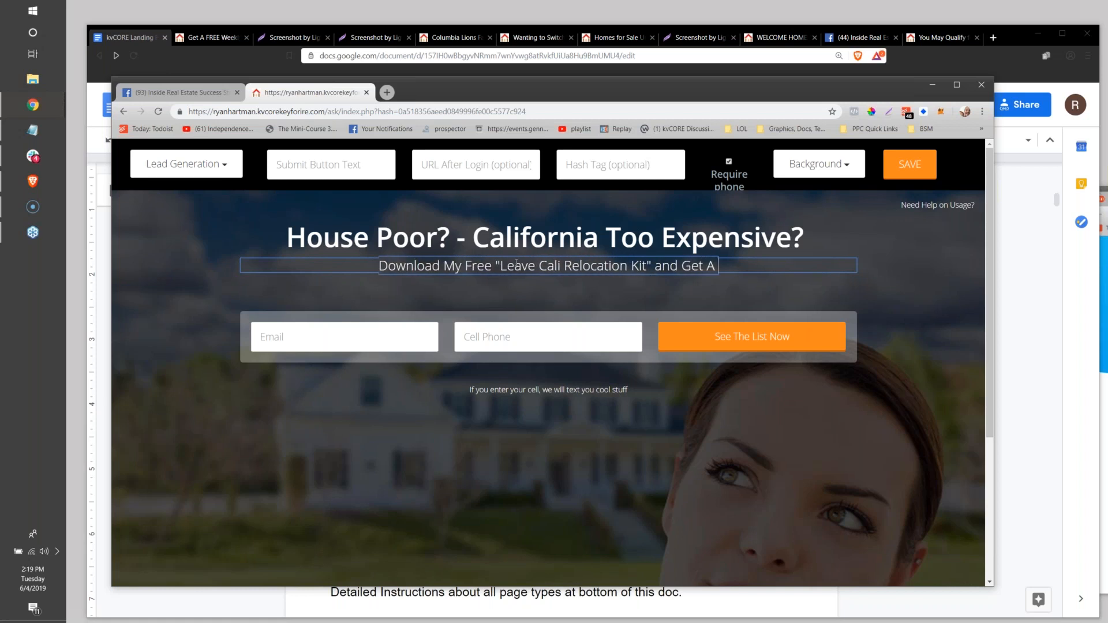
{"action": "key", "text": "BackSpace"}
{"action": "key", "text": "BackSpace"}
{"action": "key", "text": "BackSpace"}
{"action": "key", "text": "BackSpace"}
{"action": "key", "text": "BackSpace"}
{"action": "type", "text": "Get Lists of"}
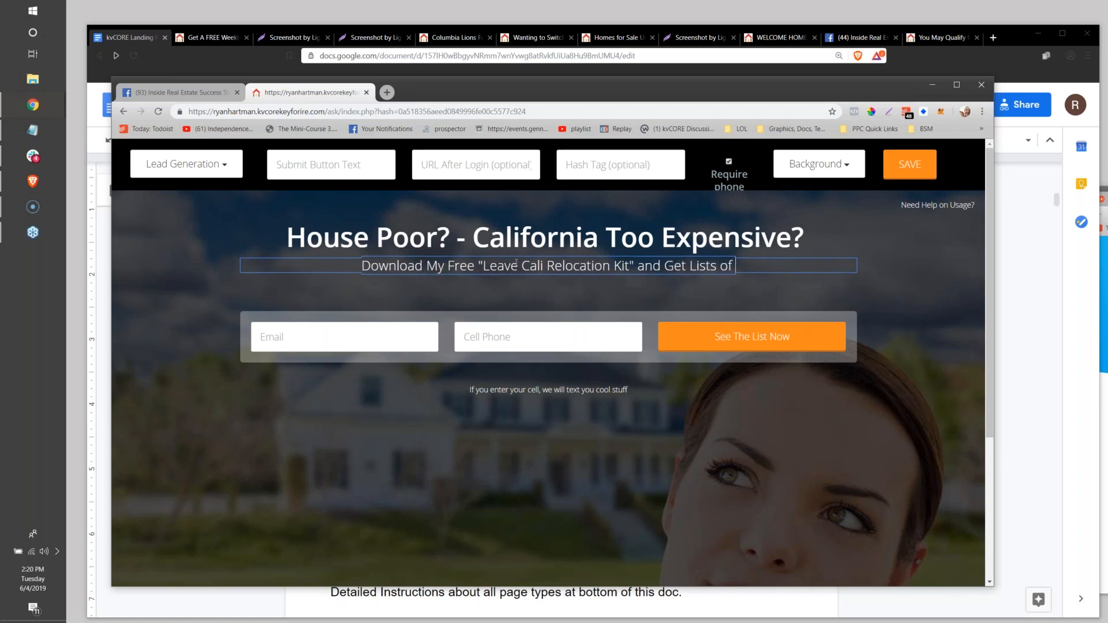
{"action": "type", "text": " Mor"}
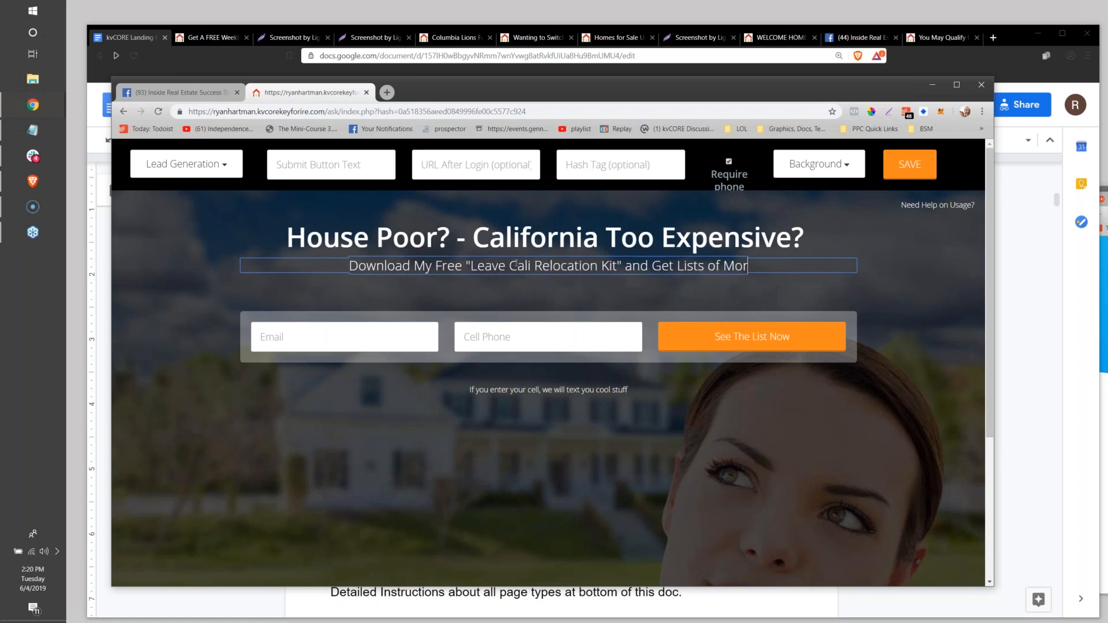
{"action": "type", "text": "e Affordable Ho"}
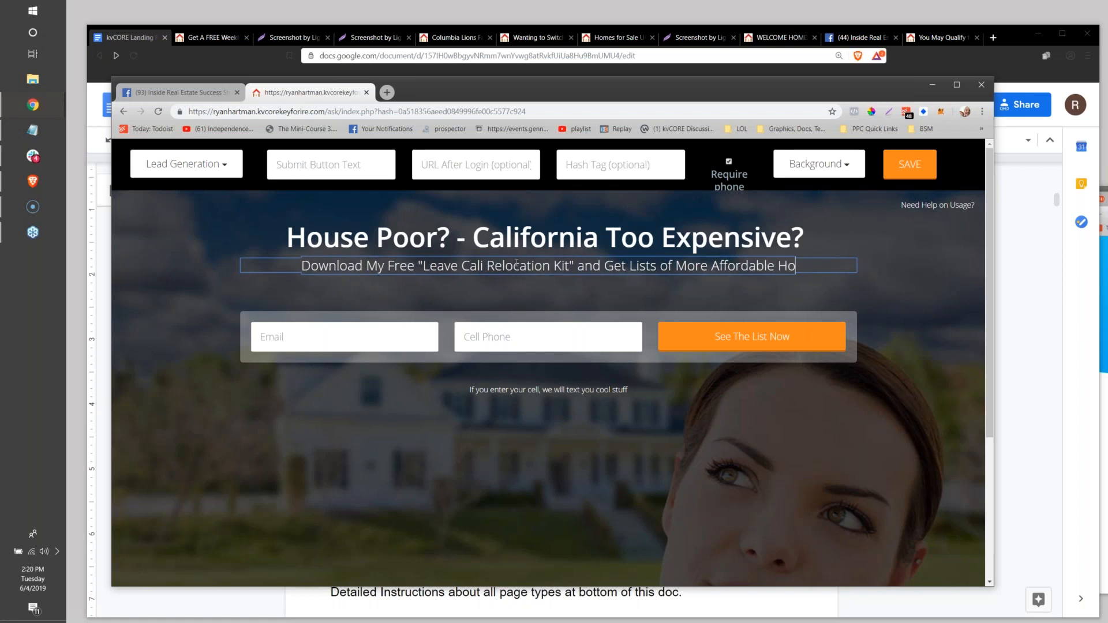
{"action": "type", "text": "mes From My Partners In 5 Markets T"}
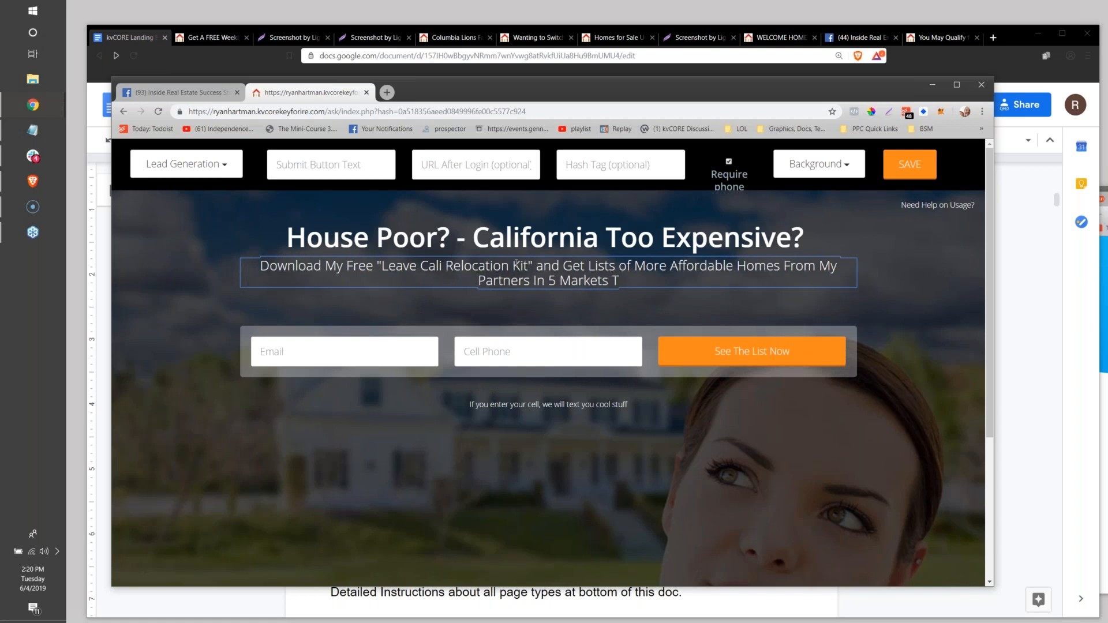
Complete the subheading with "More Affordable Homes From My Partners In 5 Markets That People From Cali Are Flocking Too".
{"action": "type", "text": "hat People F"}
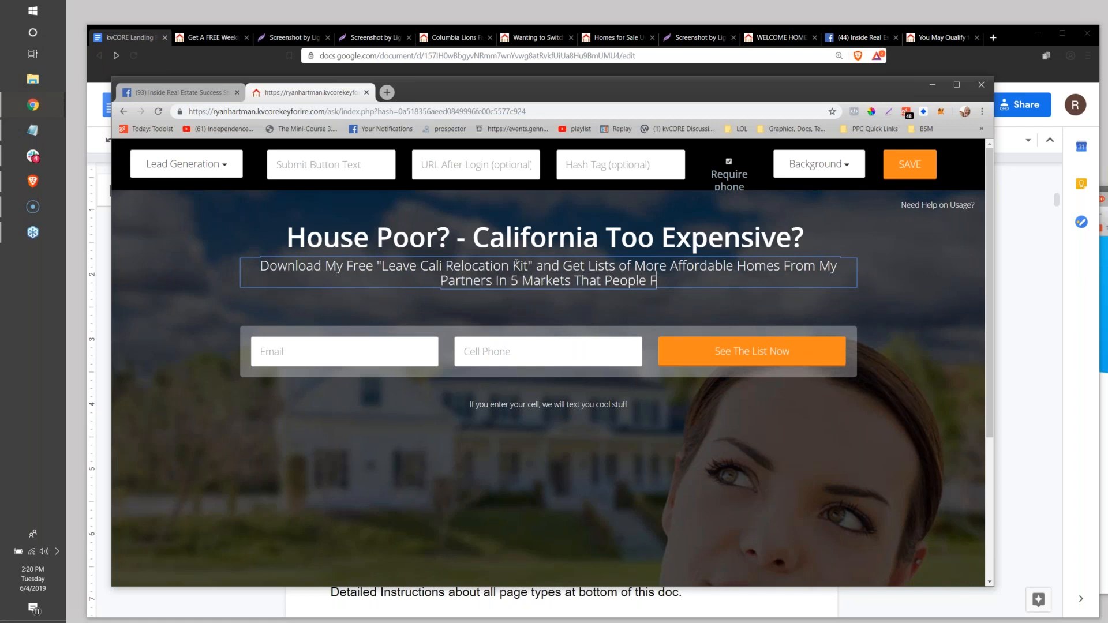
{"action": "type", "text": "rom Cali Are"}
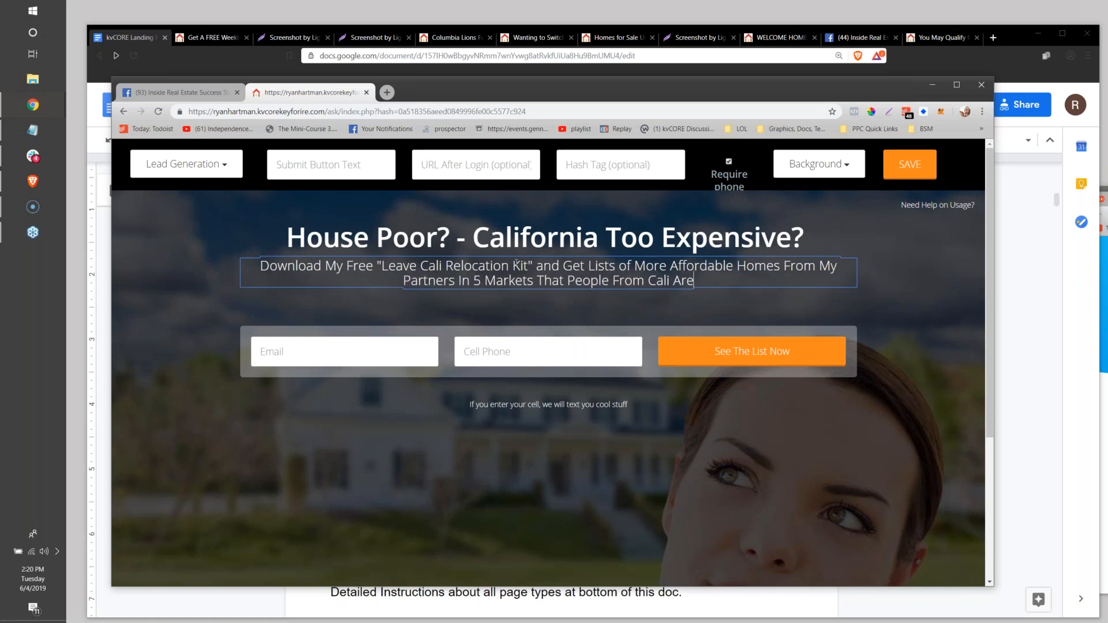
{"action": "type", "text": " Flocking Too"}
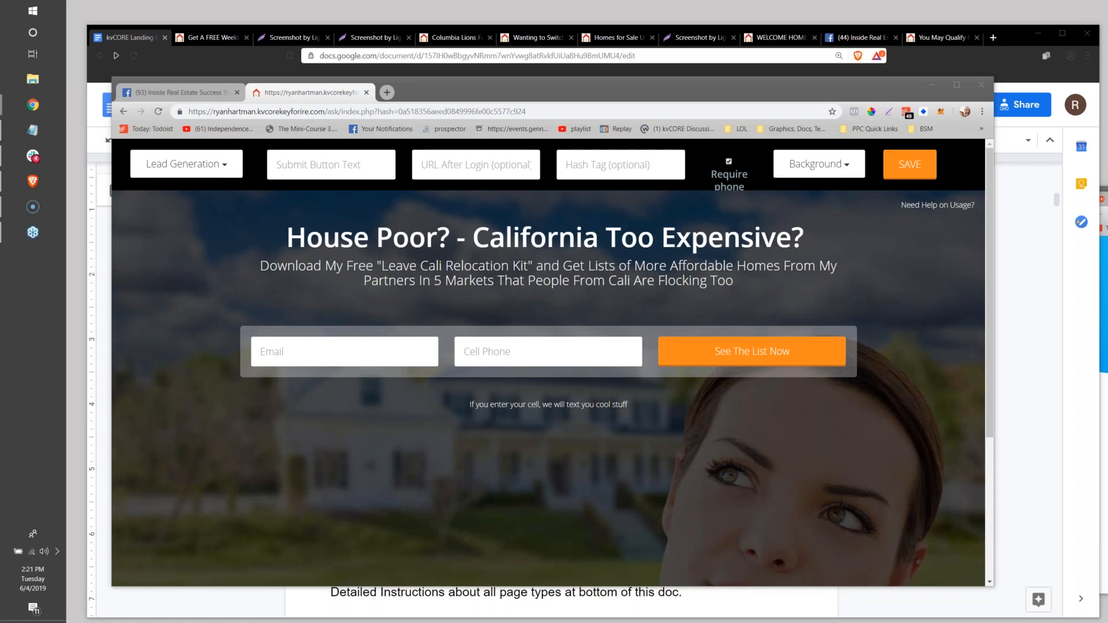
Replace the main heading with "Free List of AirBNB Friendly Properties (That you can rent for profit)" and clear the subheading.
{"action": "left_click_drag", "start_coordinate": [276, 231], "coordinate": [833, 220]}
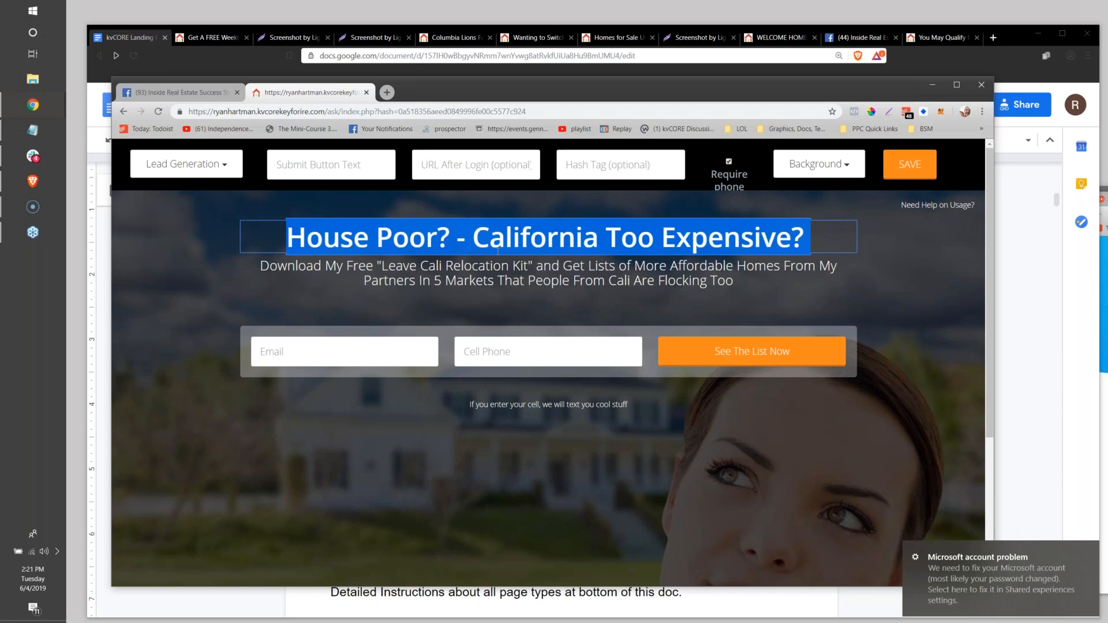
{"action": "type", "text": "Free List"}
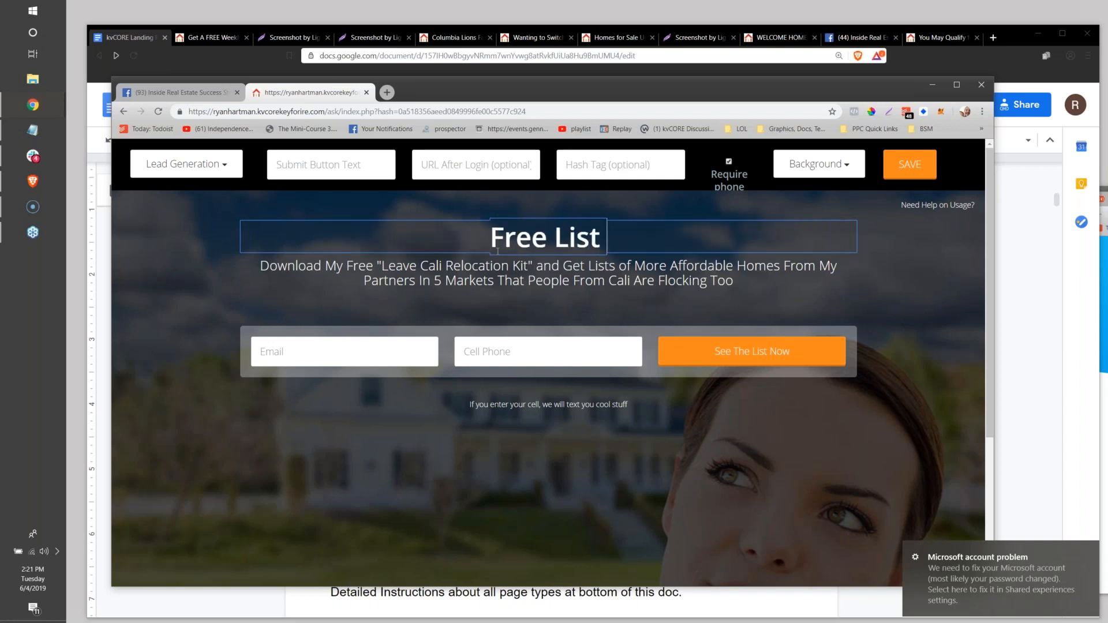
{"action": "type", "text": " of AirBNB Friendly"}
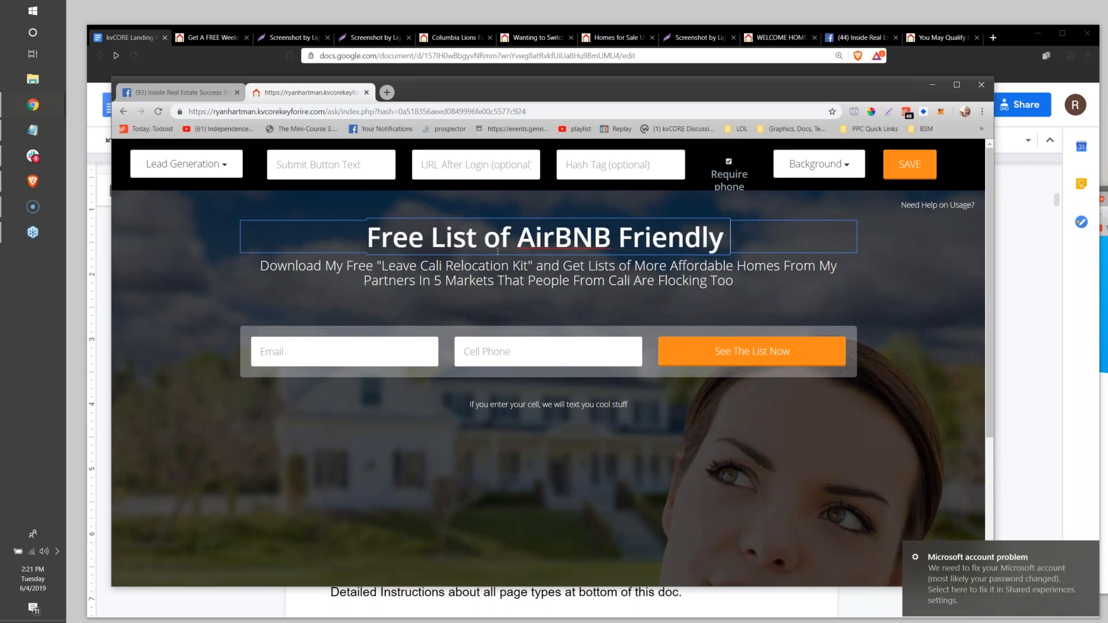
{"action": "type", "text": " Properties"}
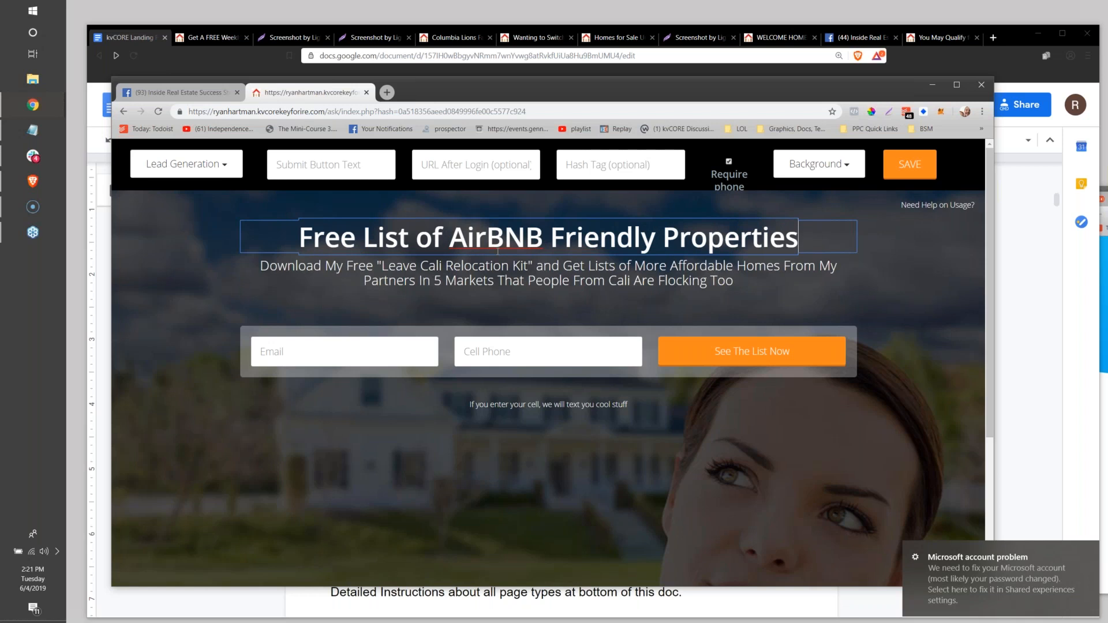
{"action": "type", "text": " (That"}
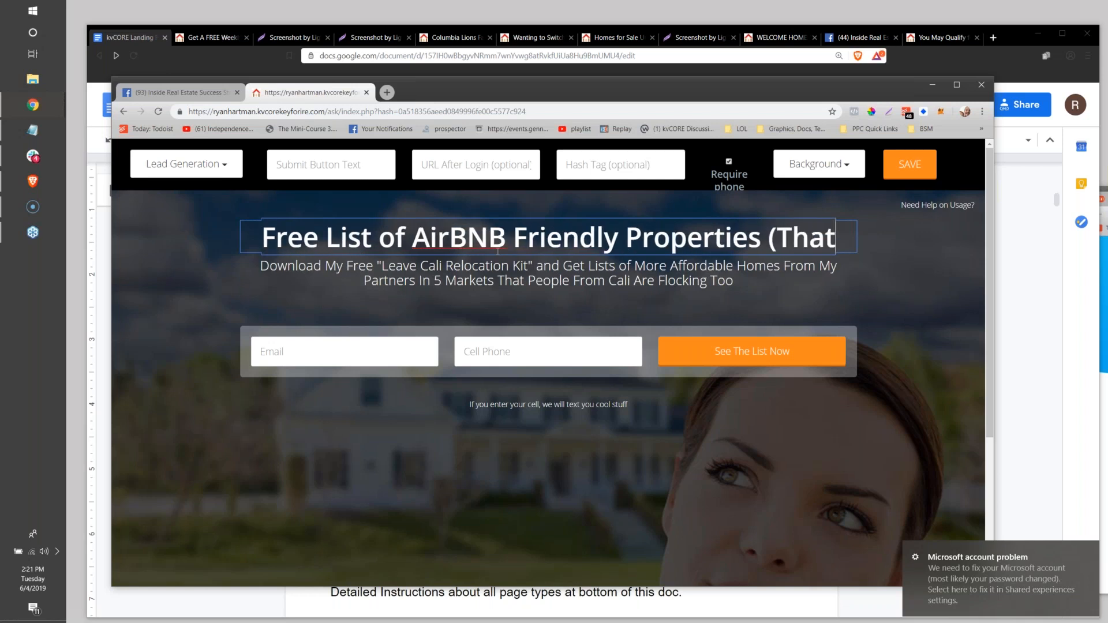
{"action": "type", "text": " you can rent for "}
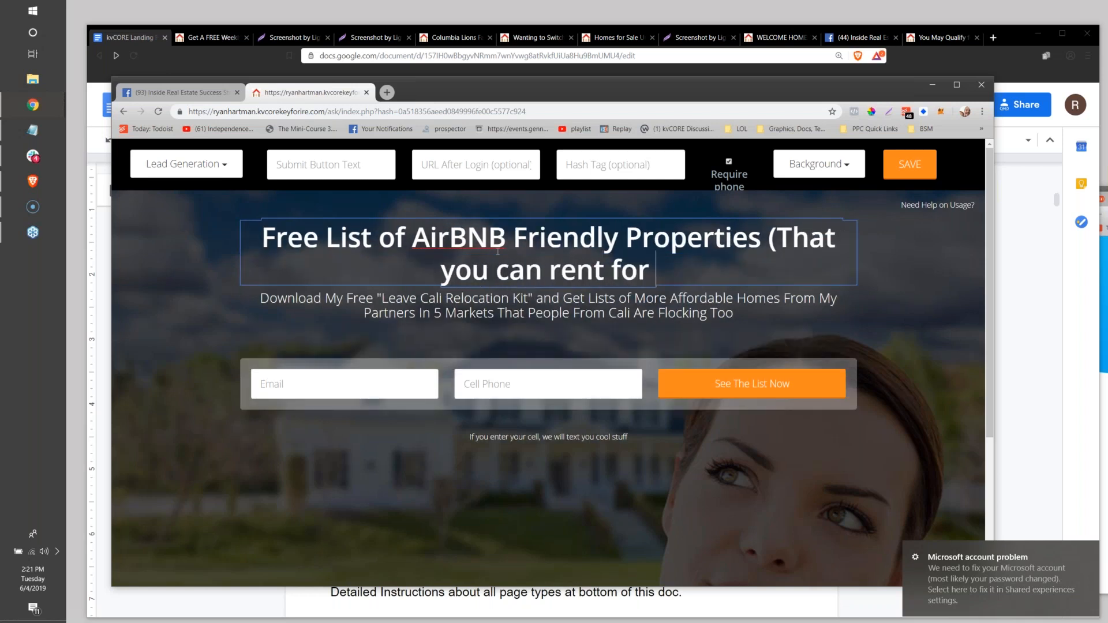
{"action": "type", "text": "profit)"}
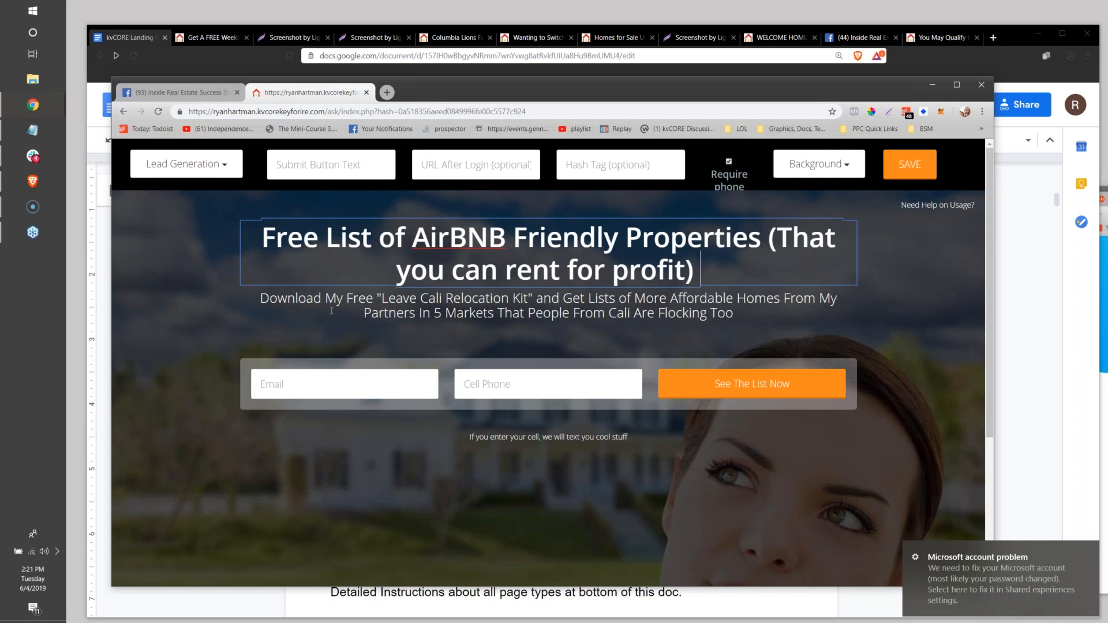
{"action": "left_click", "coordinate": [395, 308]}
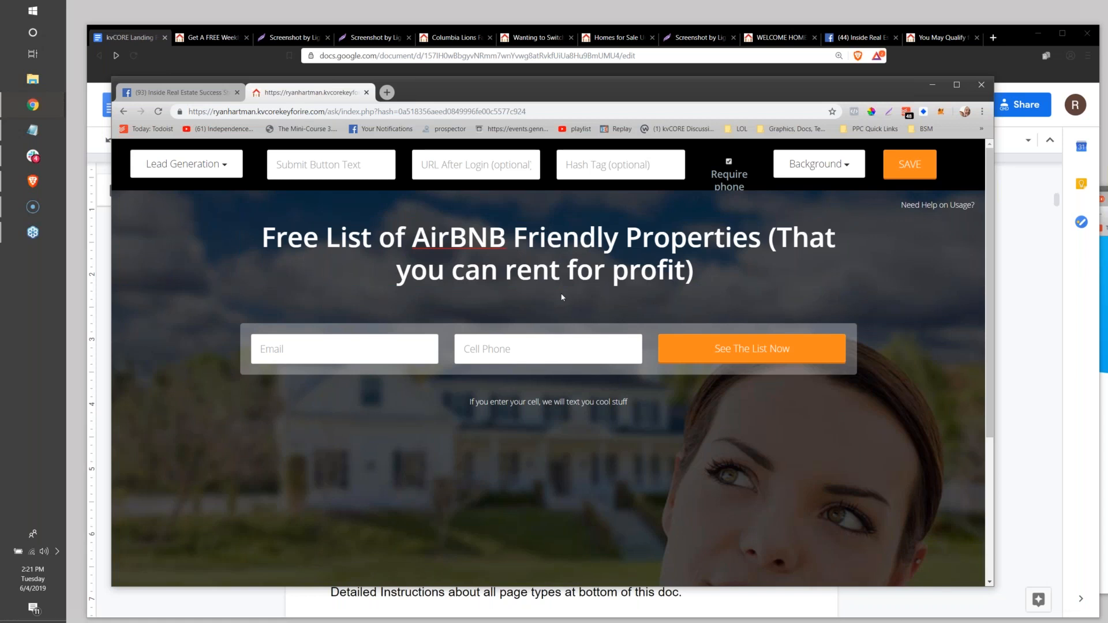
{"action": "left_click", "coordinate": [539, 238]}
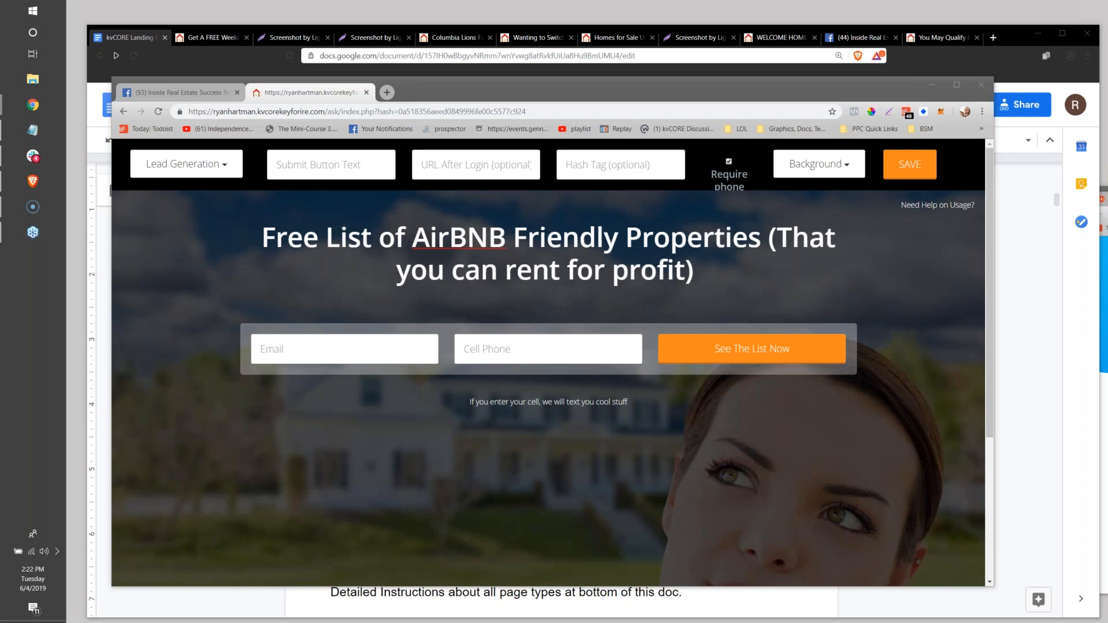
{"action": "left_click", "coordinate": [347, 437]}
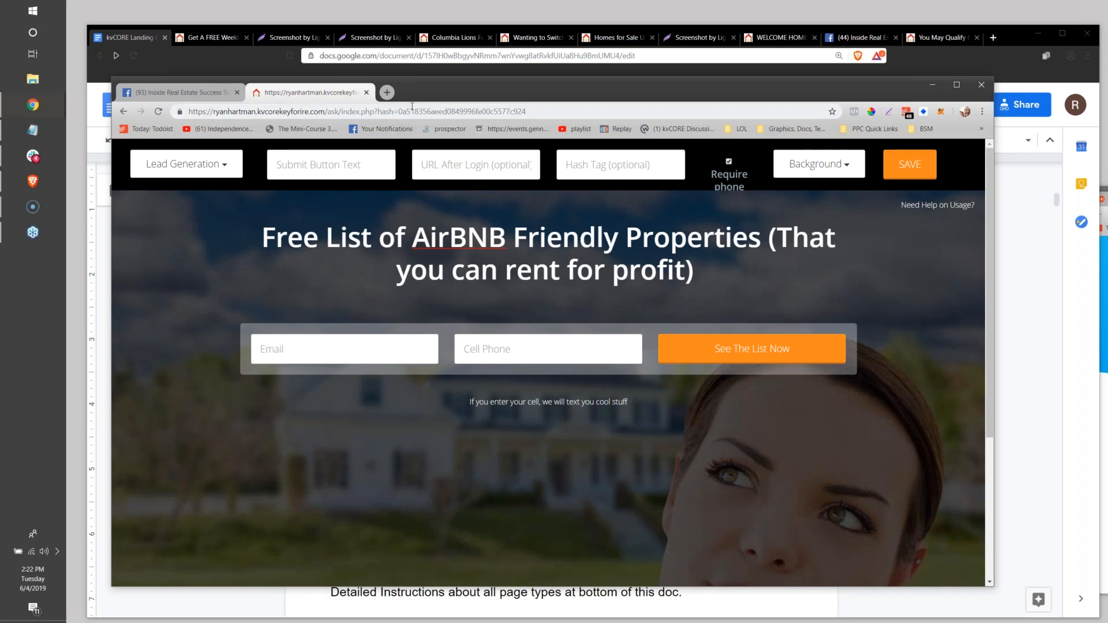
Move the page editor window aside and place the cursor below the Other Ideas list in the kvCORE Landing Pages document.
{"action": "left_click_drag", "start_coordinate": [542, 91], "coordinate": [1107, 121]}
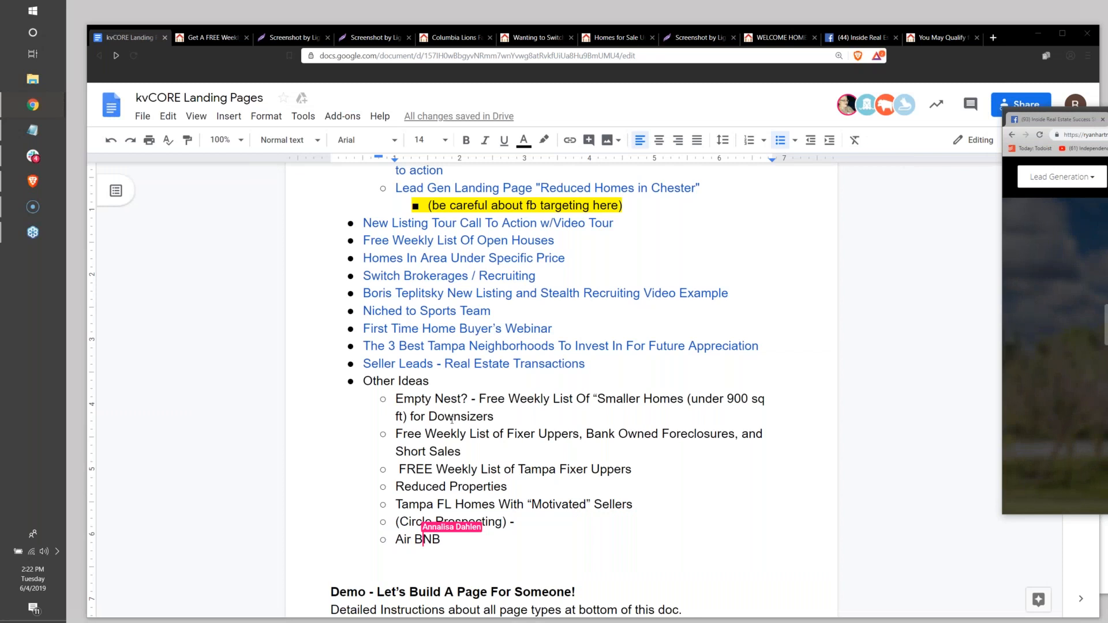
{"action": "scroll", "coordinate": [451, 419], "scroll_direction": "down", "scroll_amount": 3}
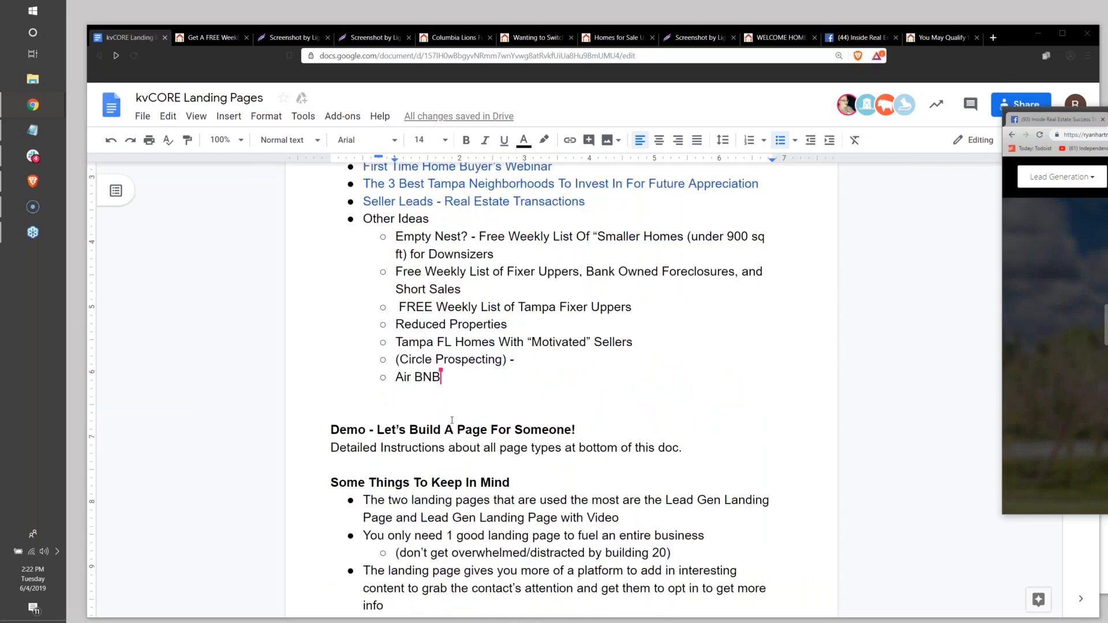
{"action": "scroll", "coordinate": [452, 419], "scroll_direction": "down", "scroll_amount": 1}
{"action": "left_click", "coordinate": [598, 366]}
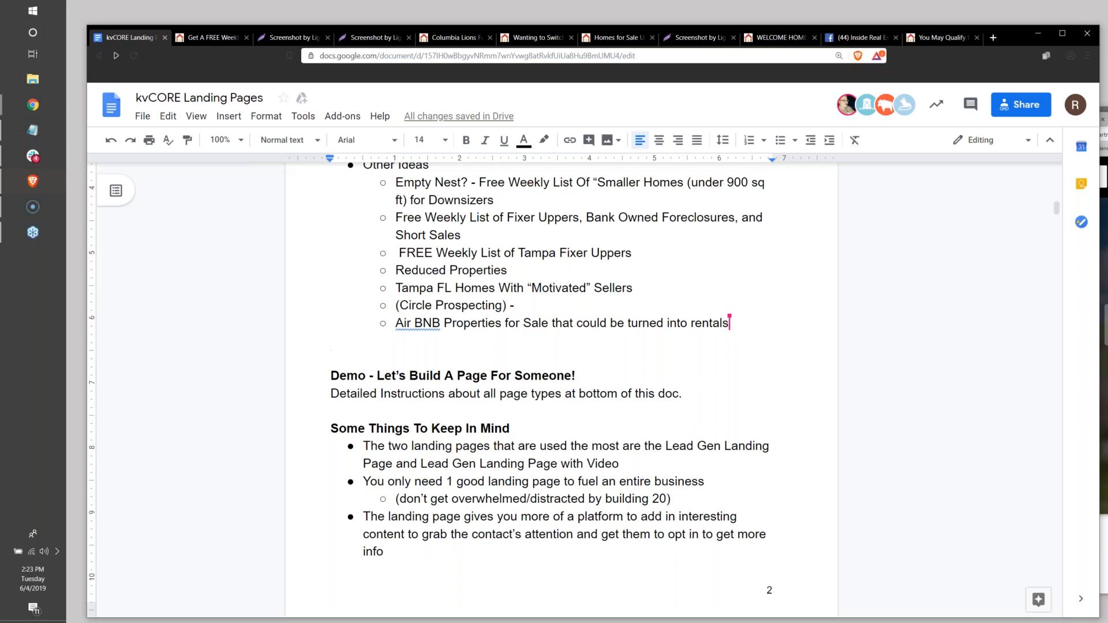
{"action": "key", "text": "alt+Tab"}
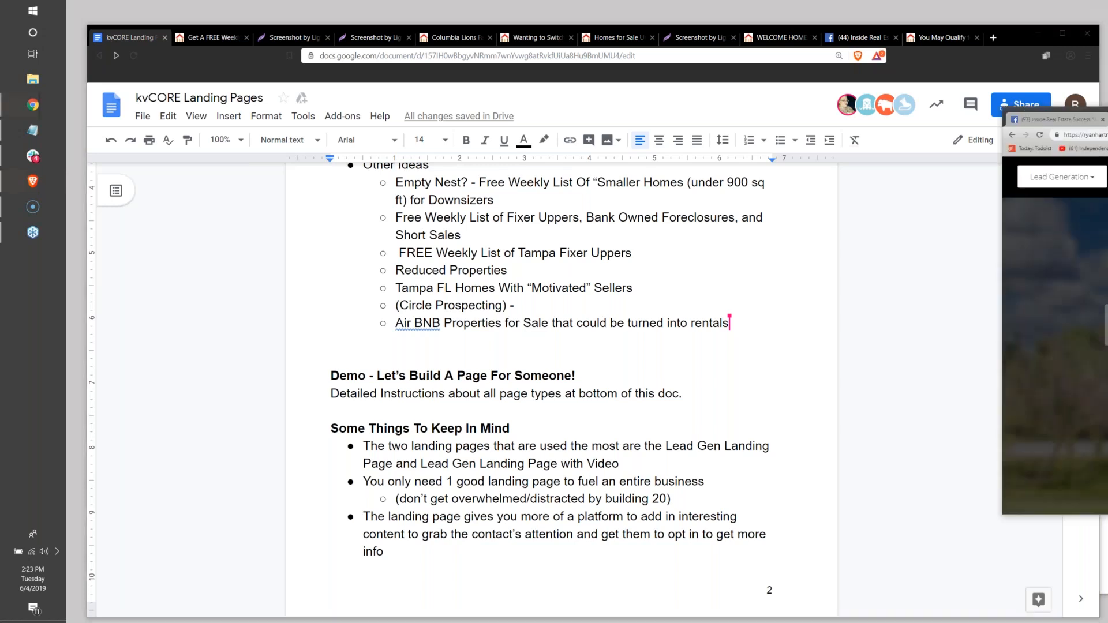
{"action": "left_click_drag", "start_coordinate": [1107, 113], "coordinate": [597, 97]}
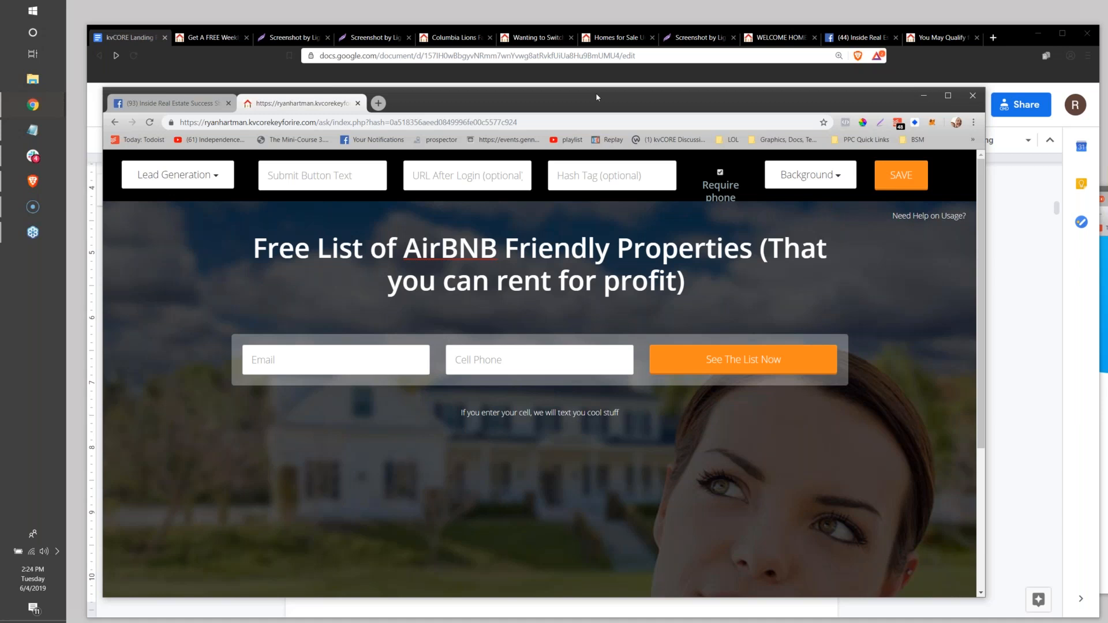
{"action": "left_click_drag", "start_coordinate": [628, 106], "coordinate": [1107, 106]}
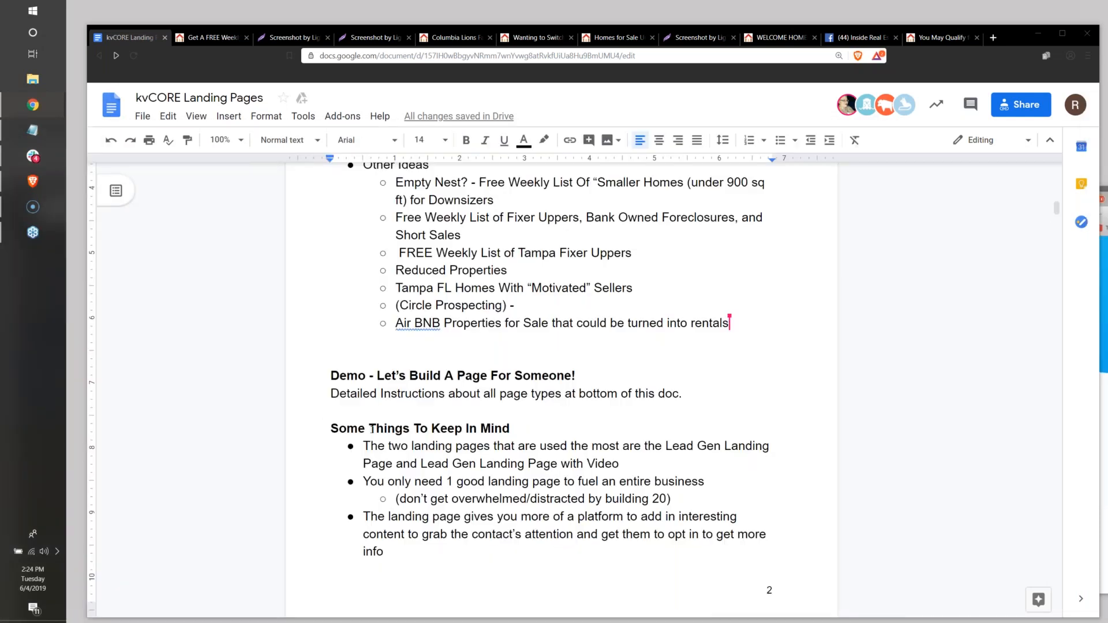
Review the "Some Things To Keep In Mind" notes in the kvCORE Landing Pages document.
{"action": "scroll", "coordinate": [373, 428], "scroll_direction": "down", "scroll_amount": 1}
{"action": "scroll", "coordinate": [373, 424], "scroll_direction": "up", "scroll_amount": 2}
{"action": "scroll", "coordinate": [373, 420], "scroll_direction": "down", "scroll_amount": 1}
{"action": "scroll", "coordinate": [372, 421], "scroll_direction": "down", "scroll_amount": 5}
{"action": "scroll", "coordinate": [358, 426], "scroll_direction": "down", "scroll_amount": 1}
{"action": "scroll", "coordinate": [359, 426], "scroll_direction": "up", "scroll_amount": 6}
{"action": "scroll", "coordinate": [439, 528], "scroll_direction": "down", "scroll_amount": 2}
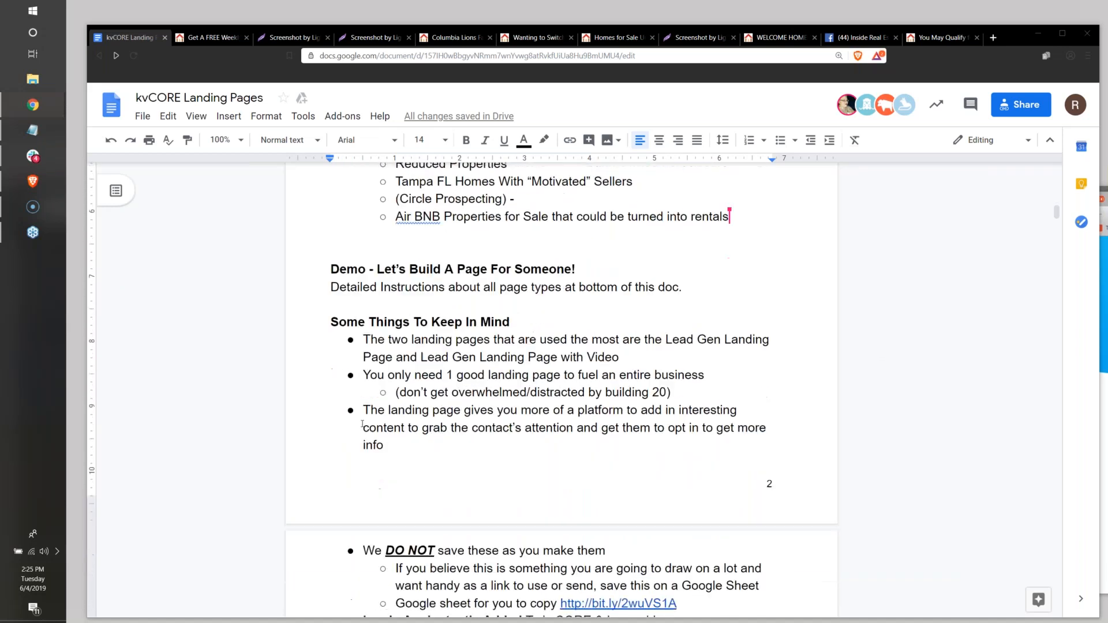
{"action": "left_click", "coordinate": [370, 334]}
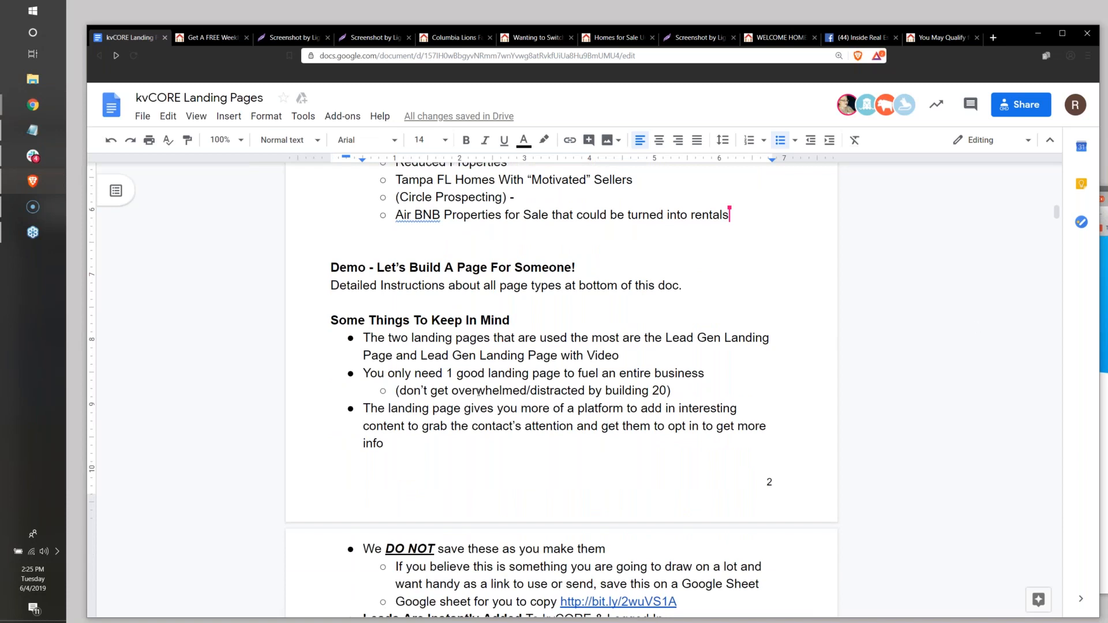
{"action": "scroll", "coordinate": [465, 408], "scroll_direction": "down", "scroll_amount": 5}
{"action": "scroll", "coordinate": [478, 393], "scroll_direction": "up", "scroll_amount": 4}
{"action": "scroll", "coordinate": [478, 392], "scroll_direction": "up", "scroll_amount": 2}
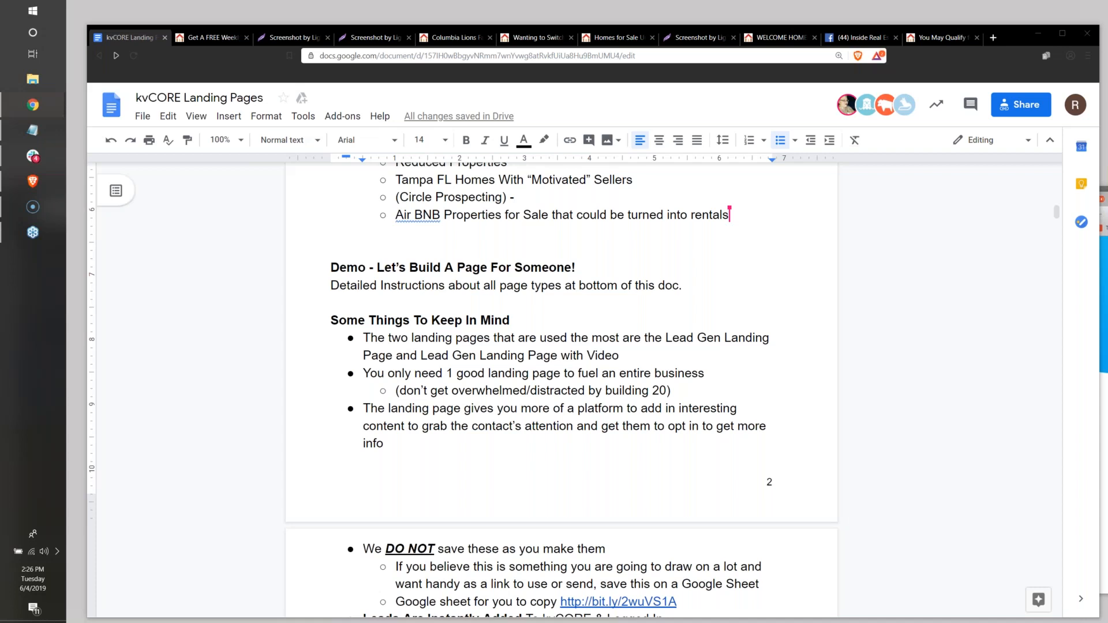
Bring the browser window with the kvCORE dashboard over the document and open the Lead Engine page.
{"action": "left_click_drag", "start_coordinate": [1107, 194], "coordinate": [513, 34]}
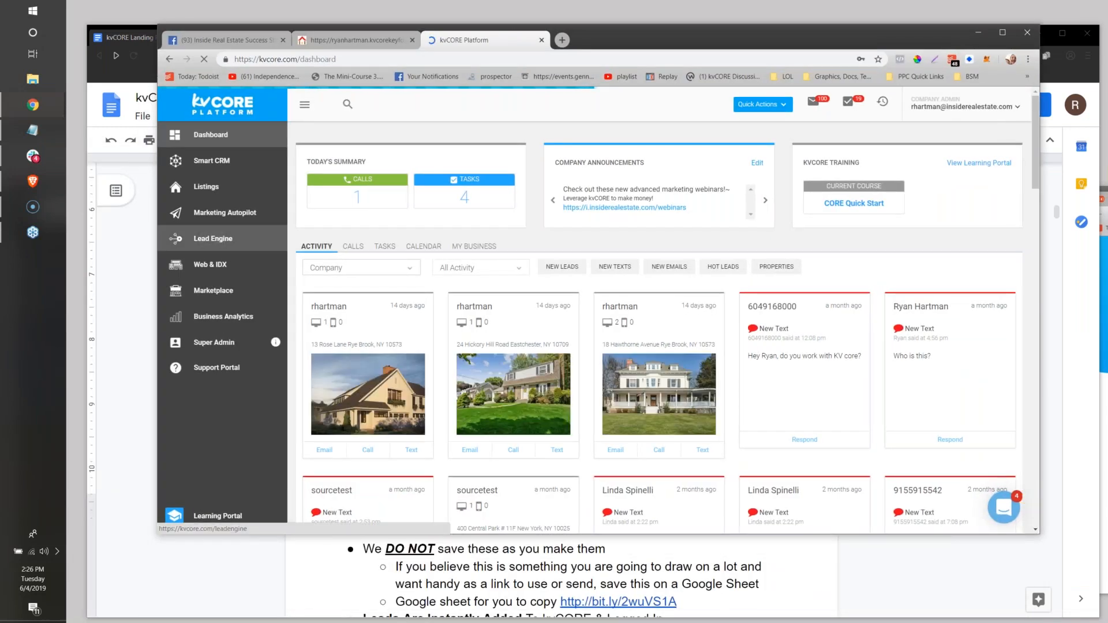
{"action": "left_click", "coordinate": [212, 238]}
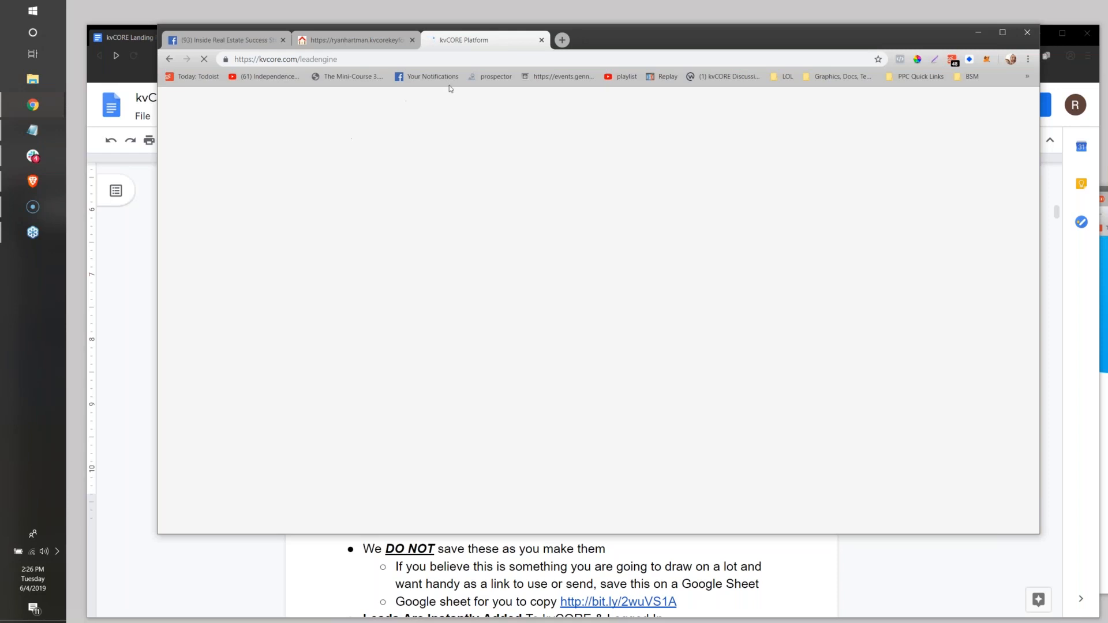
{"action": "left_click", "coordinate": [561, 40]}
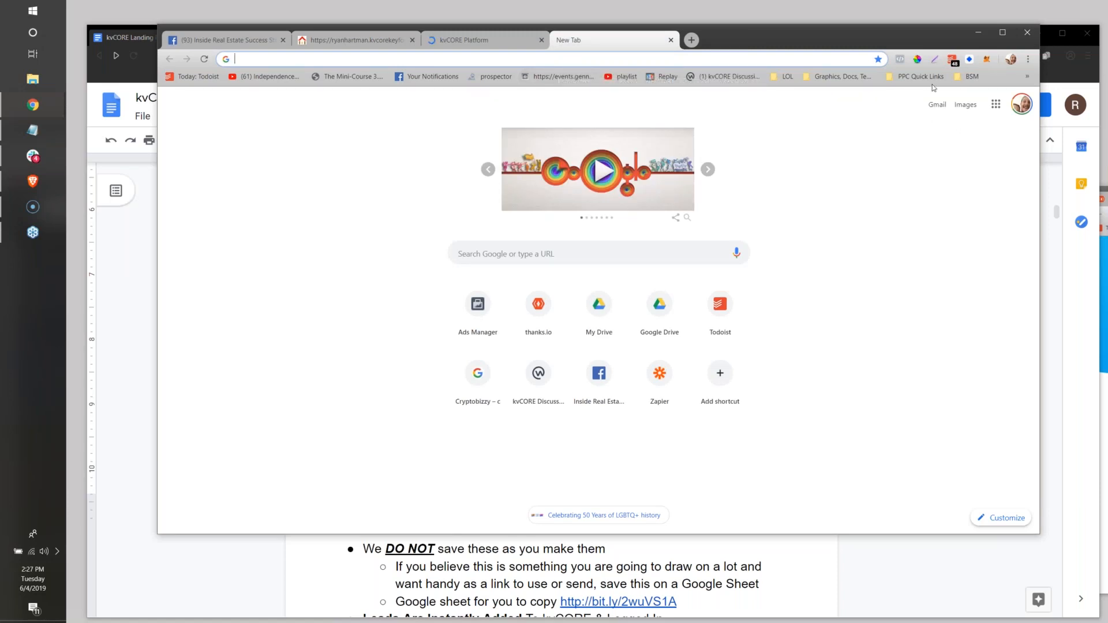
{"action": "left_click", "coordinate": [446, 45]}
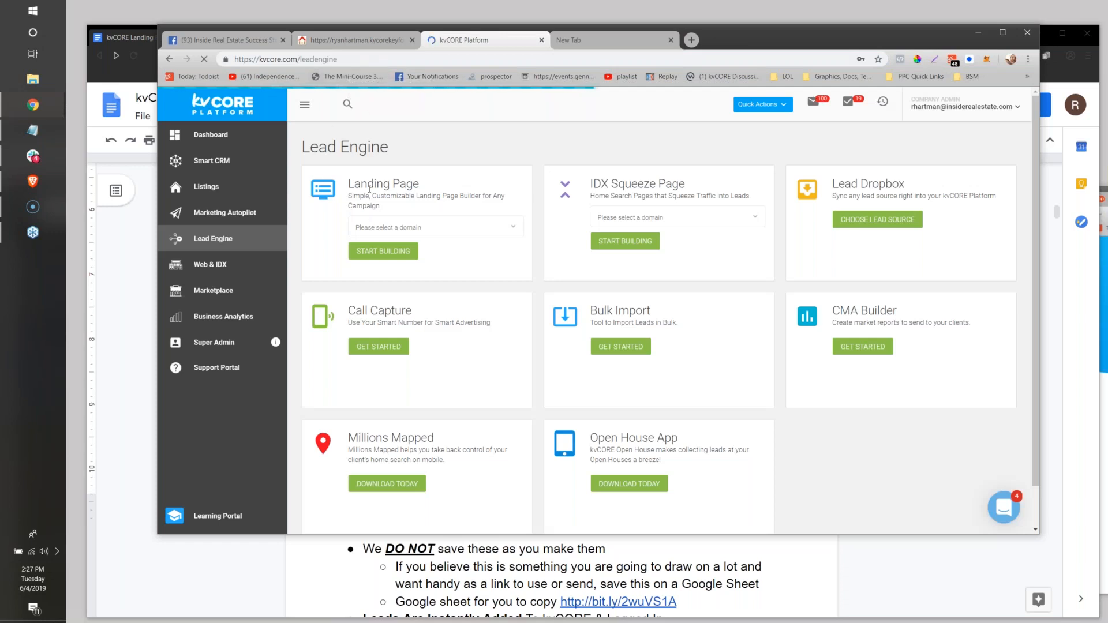
Select the agent's own kvCORE domain for the Landing Page tool in Lead Engine and start building a page.
{"action": "left_click_drag", "start_coordinate": [349, 183], "coordinate": [407, 184]}
{"action": "left_click", "coordinate": [438, 226]}
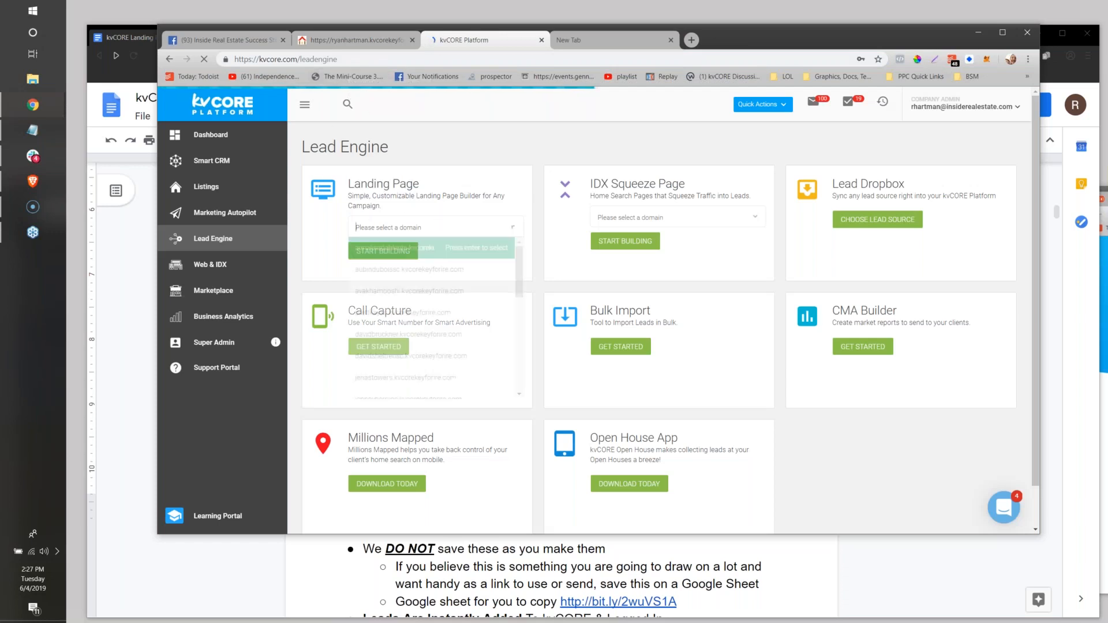
{"action": "scroll", "coordinate": [421, 277], "scroll_direction": "down", "scroll_amount": 5}
{"action": "left_click", "coordinate": [409, 326]}
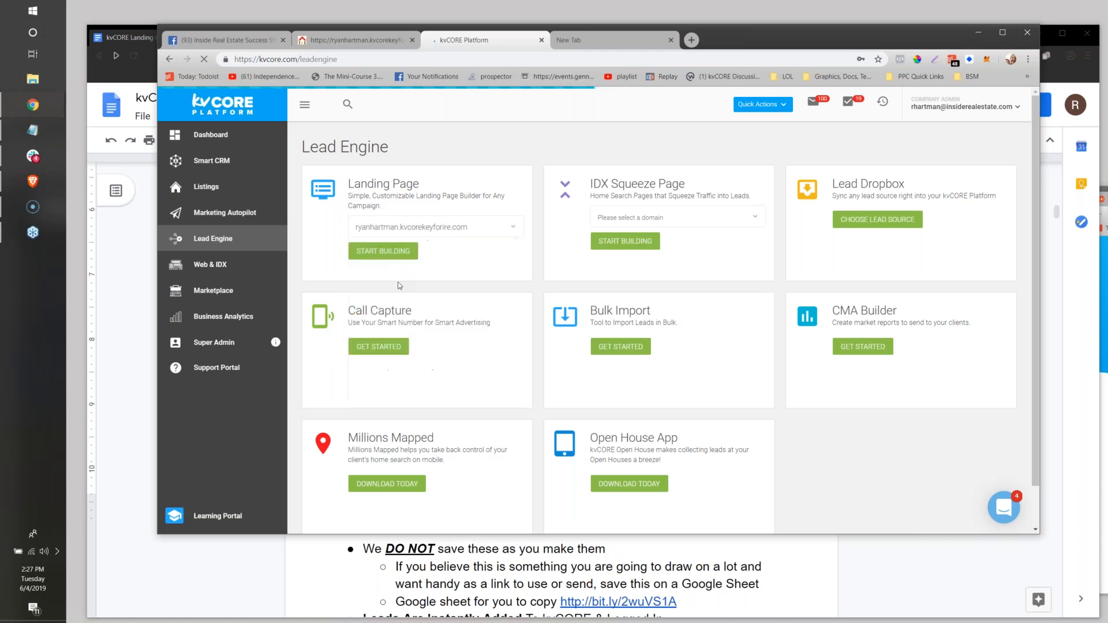
{"action": "left_click", "coordinate": [373, 254]}
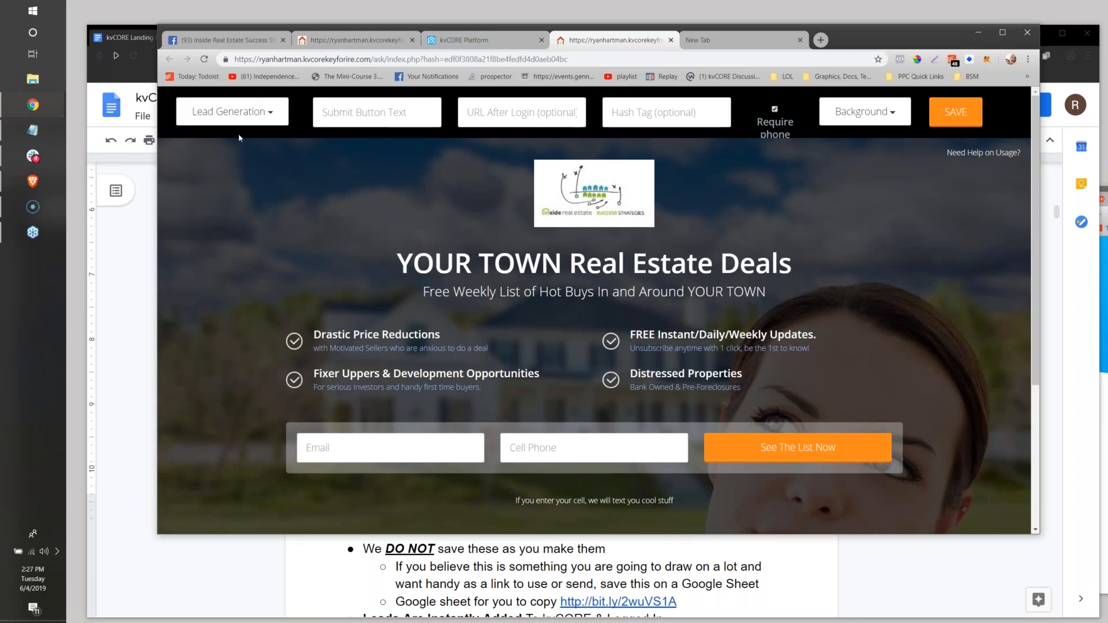
Switch the page type to Video + Lead and briefly play, then pause the embedded video.
{"action": "left_click", "coordinate": [252, 115]}
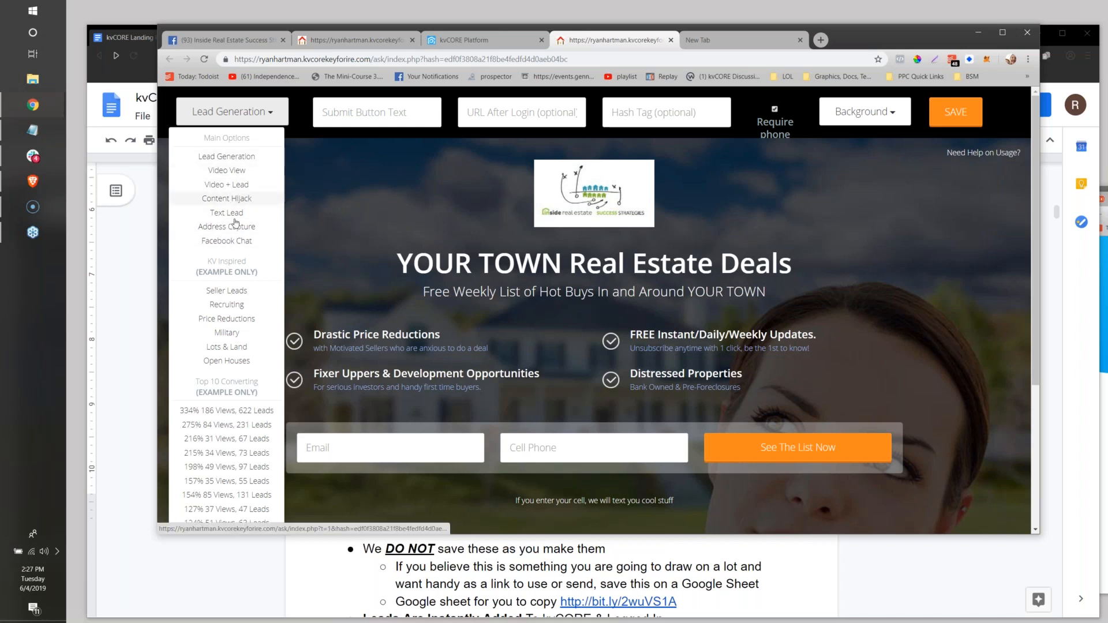
{"action": "left_click", "coordinate": [233, 186]}
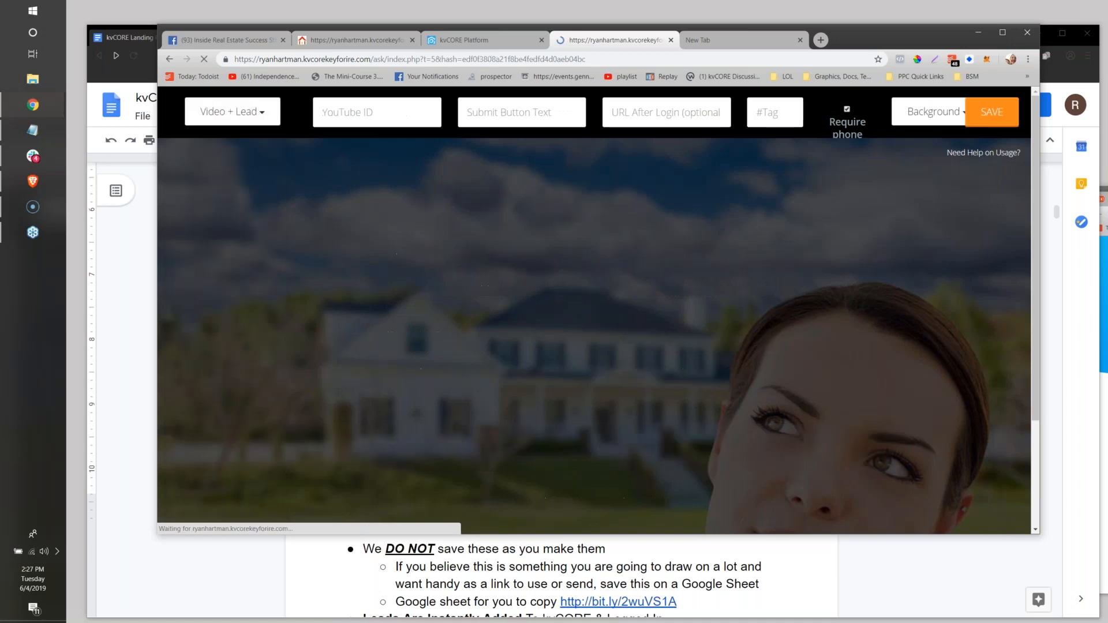
{"action": "scroll", "coordinate": [371, 255], "scroll_direction": "down", "scroll_amount": 3}
{"action": "left_click", "coordinate": [474, 423]}
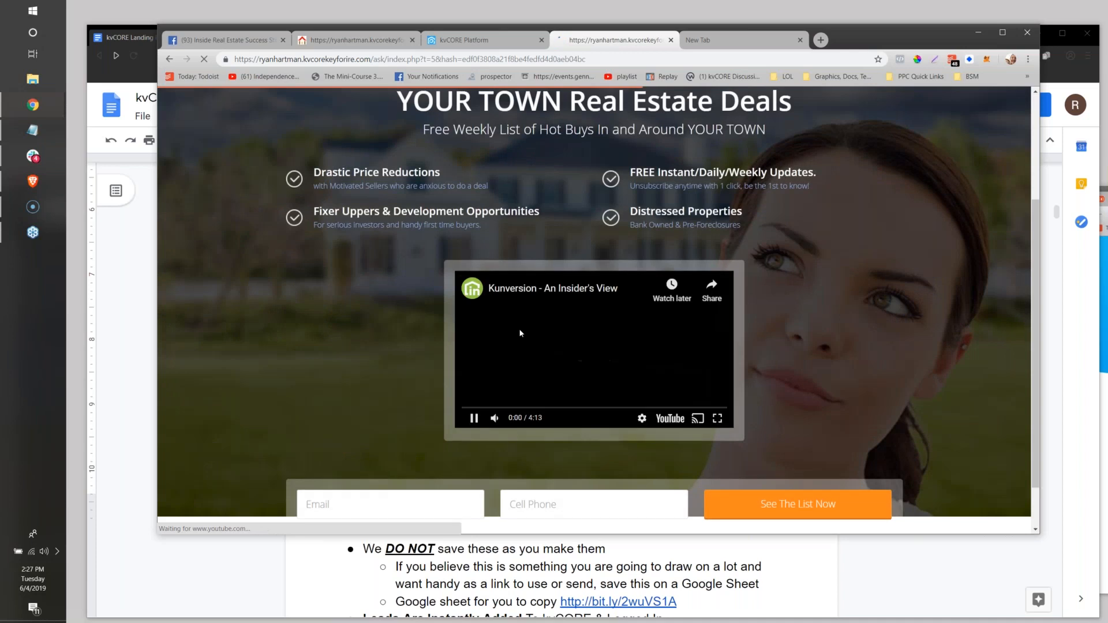
{"action": "left_click", "coordinate": [473, 419]}
{"action": "scroll", "coordinate": [362, 332], "scroll_direction": "up", "scroll_amount": 3}
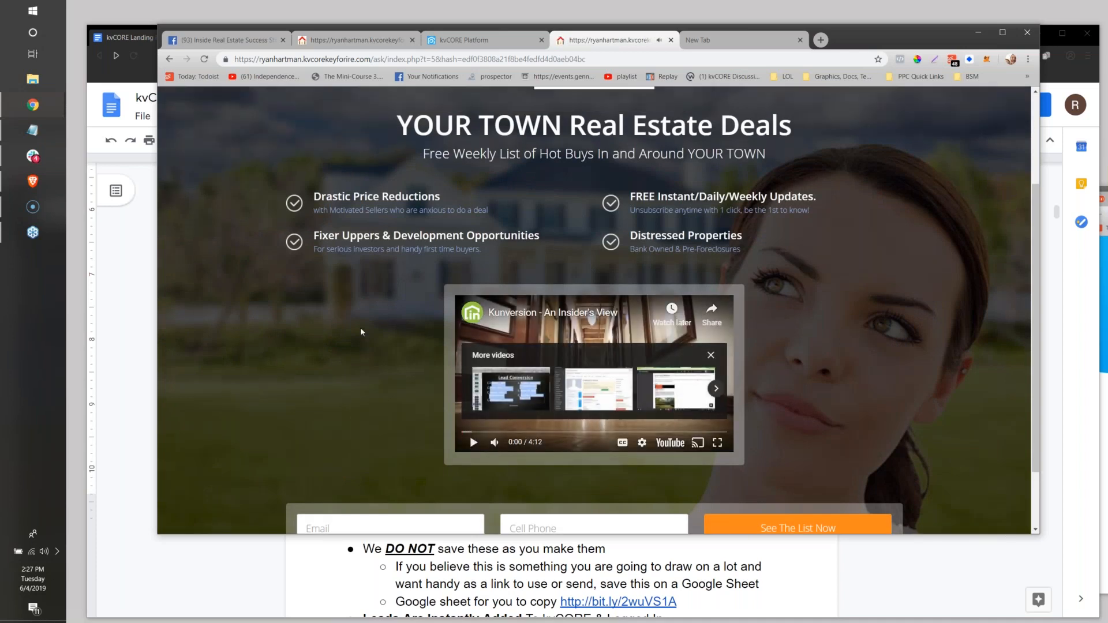
Load the Seller Leads example from the KV Inspired page types.
{"action": "left_click", "coordinate": [231, 112]}
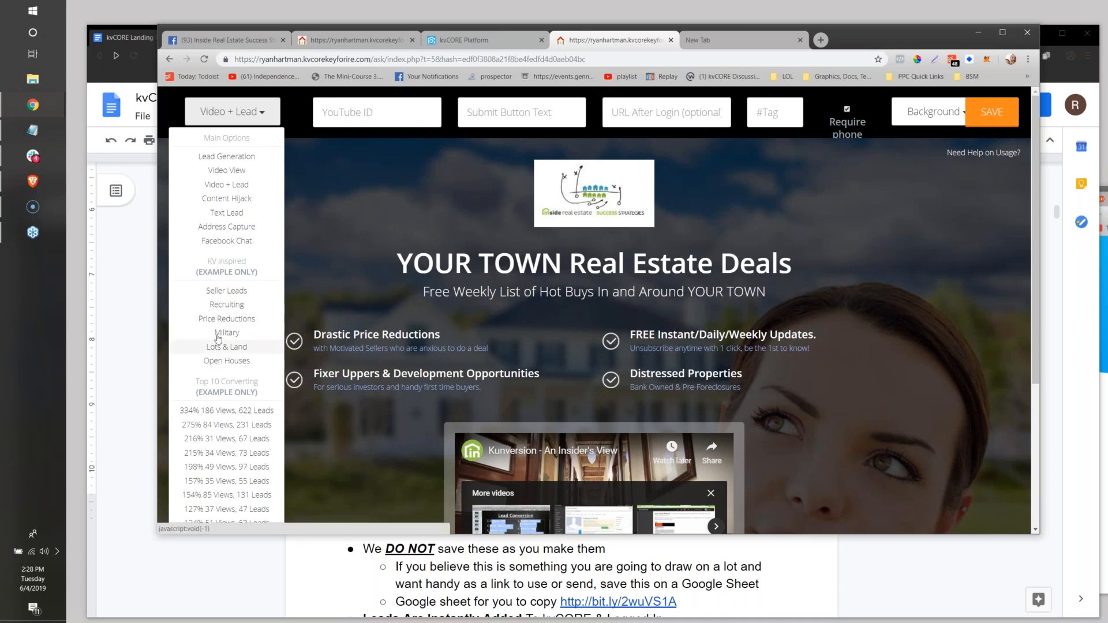
{"action": "scroll", "coordinate": [219, 297], "scroll_direction": "down", "scroll_amount": 4}
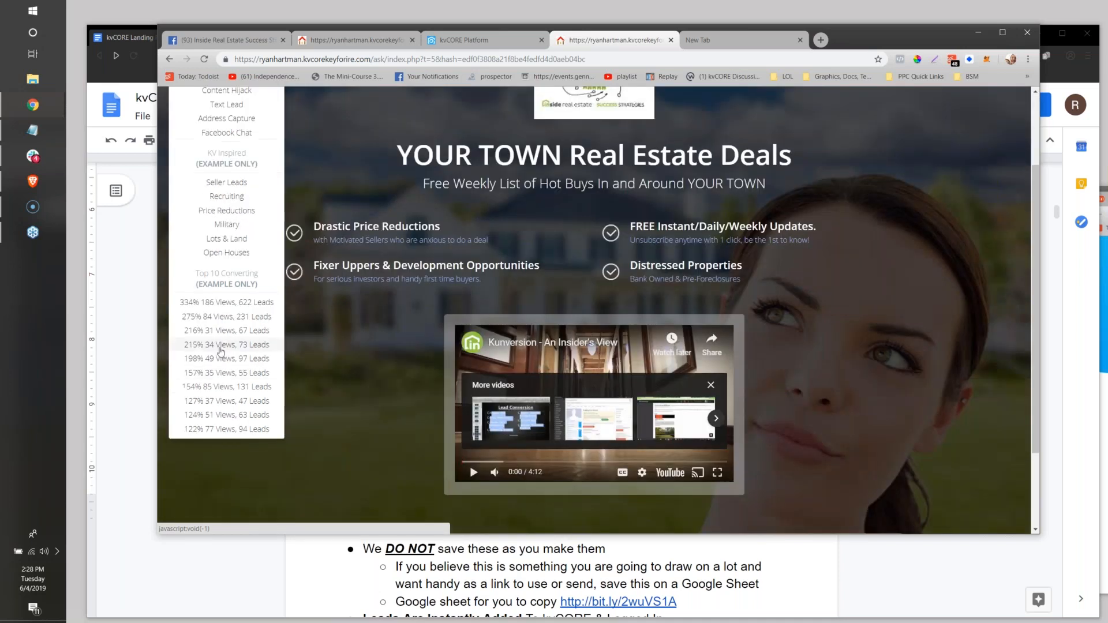
{"action": "scroll", "coordinate": [219, 305], "scroll_direction": "up", "scroll_amount": 4}
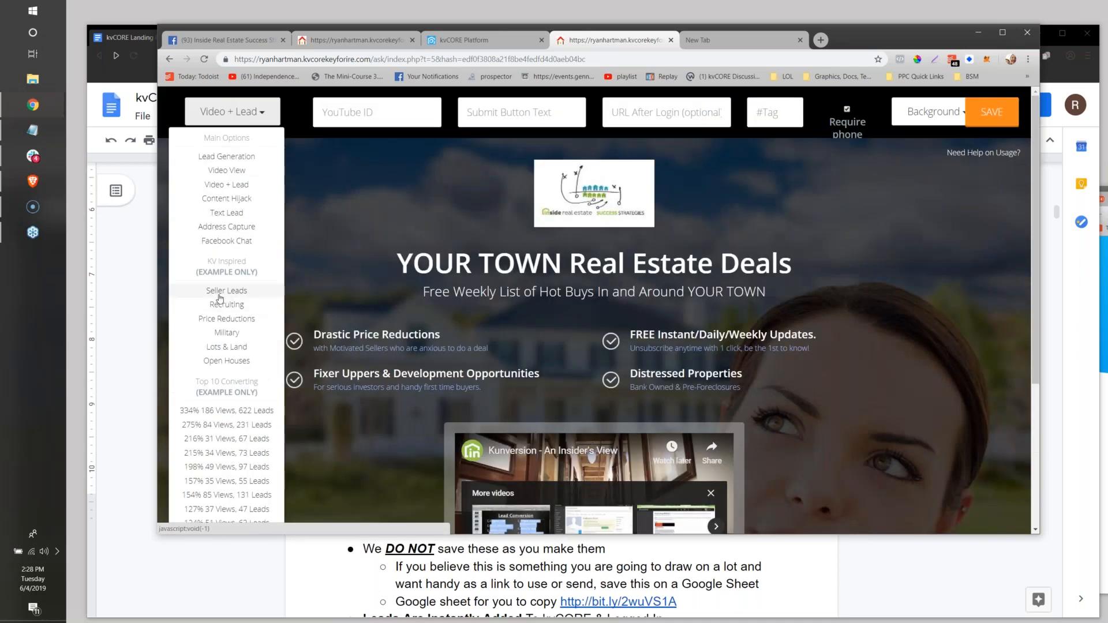
{"action": "left_click", "coordinate": [220, 297]}
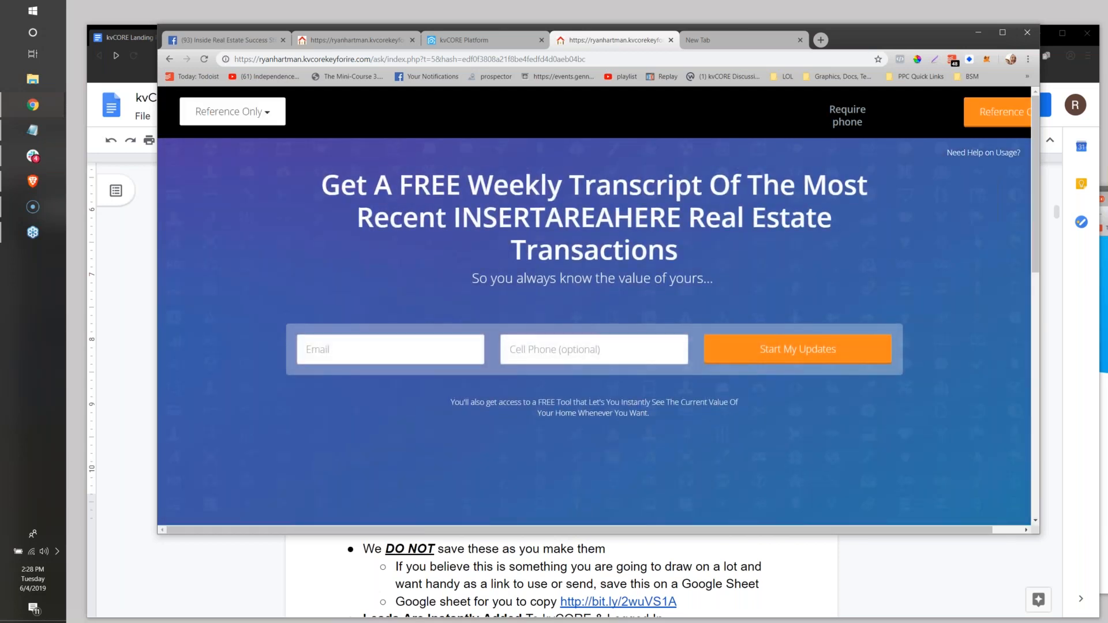
Load the Lots & Land example from the KV Inspired page types.
{"action": "left_click", "coordinate": [228, 111]}
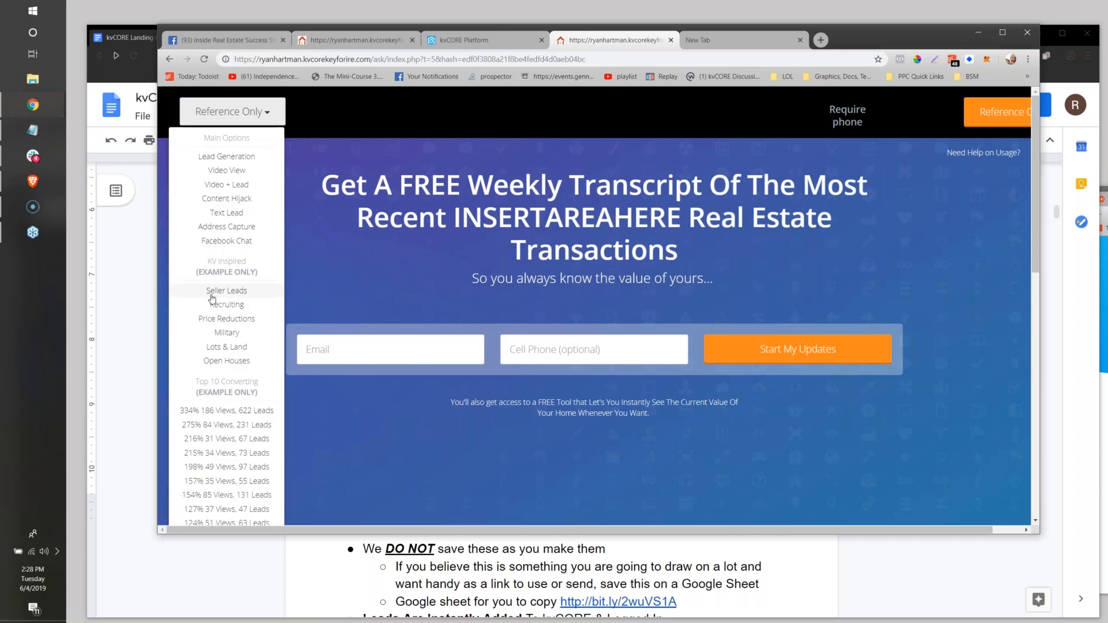
{"action": "scroll", "coordinate": [212, 297], "scroll_direction": "down", "scroll_amount": 2}
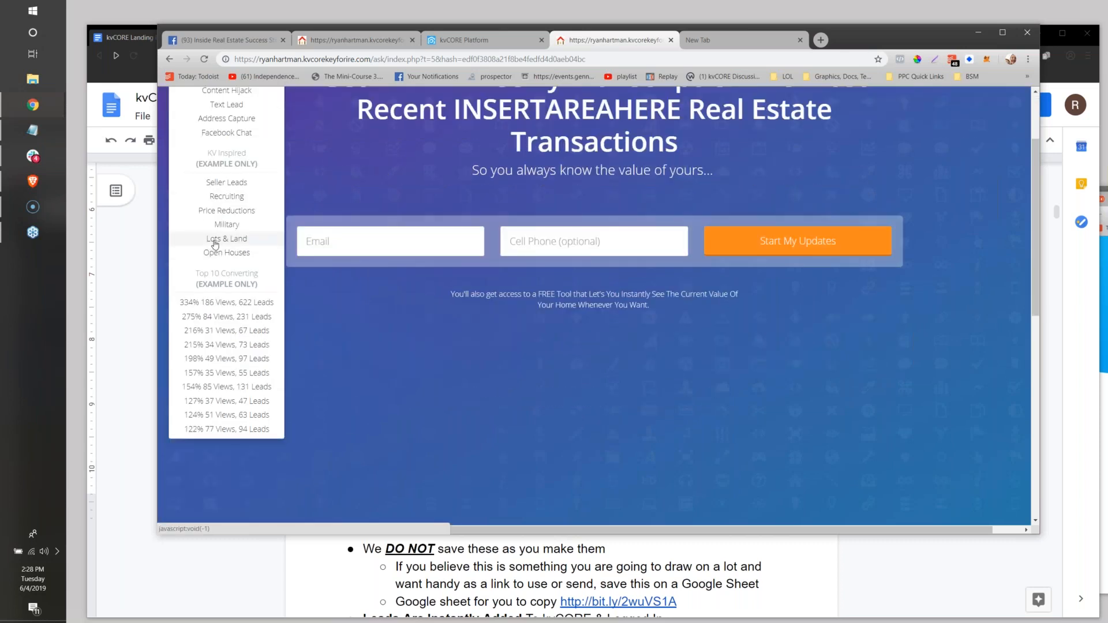
{"action": "left_click", "coordinate": [223, 307]}
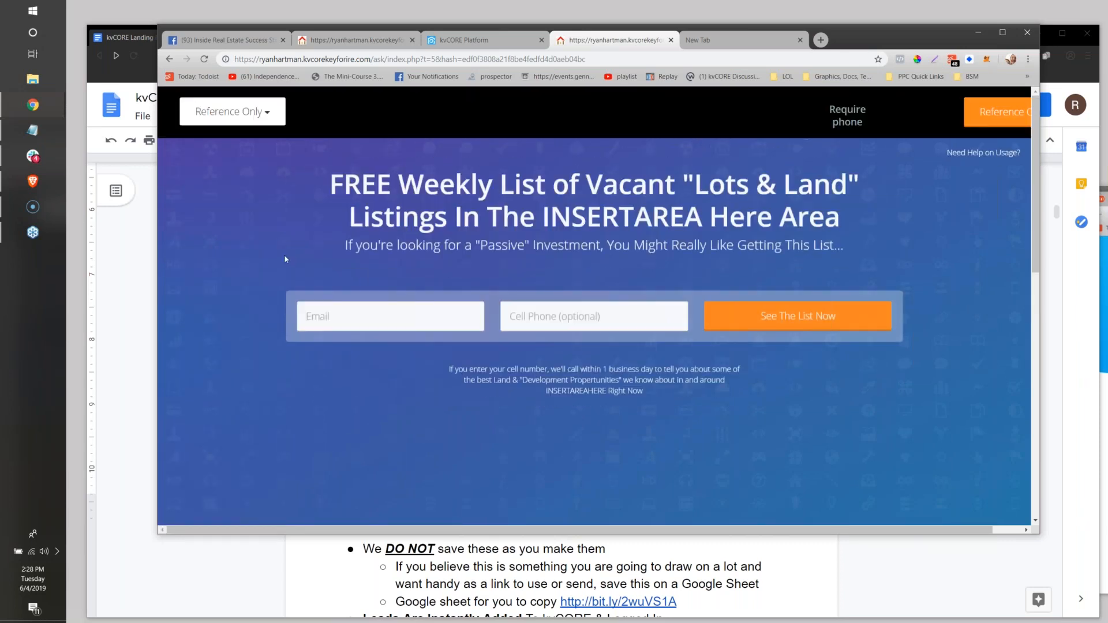
Load the "334% 186 Views, 622 Leads" example from the Top 10 Converting pages and look over its layout.
{"action": "left_click", "coordinate": [231, 112]}
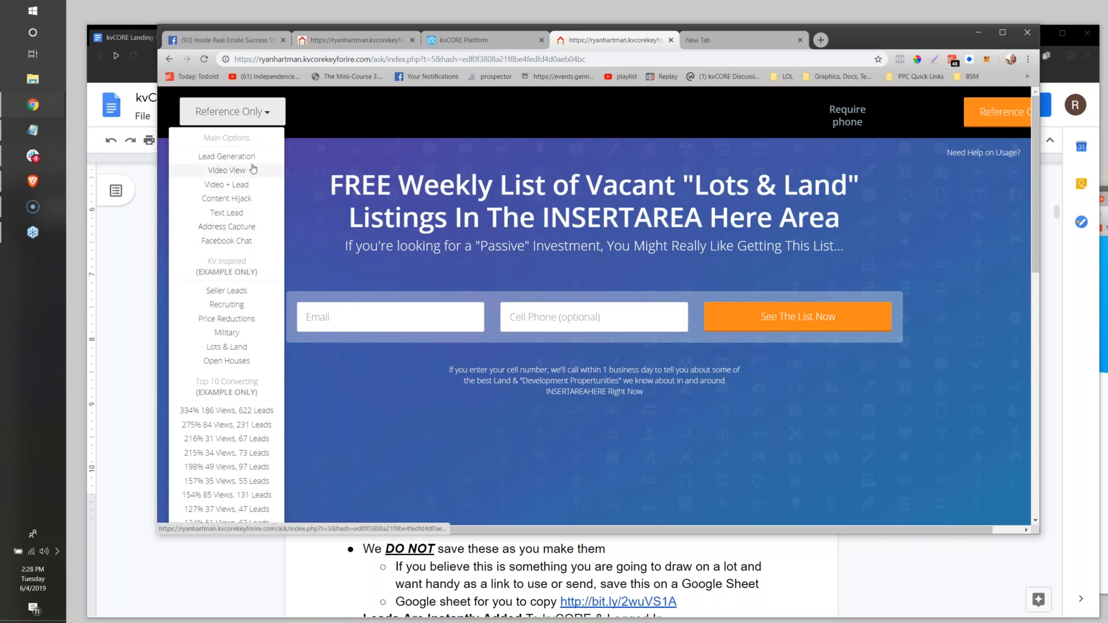
{"action": "scroll", "coordinate": [497, 351], "scroll_direction": "down", "scroll_amount": 5}
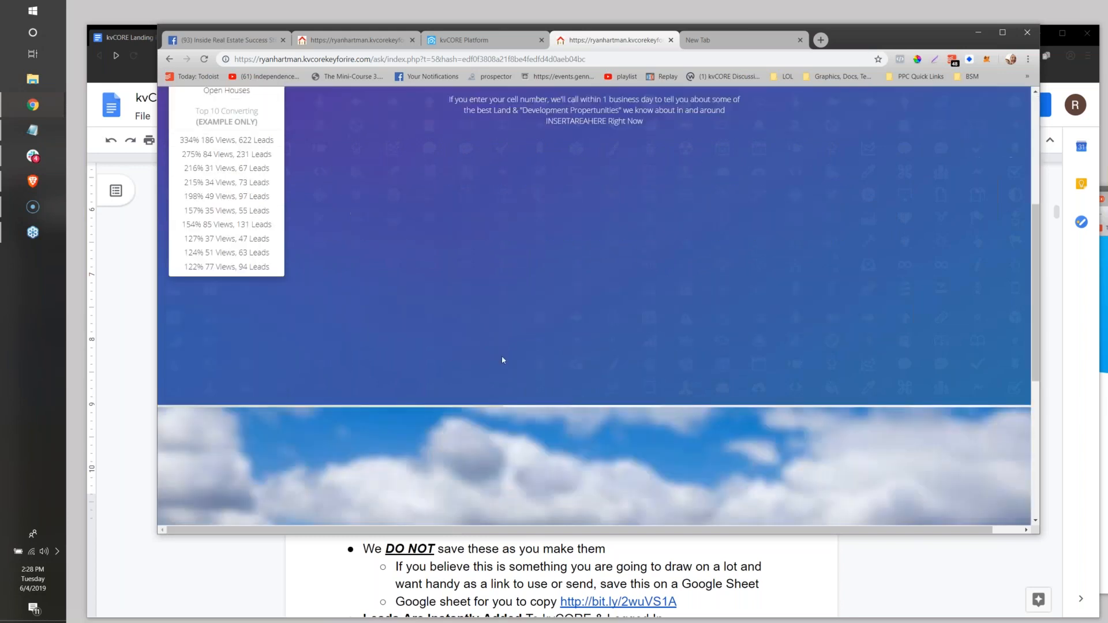
{"action": "scroll", "coordinate": [502, 360], "scroll_direction": "down", "scroll_amount": 6}
{"action": "scroll", "coordinate": [502, 360], "scroll_direction": "up", "scroll_amount": 7}
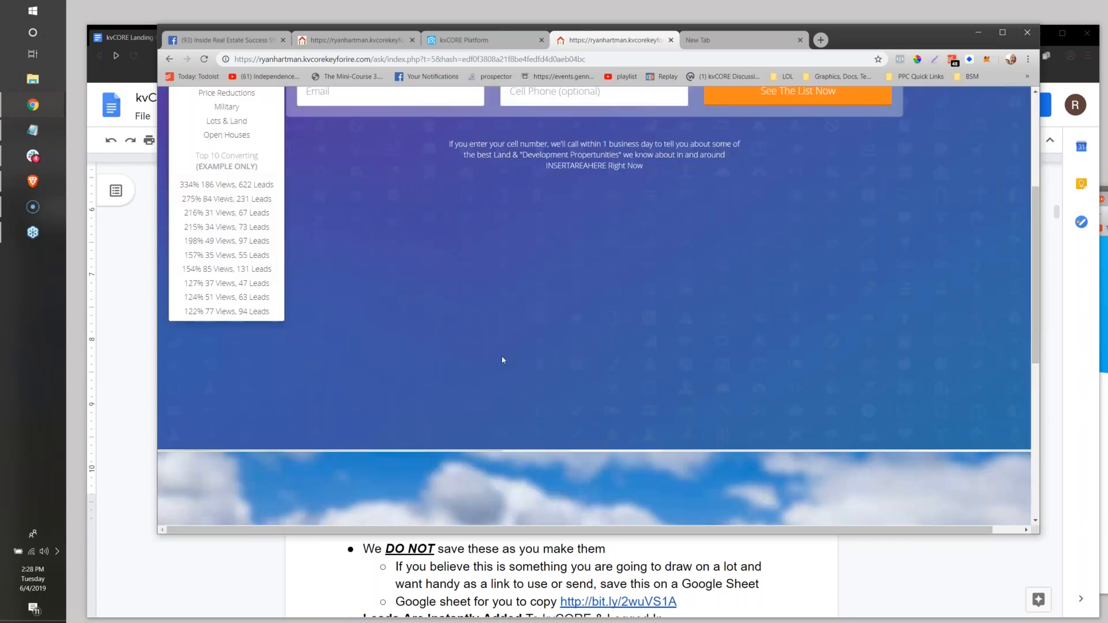
{"action": "scroll", "coordinate": [502, 360], "scroll_direction": "up", "scroll_amount": 4}
{"action": "left_click", "coordinate": [202, 413]}
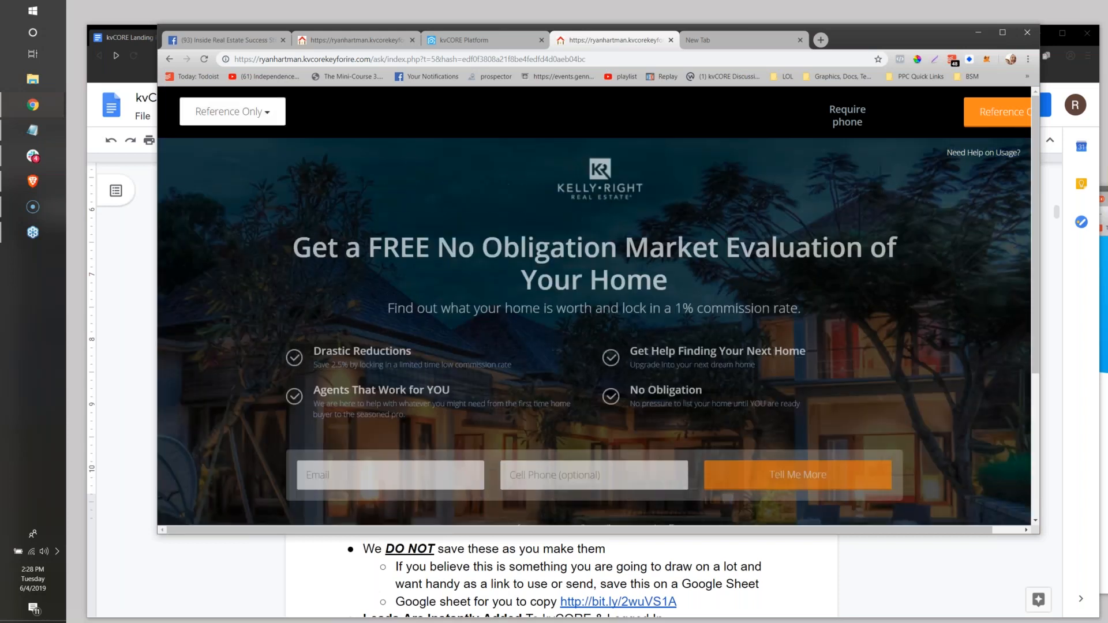
{"action": "scroll", "coordinate": [594, 306], "scroll_direction": "down", "scroll_amount": 1}
{"action": "scroll", "coordinate": [594, 305], "scroll_direction": "up", "scroll_amount": 1}
Look through the page types and top converting examples, and switch the page to the Lead Generation type.
{"action": "left_click", "coordinate": [206, 115]}
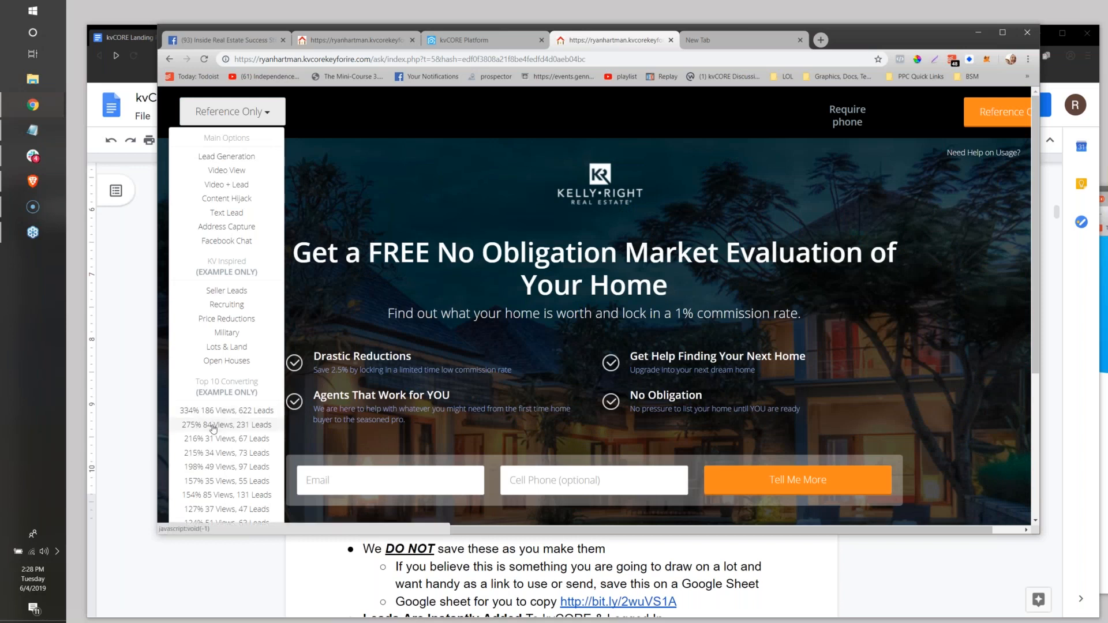
{"action": "scroll", "coordinate": [215, 421], "scroll_direction": "down", "scroll_amount": 2}
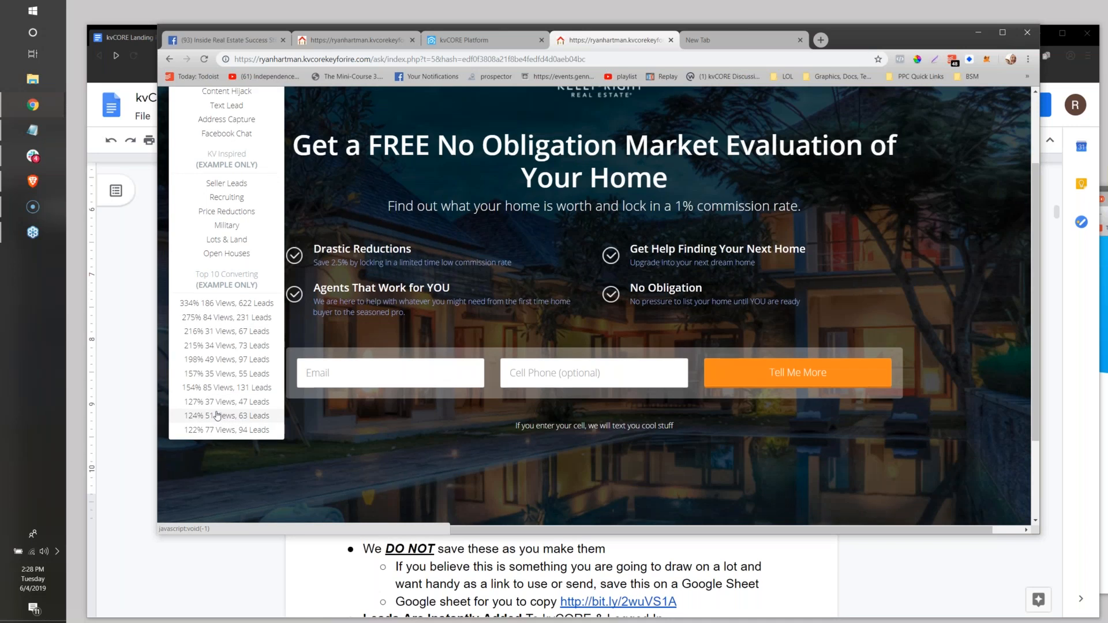
{"action": "scroll", "coordinate": [218, 417], "scroll_direction": "up", "scroll_amount": 2}
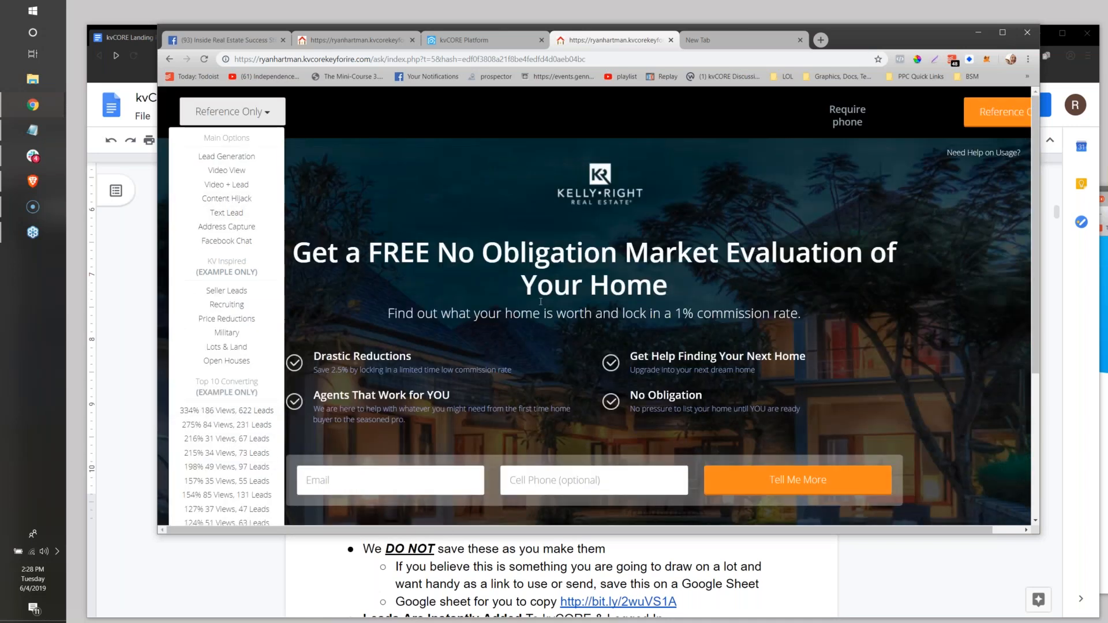
{"action": "scroll", "coordinate": [547, 291], "scroll_direction": "down", "scroll_amount": 4}
{"action": "scroll", "coordinate": [551, 292], "scroll_direction": "up", "scroll_amount": 4}
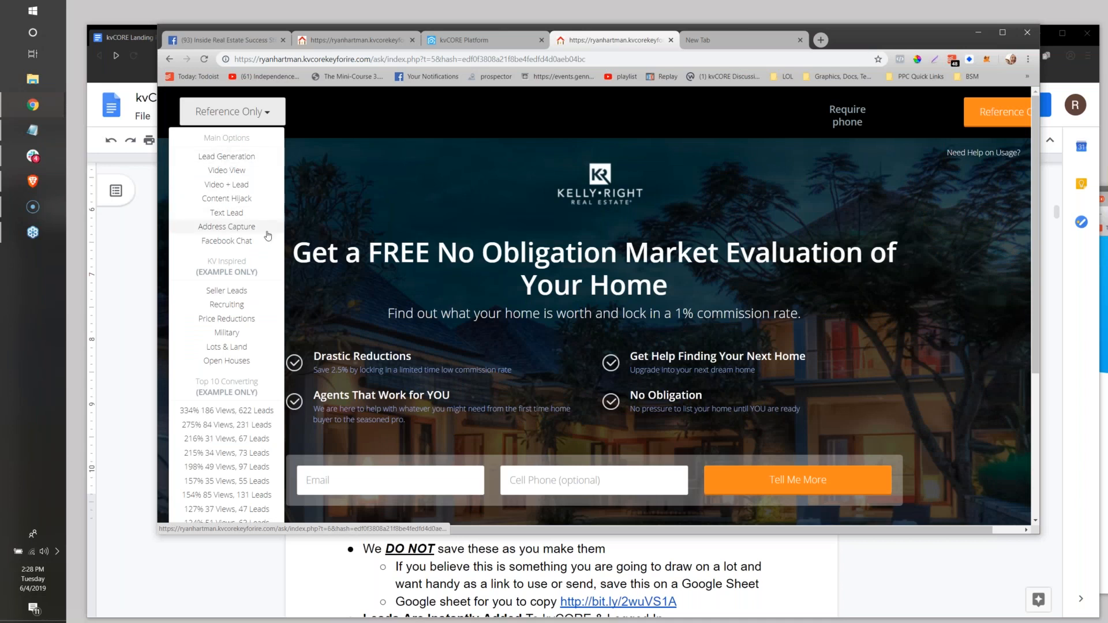
{"action": "scroll", "coordinate": [554, 249], "scroll_direction": "down", "scroll_amount": 1}
{"action": "scroll", "coordinate": [554, 249], "scroll_direction": "up", "scroll_amount": 1}
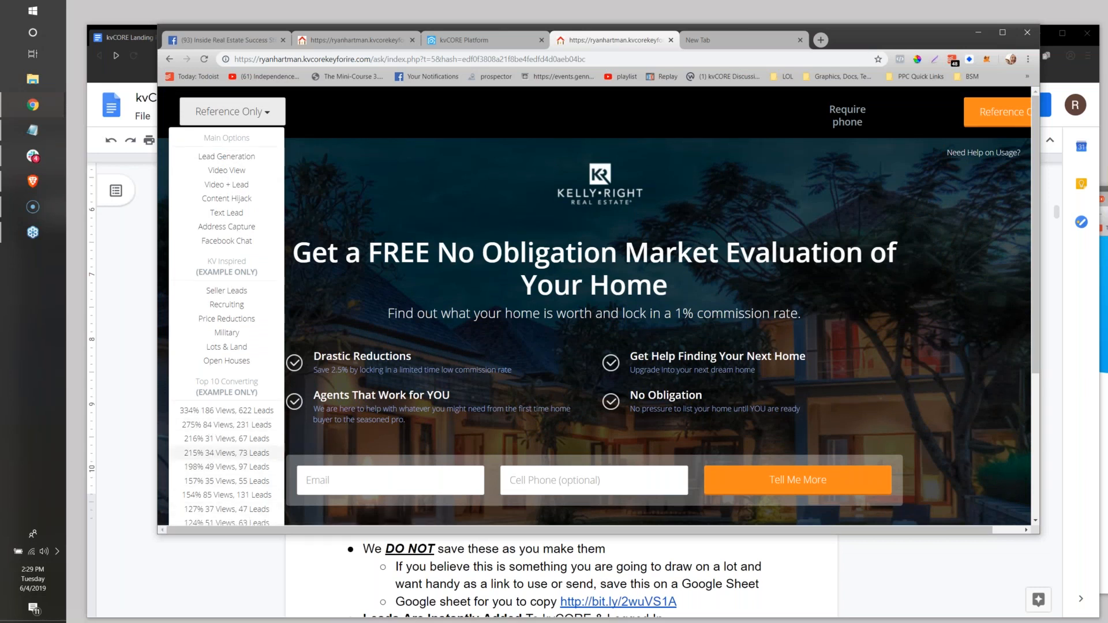
{"action": "left_click", "coordinate": [226, 156]}
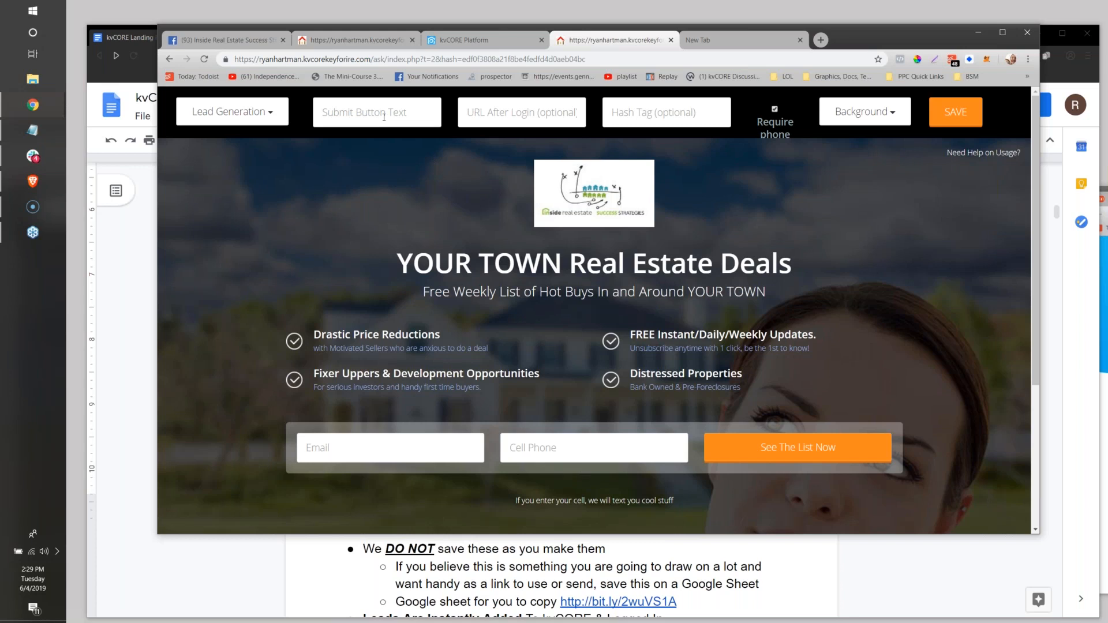
Set the landing page's submit button text to "Instant Access".
{"action": "type", "text": "Instant Access"}
{"action": "key", "text": "Return"}
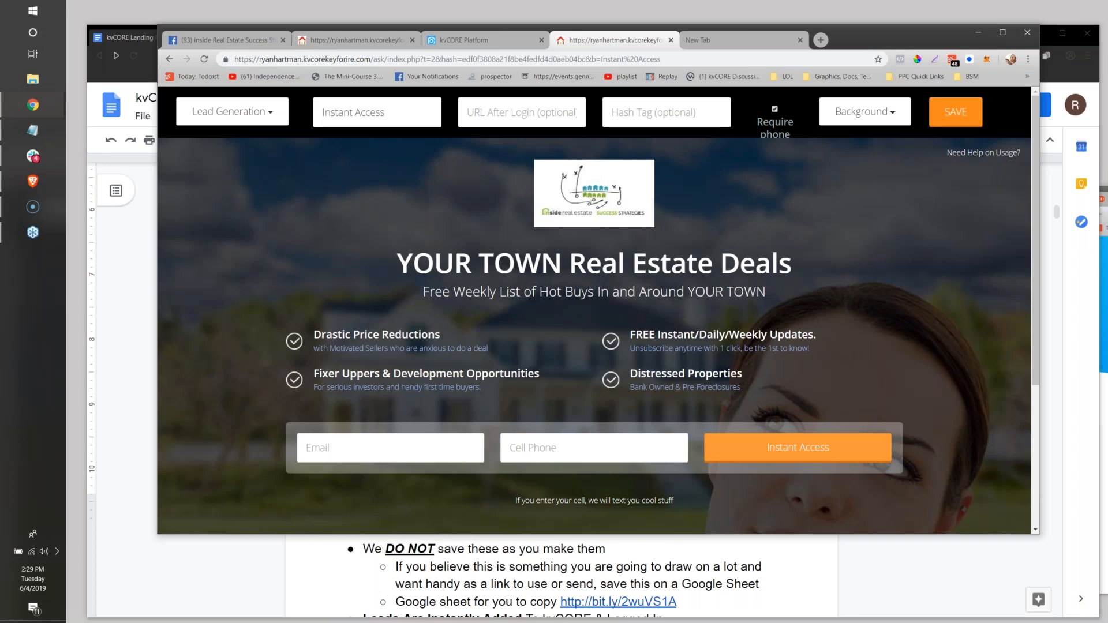
{"action": "left_click", "coordinate": [513, 112]}
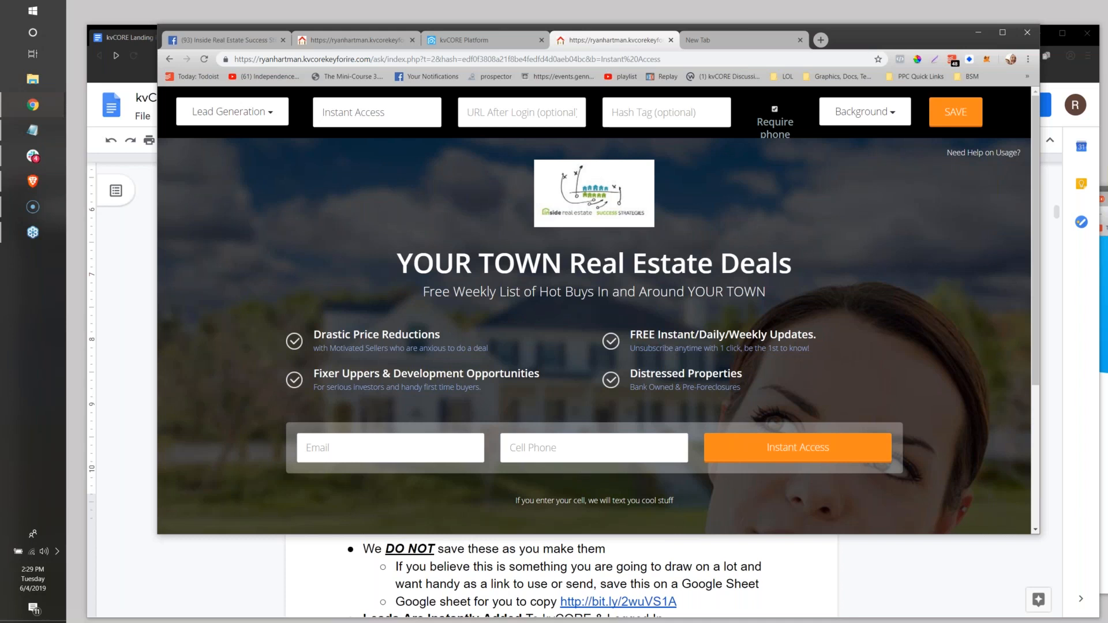
{"action": "left_click", "coordinate": [506, 106]}
{"action": "type", "text": "http://"}
{"action": "type", "text": "listofcondos.com"}
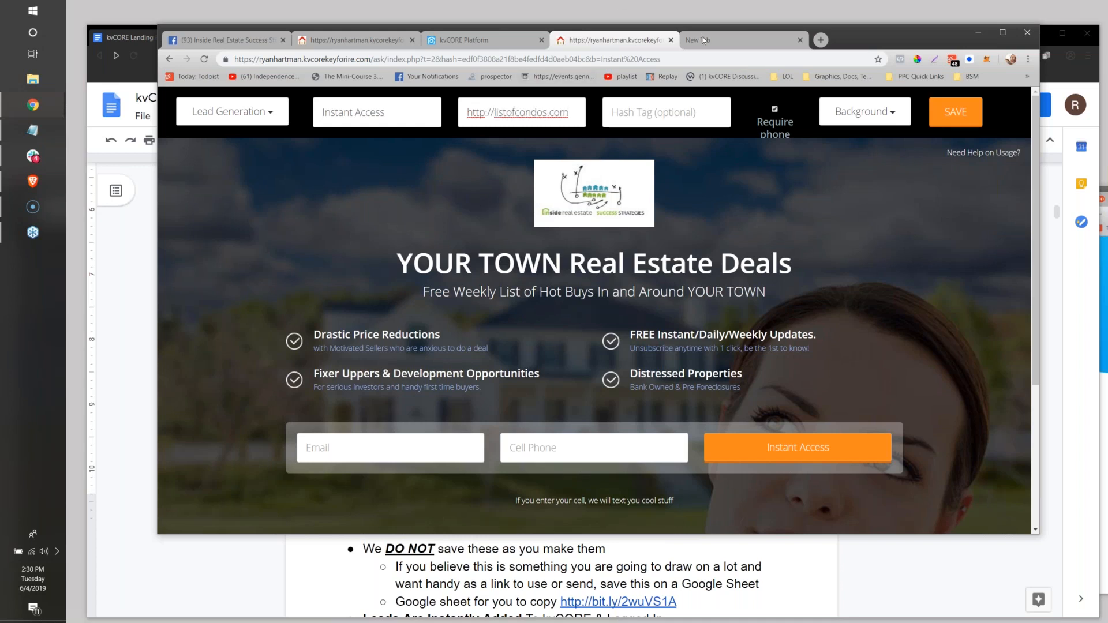
Open the home page of the agent's kvCORE website in the empty browser tab.
{"action": "left_click", "coordinate": [709, 42]}
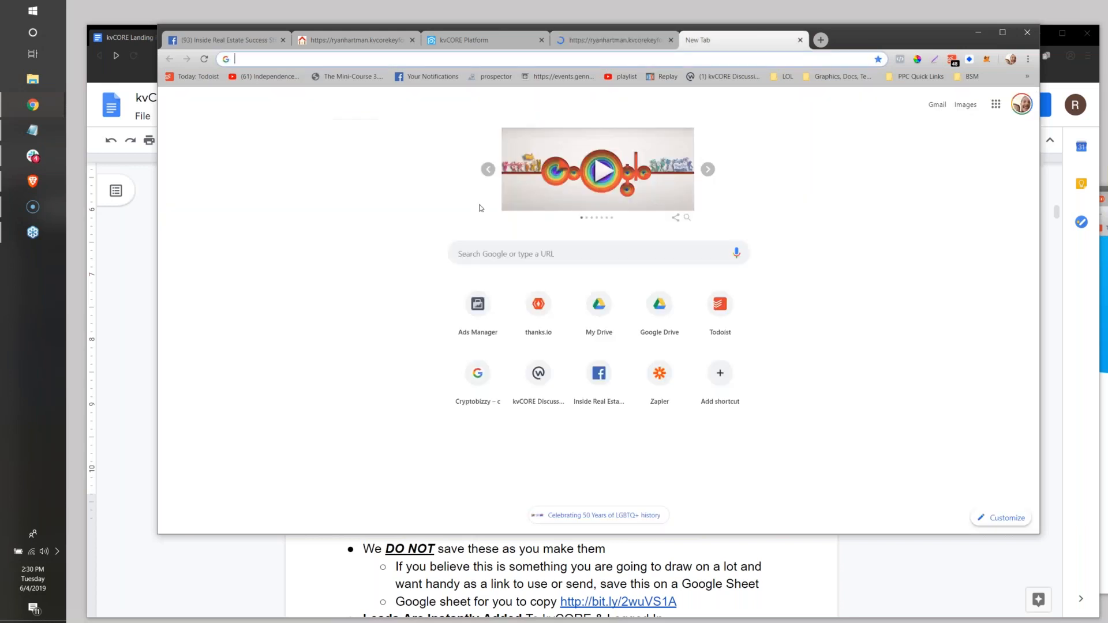
{"action": "type", "text": "ryanhartman.kvcorekeyforire.com"}
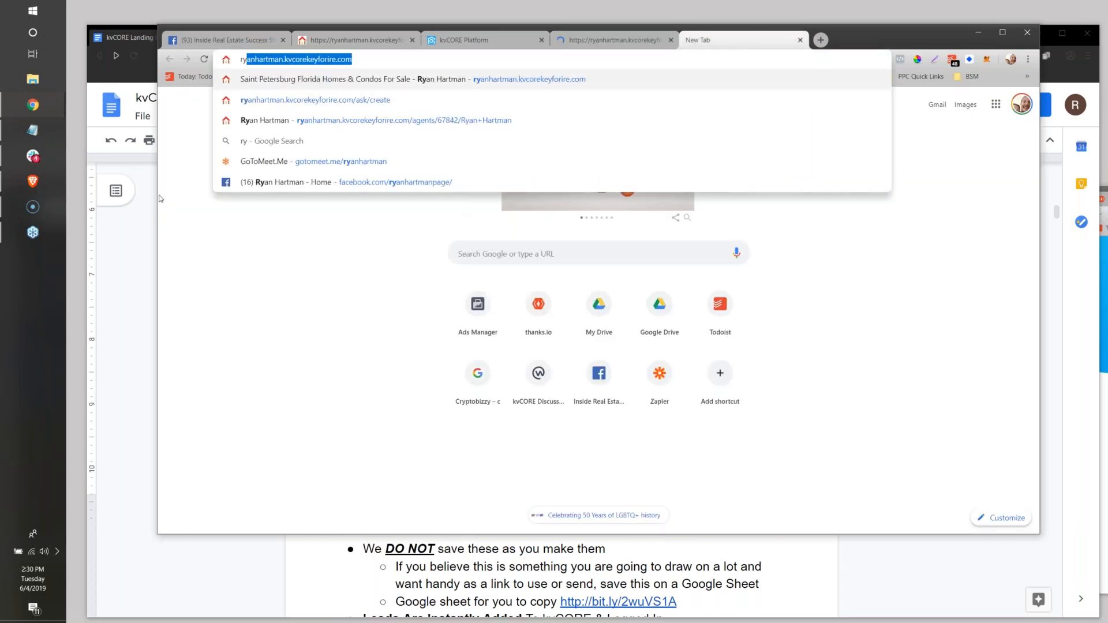
{"action": "left_click", "coordinate": [343, 47]}
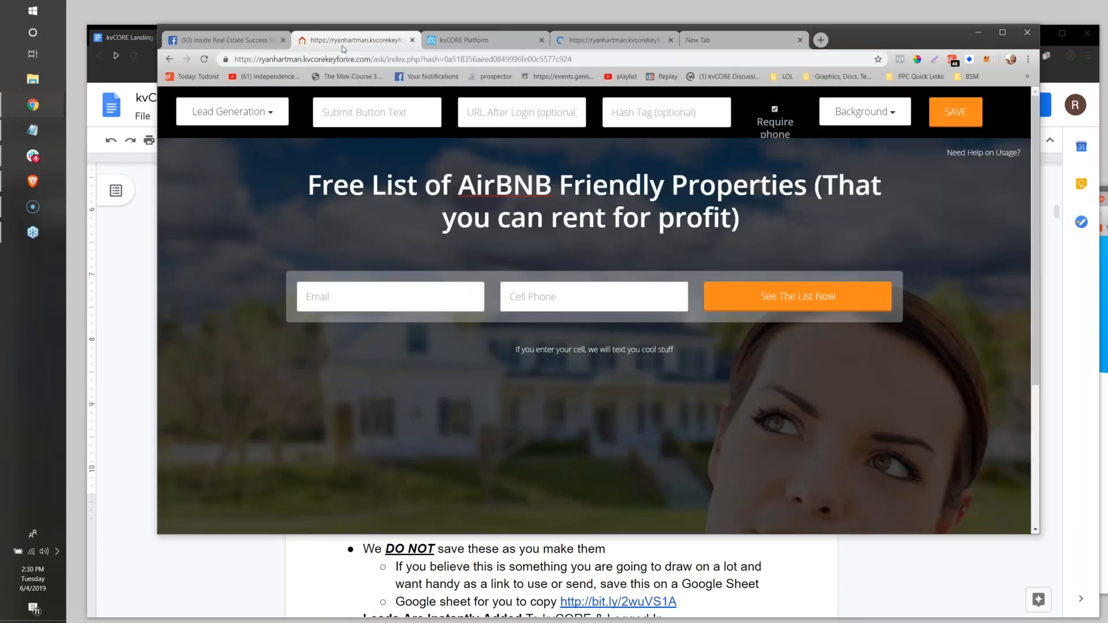
{"action": "type", "text": "ry"}
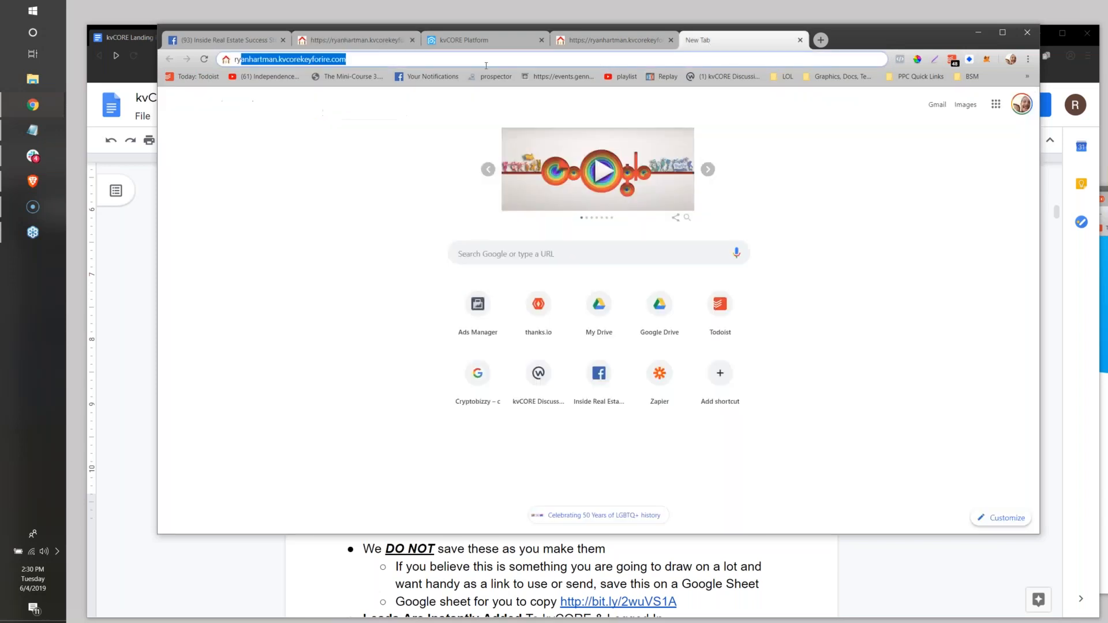
{"action": "key", "text": "Right"}
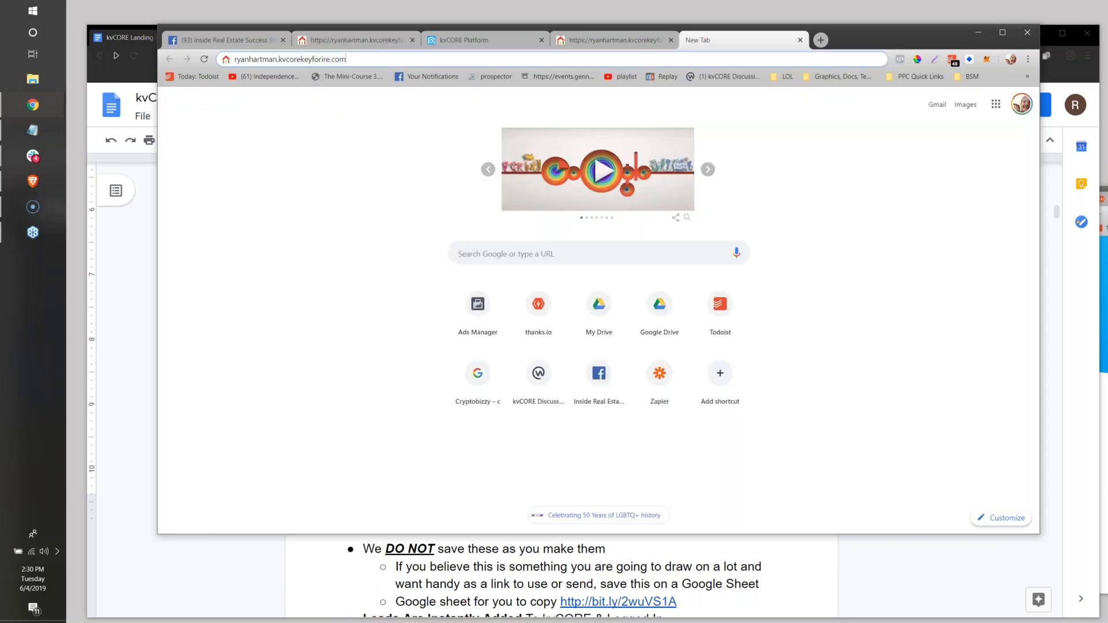
{"action": "key", "text": "Return"}
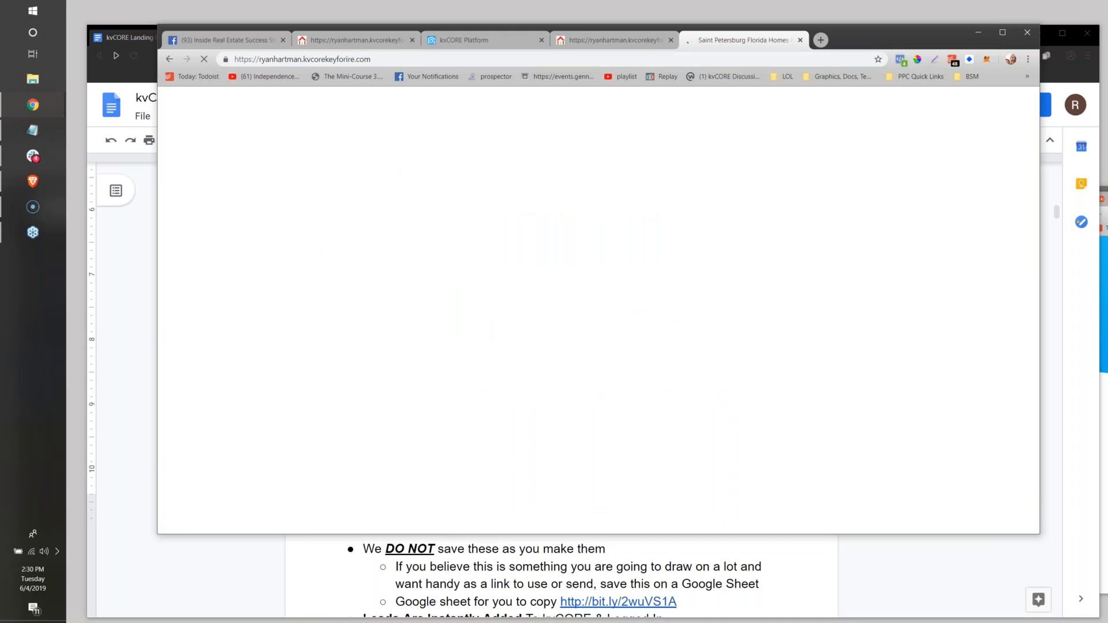
Return to the Lead Engine page and highlight the IDX Squeeze Page title.
{"action": "left_click", "coordinate": [457, 39]}
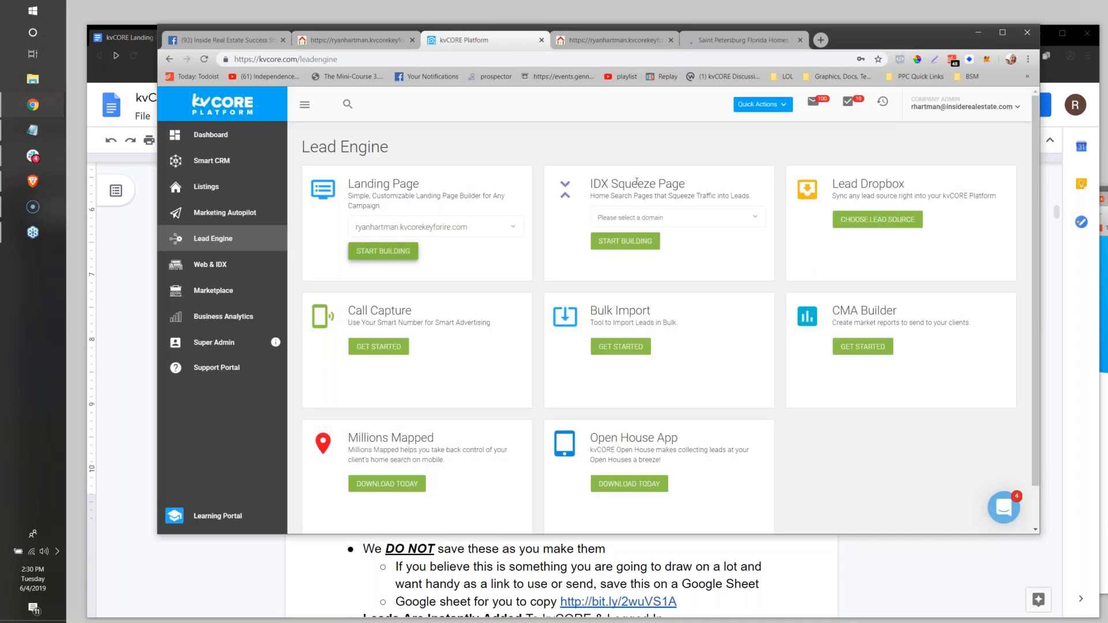
{"action": "double_click", "coordinate": [600, 184]}
{"action": "left_click_drag", "start_coordinate": [629, 184], "coordinate": [685, 183]}
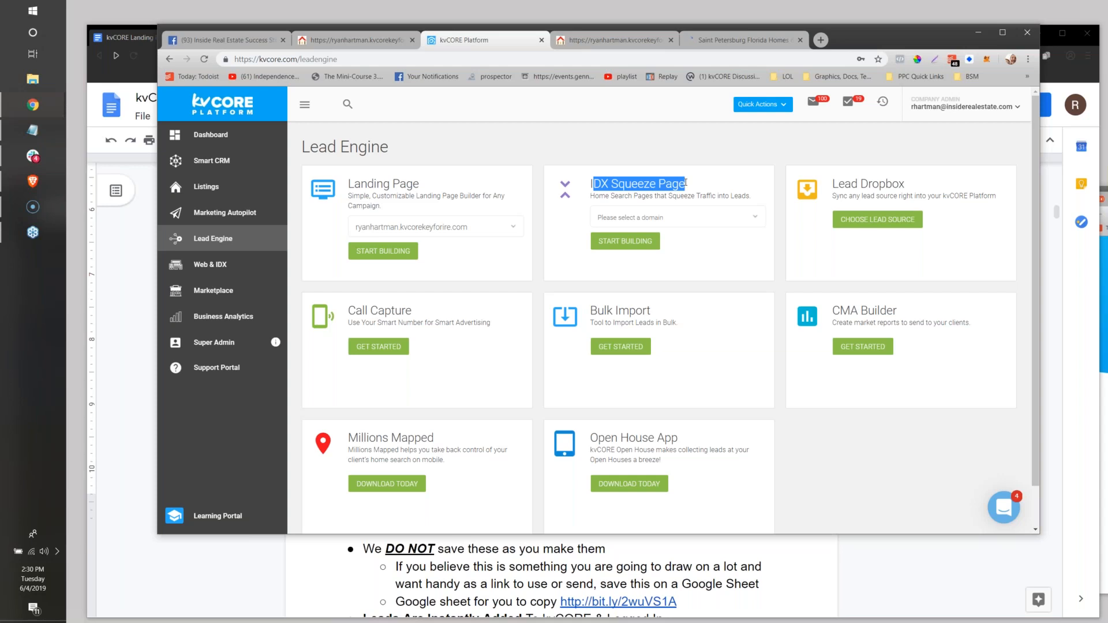
Return to the AirBNB Friendly Properties landing page and make the lead's phone number optional.
{"action": "left_click", "coordinate": [358, 40]}
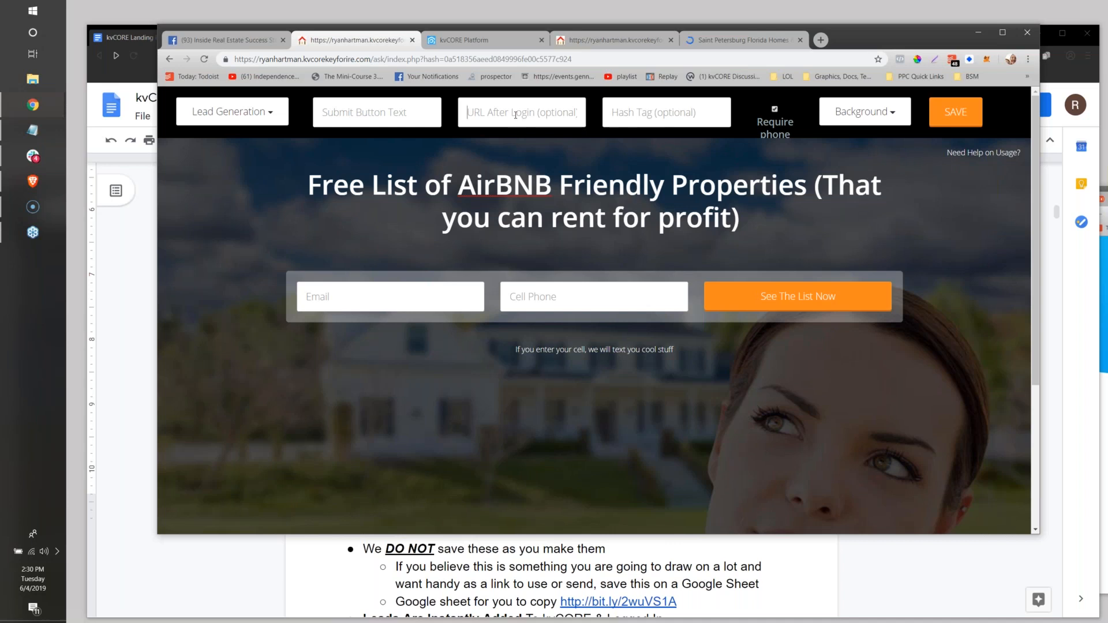
{"action": "left_click", "coordinate": [690, 121]}
{"action": "left_click", "coordinate": [777, 111]}
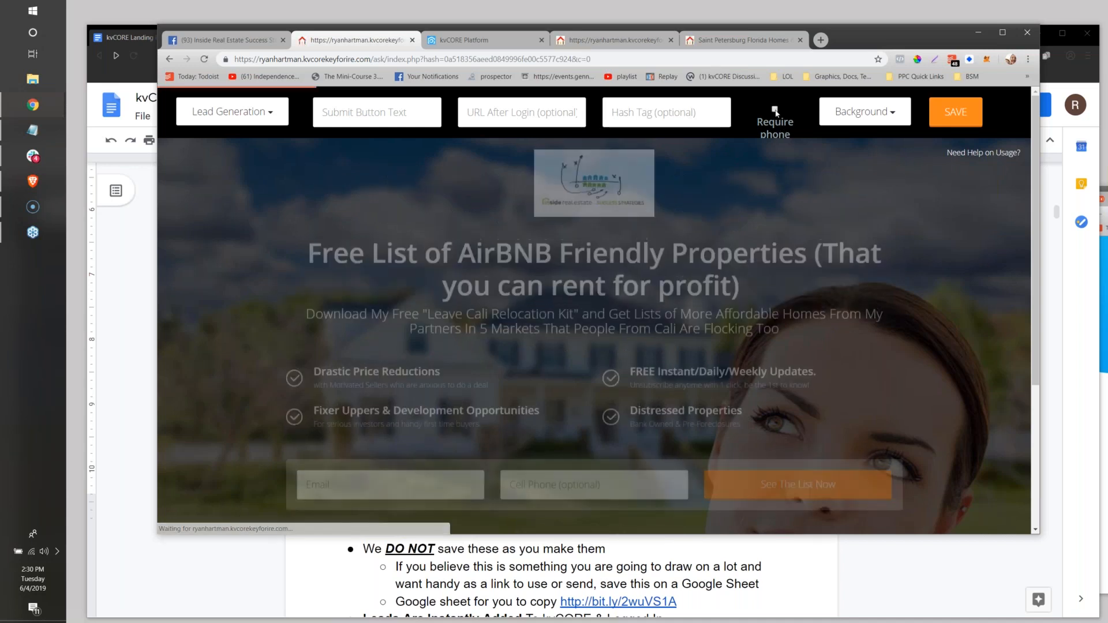
{"action": "left_click", "coordinate": [775, 110]}
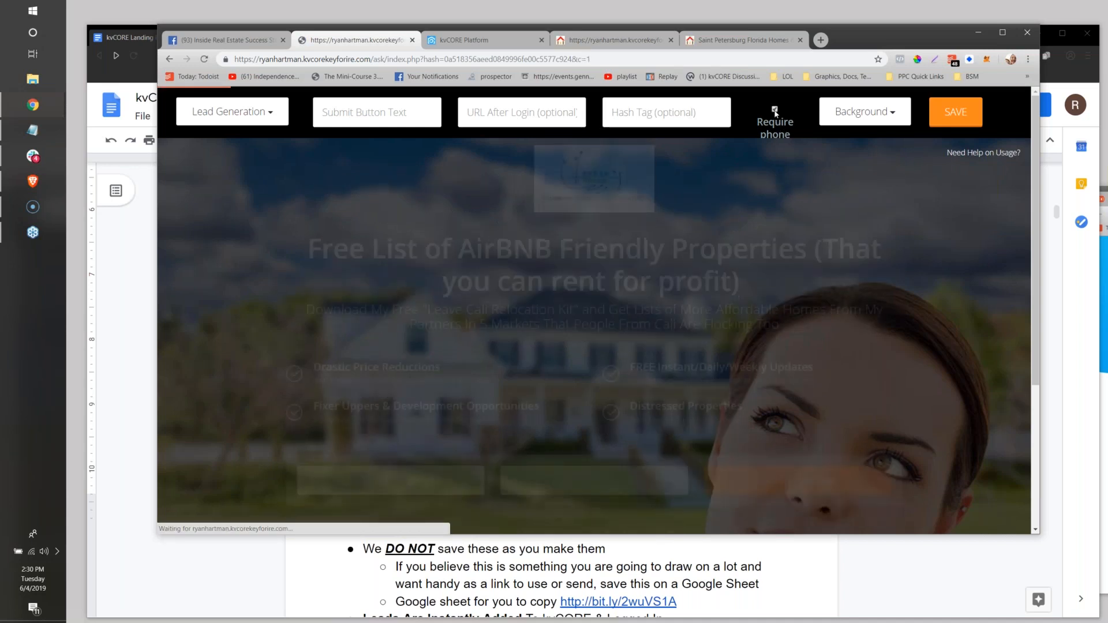
{"action": "left_click", "coordinate": [775, 111]}
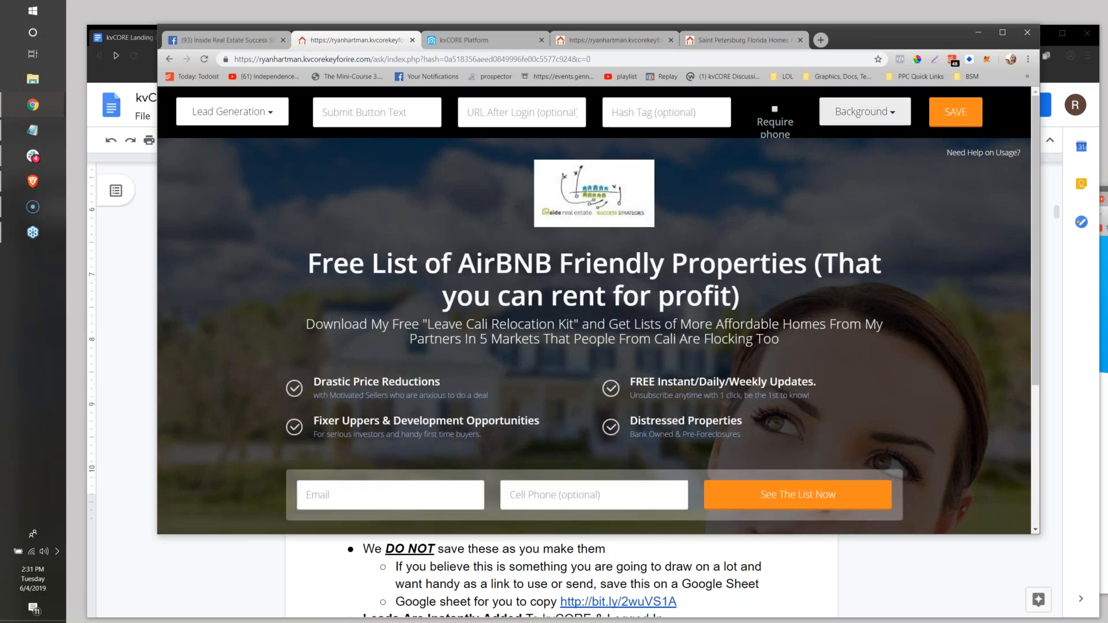
Try the Lady and Living Room backgrounds, set the page background to Happy, and open the custom background image prompt.
{"action": "left_click", "coordinate": [885, 118]}
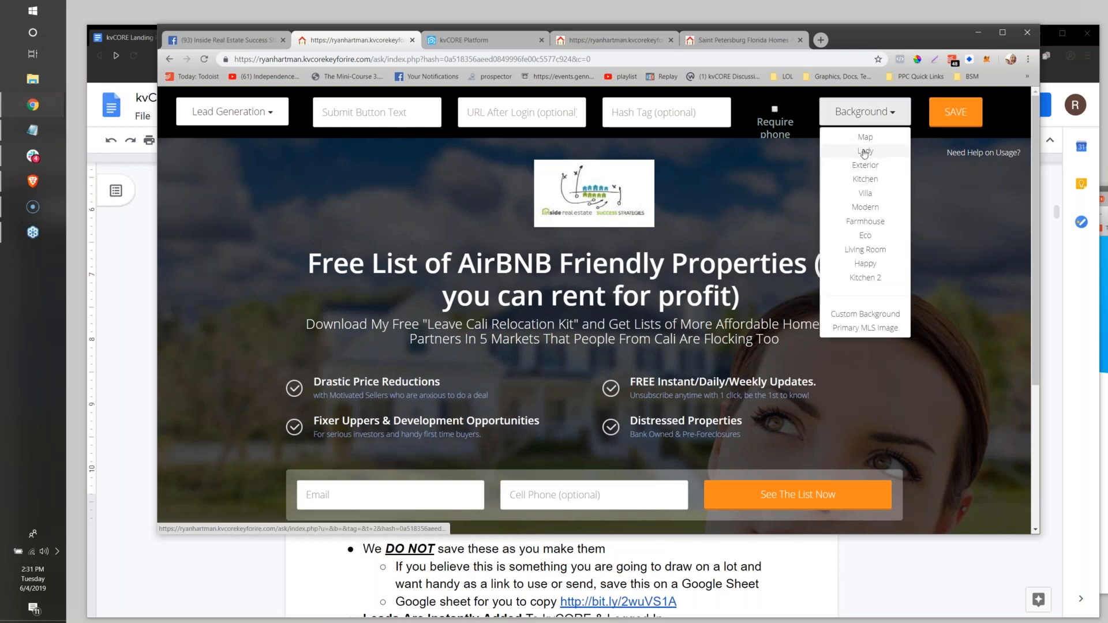
{"action": "left_click", "coordinate": [864, 152]}
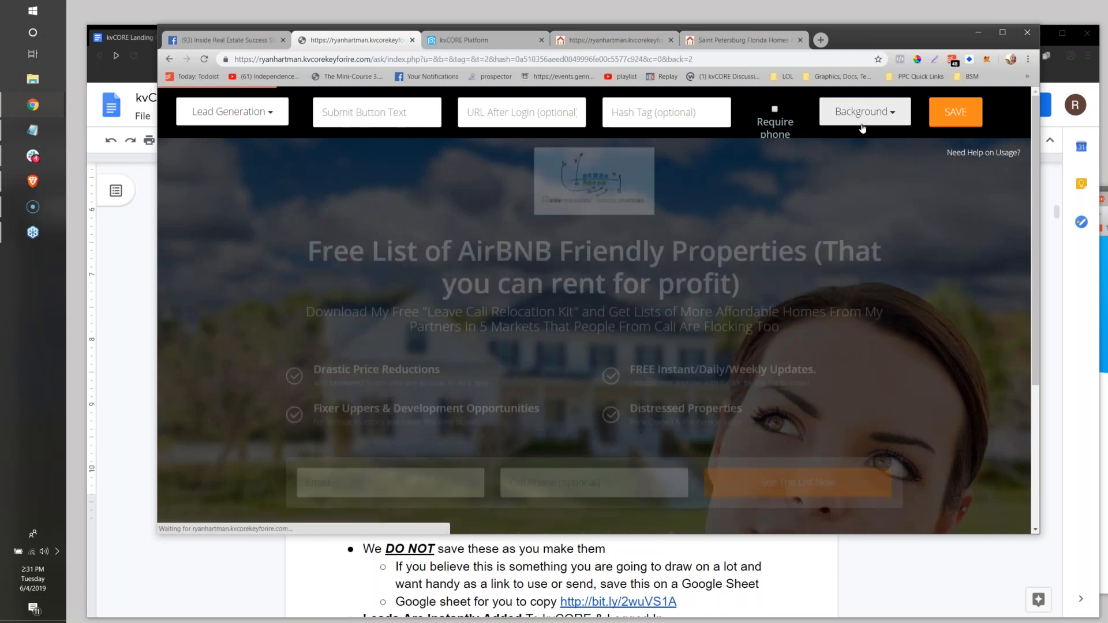
{"action": "left_click", "coordinate": [860, 113]}
{"action": "left_click", "coordinate": [864, 252]}
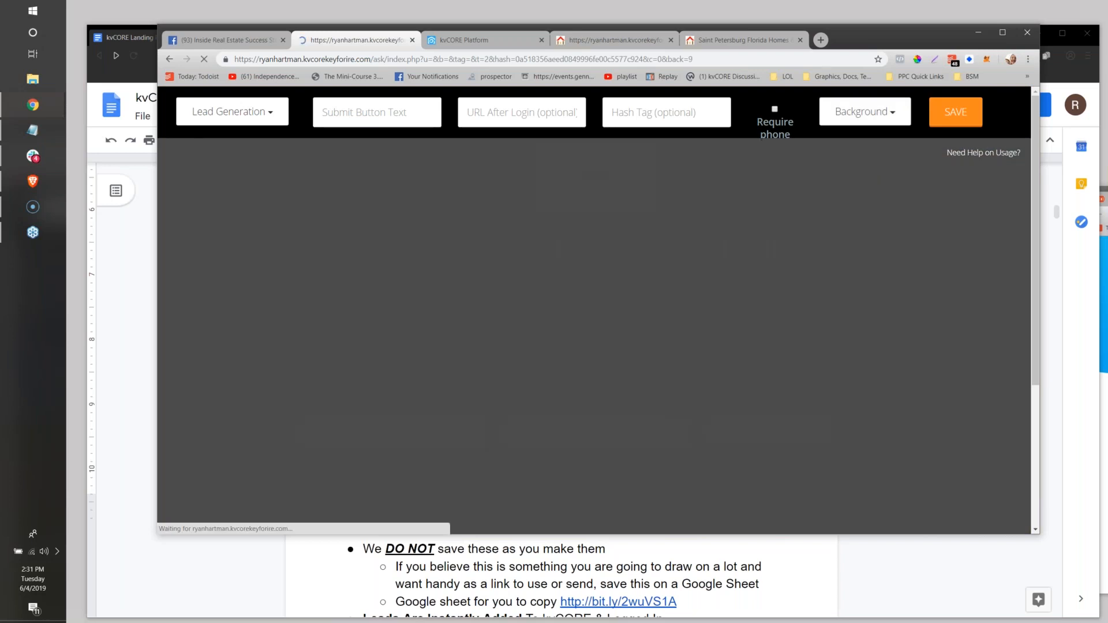
{"action": "left_click", "coordinate": [865, 112]}
{"action": "left_click", "coordinate": [865, 263]}
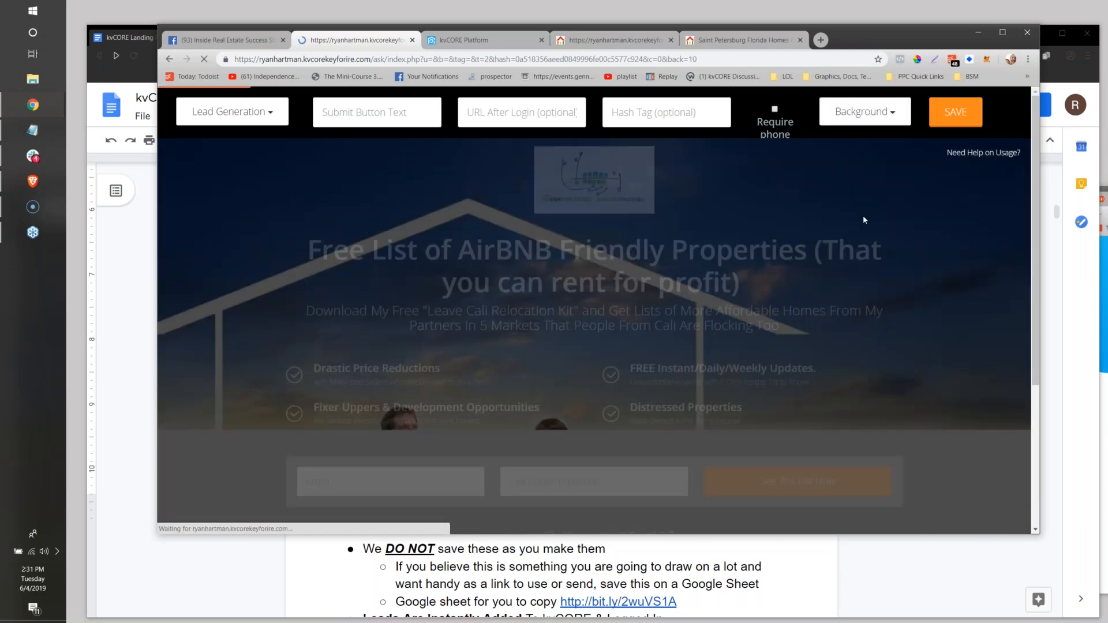
{"action": "left_click", "coordinate": [864, 112]}
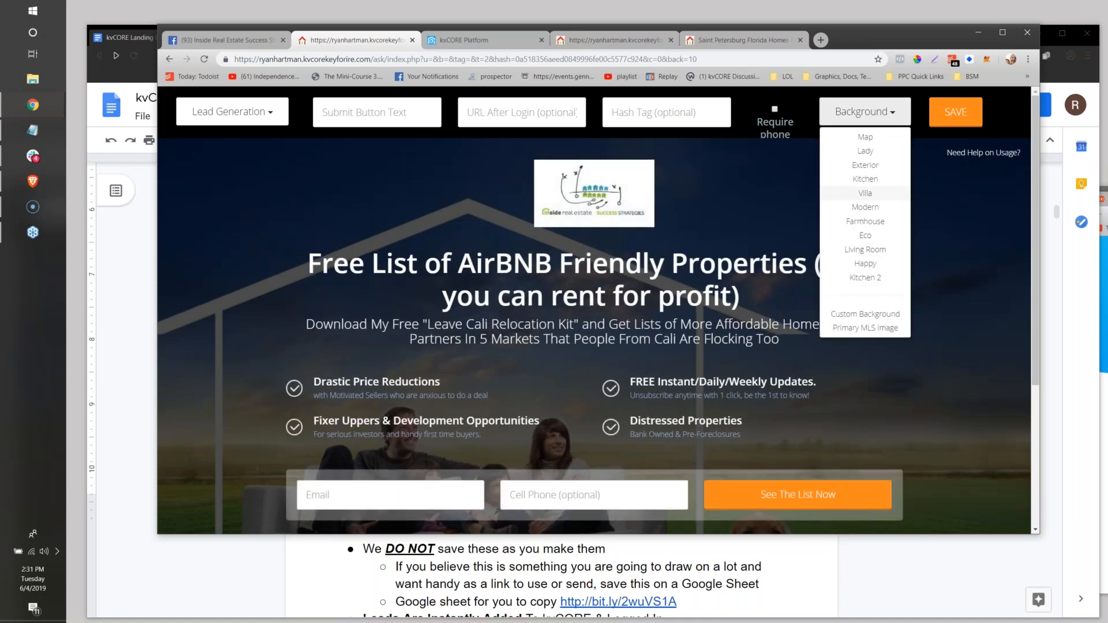
{"action": "left_click", "coordinate": [865, 313]}
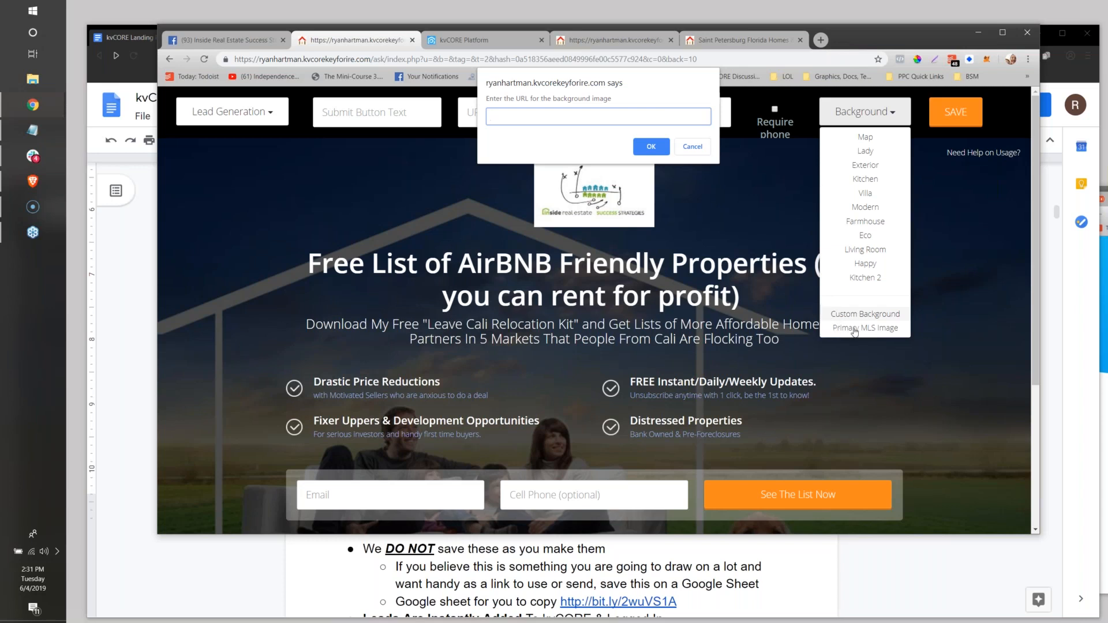
Open the $22K Woodridge house with 4 beds from the agent website's Houses listings and copy its MLS number from the page address.
{"action": "left_click", "coordinate": [633, 41]}
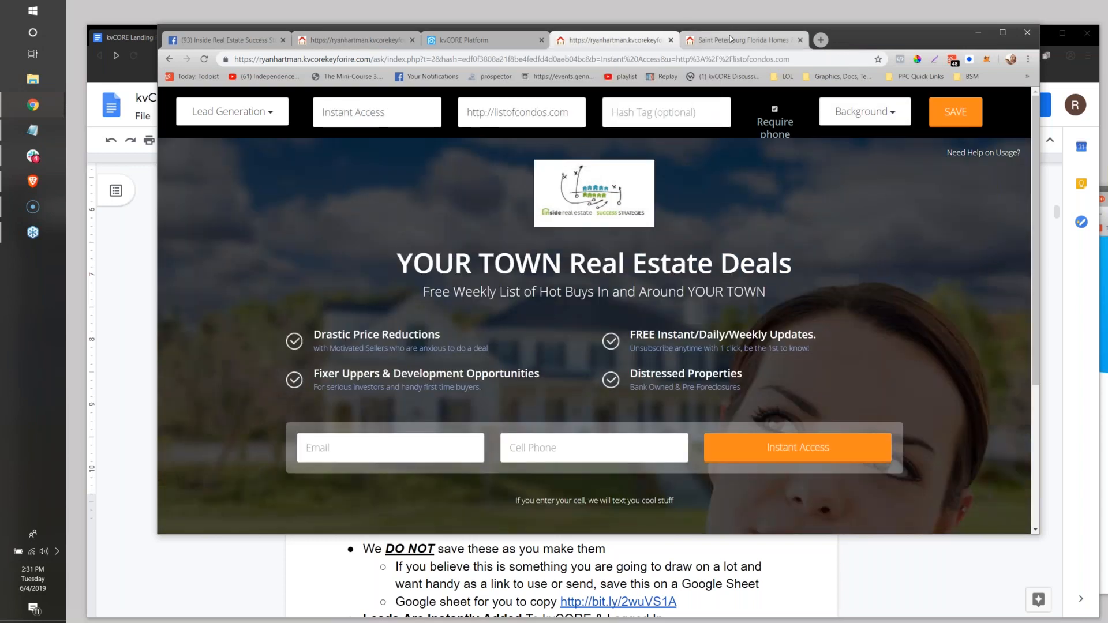
{"action": "left_click", "coordinate": [729, 38]}
{"action": "scroll", "coordinate": [541, 439], "scroll_direction": "down", "scroll_amount": 3}
{"action": "left_click", "coordinate": [545, 274]}
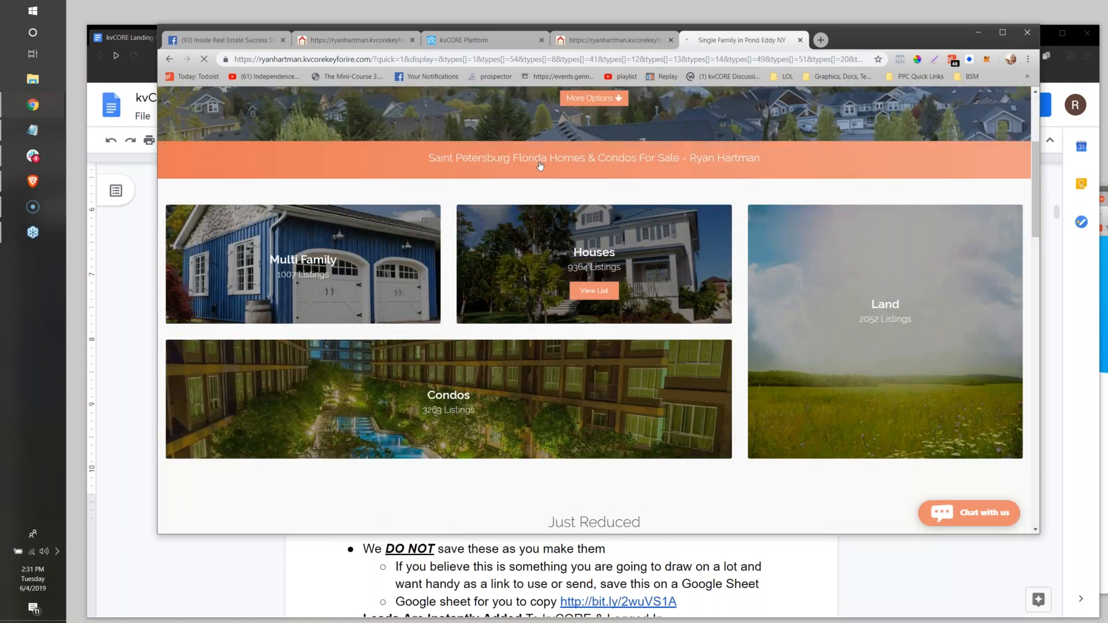
{"action": "scroll", "coordinate": [487, 245], "scroll_direction": "down", "scroll_amount": 5}
{"action": "scroll", "coordinate": [487, 245], "scroll_direction": "down", "scroll_amount": 3}
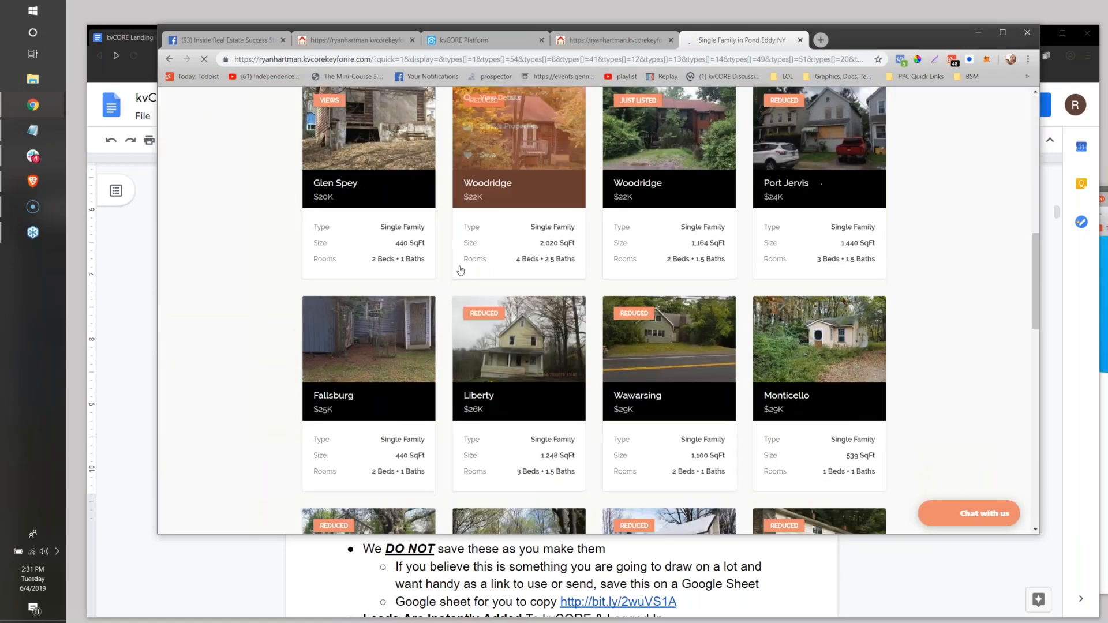
{"action": "scroll", "coordinate": [488, 231], "scroll_direction": "up", "scroll_amount": 1}
{"action": "left_click", "coordinate": [489, 210]}
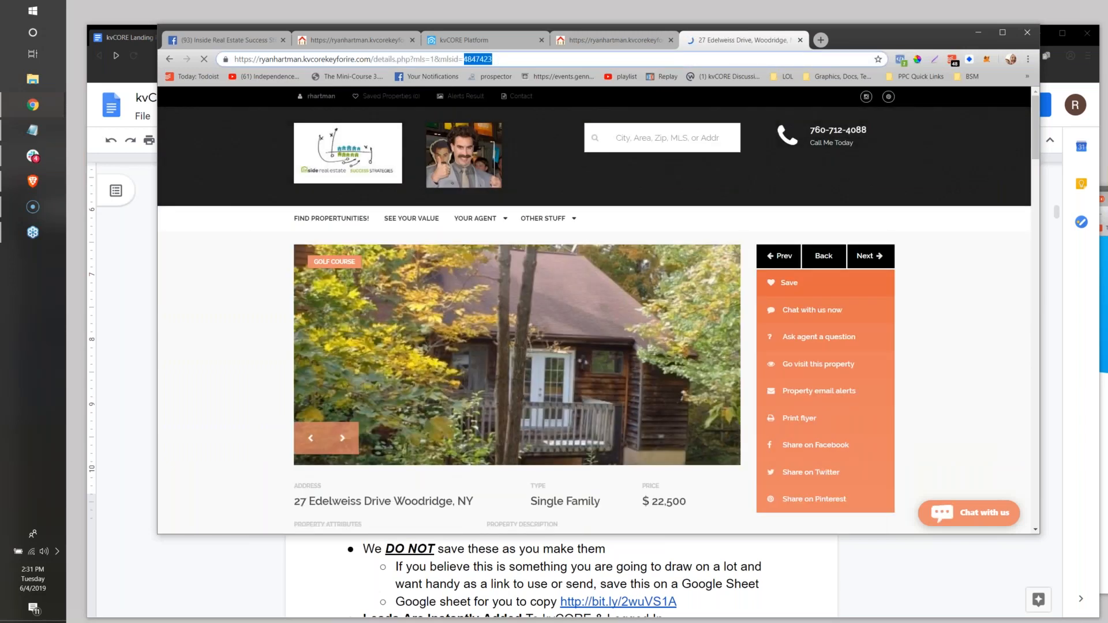
{"action": "right_click", "coordinate": [494, 59]}
{"action": "left_click", "coordinate": [532, 119]}
Set the YOUR TOWN Real Estate Deals page background to the primary MLS image of listing 4847423.
{"action": "left_click", "coordinate": [614, 39]}
{"action": "left_click", "coordinate": [866, 113]}
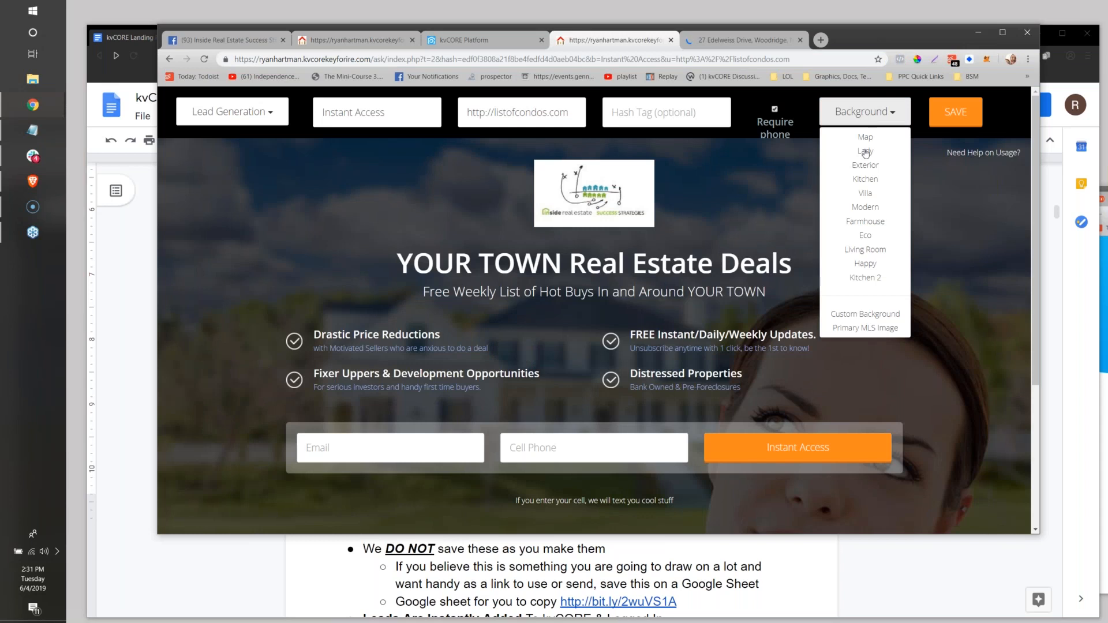
{"action": "left_click", "coordinate": [871, 328]}
{"action": "key", "text": "ctrl+v"}
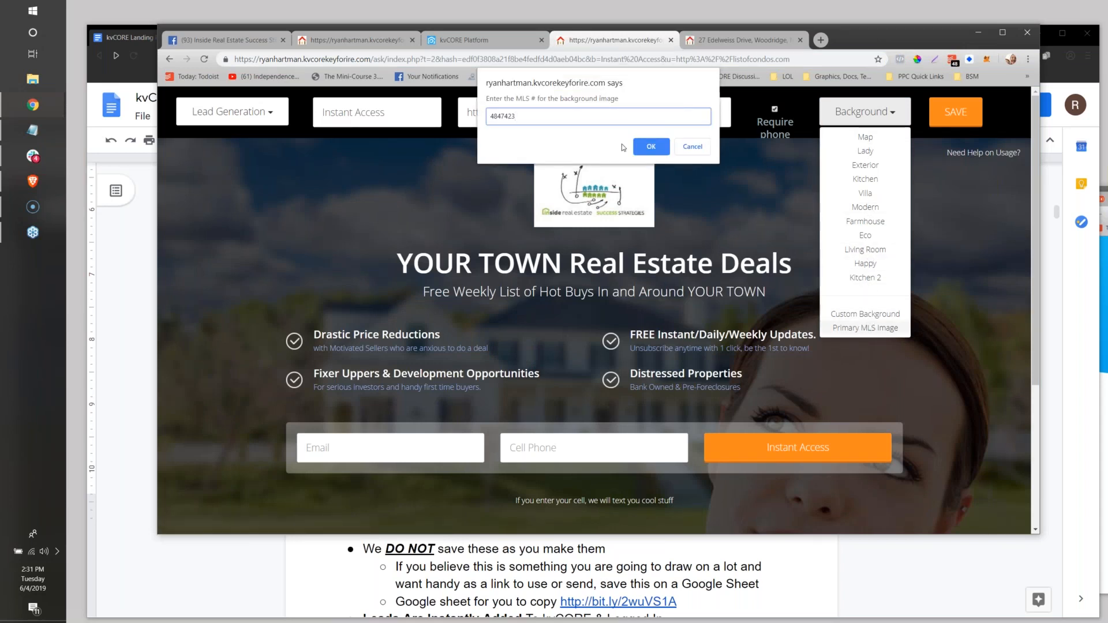
{"action": "left_click", "coordinate": [641, 147]}
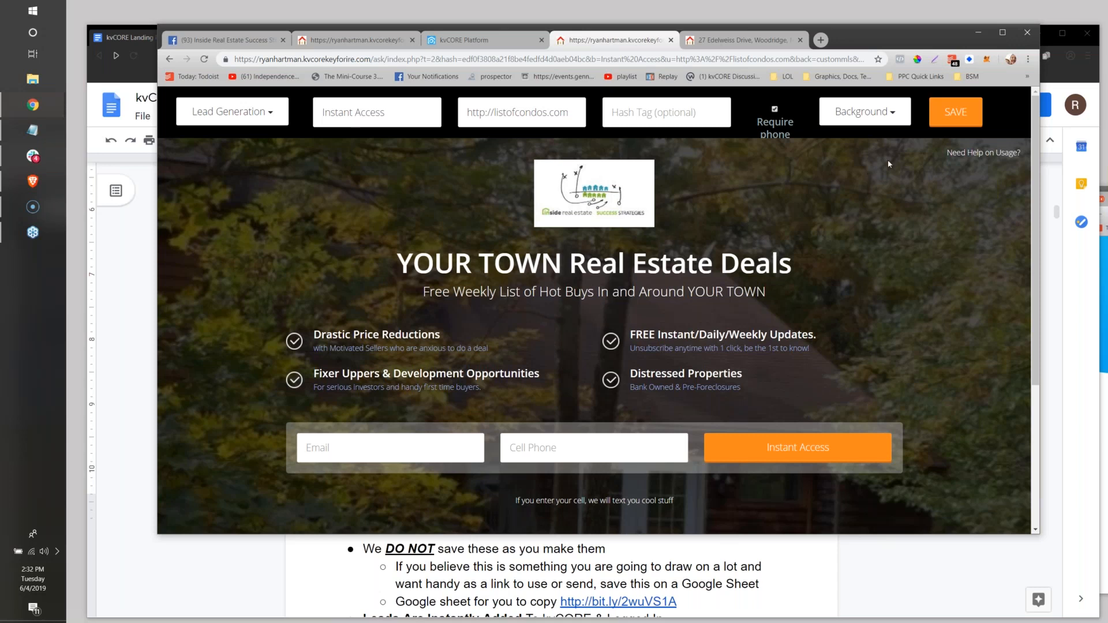
Move to the next property on the agent's website, and review the landing page's background options again.
{"action": "left_click", "coordinate": [744, 39]}
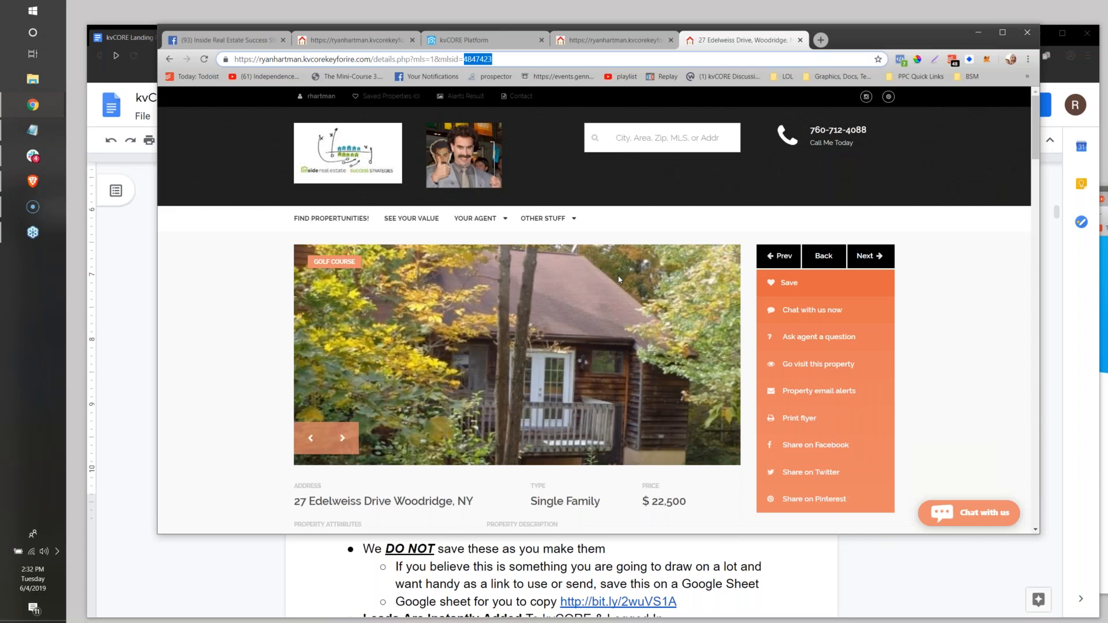
{"action": "left_click", "coordinate": [877, 263]}
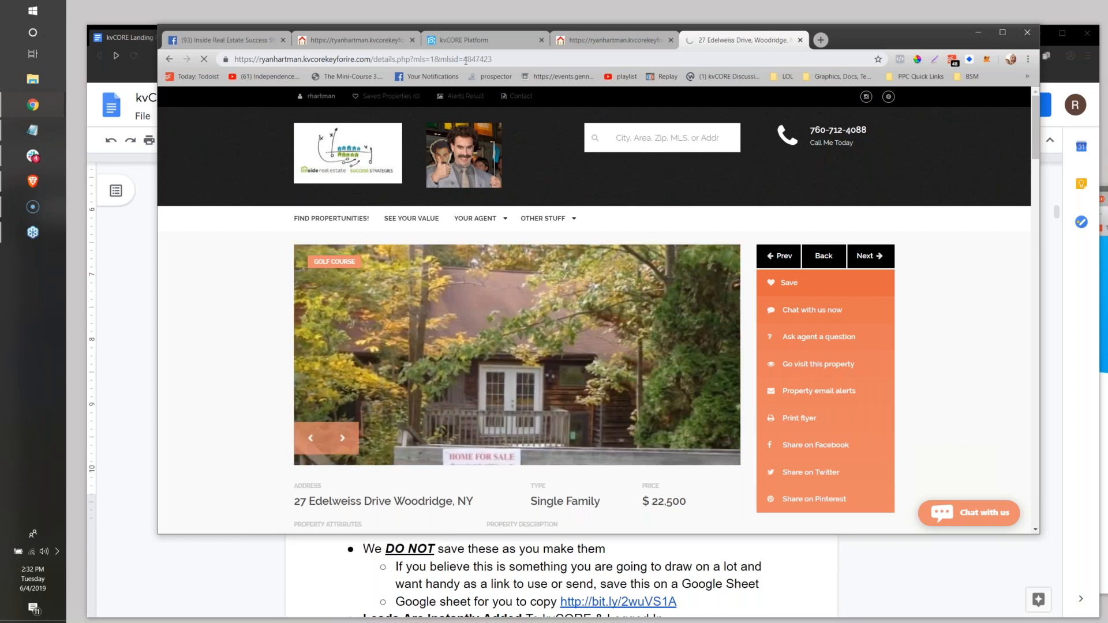
{"action": "left_click", "coordinate": [607, 36]}
{"action": "left_click", "coordinate": [864, 111]}
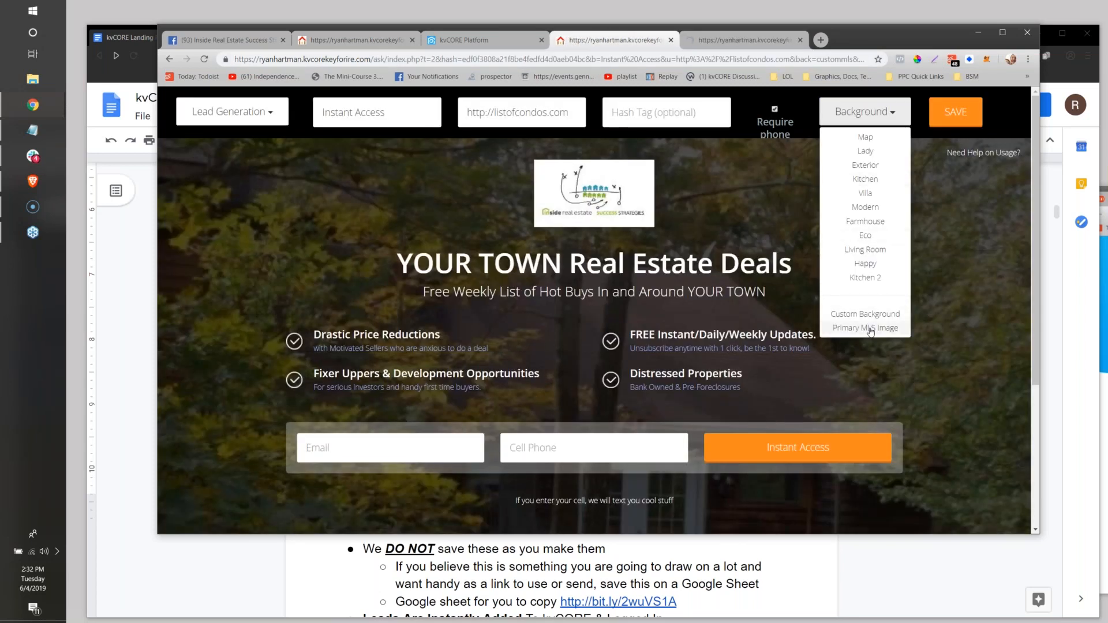
{"action": "left_click", "coordinate": [756, 210]}
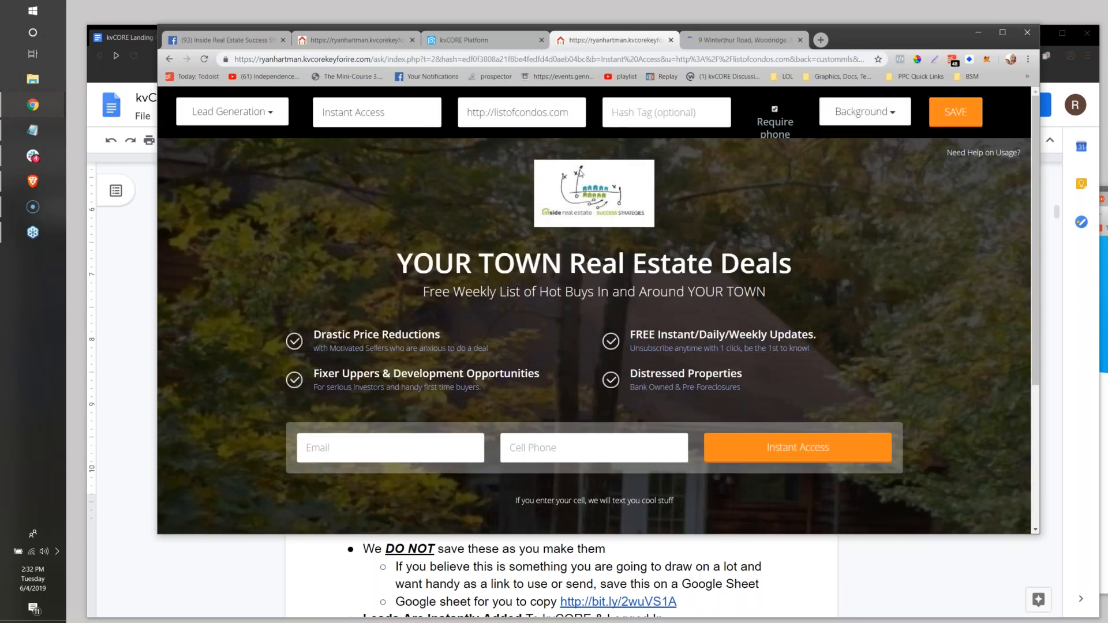
Set the landing page's hash tag to "deals".
{"action": "left_click", "coordinate": [689, 133]}
{"action": "left_click", "coordinate": [645, 111]}
{"action": "type", "text": "#"}
{"action": "key", "text": "BackSpace"}
{"action": "type", "text": "ed"}
{"action": "key", "text": "BackSpace"}
{"action": "key", "text": "BackSpace"}
{"action": "type", "text": "deals"}
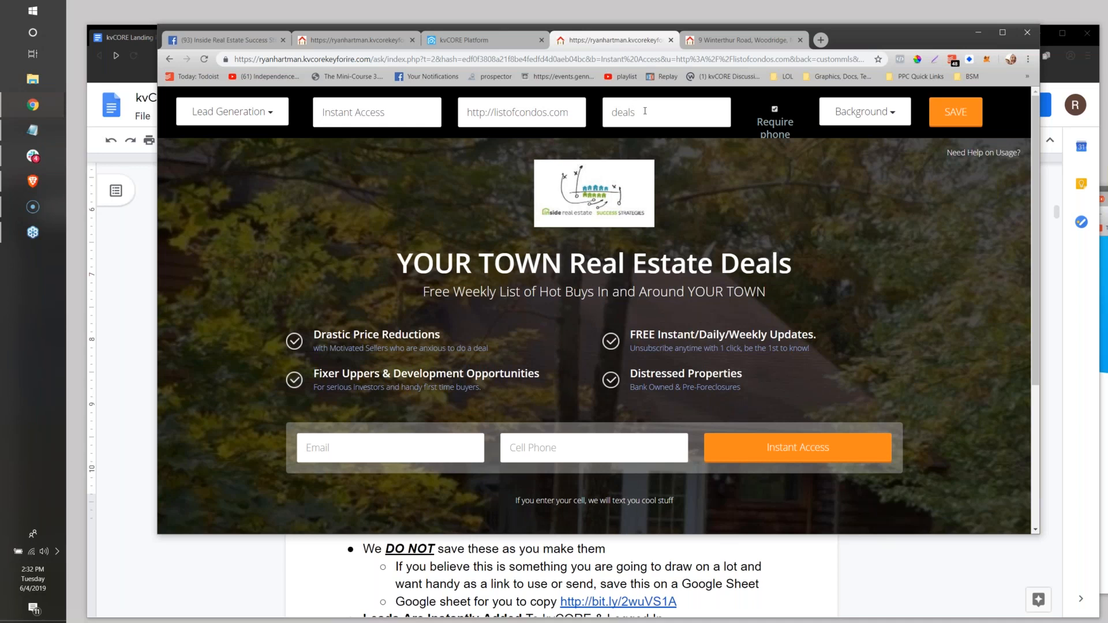
{"action": "key", "text": "Return"}
Highlight the landing page's hash tag and its URL After Login value.
{"action": "left_click_drag", "start_coordinate": [639, 112], "coordinate": [611, 112]}
{"action": "left_click", "coordinate": [640, 115]}
{"action": "left_click_drag", "start_coordinate": [634, 112], "coordinate": [600, 111]}
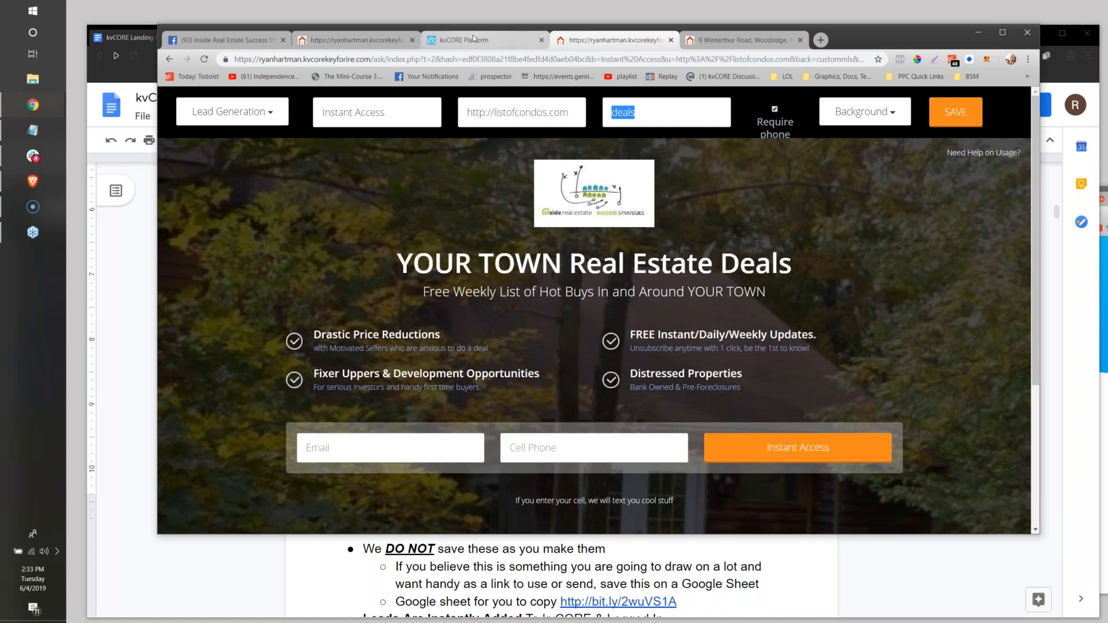
{"action": "left_click_drag", "start_coordinate": [646, 113], "coordinate": [590, 111]}
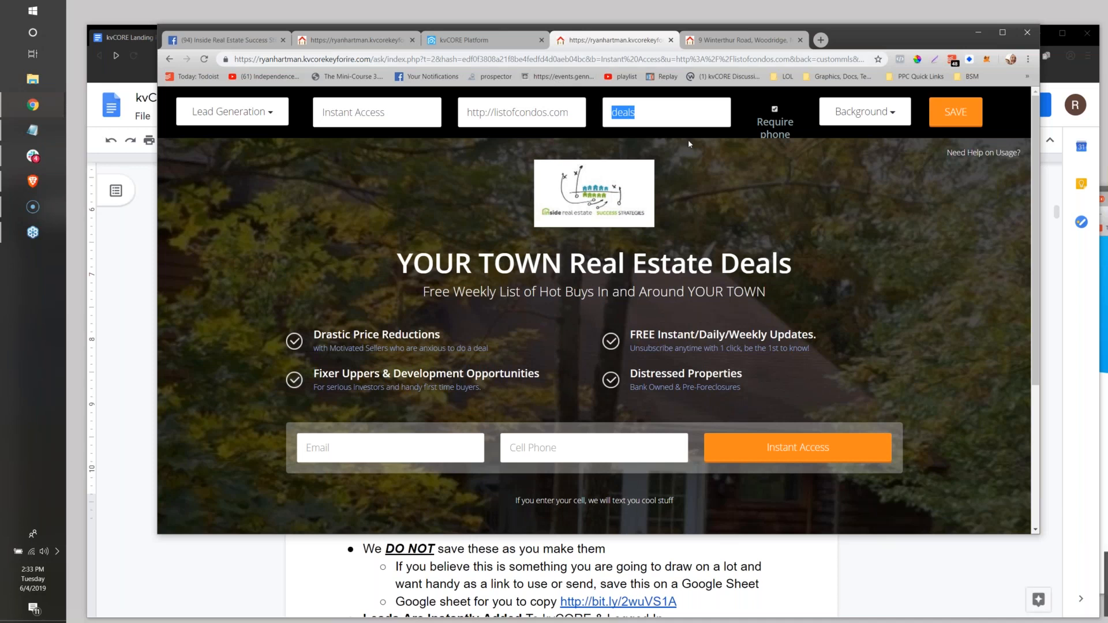
{"action": "left_click", "coordinate": [546, 113]}
{"action": "left_click_drag", "start_coordinate": [466, 114], "coordinate": [575, 103]}
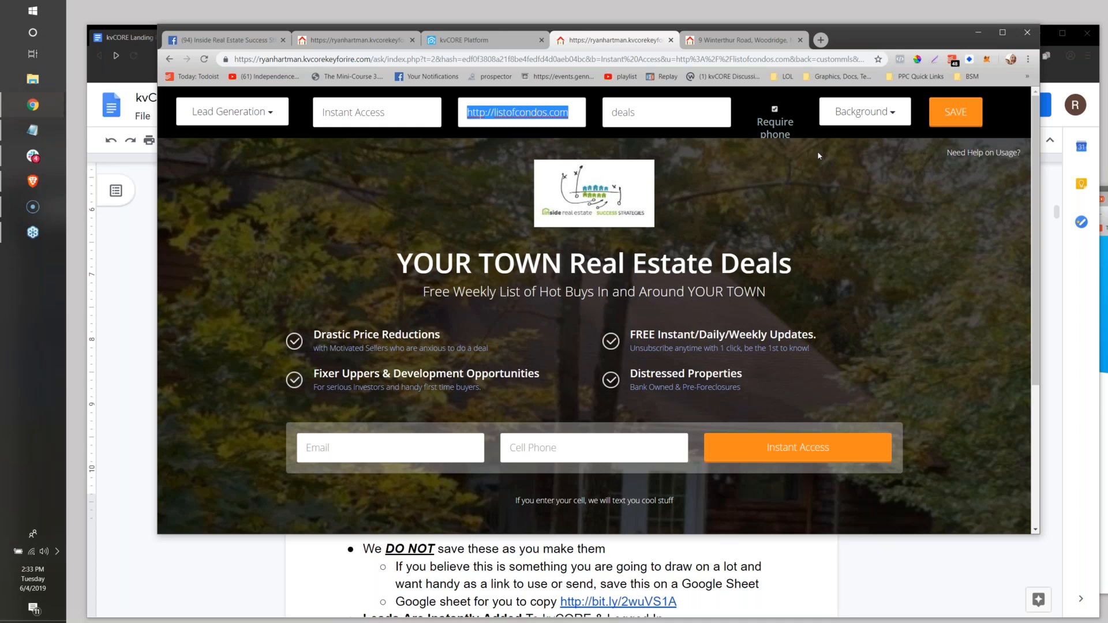
{"action": "left_click", "coordinate": [779, 167]}
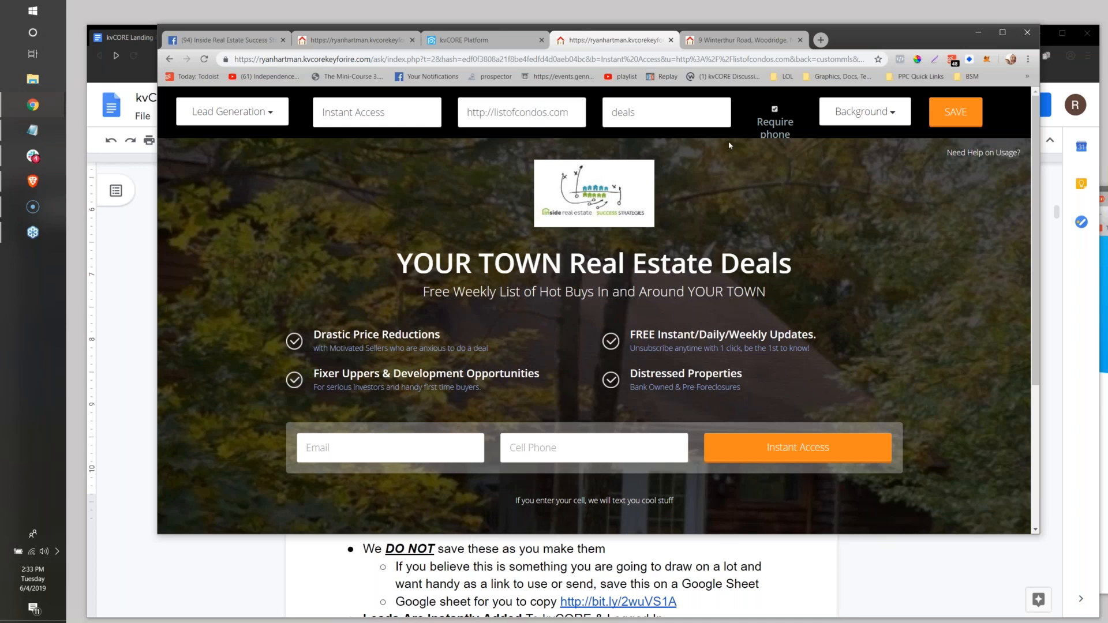
{"action": "left_click", "coordinate": [568, 113]}
{"action": "left_click_drag", "start_coordinate": [569, 113], "coordinate": [437, 98]}
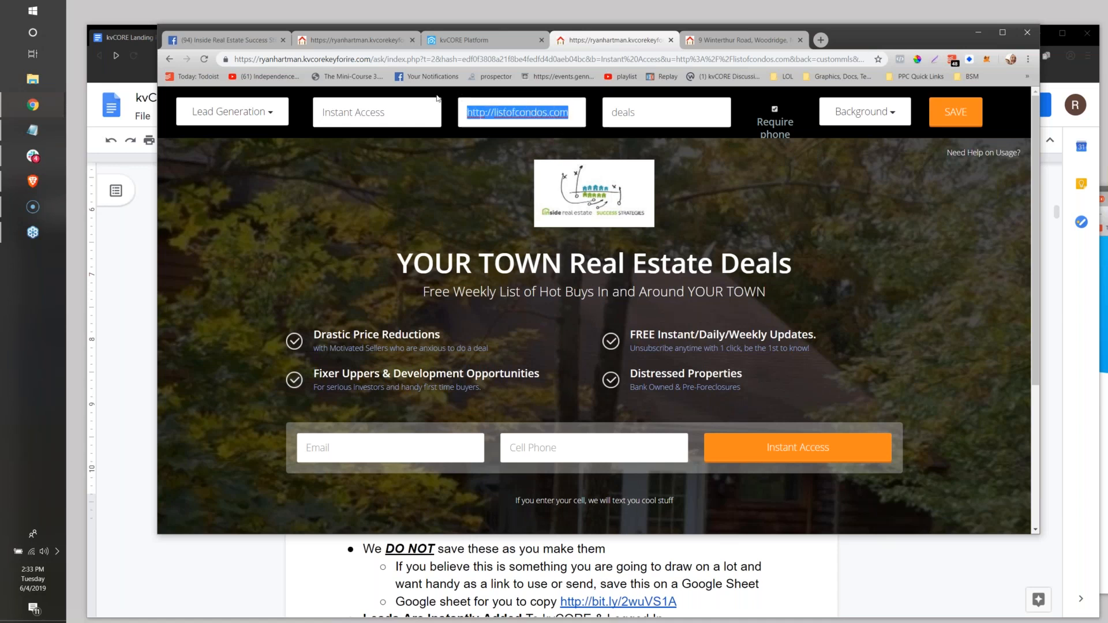
{"action": "type", "text": "http://youtube.com"}
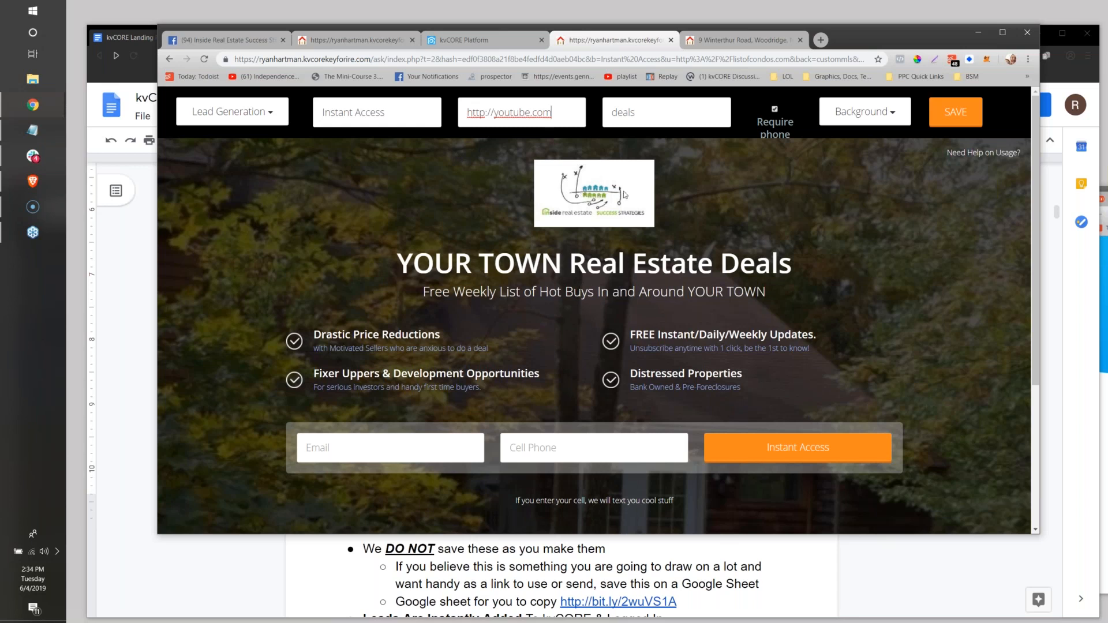
{"action": "left_click", "coordinate": [602, 264]}
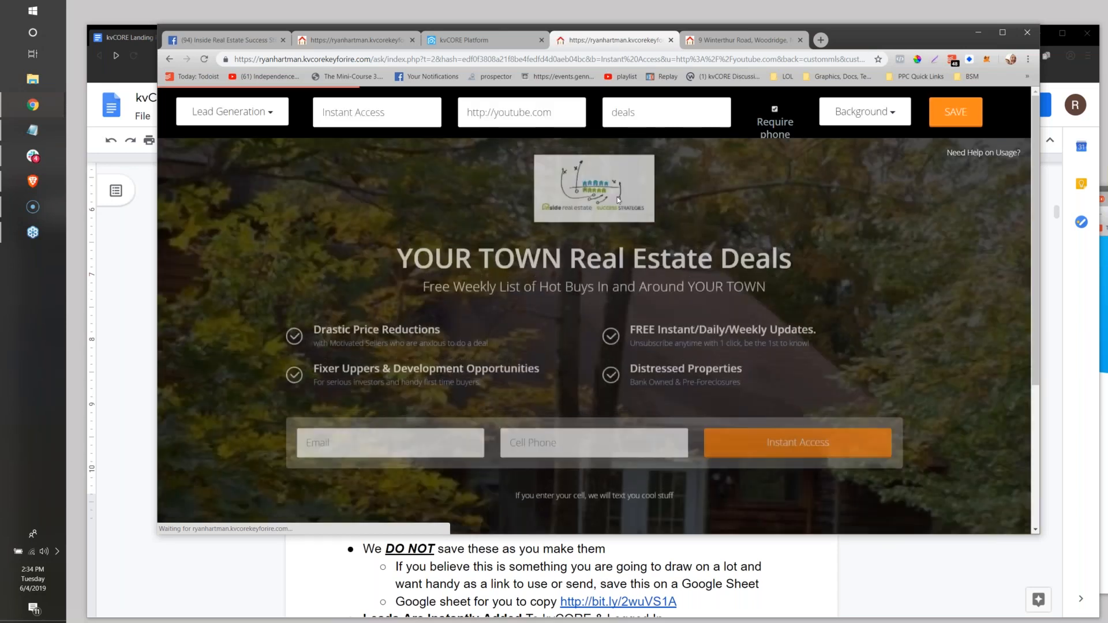
Remove the logo from the top of the landing page.
{"action": "left_click", "coordinate": [618, 200]}
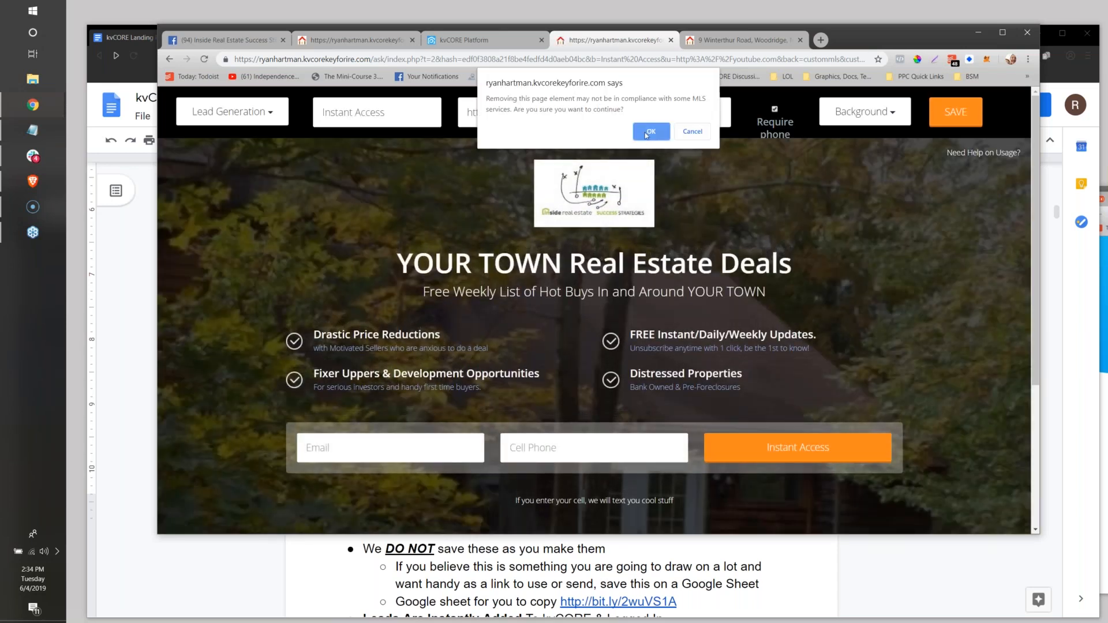
{"action": "left_click", "coordinate": [651, 132]}
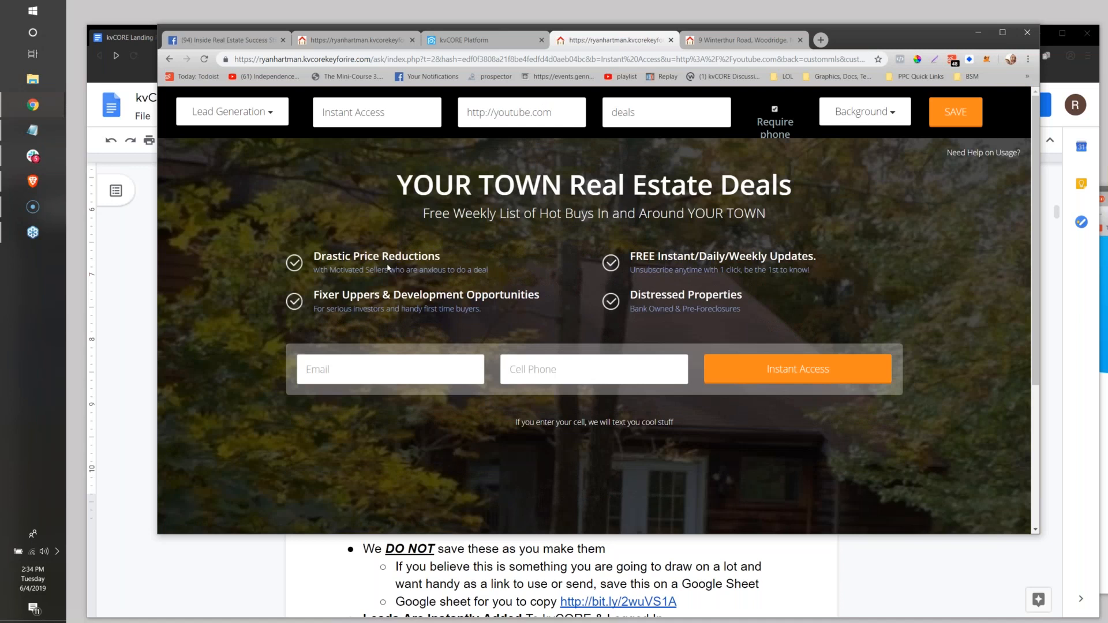
Go through the editable headline and bullet texts, and remove the Drastic Price Reductions and Fixer Uppers bullets.
{"action": "left_click", "coordinate": [618, 186]}
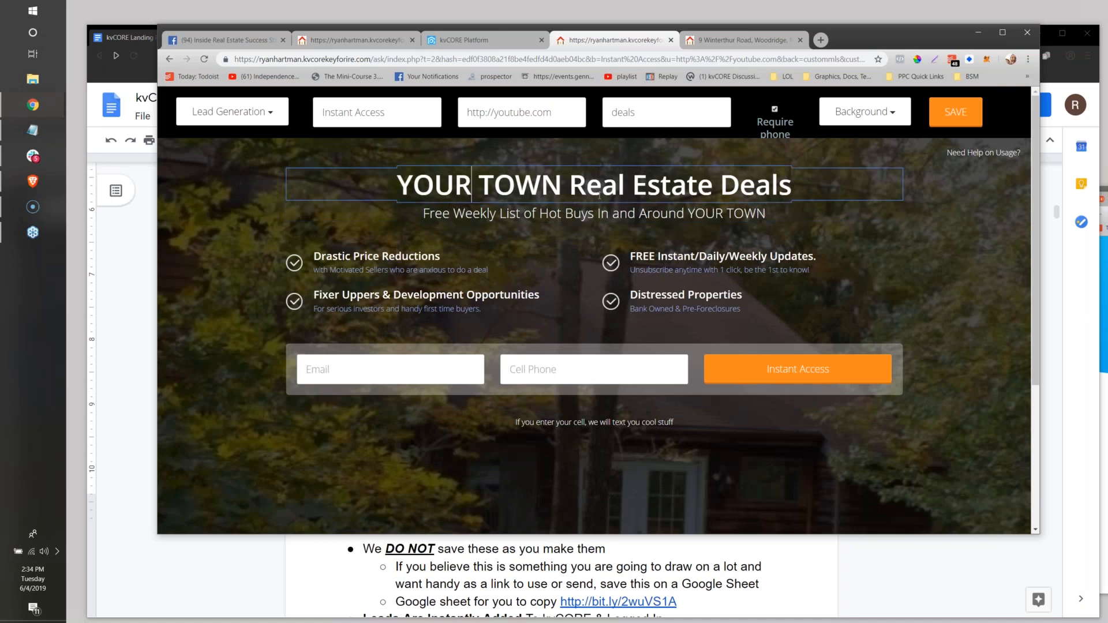
{"action": "left_click", "coordinate": [543, 214]}
{"action": "left_click", "coordinate": [399, 271]}
{"action": "left_click", "coordinate": [413, 310]}
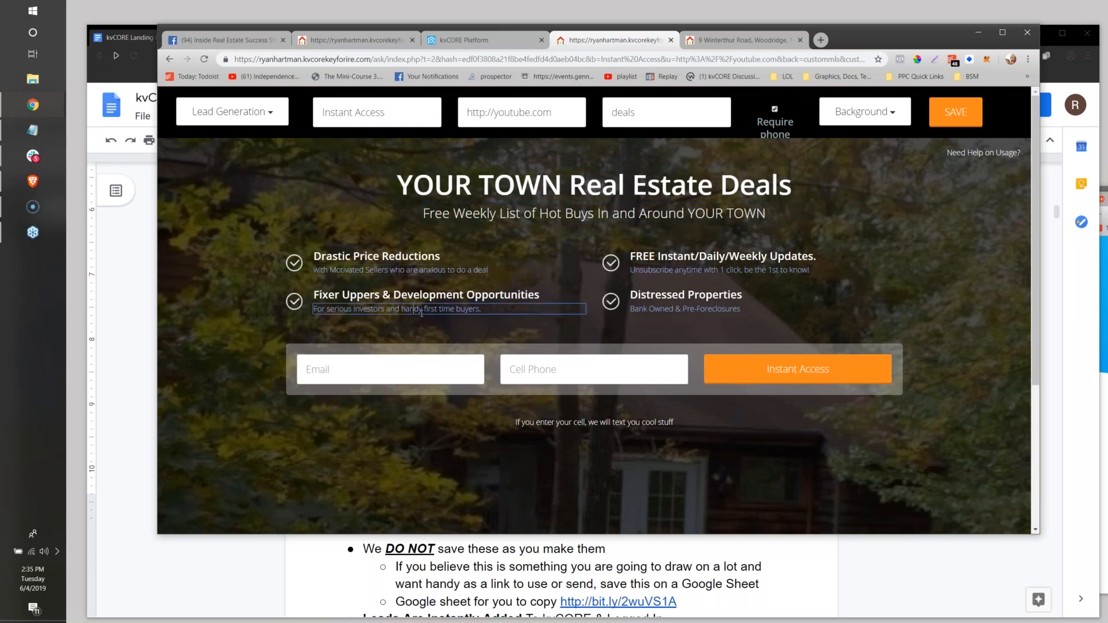
{"action": "left_click", "coordinate": [687, 260]}
{"action": "left_click", "coordinate": [661, 300]}
{"action": "double_click", "coordinate": [418, 260]}
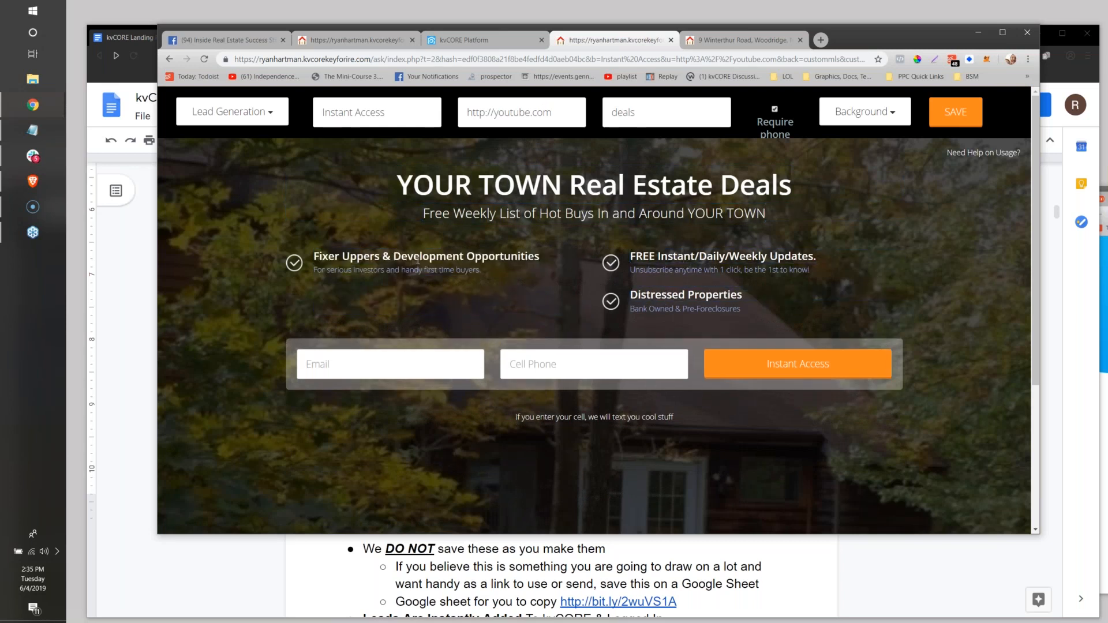
{"action": "double_click", "coordinate": [418, 260]}
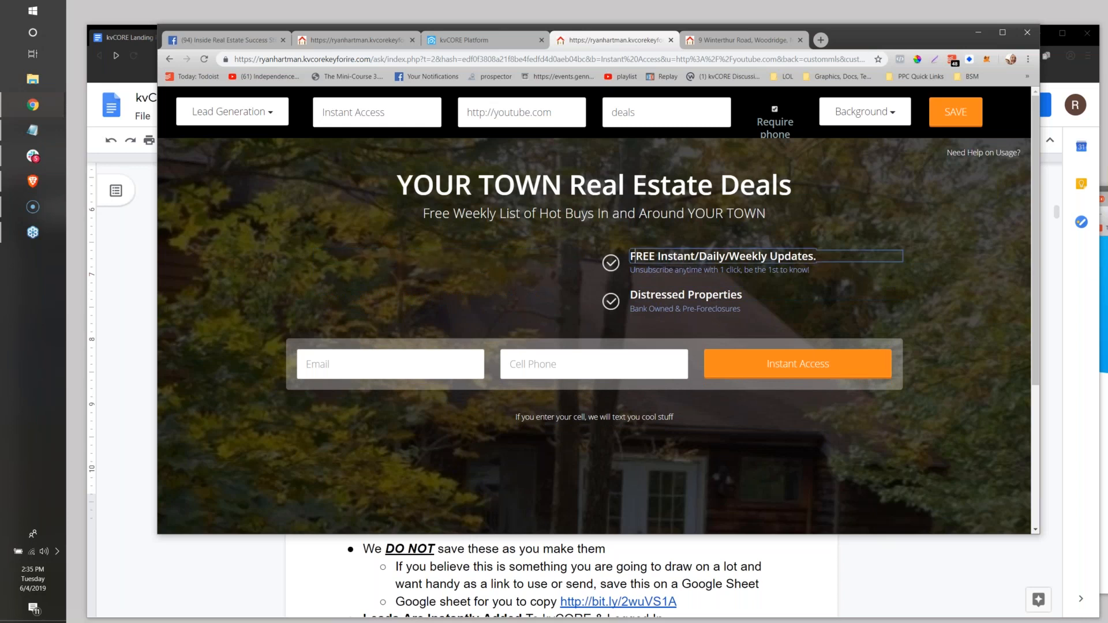
Remove the FREE Instant/Daily/Weekly Updates and Distressed Properties bullets from the landing page.
{"action": "double_click", "coordinate": [628, 261]}
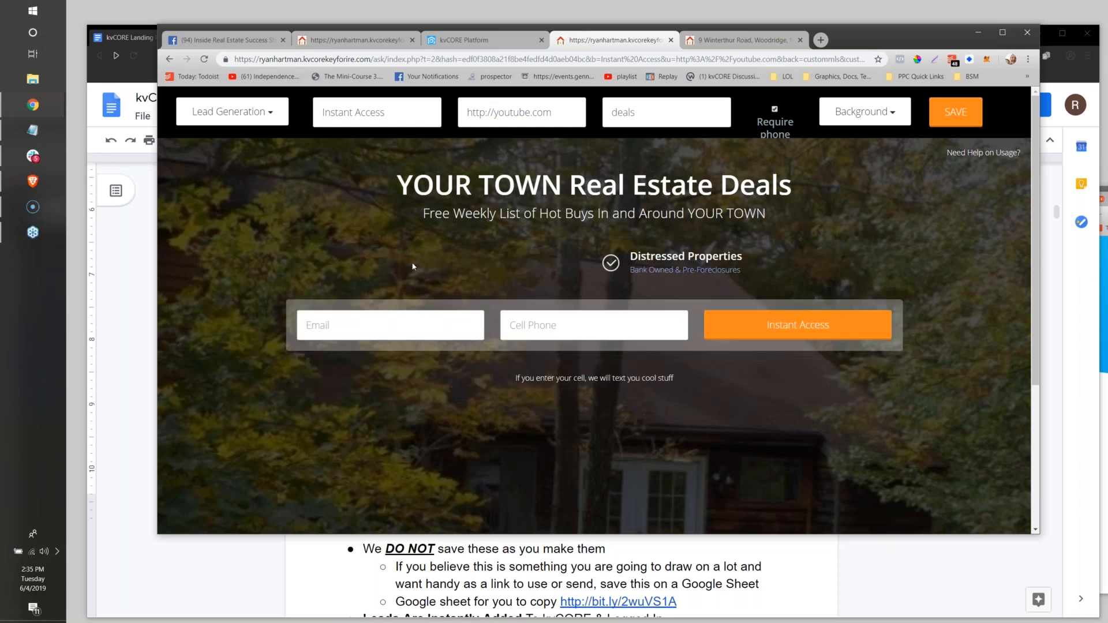
{"action": "double_click", "coordinate": [658, 257]}
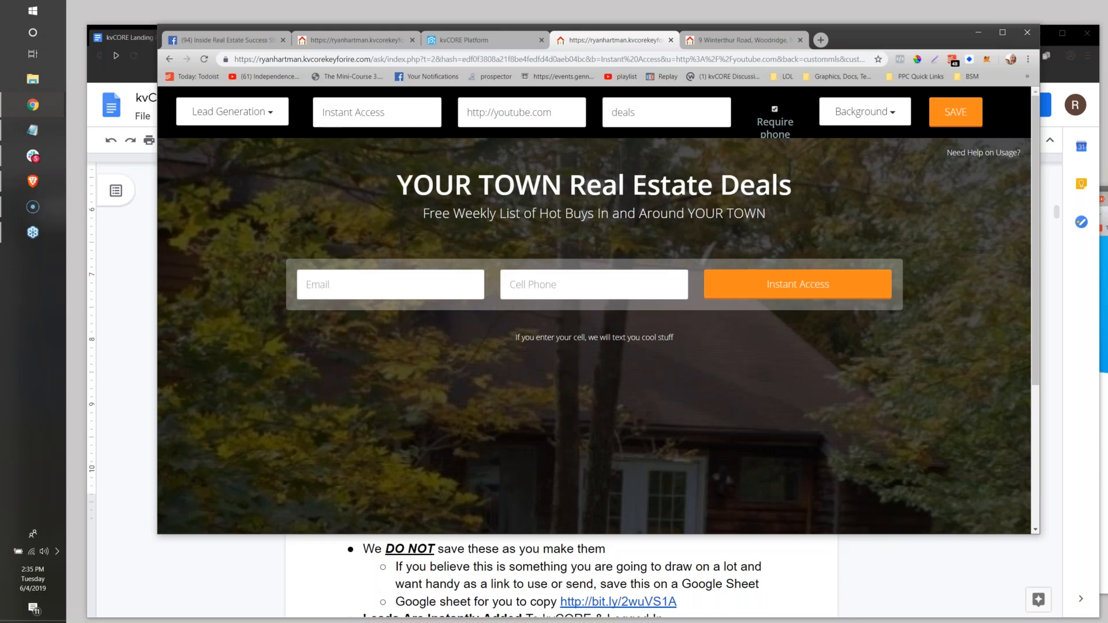
Highlight the note below the contact form that tells visitors what entering their cell number gets them.
{"action": "left_click", "coordinate": [620, 339]}
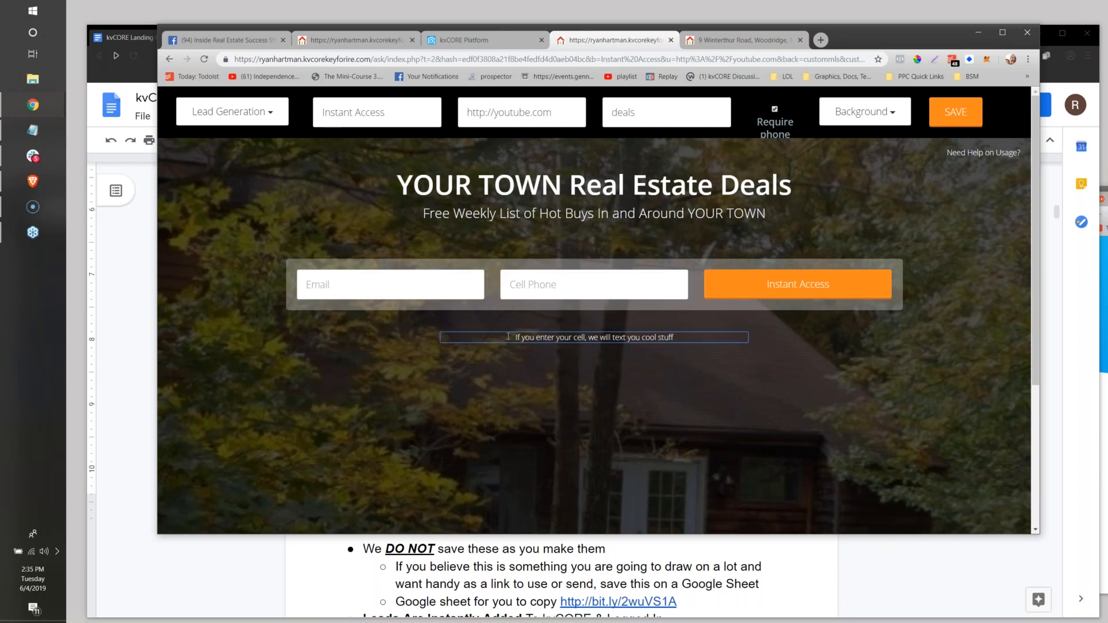
{"action": "left_click_drag", "start_coordinate": [513, 337], "coordinate": [728, 334]}
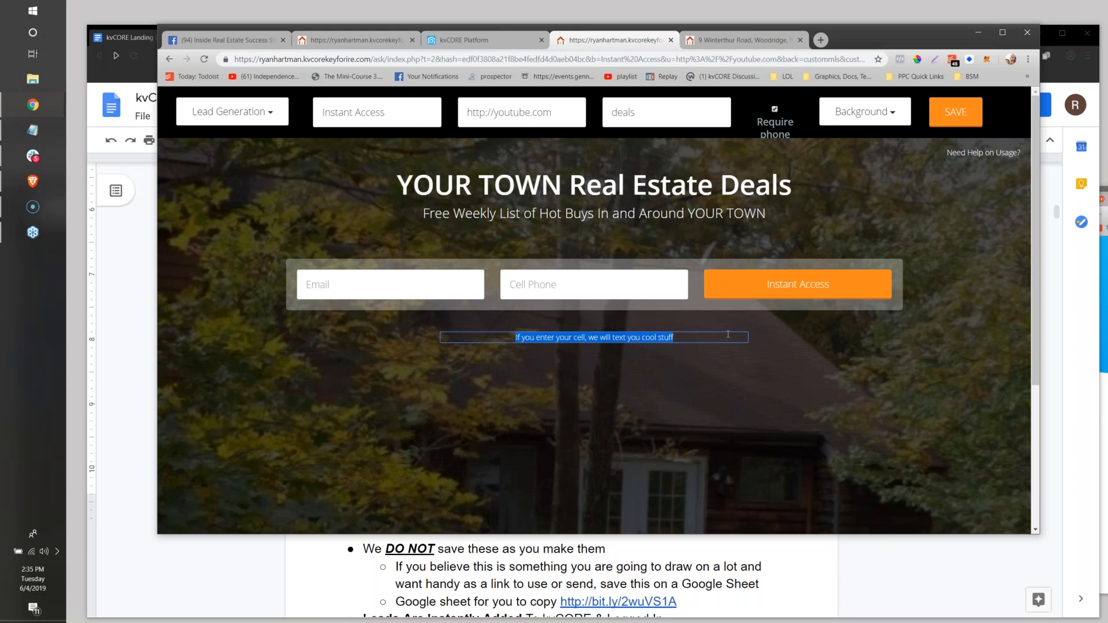
{"action": "left_click", "coordinate": [515, 339]}
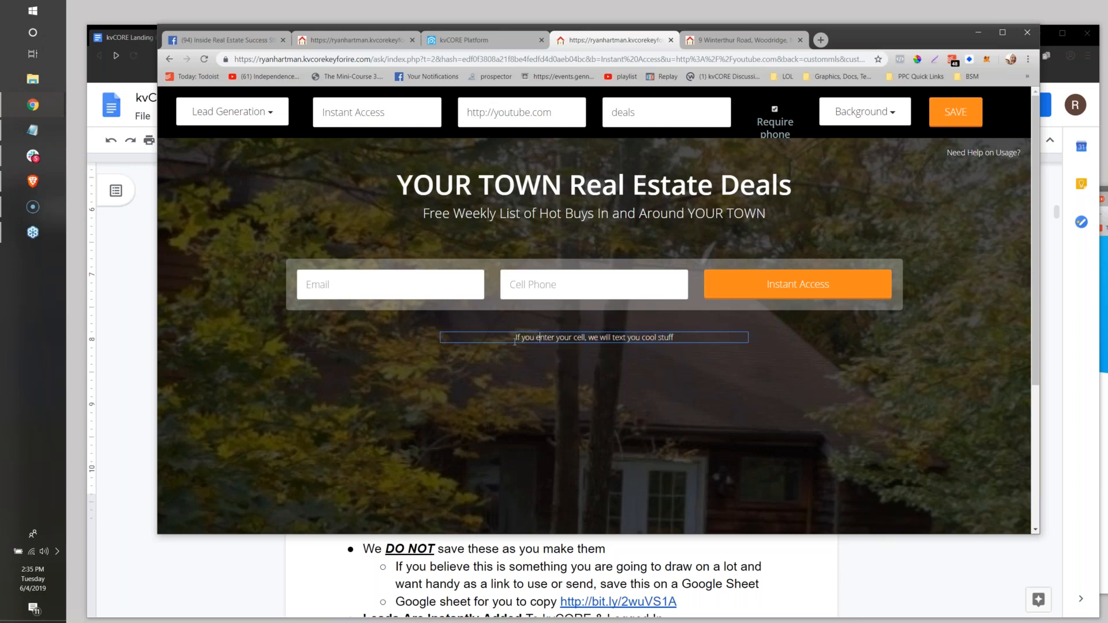
{"action": "left_click_drag", "start_coordinate": [512, 340], "coordinate": [694, 329]}
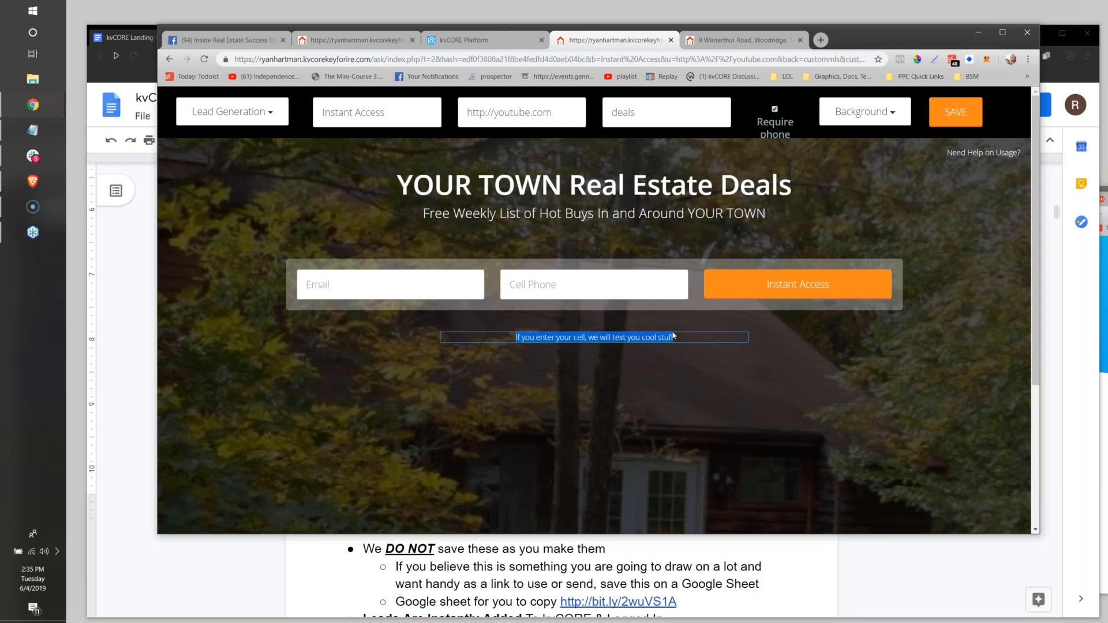
{"action": "left_click", "coordinate": [629, 337]}
{"action": "left_click_drag", "start_coordinate": [600, 337], "coordinate": [685, 328]}
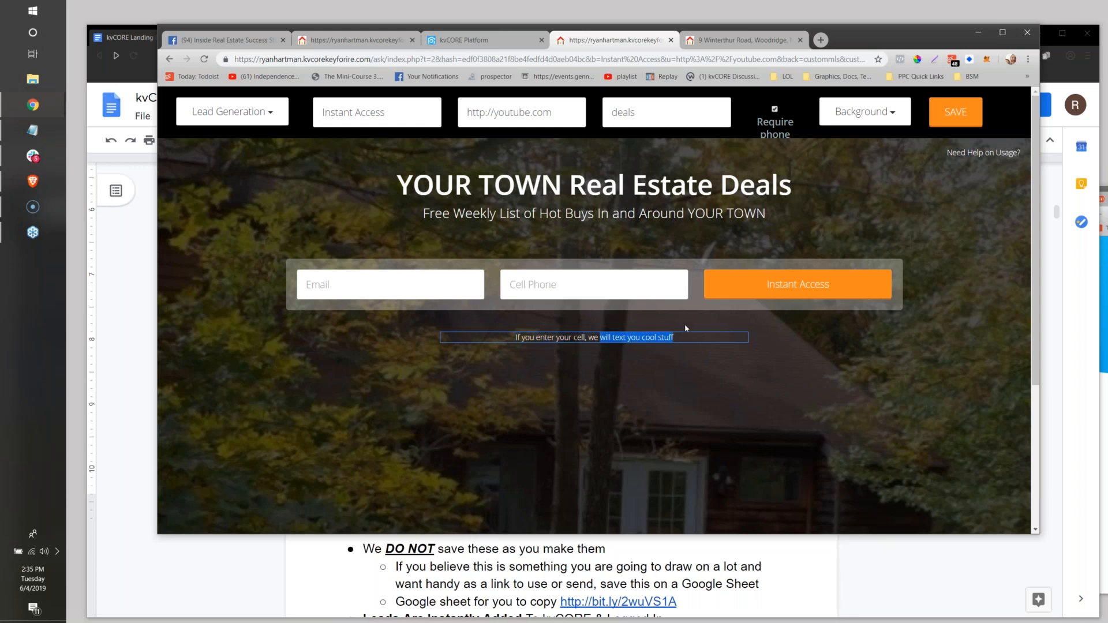
{"action": "left_click_drag", "start_coordinate": [600, 337], "coordinate": [699, 336]}
{"action": "left_click", "coordinate": [624, 338]}
{"action": "left_click_drag", "start_coordinate": [511, 337], "coordinate": [482, 330]}
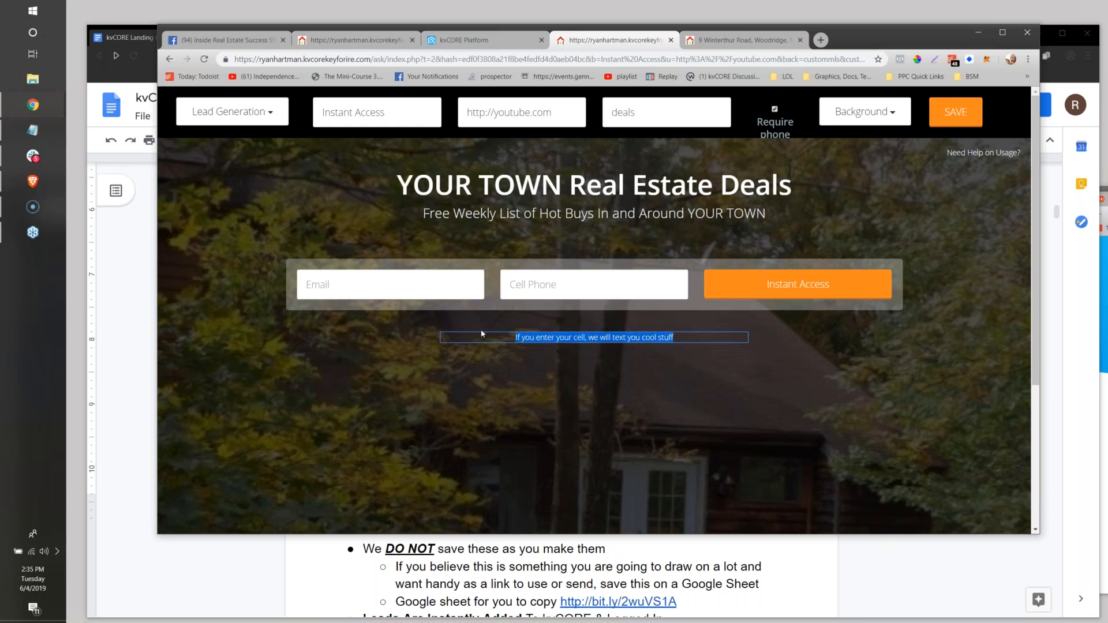
{"action": "left_click", "coordinate": [600, 338]}
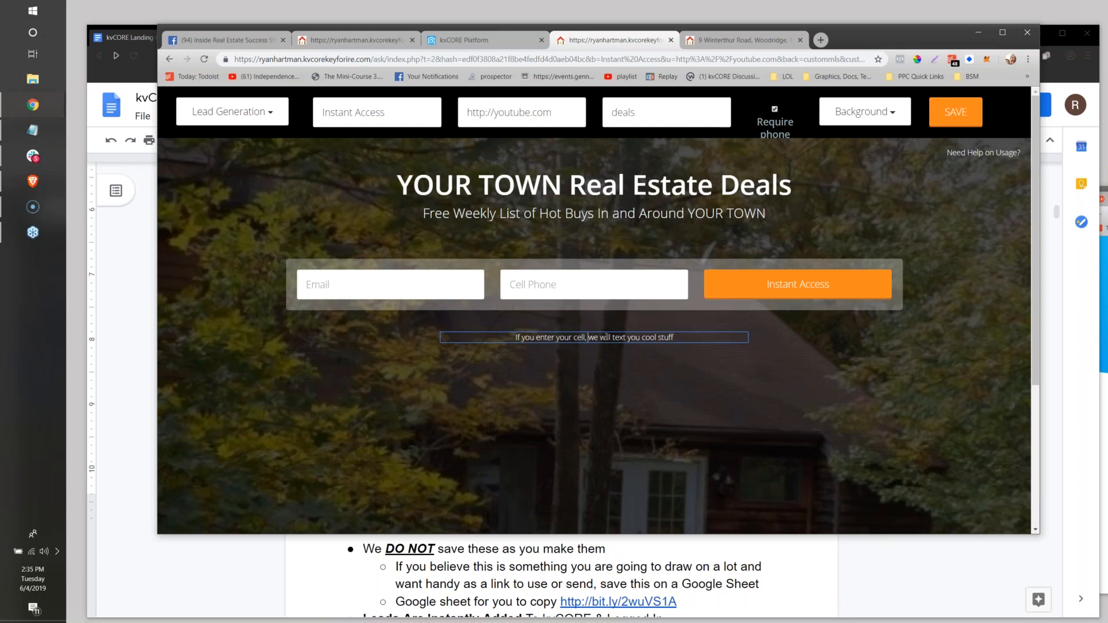
Change the note below the form to "If you enter your cell, we will text you the best deal we know about right now!".
{"action": "left_click_drag", "start_coordinate": [613, 338], "coordinate": [690, 335]}
{"action": "type", "text": "text yo"}
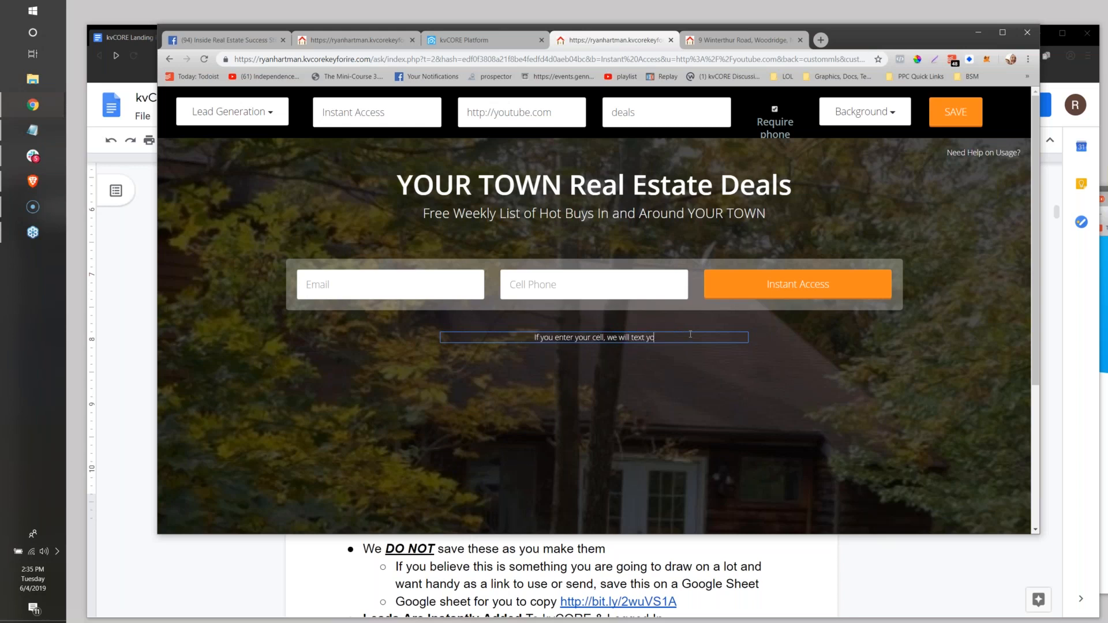
{"action": "type", "text": "u the best de"}
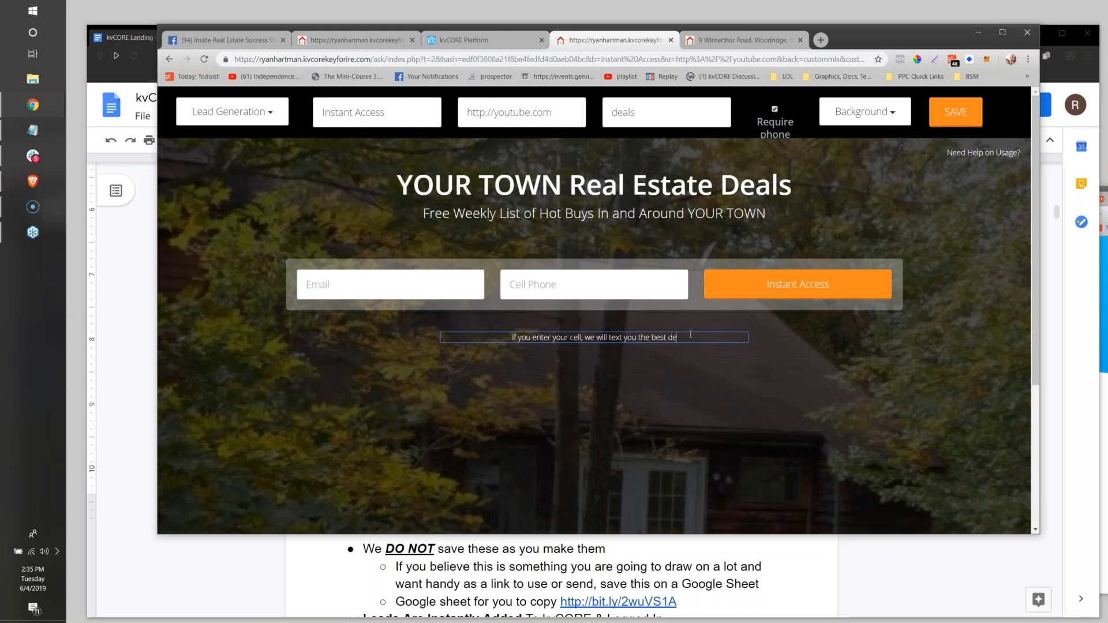
{"action": "type", "text": "al we know about"}
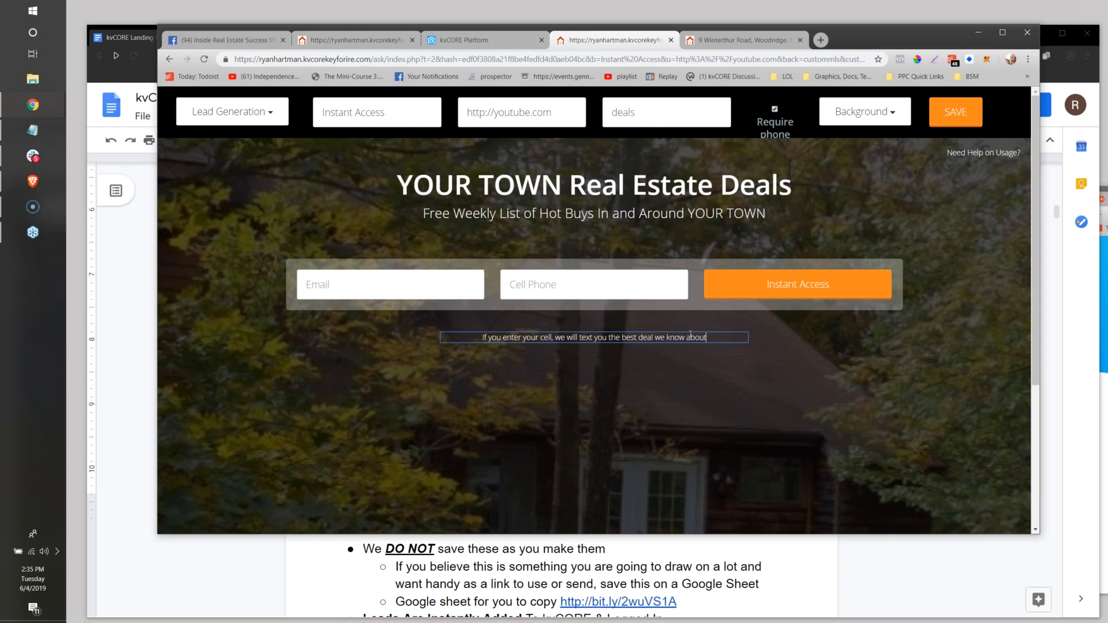
{"action": "type", "text": " right now!"}
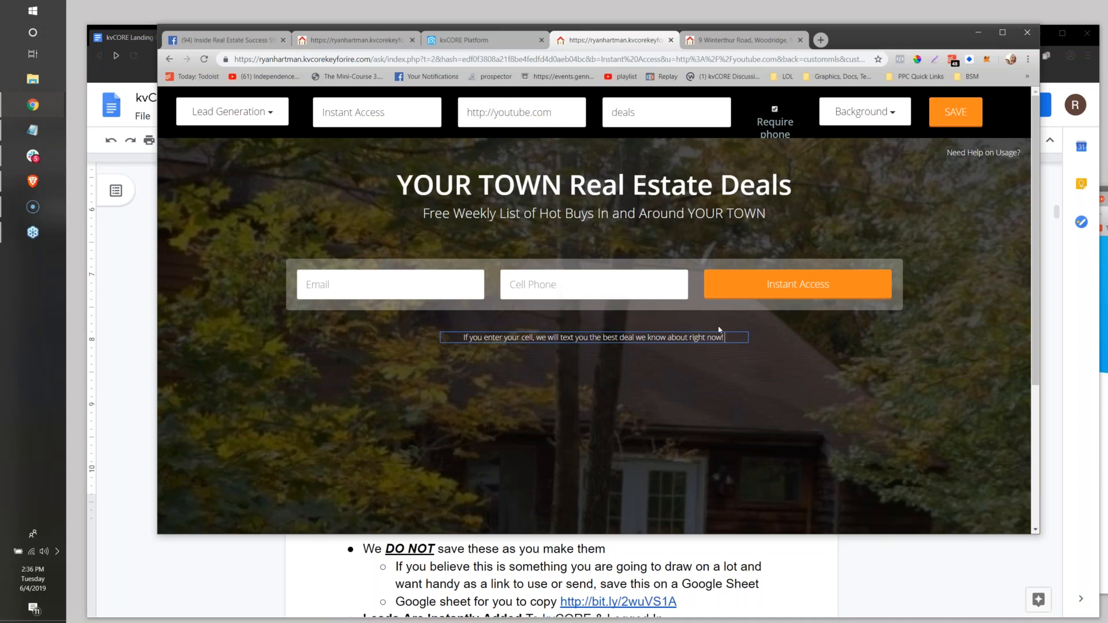
Save the landing page and accept the warning to open the published version.
{"action": "left_click_drag", "start_coordinate": [724, 337], "coordinate": [456, 347]}
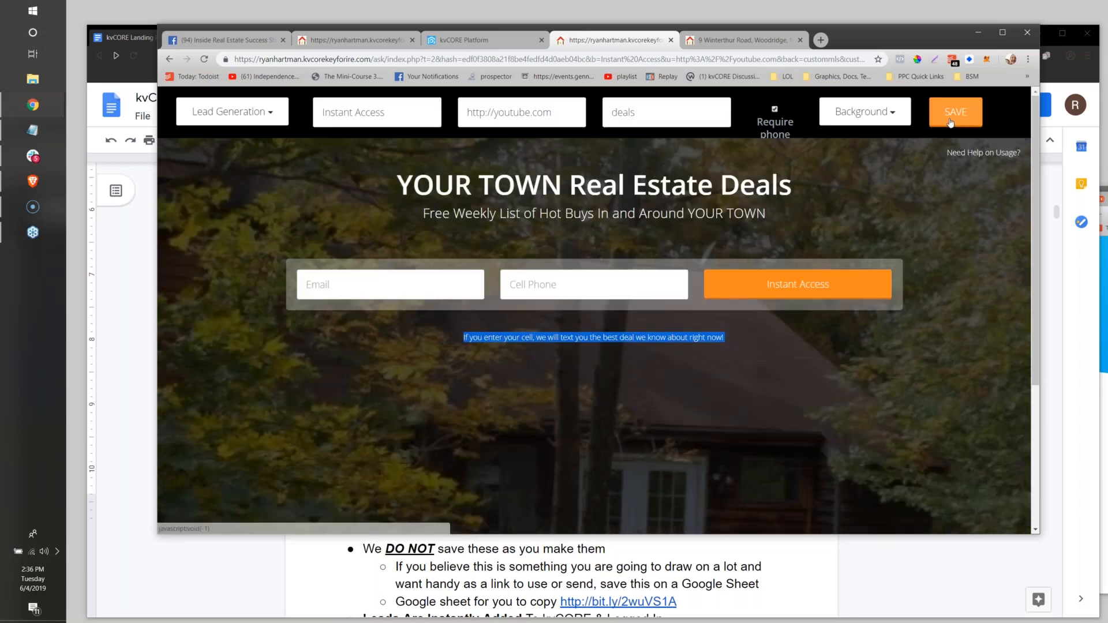
{"action": "left_click", "coordinate": [950, 122]}
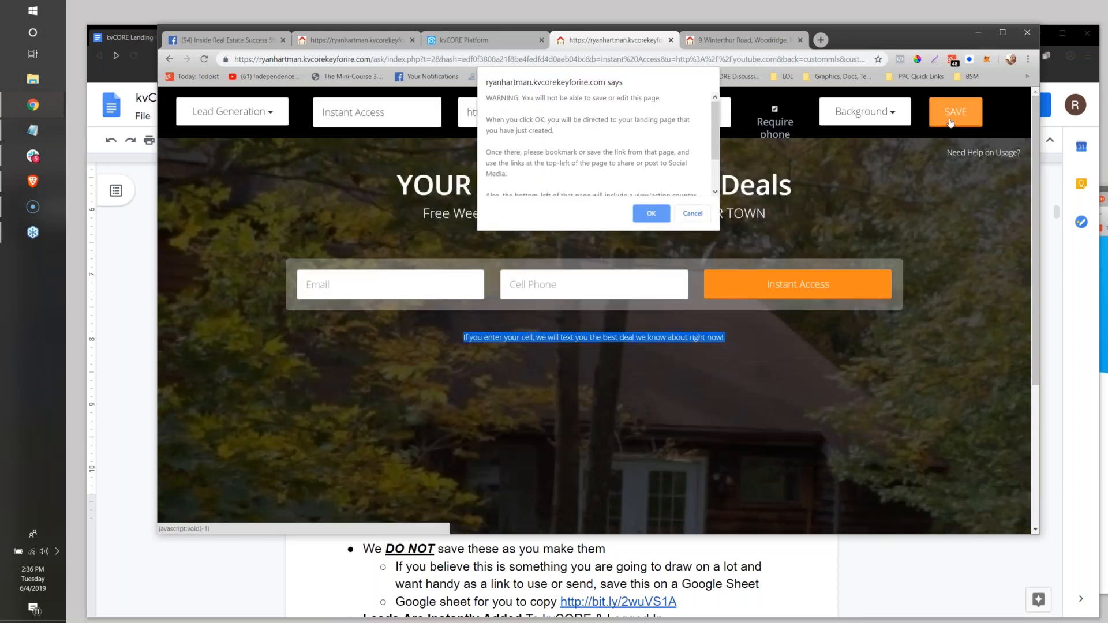
{"action": "left_click", "coordinate": [655, 214]}
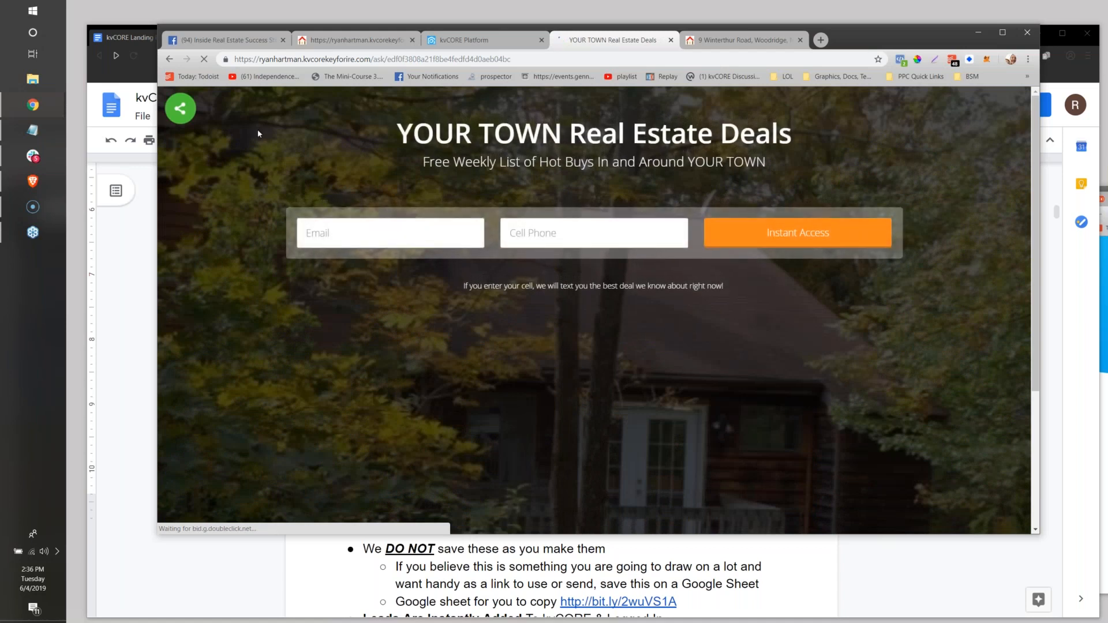
Return from the published landing page to the builder version with the Instant Access button text, YouTube URL and deals hash tag.
{"action": "double_click", "coordinate": [398, 60]}
{"action": "type", "text": "a"}
{"action": "key", "text": "BackSpace"}
{"action": "type", "text": "create"}
{"action": "key", "text": "Return"}
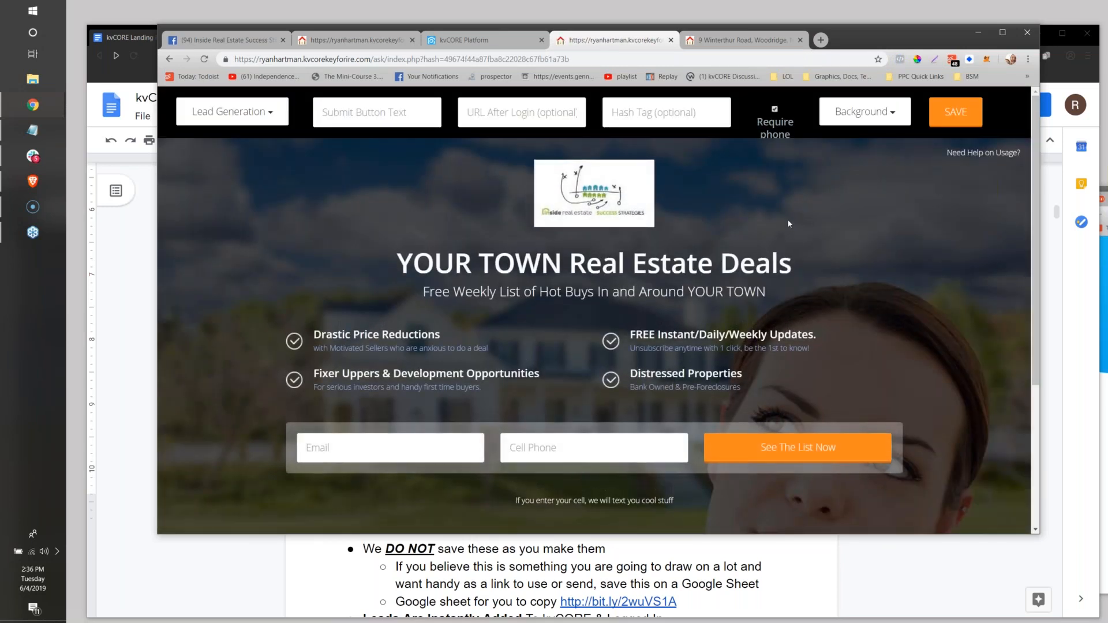
{"action": "left_click", "coordinate": [166, 59]}
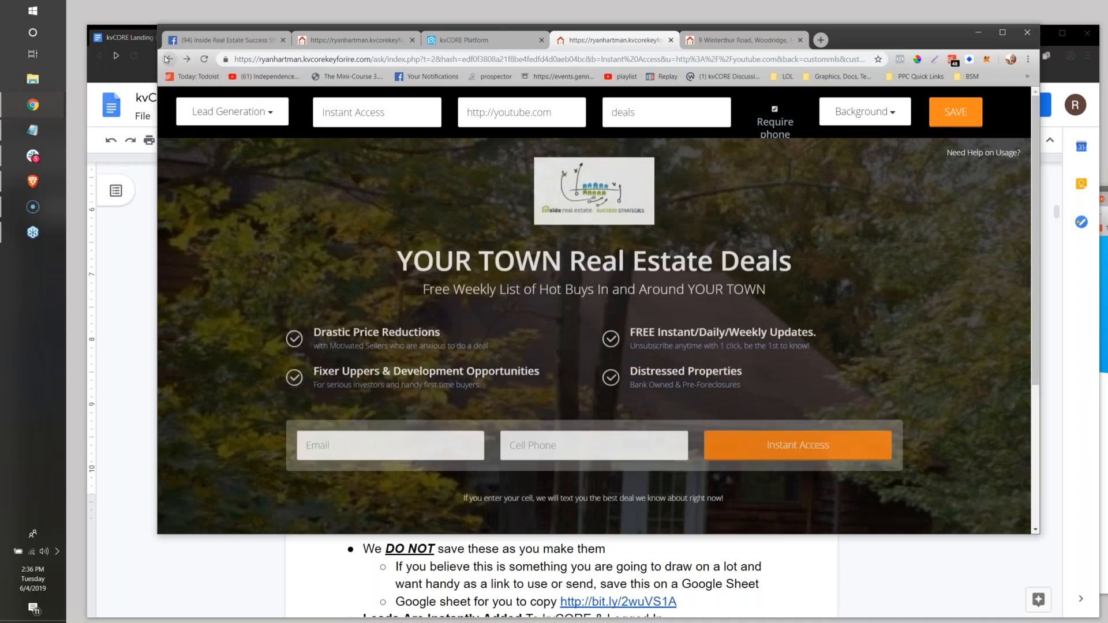
Copy the builder page's full address and open it in a new incognito window.
{"action": "left_click", "coordinate": [382, 60]}
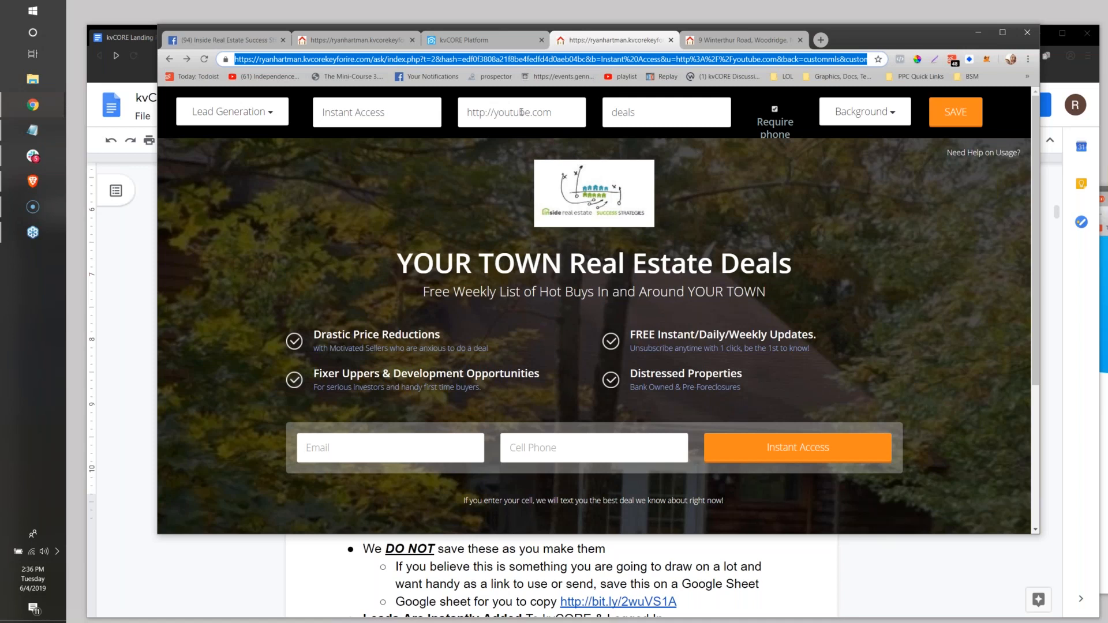
{"action": "right_click", "coordinate": [261, 62]}
{"action": "left_click", "coordinate": [303, 119]}
{"action": "left_click", "coordinate": [1028, 60]}
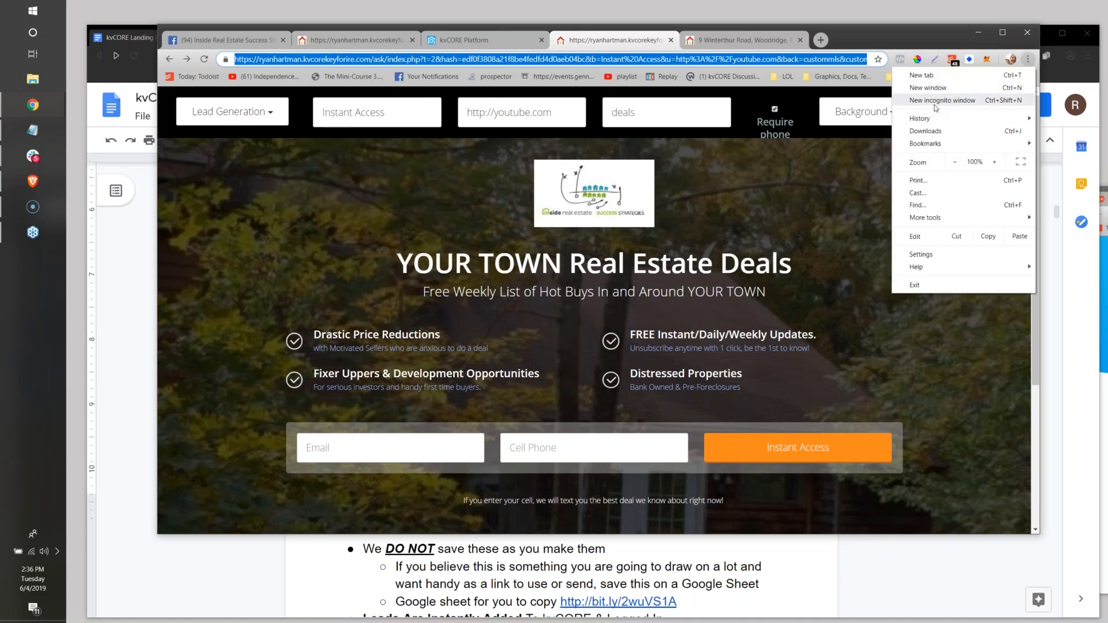
{"action": "left_click", "coordinate": [873, 104]}
{"action": "key", "text": "ctrl+v"}
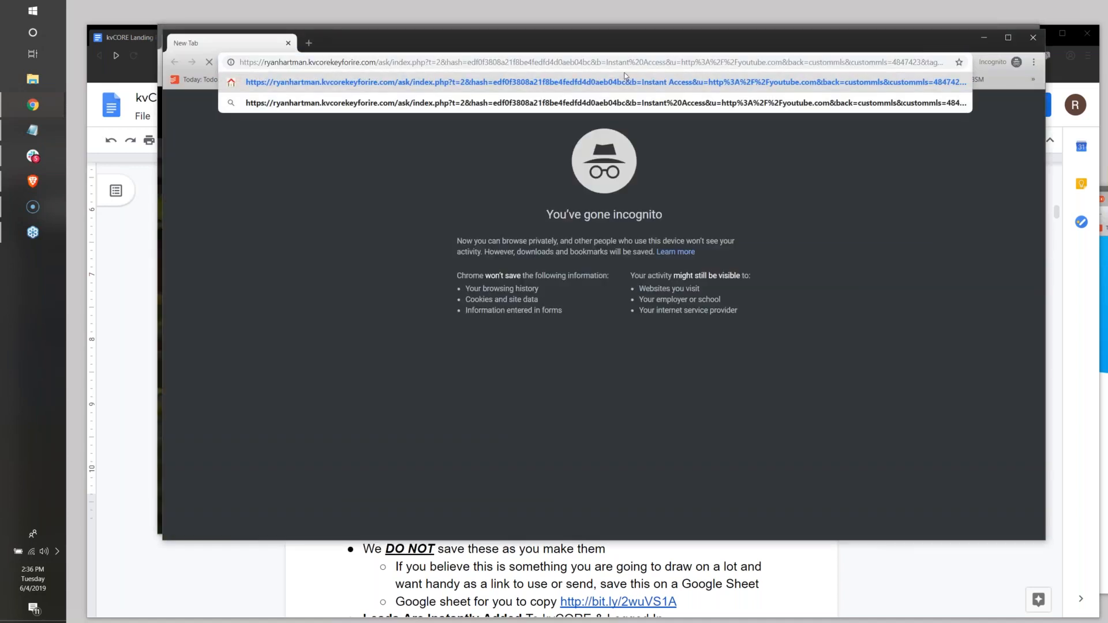
{"action": "key", "text": "Return"}
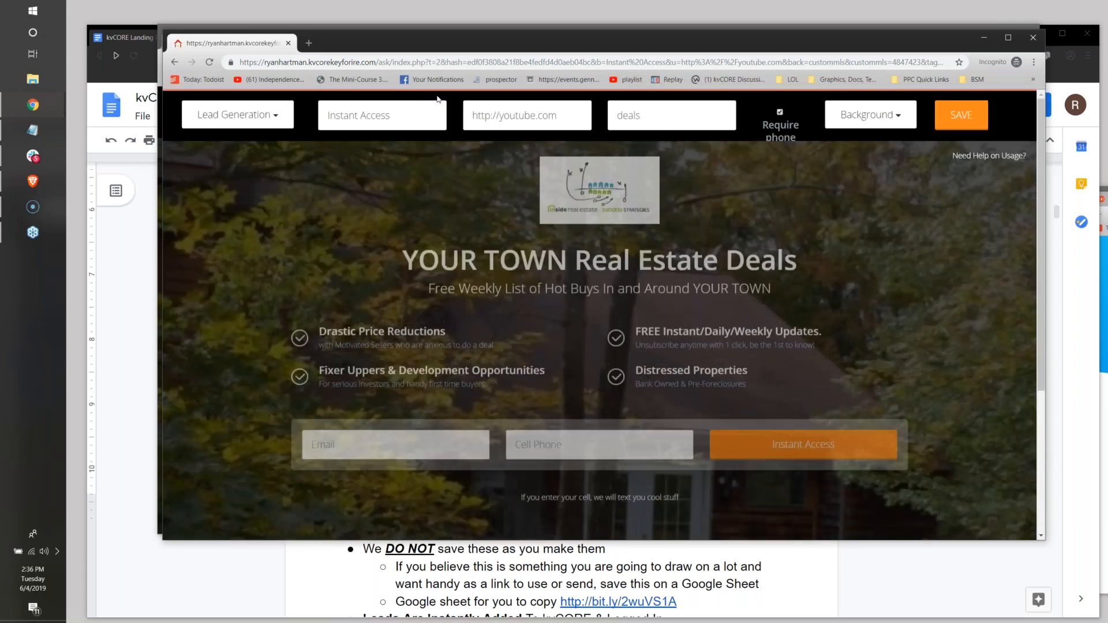
Compare the builder address and page settings in the original and incognito windows, and move the incognito window out of the way.
{"action": "left_click_drag", "start_coordinate": [393, 48], "coordinate": [656, 194]}
{"action": "left_click", "coordinate": [373, 59]}
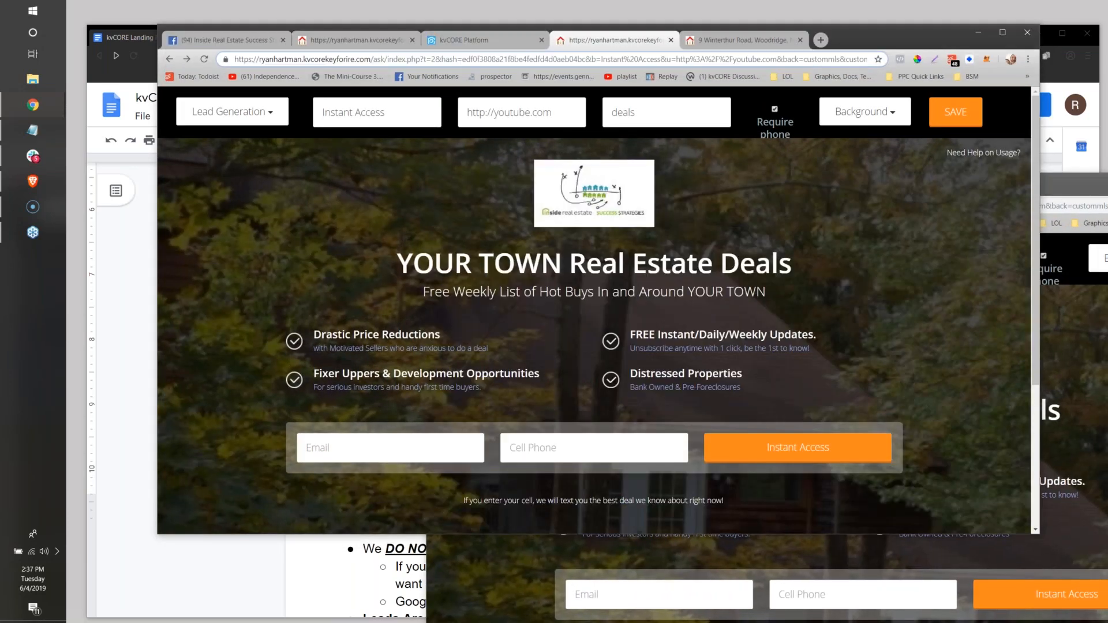
{"action": "left_click", "coordinate": [373, 59]}
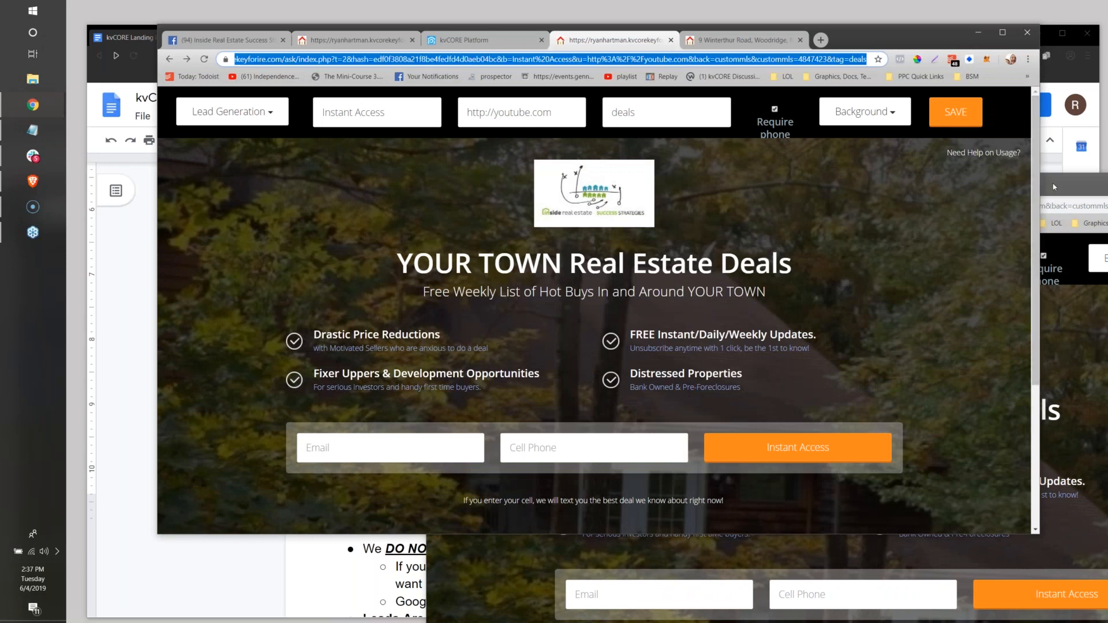
{"action": "left_click_drag", "start_coordinate": [1053, 186], "coordinate": [873, 189]}
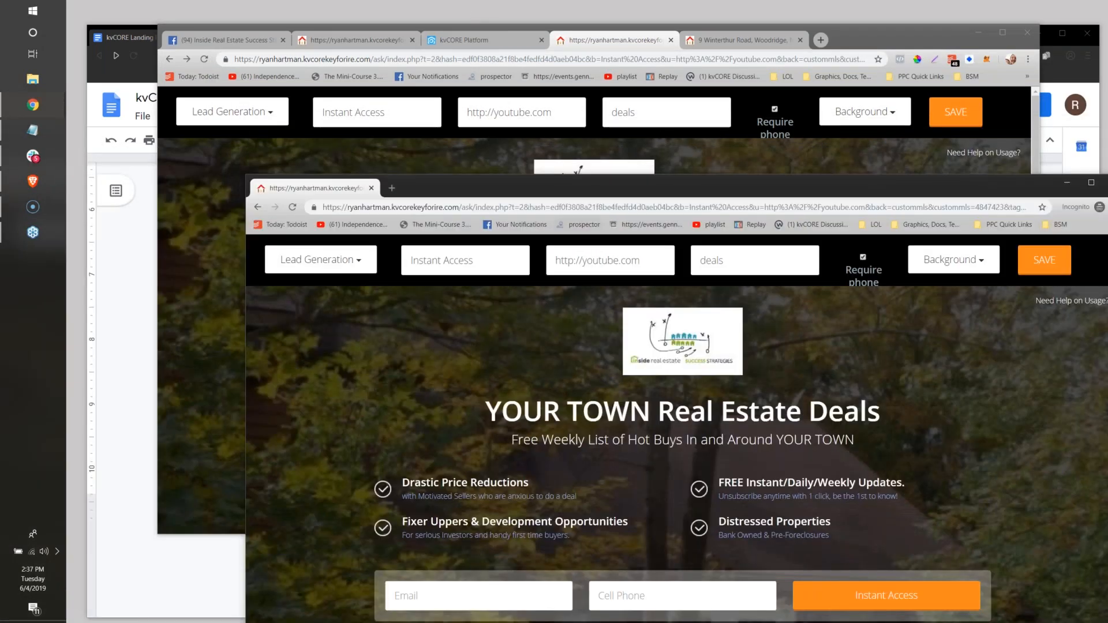
{"action": "left_click", "coordinate": [687, 59]}
{"action": "key", "text": "End"}
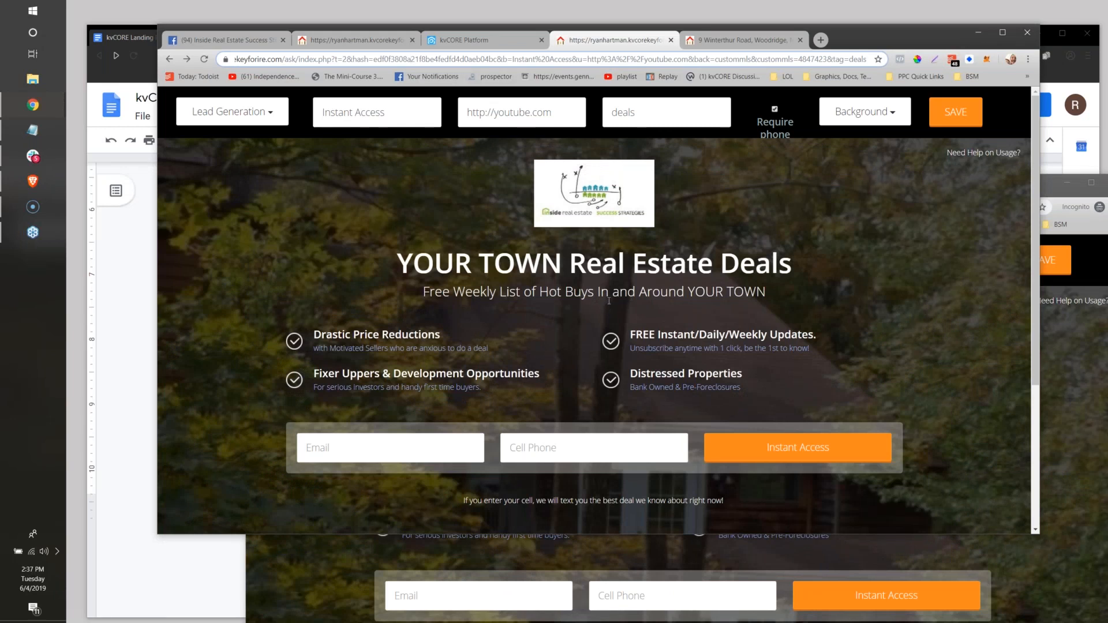
{"action": "left_click", "coordinate": [1068, 387]}
{"action": "left_click_drag", "start_coordinate": [981, 183], "coordinate": [1107, 190]}
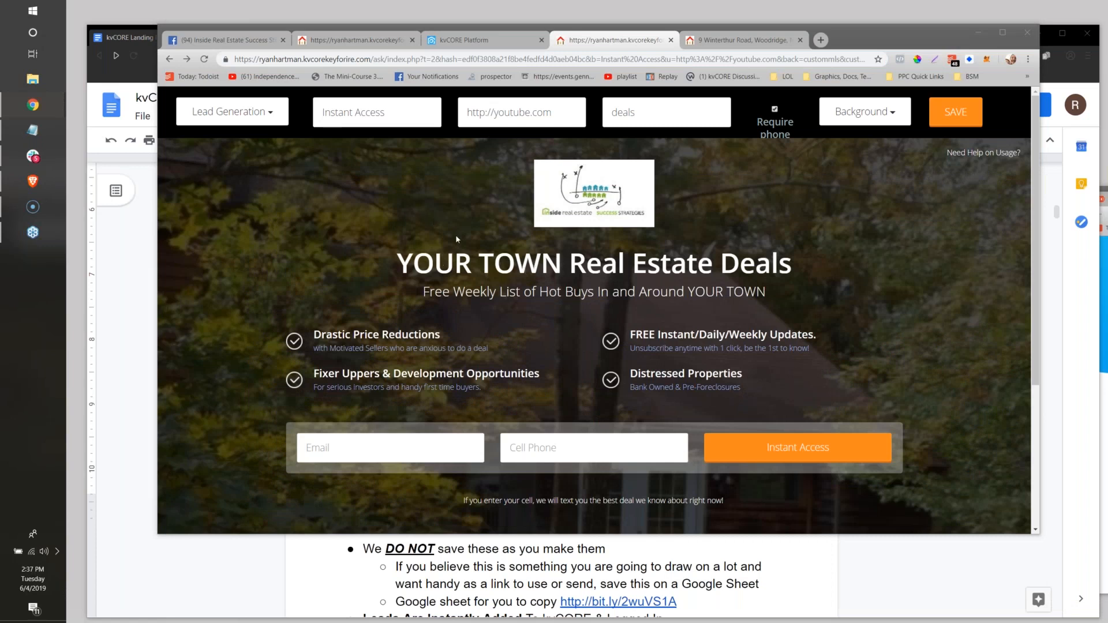
Switch to the kvCORE Landing Pages document in Google Docs and highlight the notes about not saving pages and the Google Sheet to copy.
{"action": "left_click", "coordinate": [231, 112]}
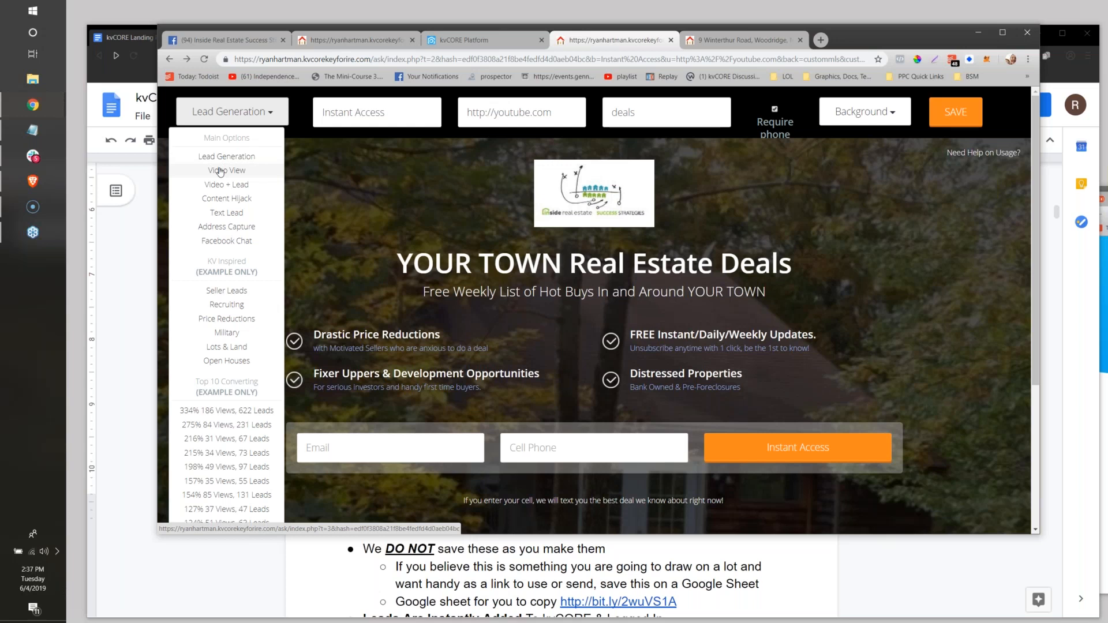
{"action": "left_click", "coordinate": [363, 583]}
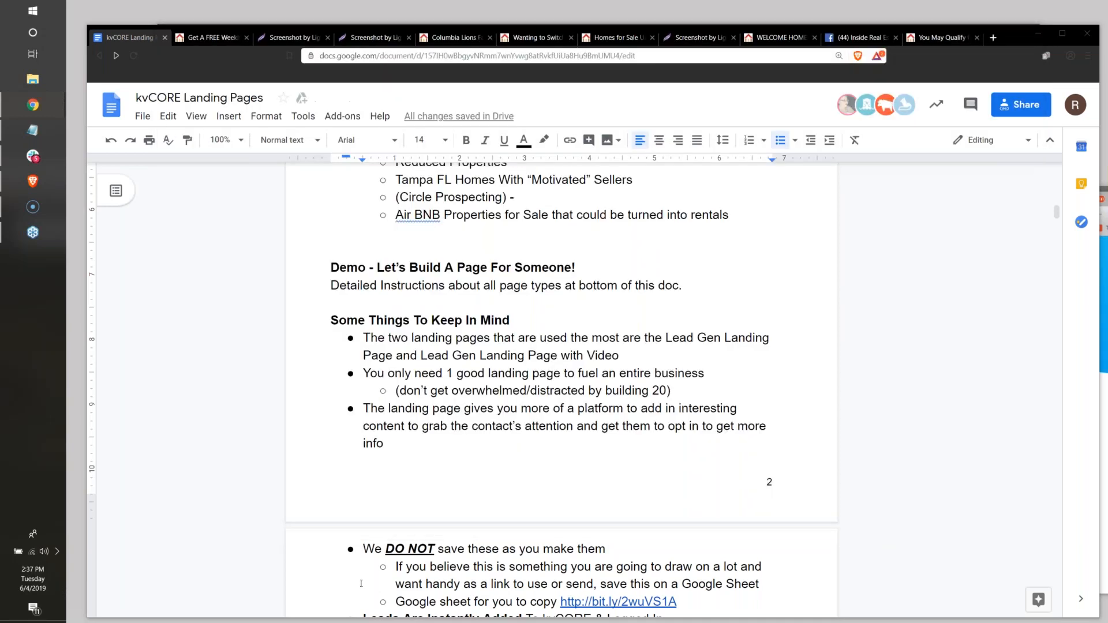
{"action": "scroll", "coordinate": [475, 420], "scroll_direction": "down", "scroll_amount": 3}
{"action": "scroll", "coordinate": [475, 420], "scroll_direction": "up", "scroll_amount": 15}
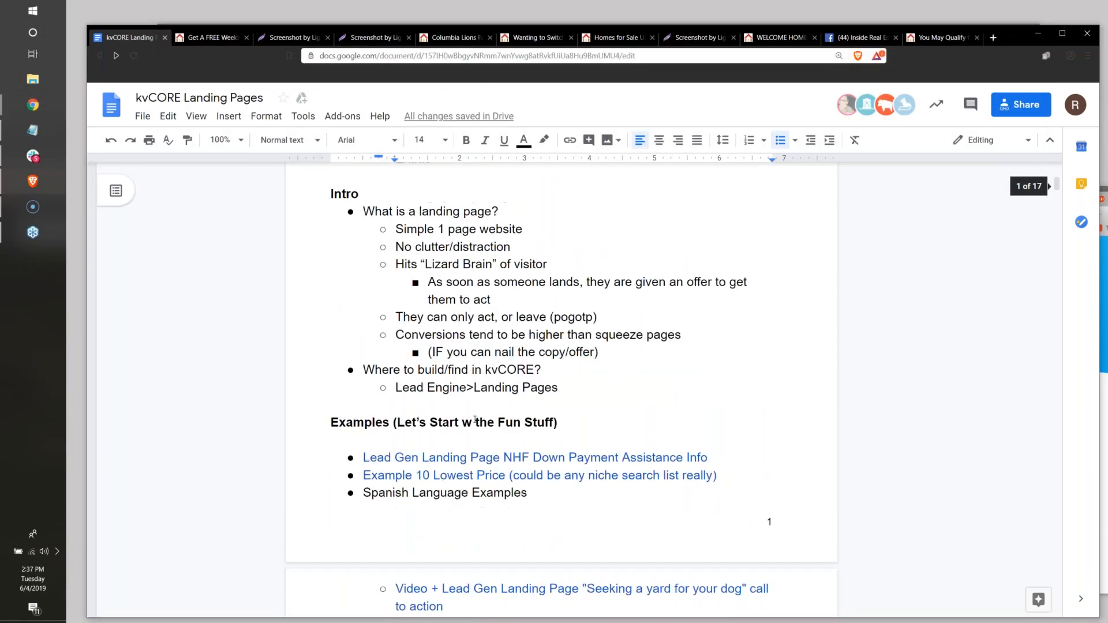
{"action": "scroll", "coordinate": [475, 420], "scroll_direction": "down", "scroll_amount": 5}
{"action": "scroll", "coordinate": [474, 419], "scroll_direction": "down", "scroll_amount": 10}
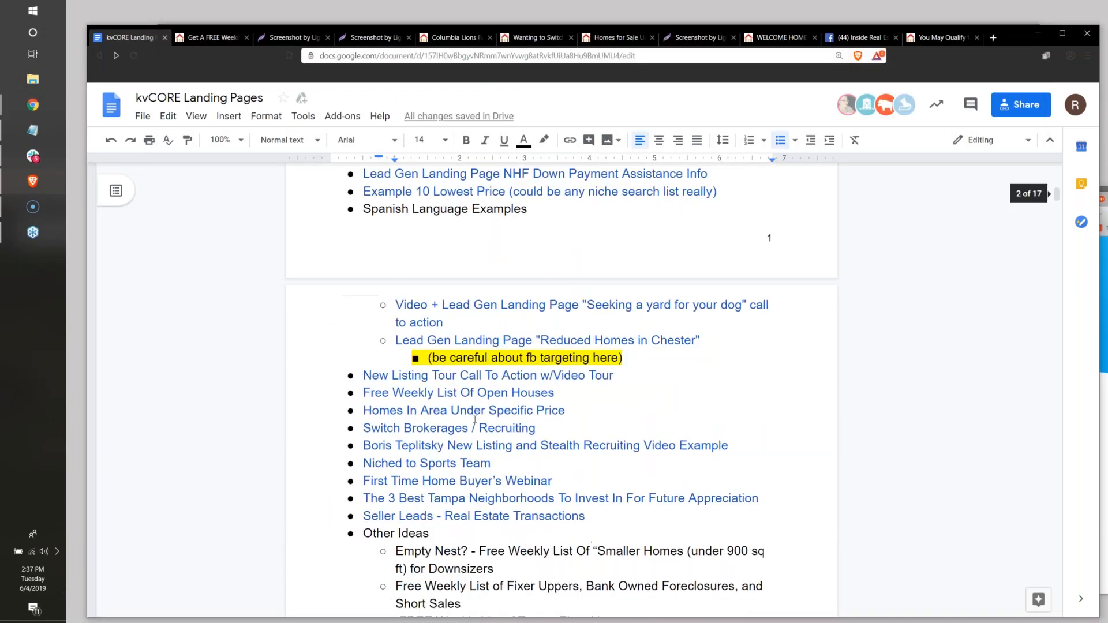
{"action": "scroll", "coordinate": [475, 419], "scroll_direction": "down", "scroll_amount": 7}
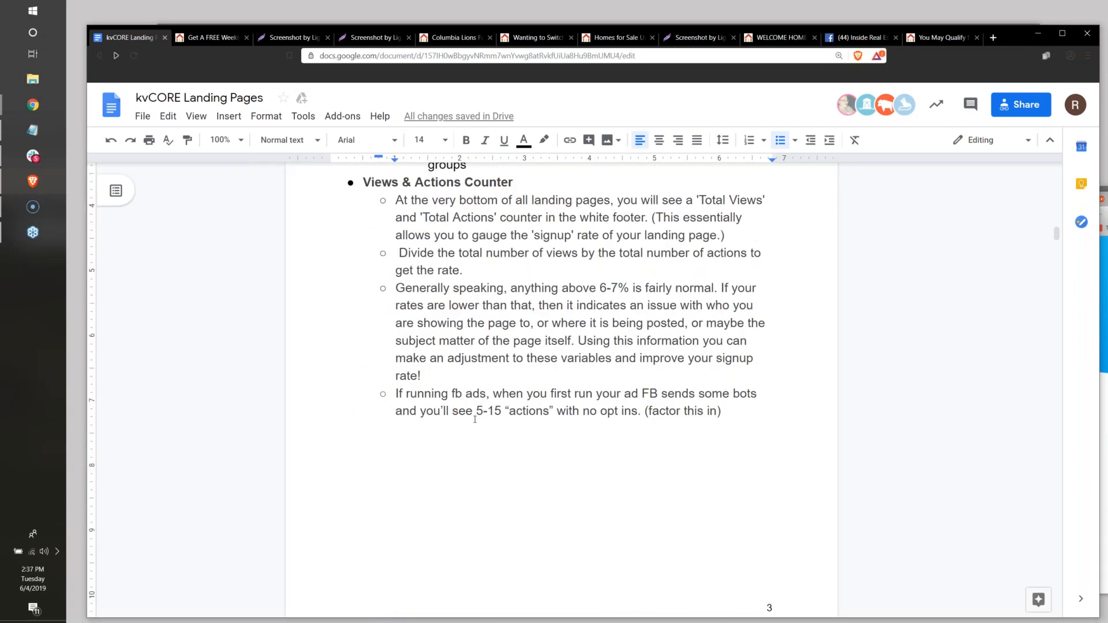
{"action": "scroll", "coordinate": [475, 419], "scroll_direction": "up", "scroll_amount": 5}
{"action": "scroll", "coordinate": [475, 419], "scroll_direction": "up", "scroll_amount": 1}
{"action": "left_click_drag", "start_coordinate": [435, 332], "coordinate": [610, 332]}
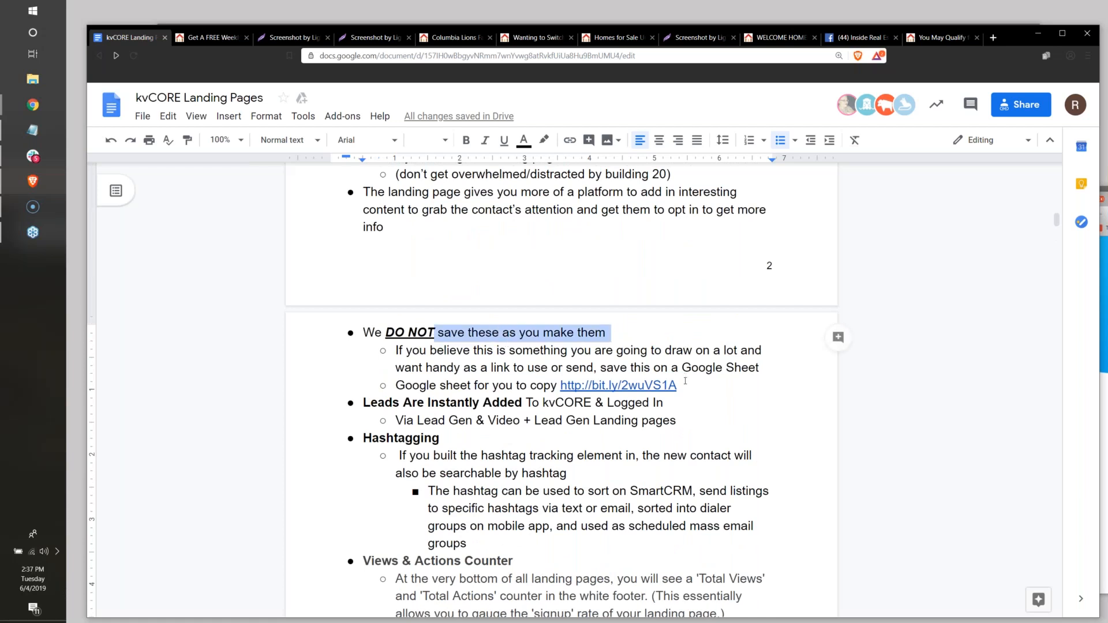
{"action": "left_click_drag", "start_coordinate": [677, 385], "coordinate": [383, 343]}
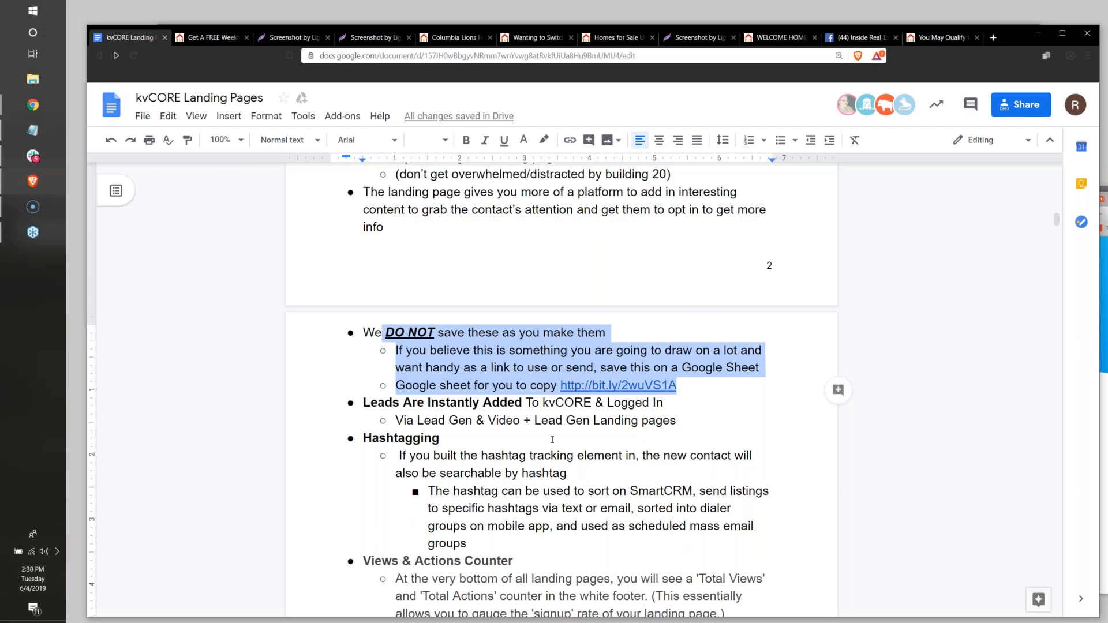
Bring the incognito builder window in front of the document and switch its page type from Lead Generation to Address Capture.
{"action": "left_click", "coordinate": [553, 438]}
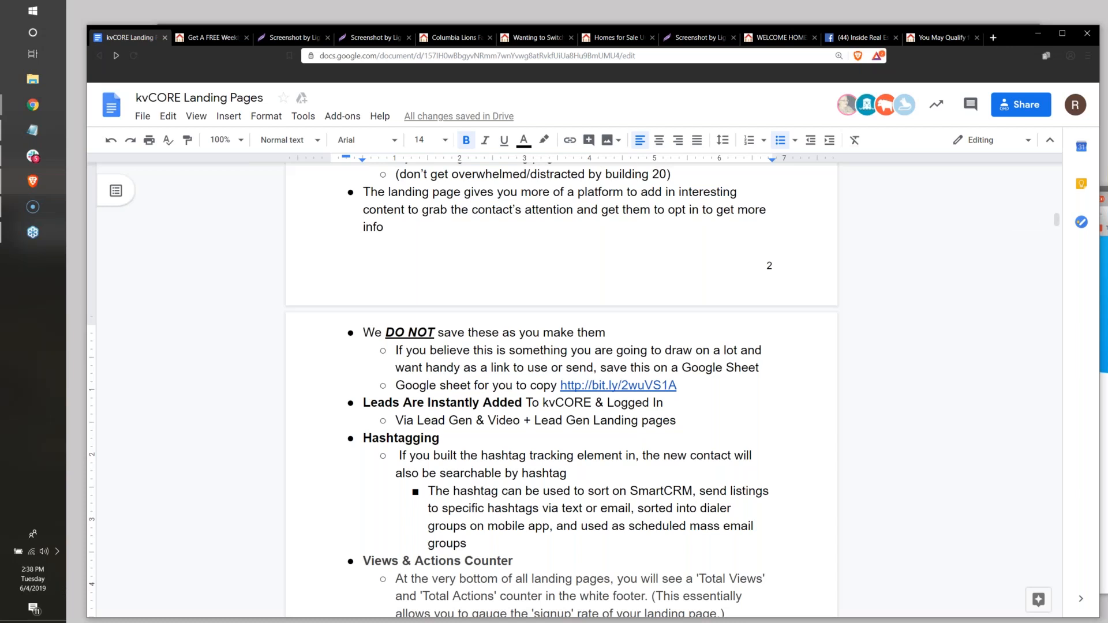
{"action": "left_click_drag", "start_coordinate": [1107, 173], "coordinate": [680, 115]}
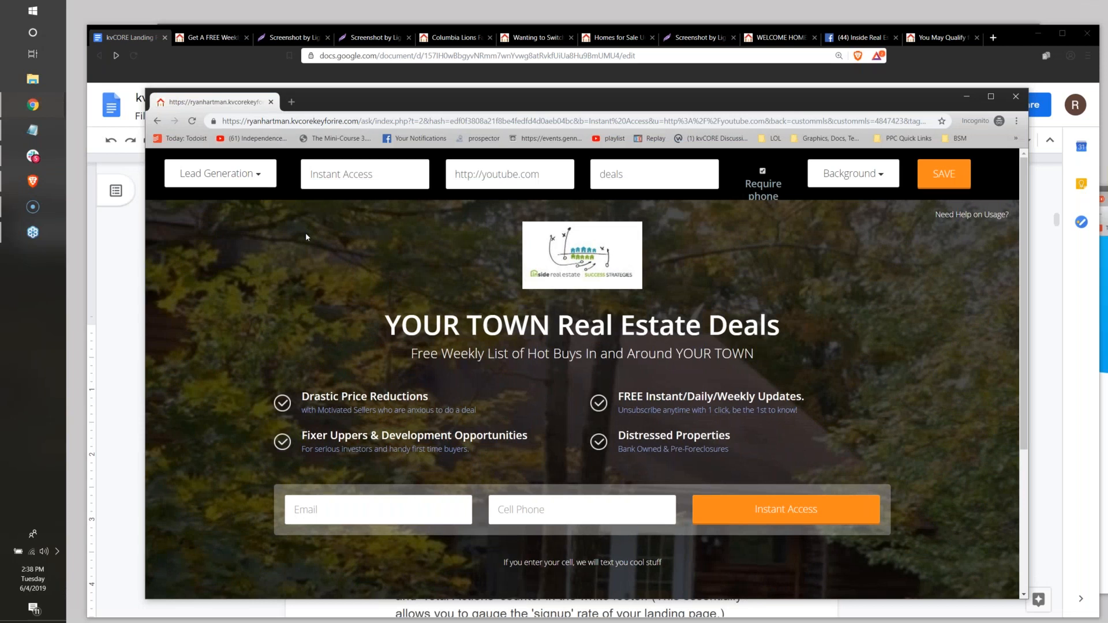
{"action": "left_click", "coordinate": [221, 173]}
{"action": "scroll", "coordinate": [216, 393], "scroll_direction": "down", "scroll_amount": 2}
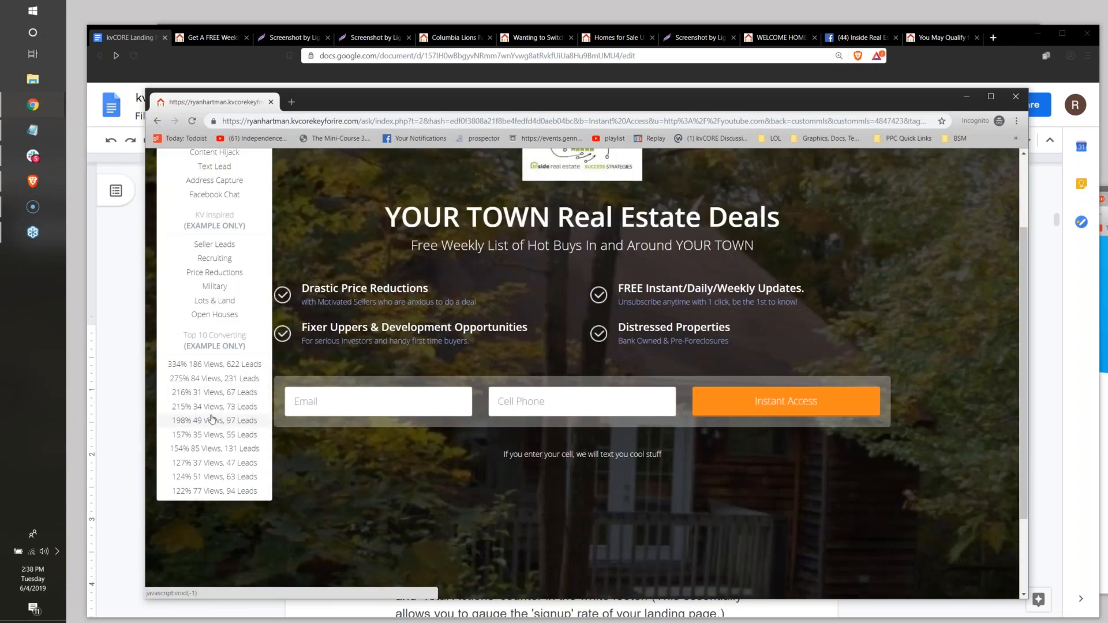
{"action": "scroll", "coordinate": [212, 420], "scroll_direction": "up", "scroll_amount": 2}
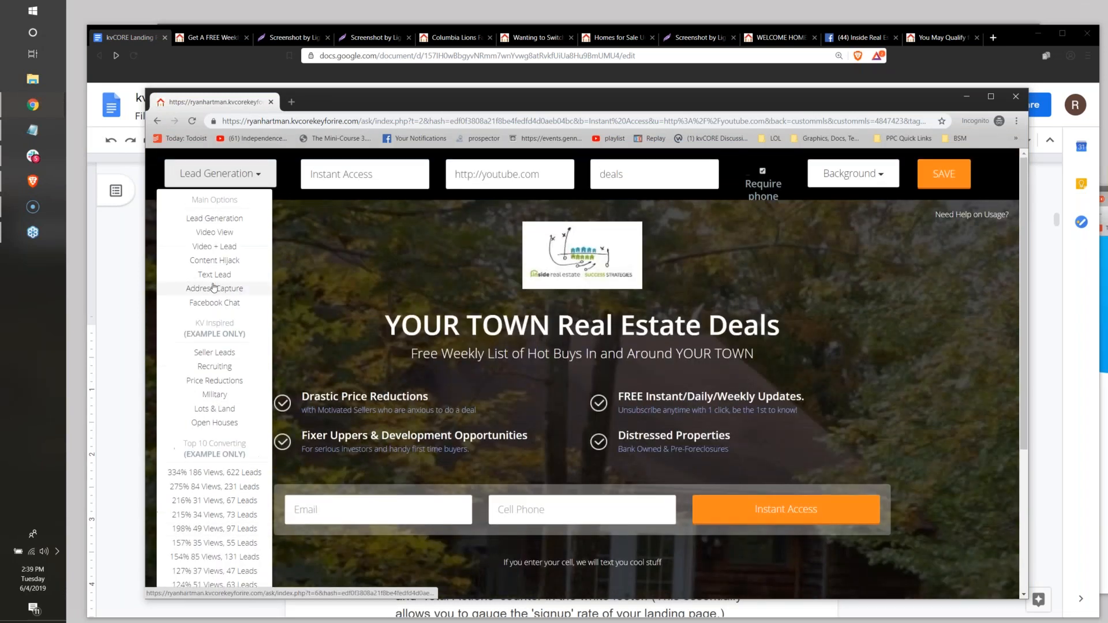
{"action": "left_click", "coordinate": [212, 288]}
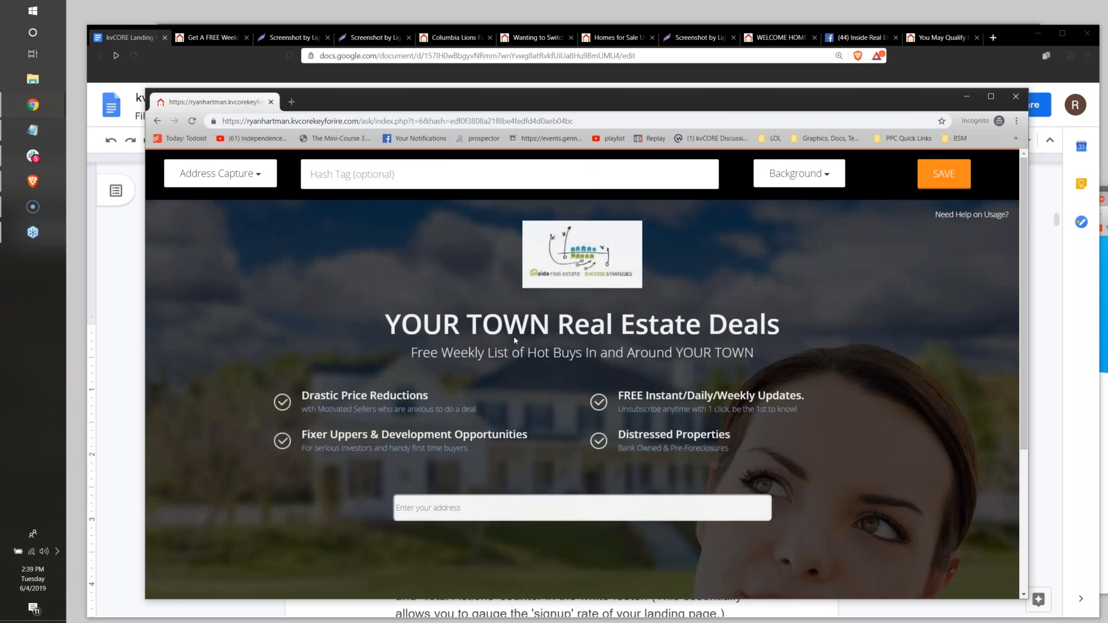
Replace the Address Capture page headline with "Be notified whenever one of your neighbors puts their house up for sale..".
{"action": "left_click_drag", "start_coordinate": [401, 326], "coordinate": [676, 379]}
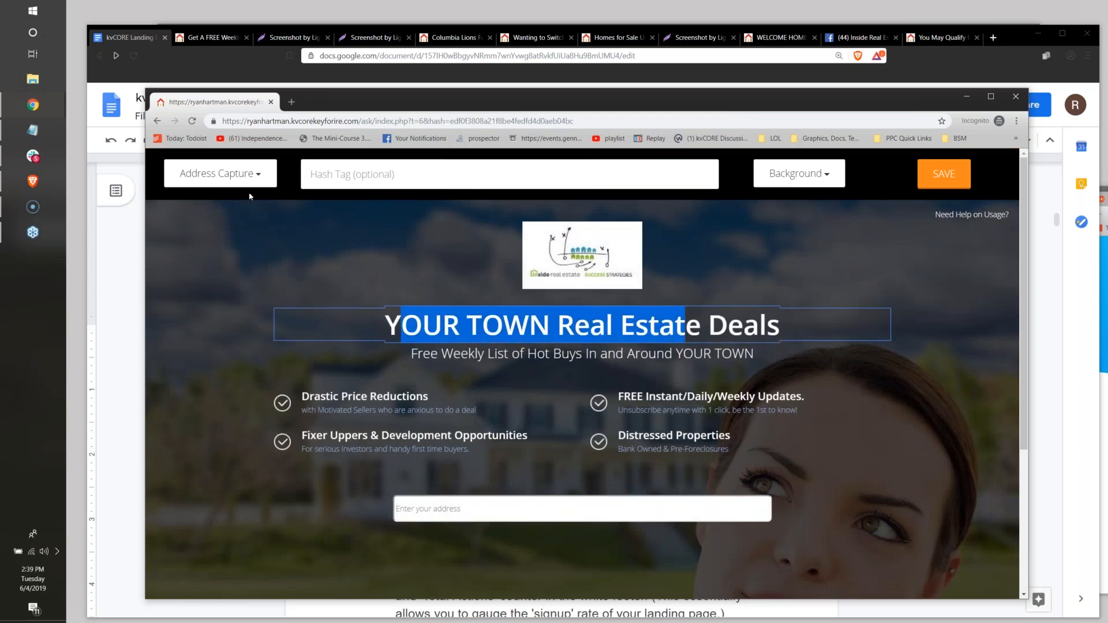
{"action": "left_click", "coordinate": [481, 510]}
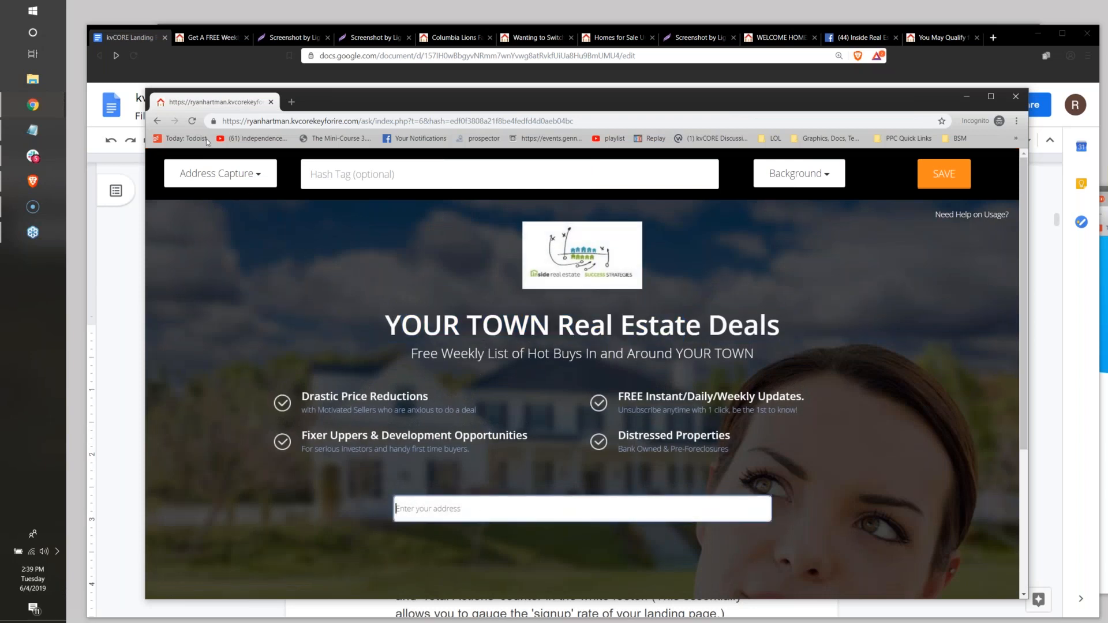
{"action": "left_click", "coordinate": [215, 170]}
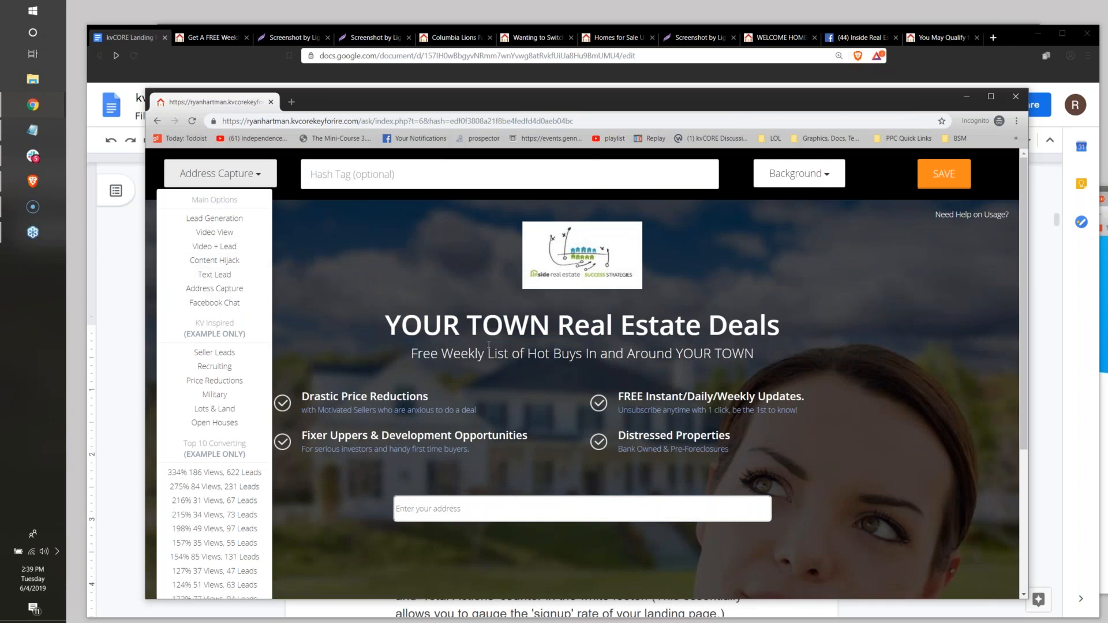
{"action": "left_click", "coordinate": [409, 321]}
{"action": "left_click", "coordinate": [408, 321]}
{"action": "left_click_drag", "start_coordinate": [386, 323], "coordinate": [1027, 312]}
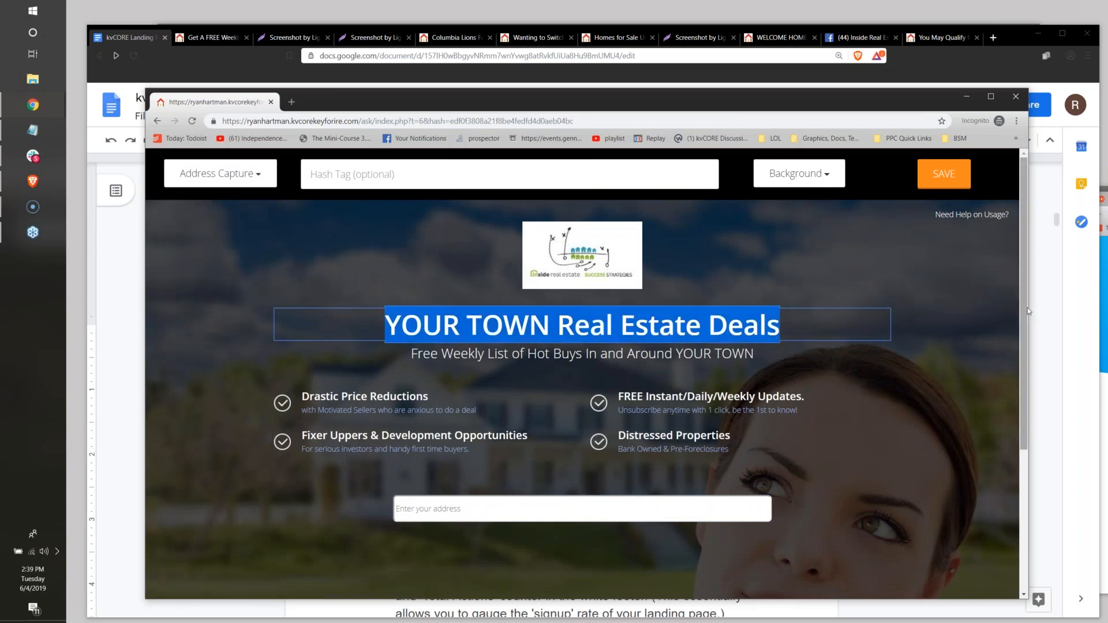
{"action": "type", "text": "Be notified"}
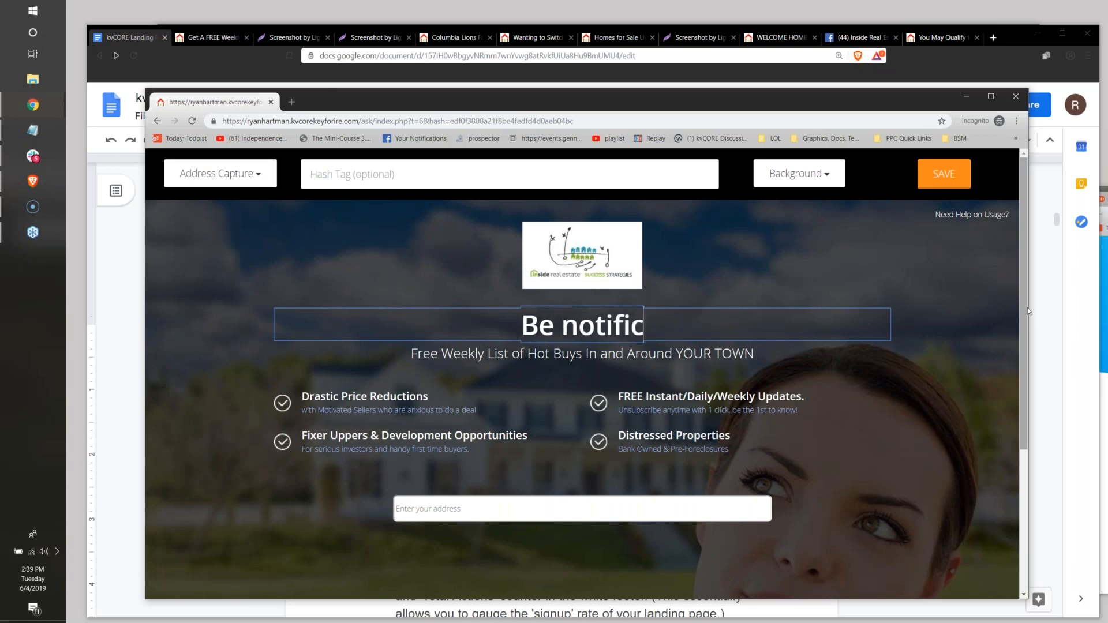
{"action": "type", "text": " whenever one"}
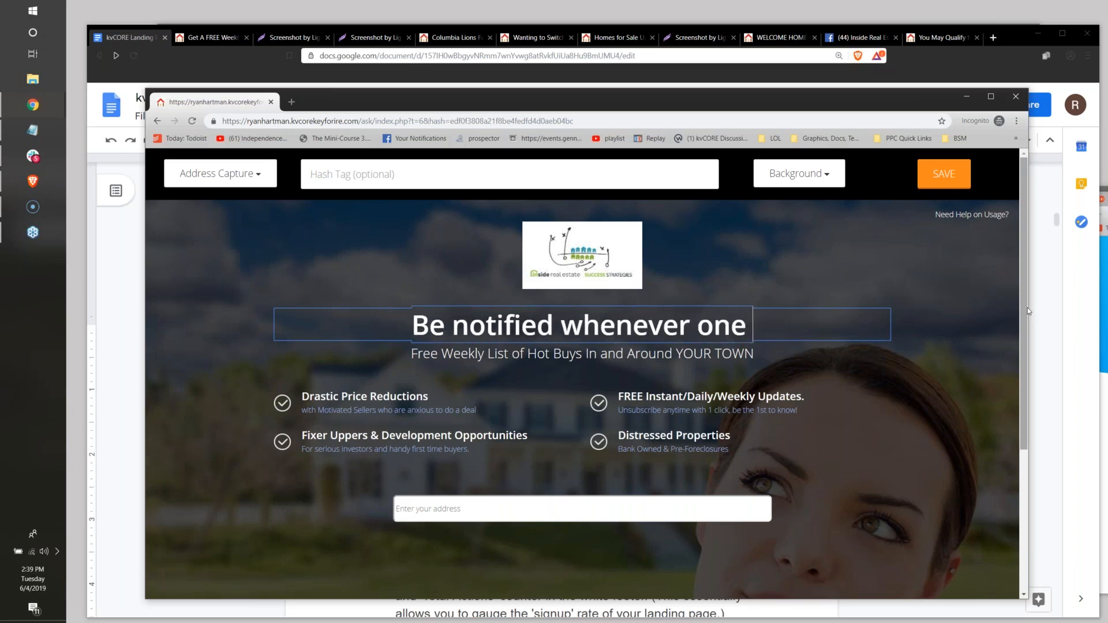
{"action": "type", "text": " of your neighbo"}
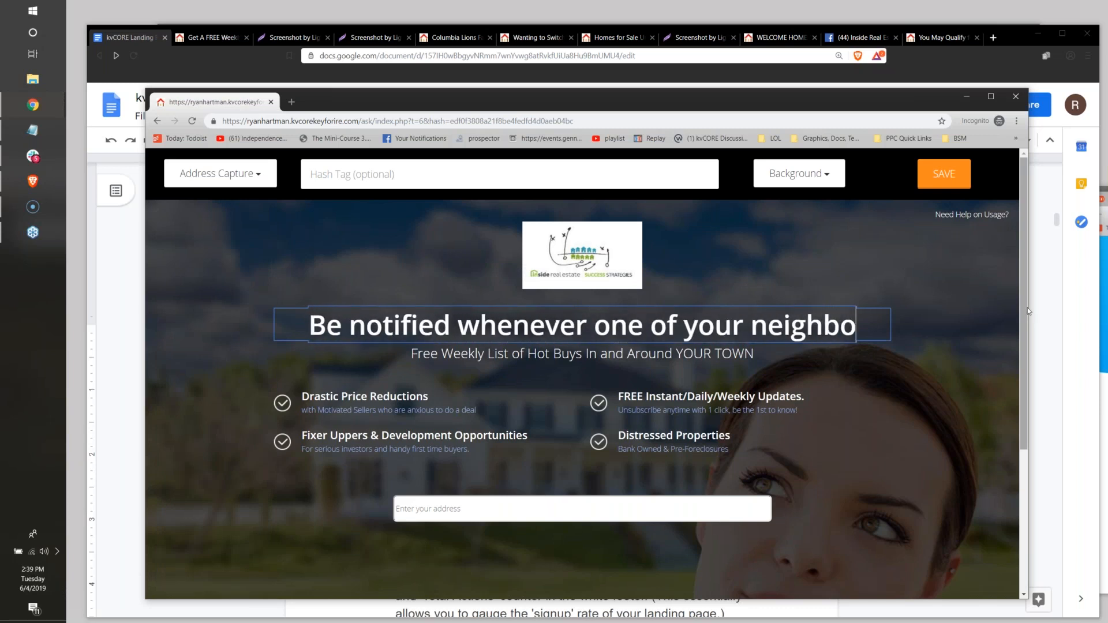
{"action": "type", "text": "rs puts"}
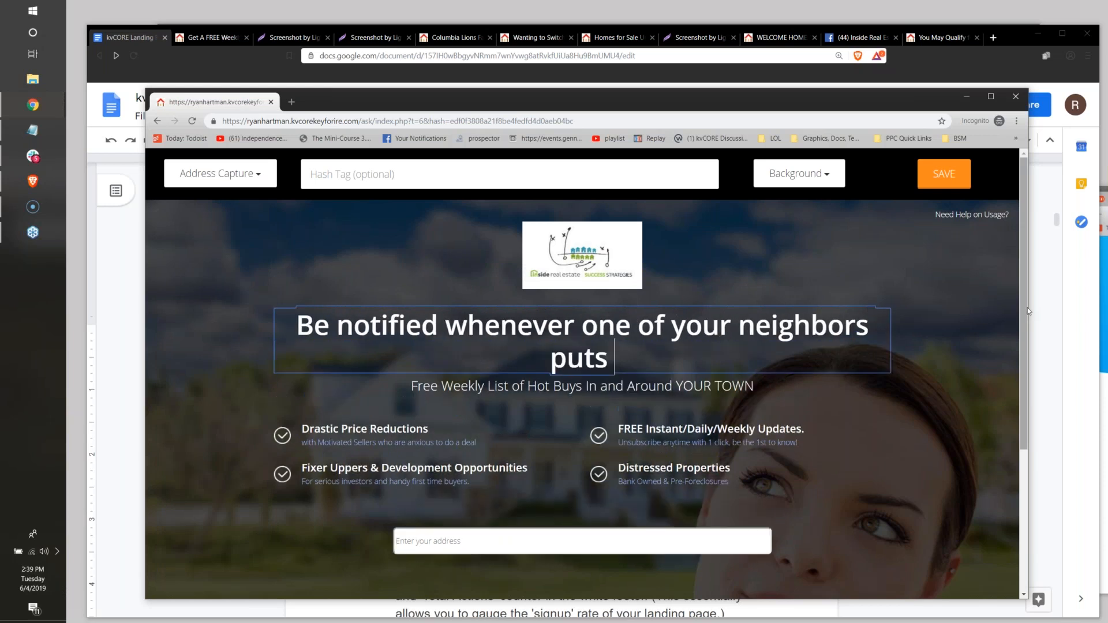
{"action": "type", "text": " their house up"}
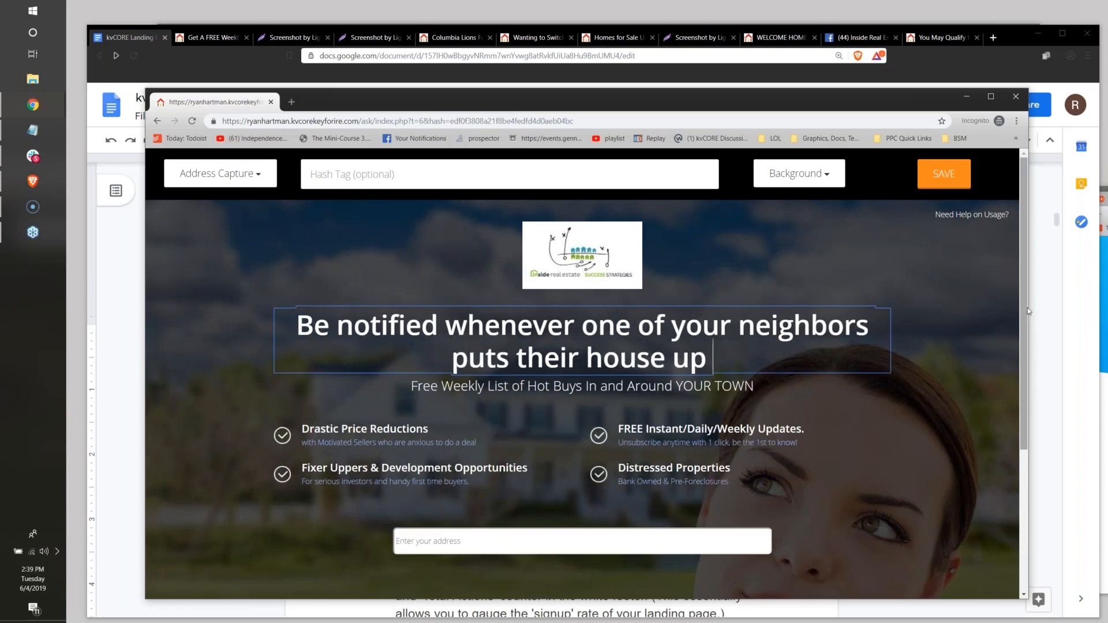
{"action": "type", "text": " for sale.."}
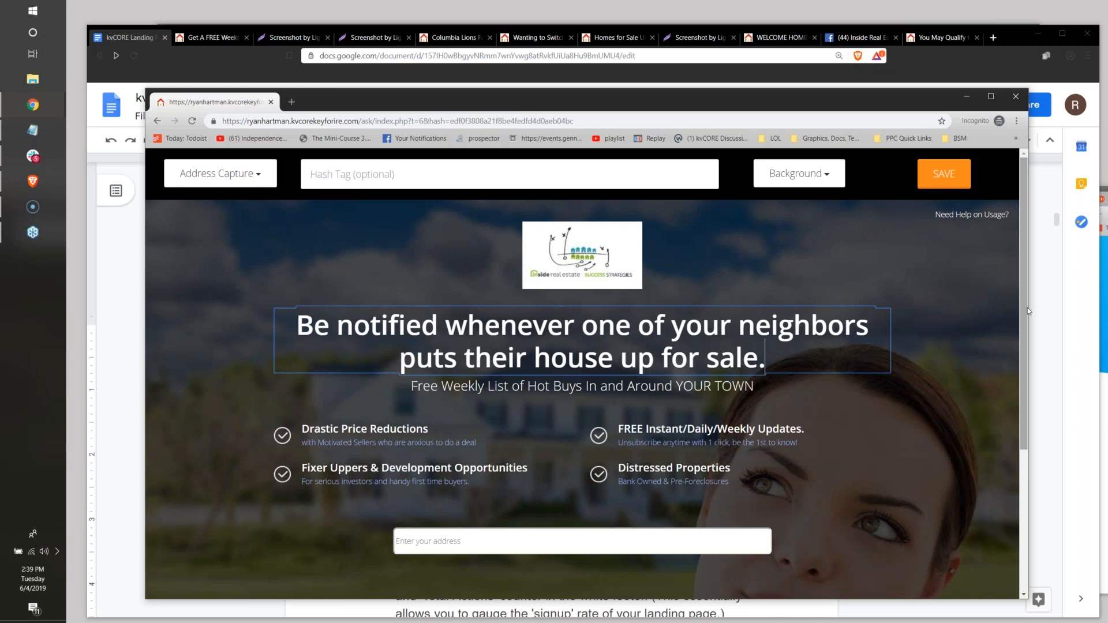
Remove the subheading and all four checkmark bullet points from the Address Capture page, leaving the headline and address field.
{"action": "scroll", "coordinate": [1038, 312], "scroll_direction": "down", "scroll_amount": 2}
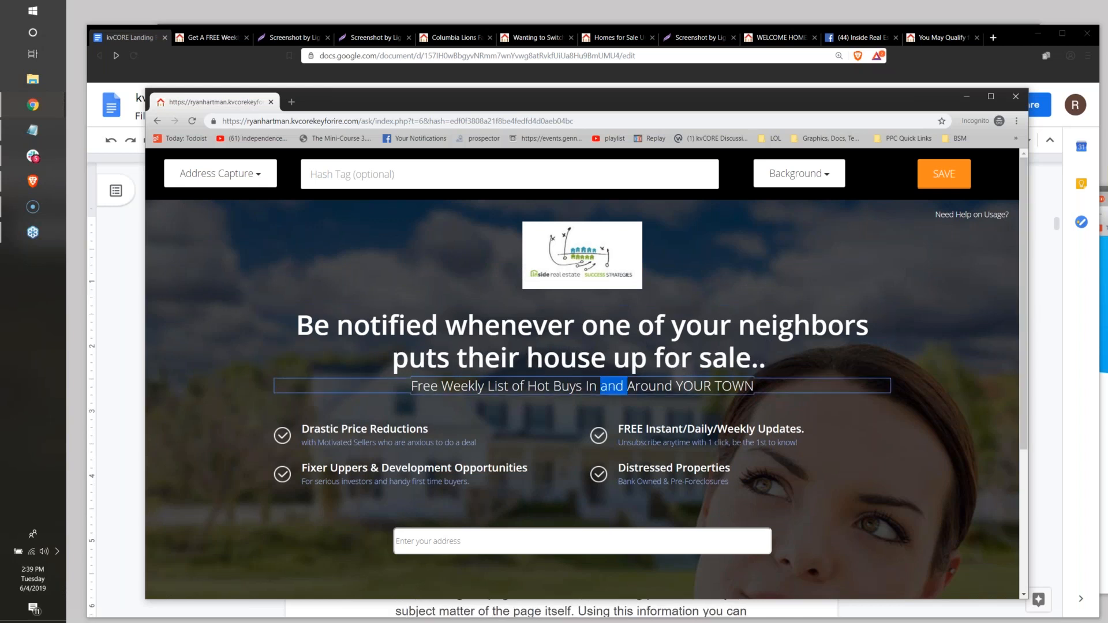
{"action": "left_click", "coordinate": [661, 392]}
{"action": "left_click", "coordinate": [661, 407]}
{"action": "left_click", "coordinate": [662, 407]}
{"action": "double_click", "coordinate": [661, 418]}
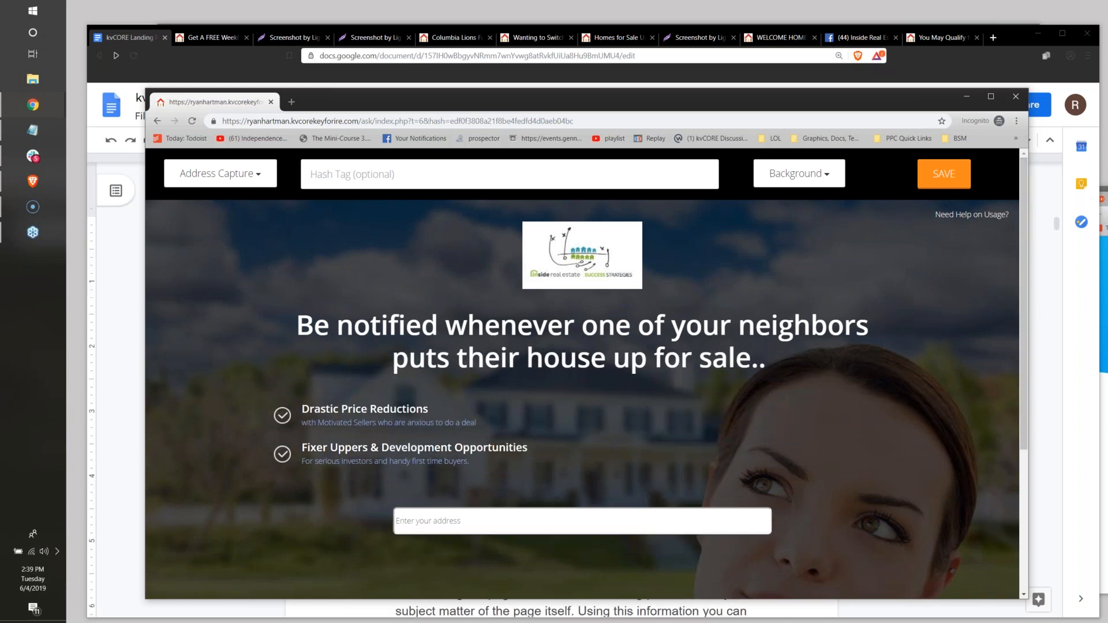
{"action": "double_click", "coordinate": [415, 418]}
{"action": "double_click", "coordinate": [401, 403]}
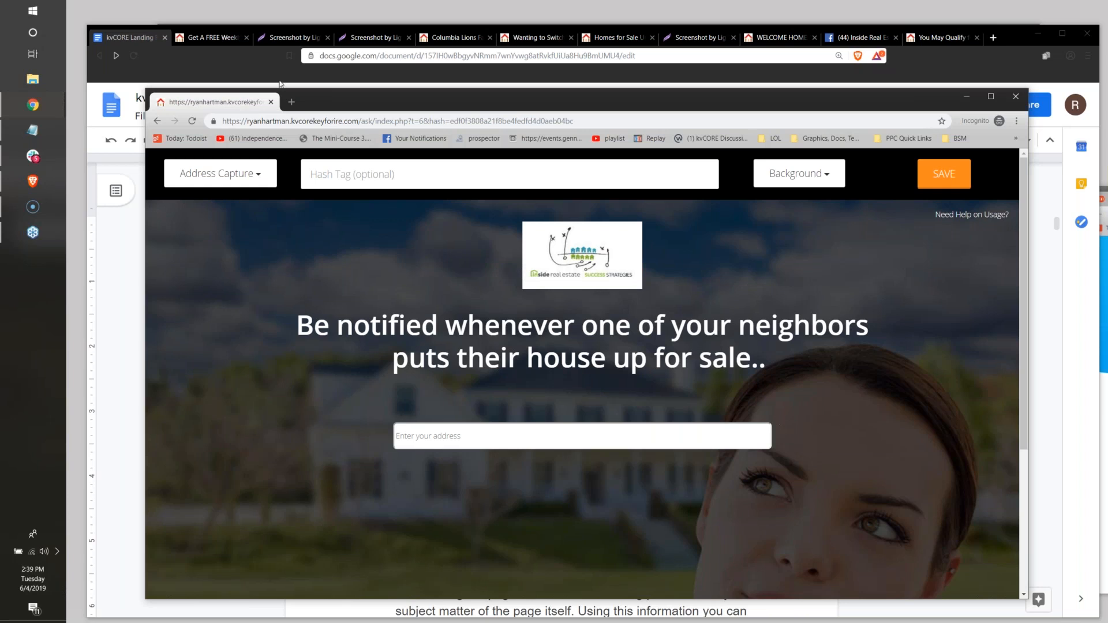
Move the builder window aside slightly and change the page type to Facebook Chat.
{"action": "left_click_drag", "start_coordinate": [356, 98], "coordinate": [292, 98]}
{"action": "left_click", "coordinate": [188, 164]}
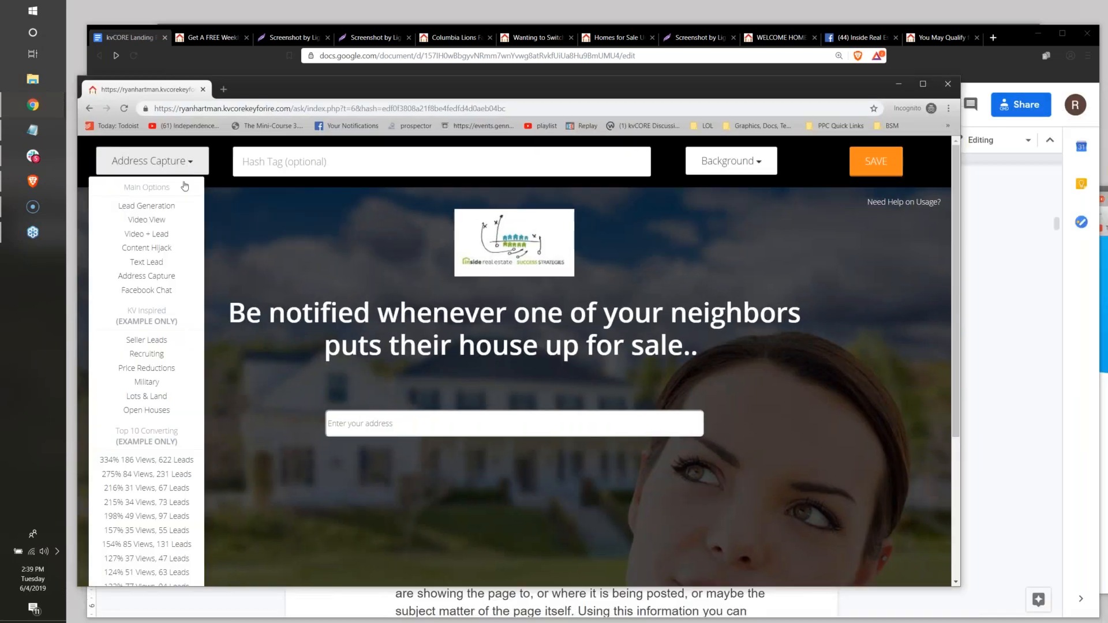
{"action": "left_click", "coordinate": [163, 288]}
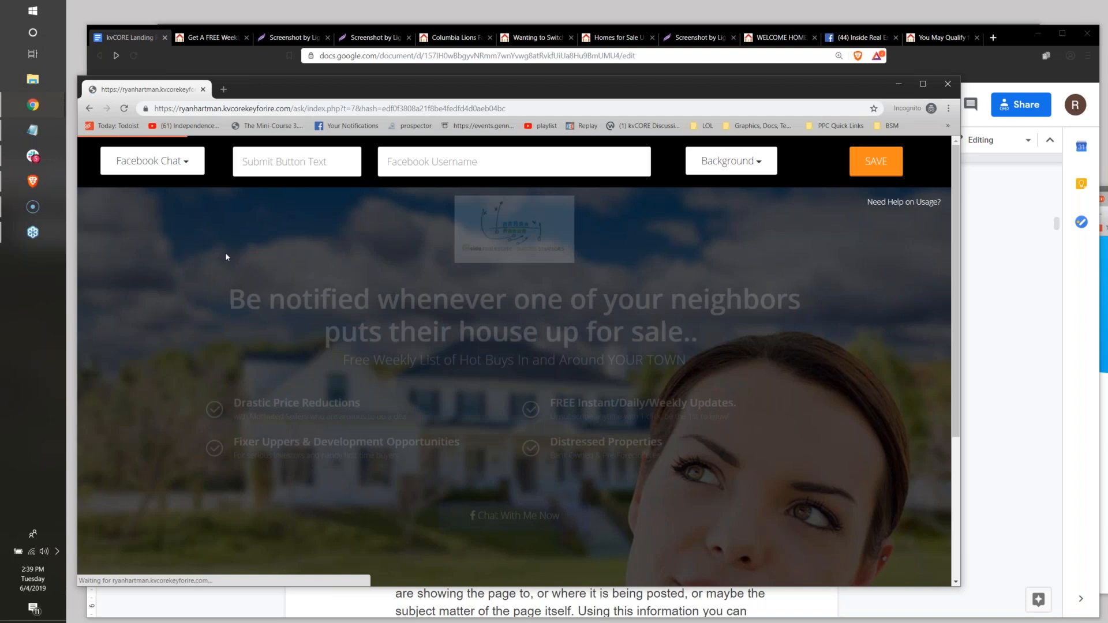
Remove the logo, subheading and all four checkmark bullet points from the Facebook Chat page.
{"action": "scroll", "coordinate": [484, 200], "scroll_direction": "down", "scroll_amount": 1}
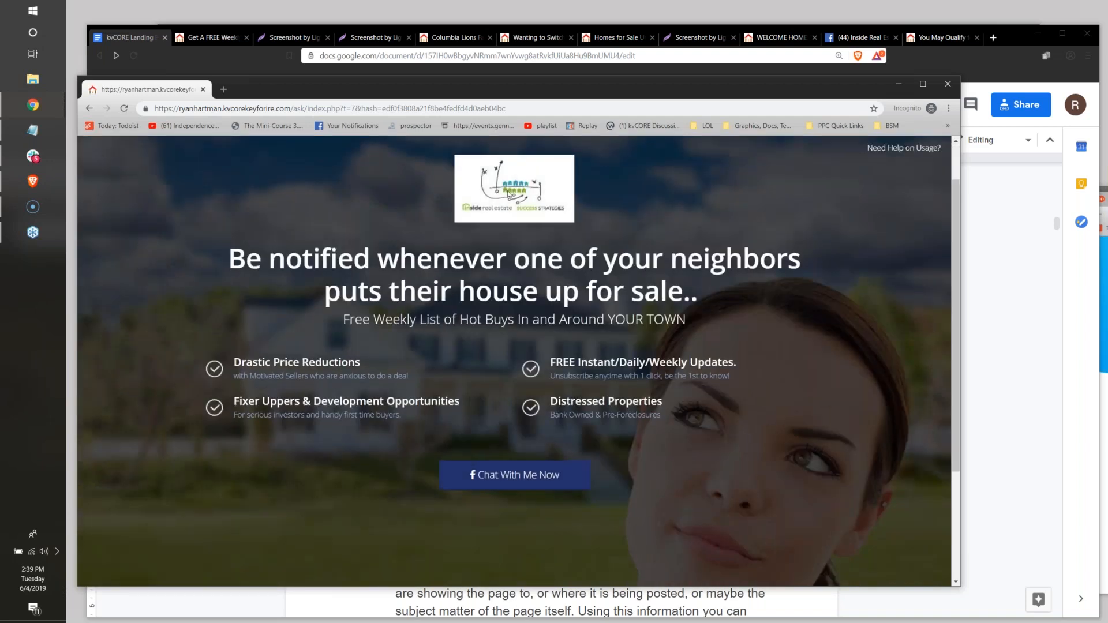
{"action": "left_click", "coordinate": [508, 189]}
{"action": "left_click", "coordinate": [570, 181]}
{"action": "double_click", "coordinate": [475, 246]}
{"action": "double_click", "coordinate": [380, 277]}
{"action": "double_click", "coordinate": [352, 265]}
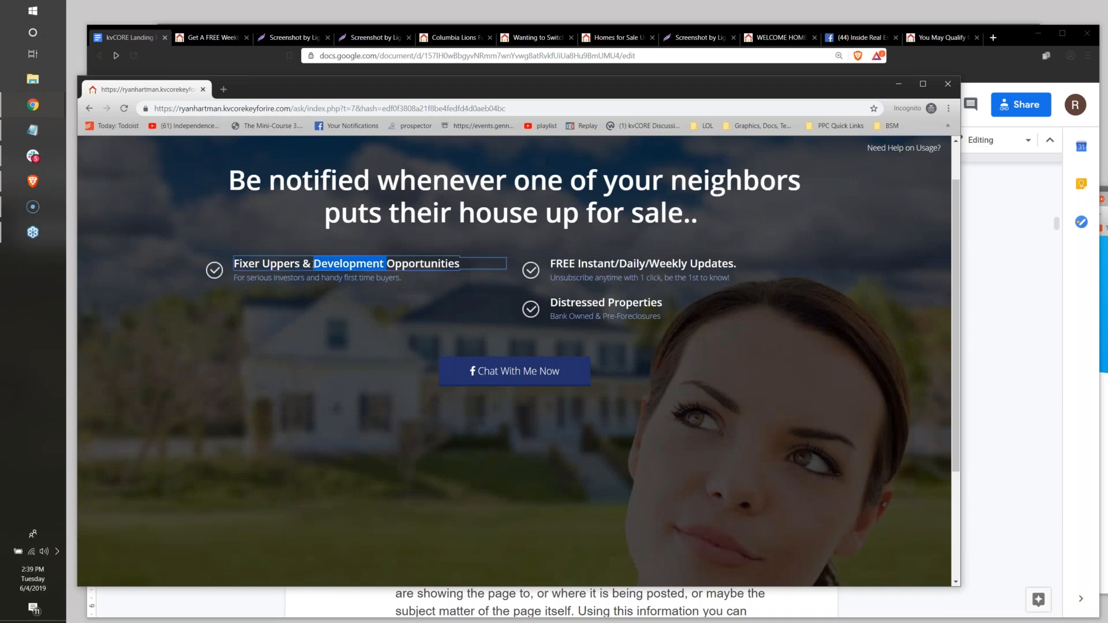
{"action": "double_click", "coordinate": [675, 267]}
{"action": "double_click", "coordinate": [572, 269]}
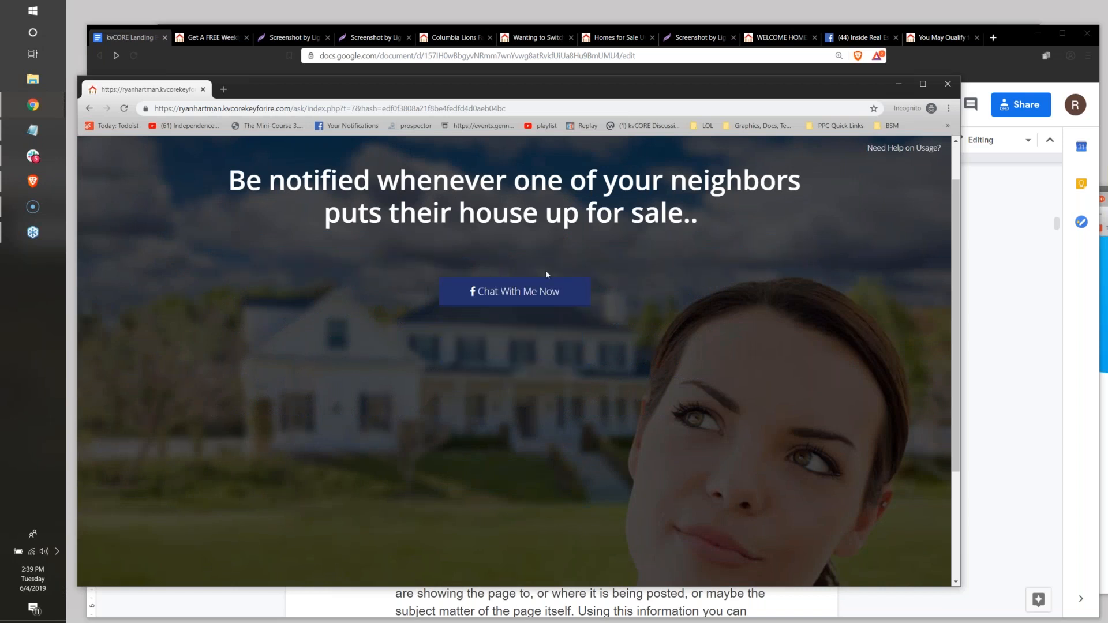
Replace the Facebook Chat headline with "Looking For An Agent Who Understands First Time Home Buyer Down Payment Assistance Programs?".
{"action": "scroll", "coordinate": [440, 343], "scroll_direction": "up", "scroll_amount": 2}
{"action": "left_click", "coordinate": [268, 235]}
{"action": "left_click_drag", "start_coordinate": [227, 235], "coordinate": [715, 257]}
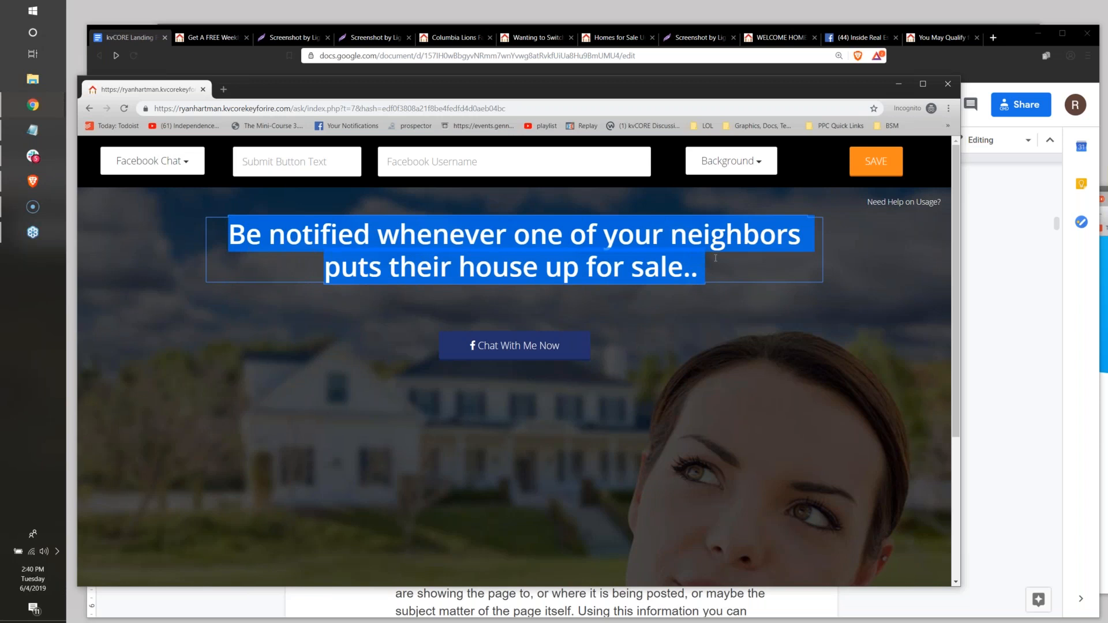
{"action": "key", "text": "BackSpace"}
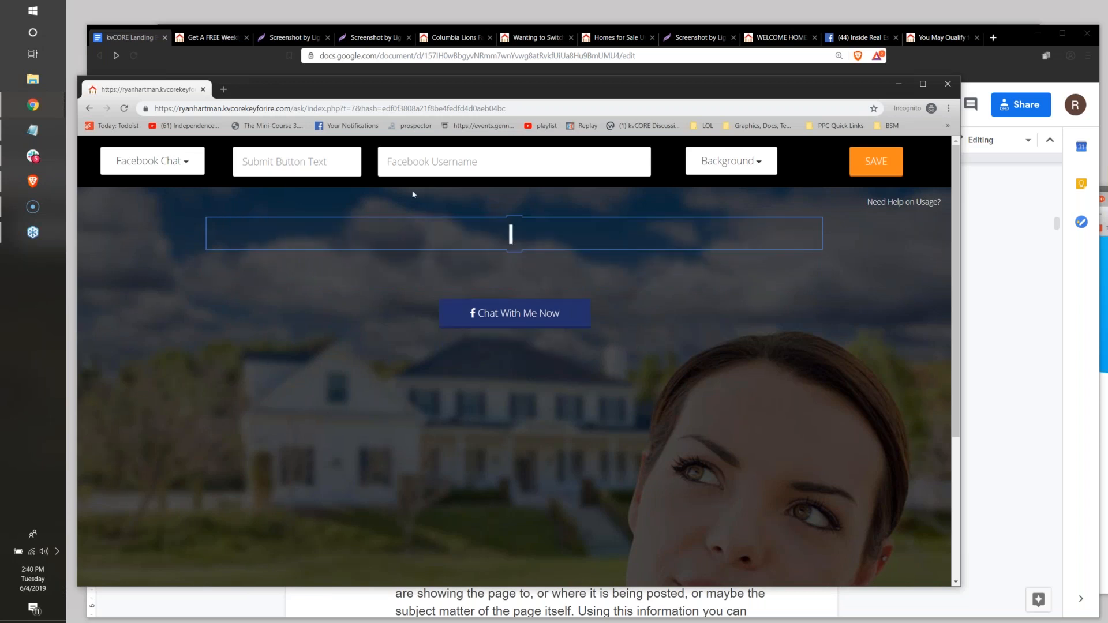
{"action": "left_click", "coordinate": [307, 167]}
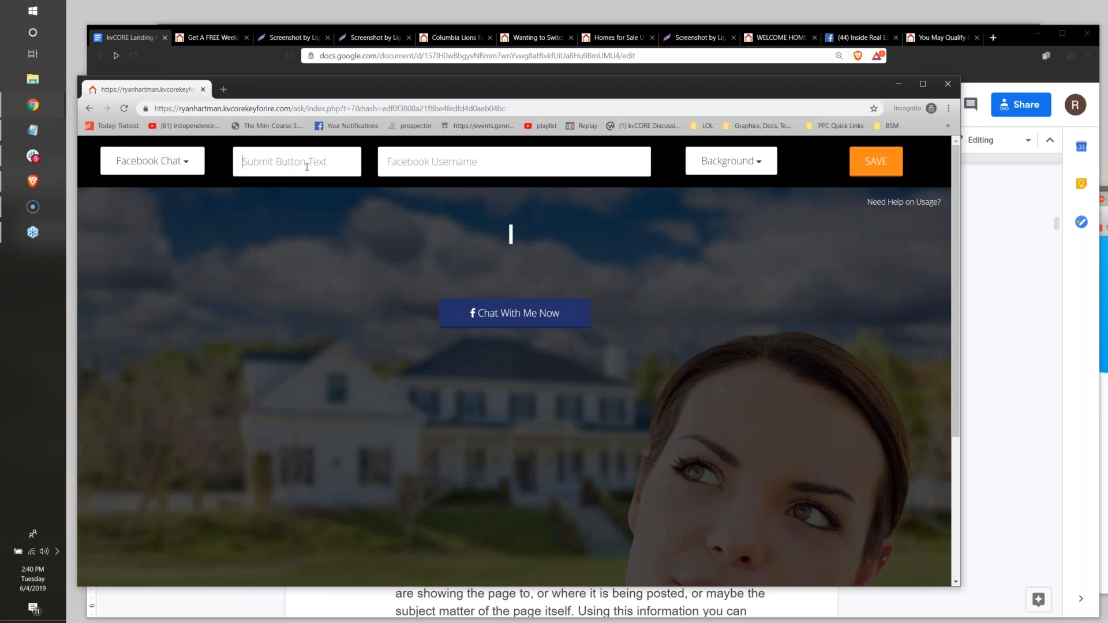
{"action": "left_click", "coordinate": [510, 234]}
{"action": "type", "text": "Looking For An"}
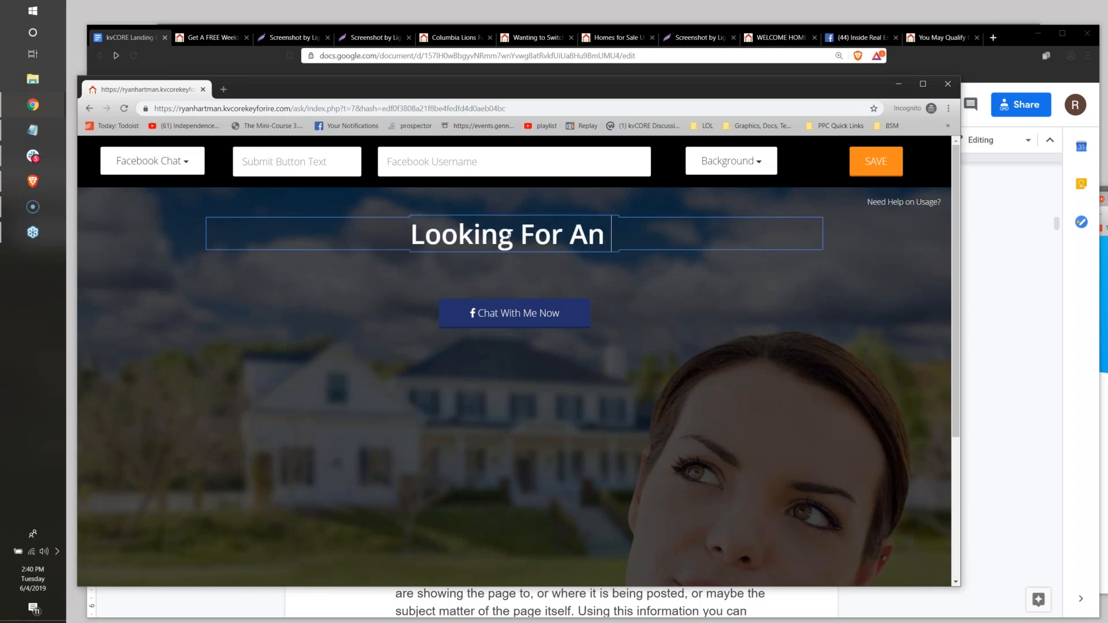
{"action": "type", "text": " Agent Who U"}
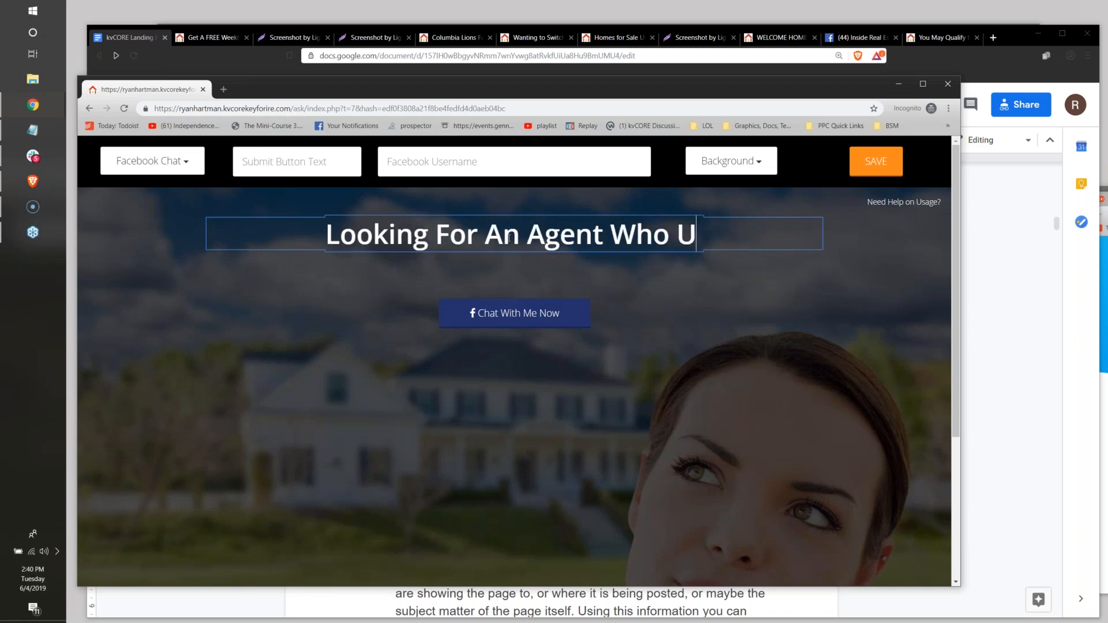
{"action": "type", "text": "nderstands"}
{"action": "type", "text": "Firs"}
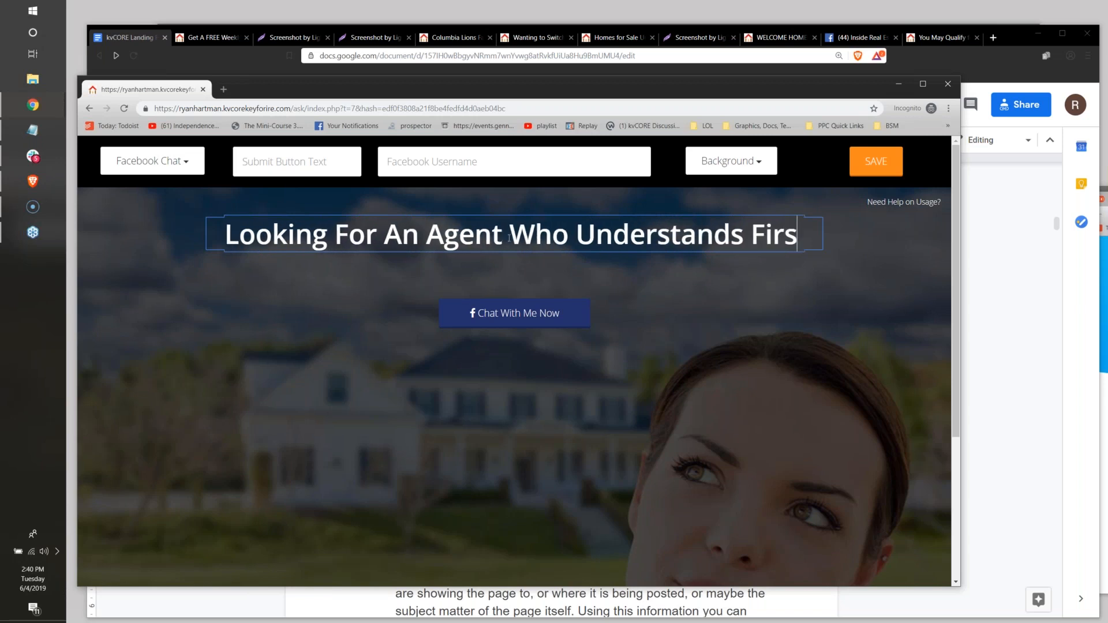
{"action": "type", "text": "t Time Home Buyer Down P"}
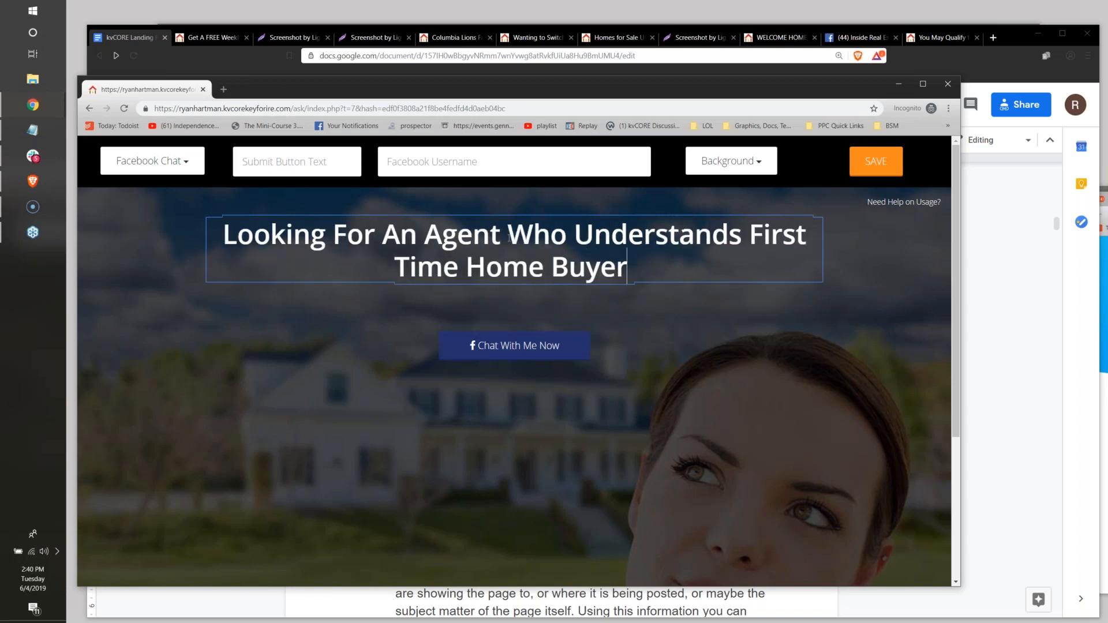
{"action": "type", "text": "aym"}
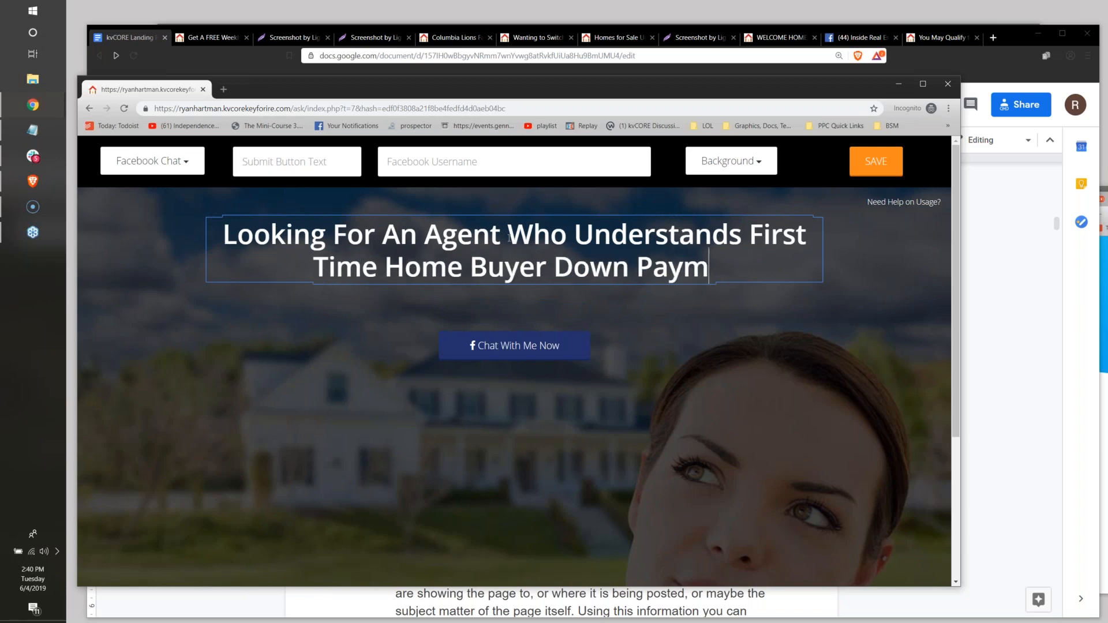
{"action": "type", "text": "ent Assistance Programs?"}
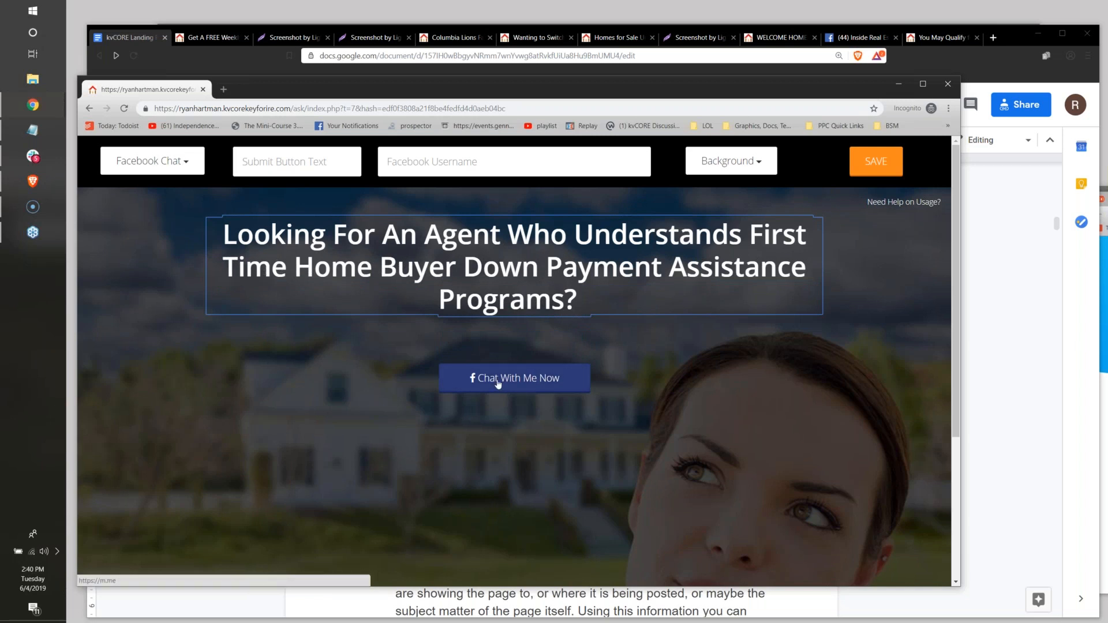
Set the Facebook username for the chat page to houseyourmom and apply it.
{"action": "left_click", "coordinate": [416, 162]}
{"action": "type", "text": "houseyourmom"}
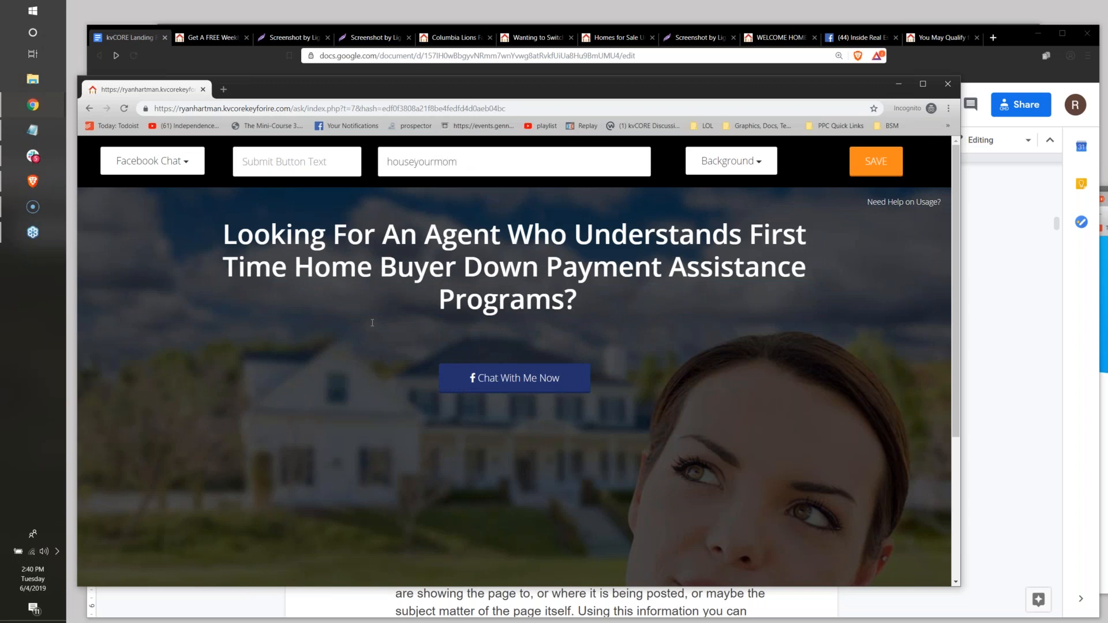
{"action": "key", "text": "Return"}
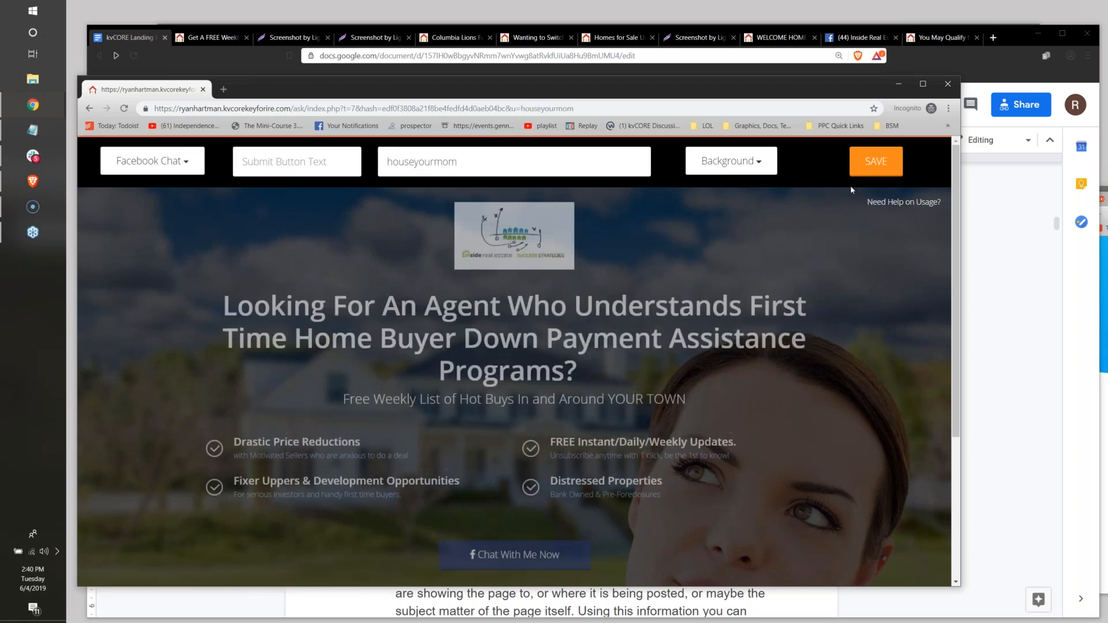
Remove the reloaded subheading and four bullet points again, keeping the logo, headline and Chat With Me Now button.
{"action": "double_click", "coordinate": [371, 430]}
{"action": "double_click", "coordinate": [370, 429]}
{"action": "left_click", "coordinate": [562, 429]}
{"action": "double_click", "coordinate": [531, 435]}
{"action": "double_click", "coordinate": [565, 431]}
{"action": "double_click", "coordinate": [568, 430]}
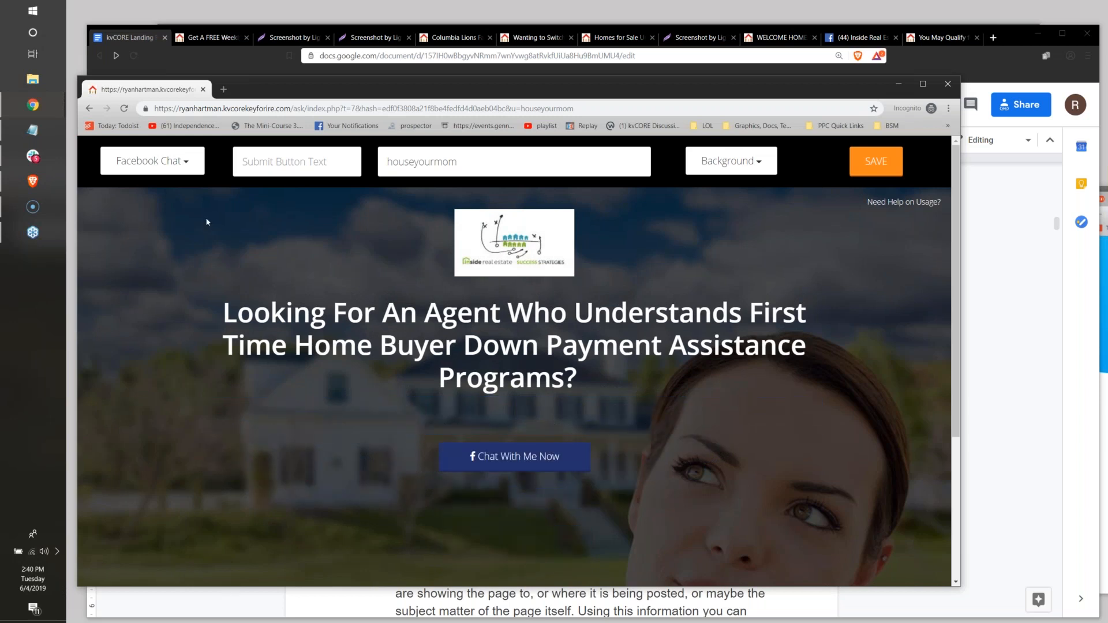
Switch the page type to Text Lead and remove the subheading and all four checkmark bullet points.
{"action": "left_click", "coordinate": [151, 161]}
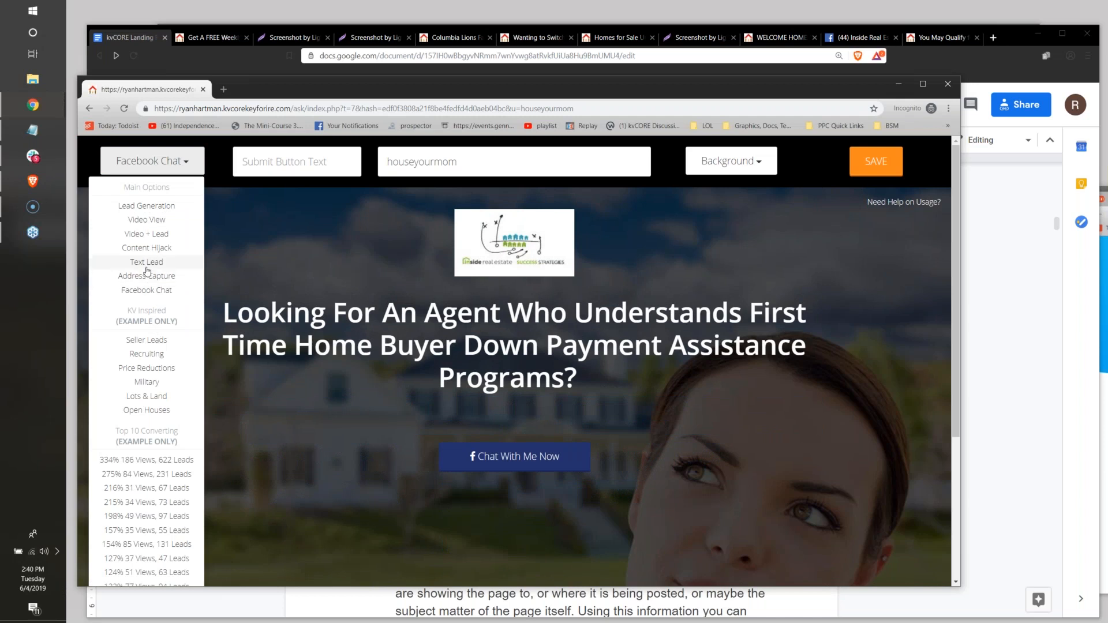
{"action": "left_click", "coordinate": [147, 262]}
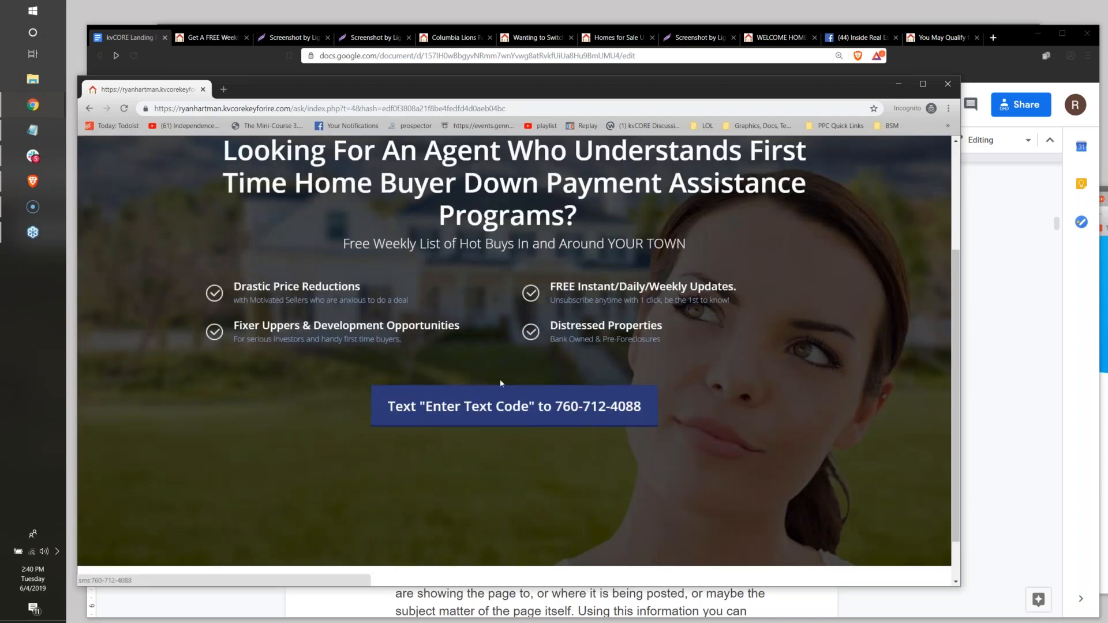
{"action": "double_click", "coordinate": [501, 345]}
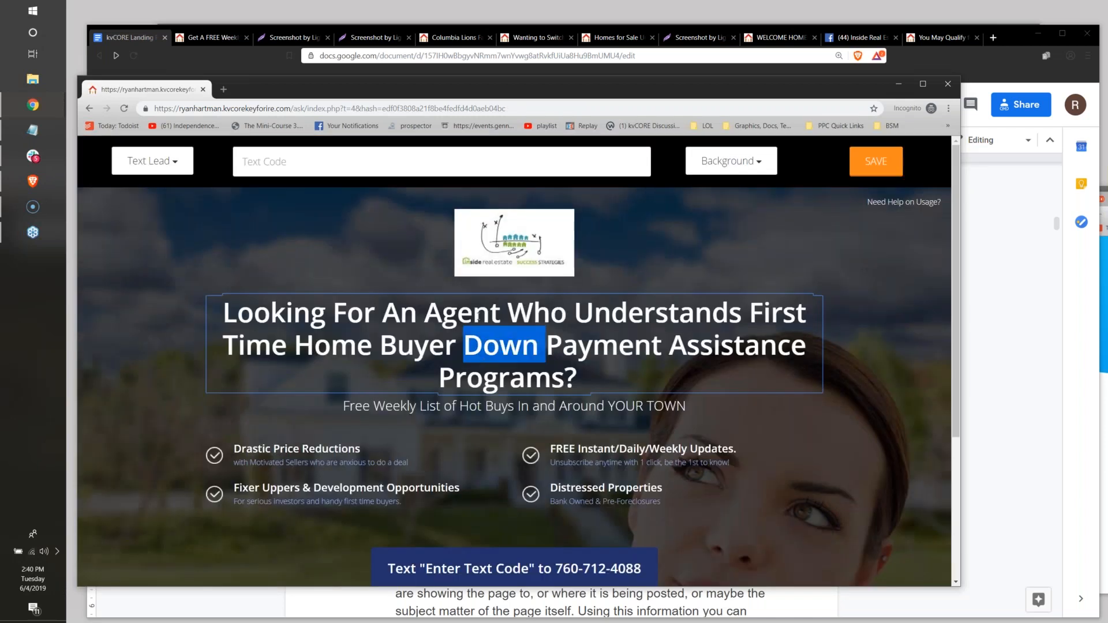
{"action": "double_click", "coordinate": [478, 316]}
{"action": "left_click_drag", "start_coordinate": [564, 378], "coordinate": [275, 381]}
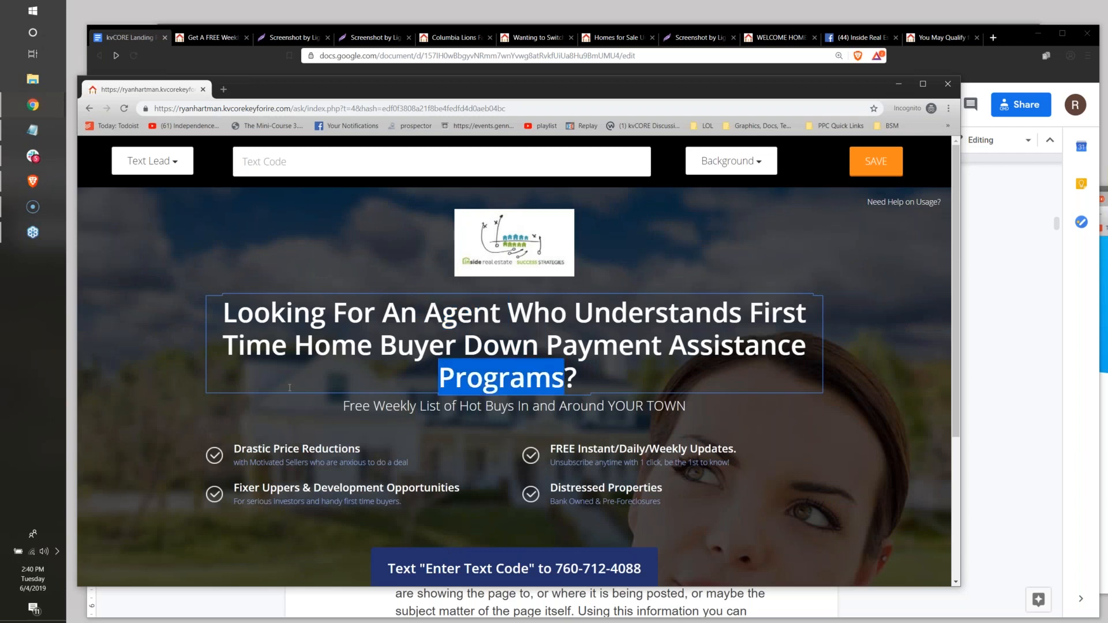
{"action": "double_click", "coordinate": [461, 407]}
{"action": "double_click", "coordinate": [347, 430]}
{"action": "double_click", "coordinate": [347, 430]}
{"action": "double_click", "coordinate": [589, 430]}
{"action": "double_click", "coordinate": [590, 430]}
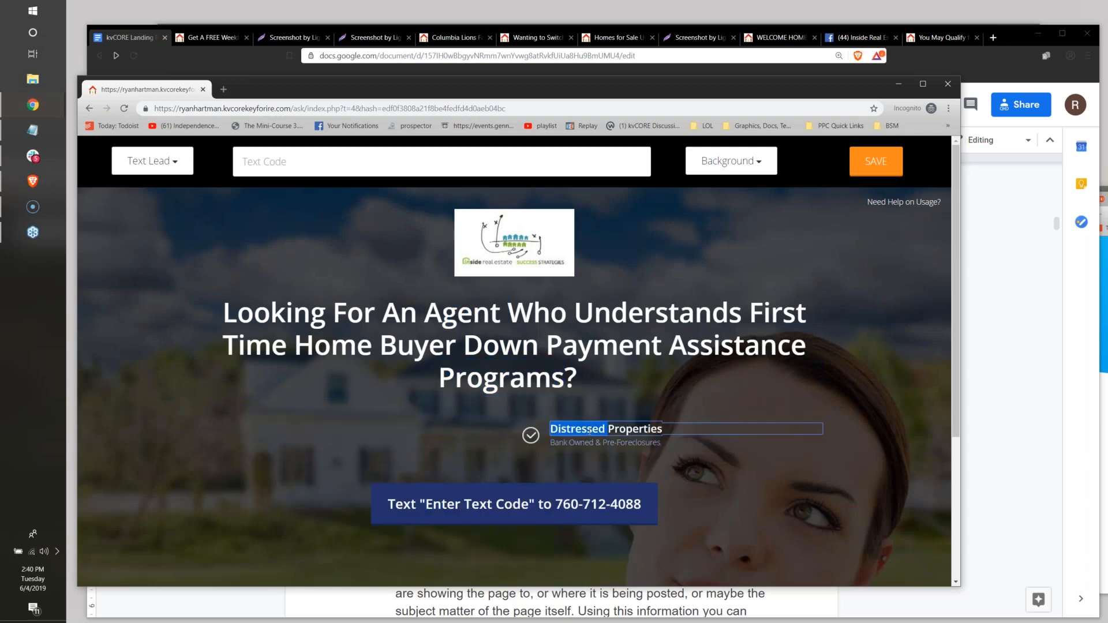
Switch the page type to Content Hijack and set the submit button text to "test".
{"action": "left_click", "coordinate": [152, 162]}
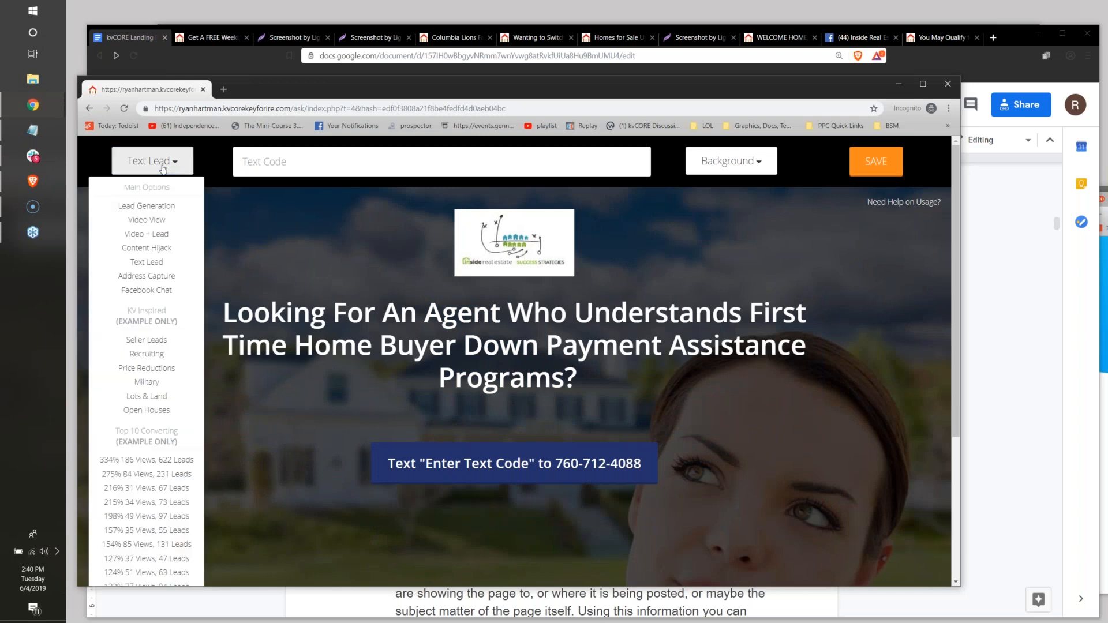
{"action": "left_click", "coordinate": [147, 248]}
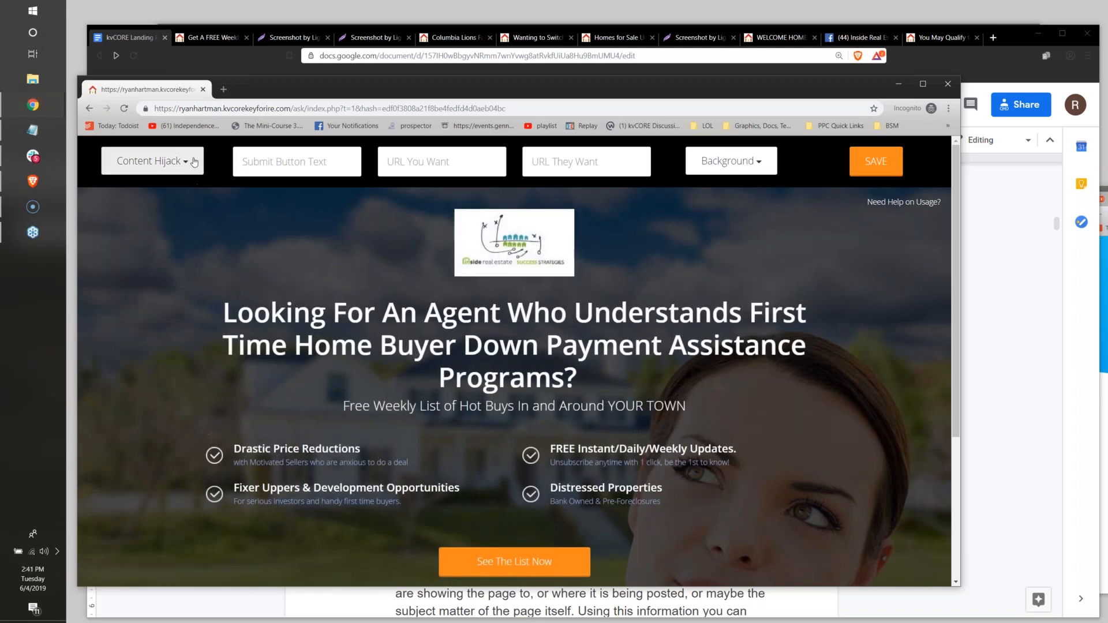
{"action": "scroll", "coordinate": [558, 324], "scroll_direction": "down", "scroll_amount": 4}
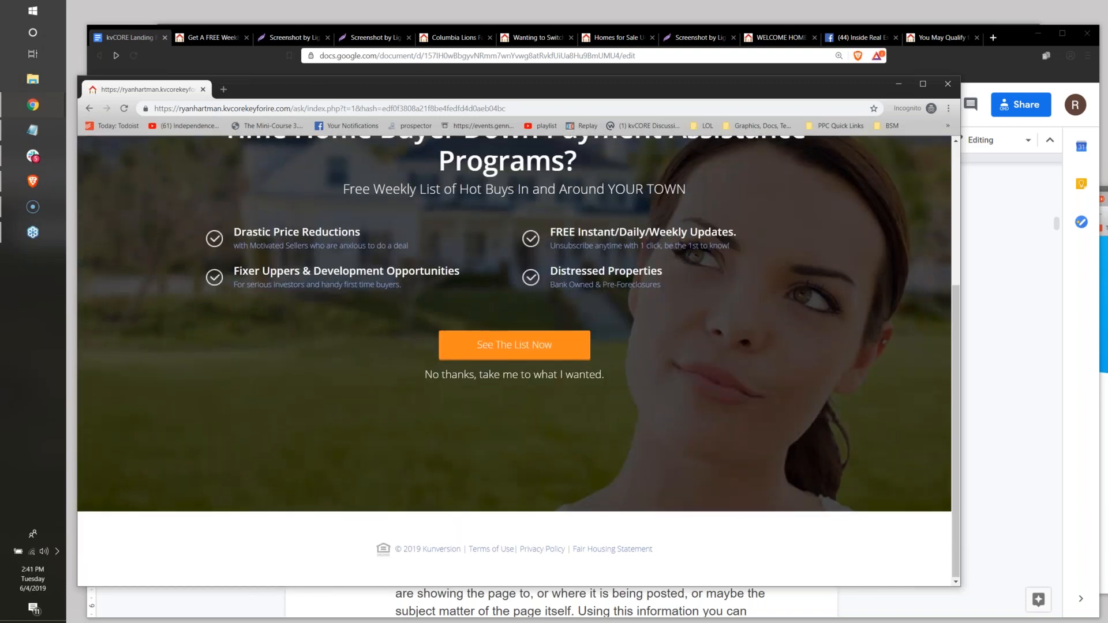
{"action": "scroll", "coordinate": [749, 339], "scroll_direction": "up", "scroll_amount": 4}
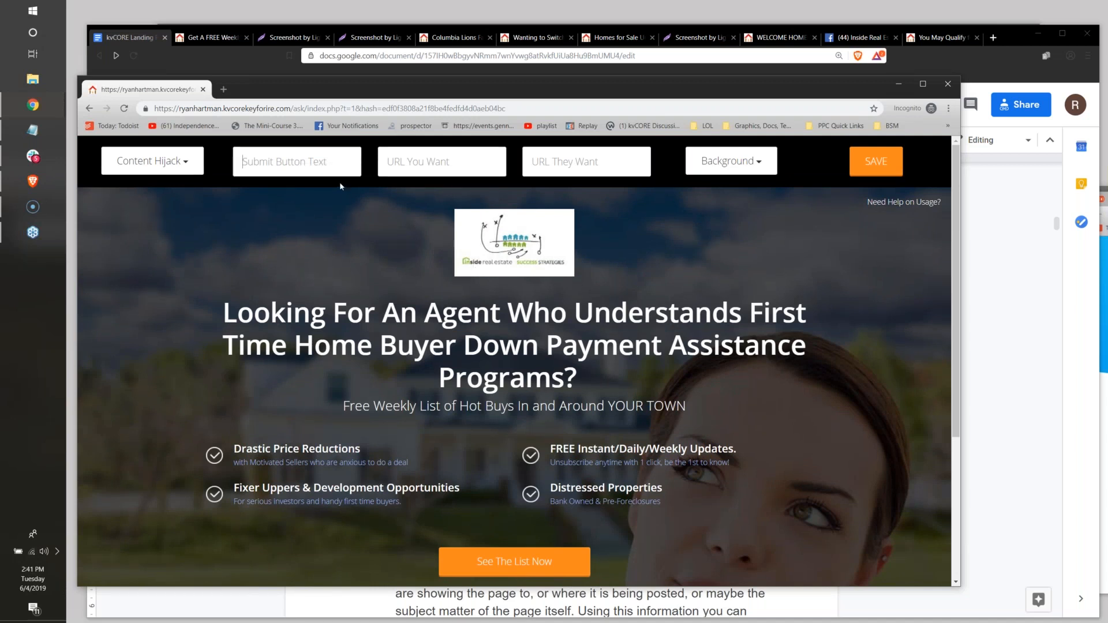
{"action": "type", "text": "test"}
{"action": "left_click", "coordinate": [421, 162]}
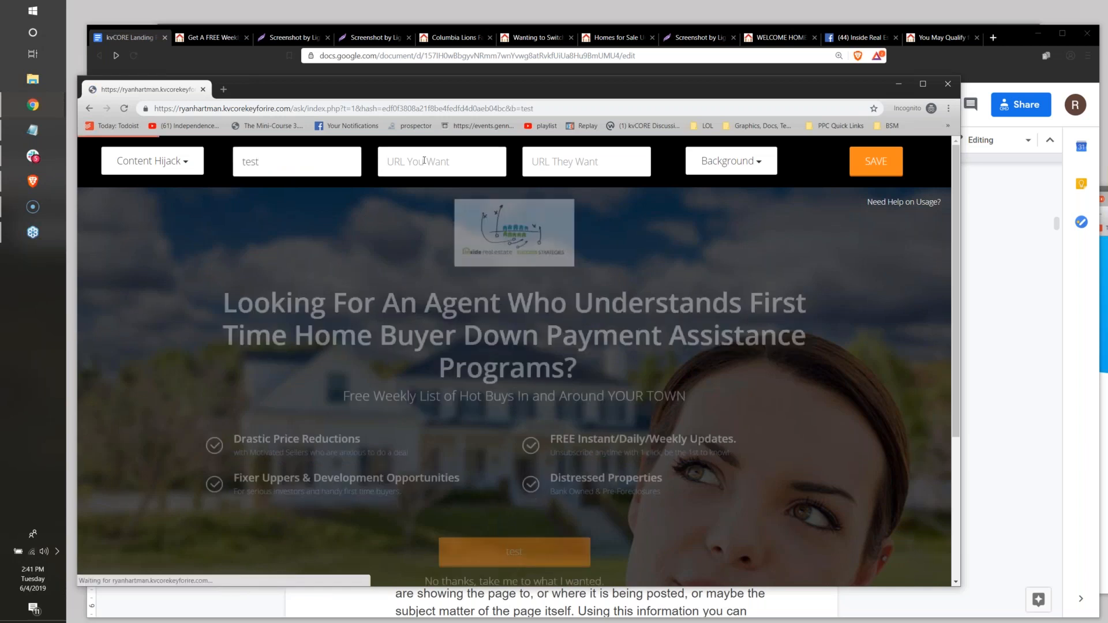
{"action": "type", "text": "http://in"}
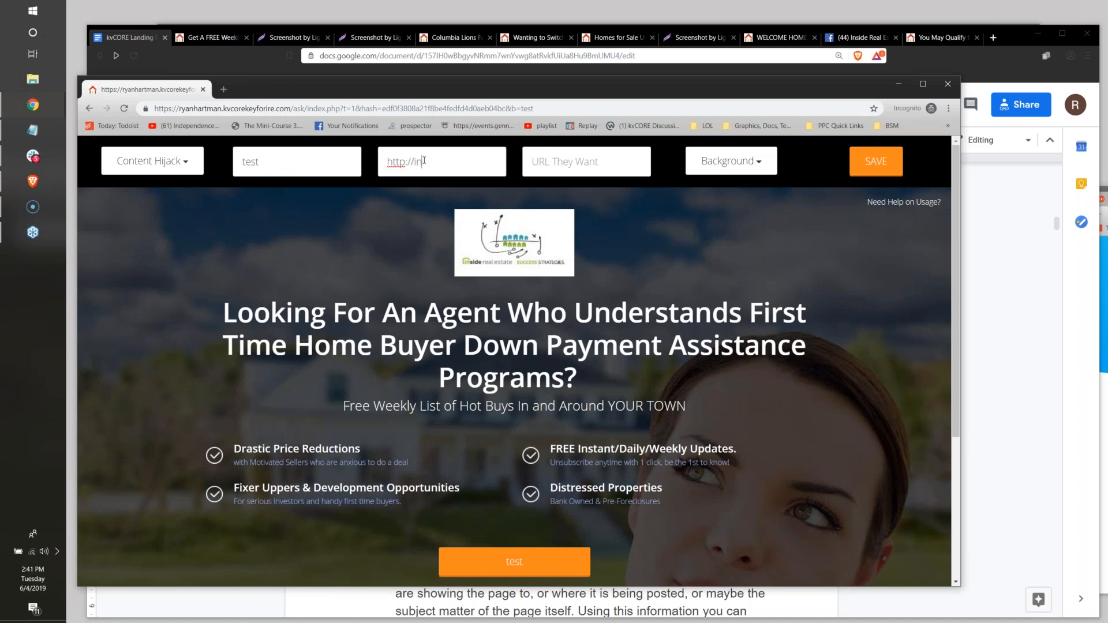
{"action": "type", "text": "siderealestate.com"}
{"action": "key", "text": "Return"}
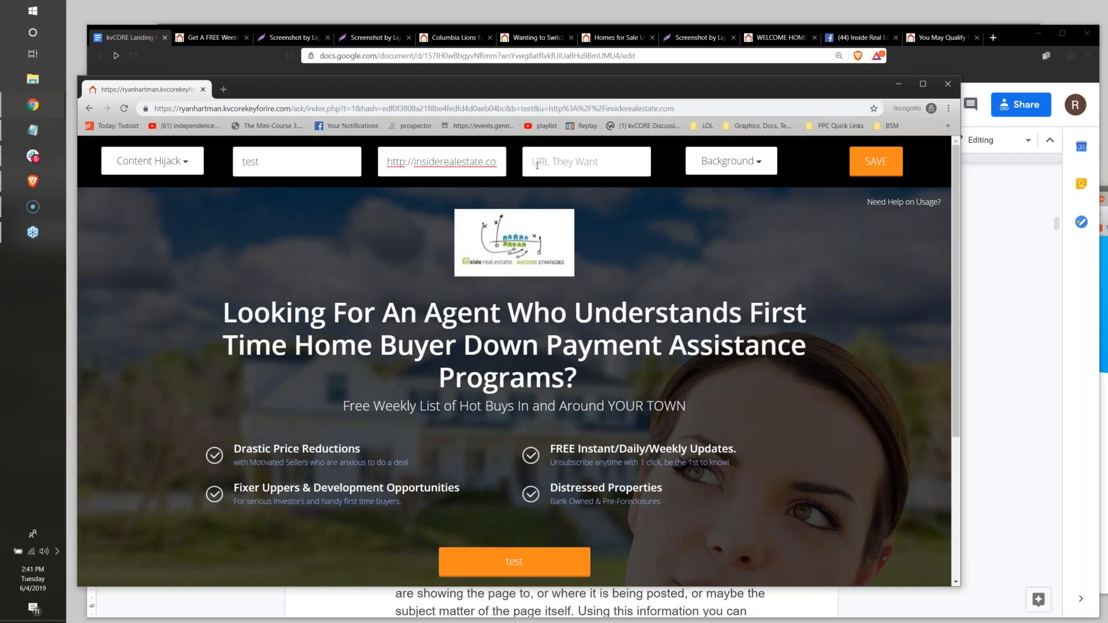
{"action": "type", "text": "http://insdi"}
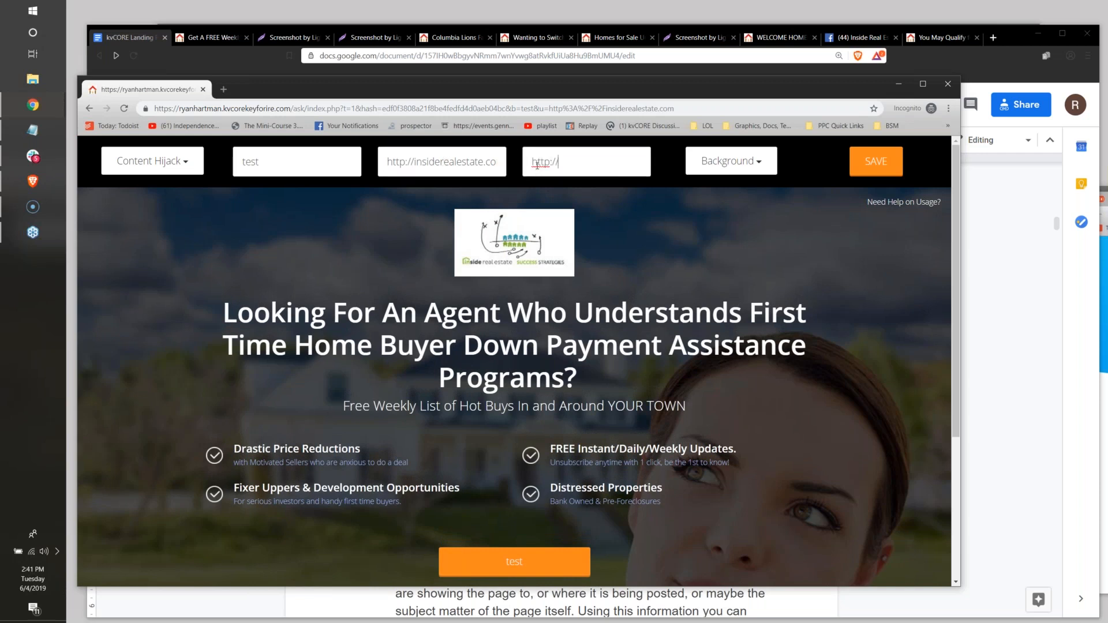
{"action": "key", "text": "BackSpace"}
{"action": "key", "text": "BackSpace"}
{"action": "type", "text": "iderealestate.com"}
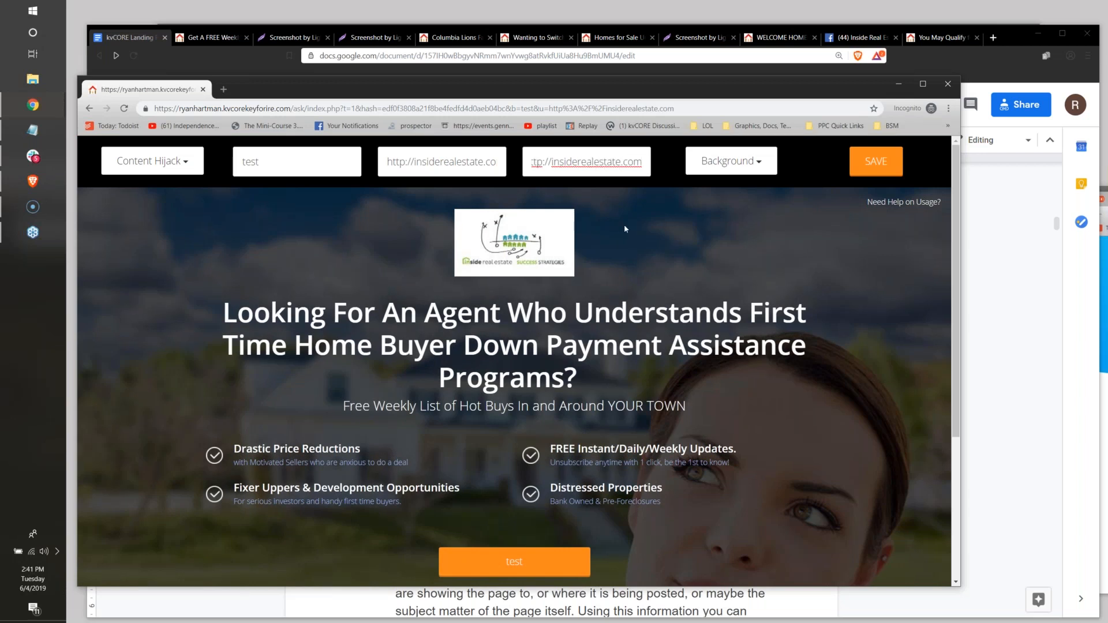
{"action": "key", "text": "Return"}
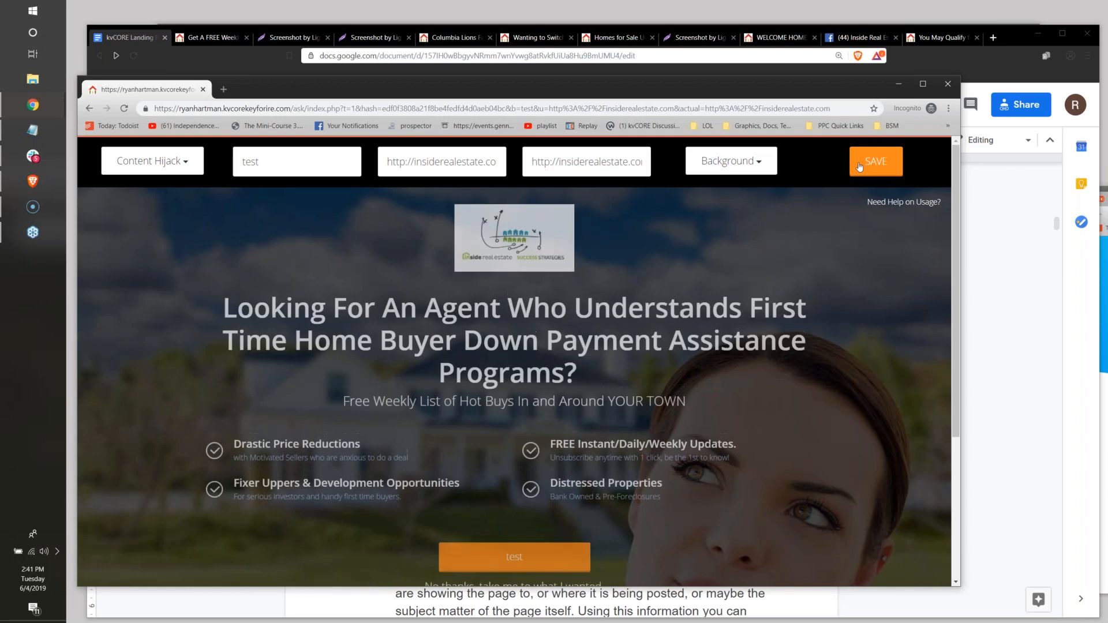
Save the Content Hijack page, allow location access, and copy the published page's link.
{"action": "left_click", "coordinate": [860, 167]}
{"action": "left_click", "coordinate": [564, 272]}
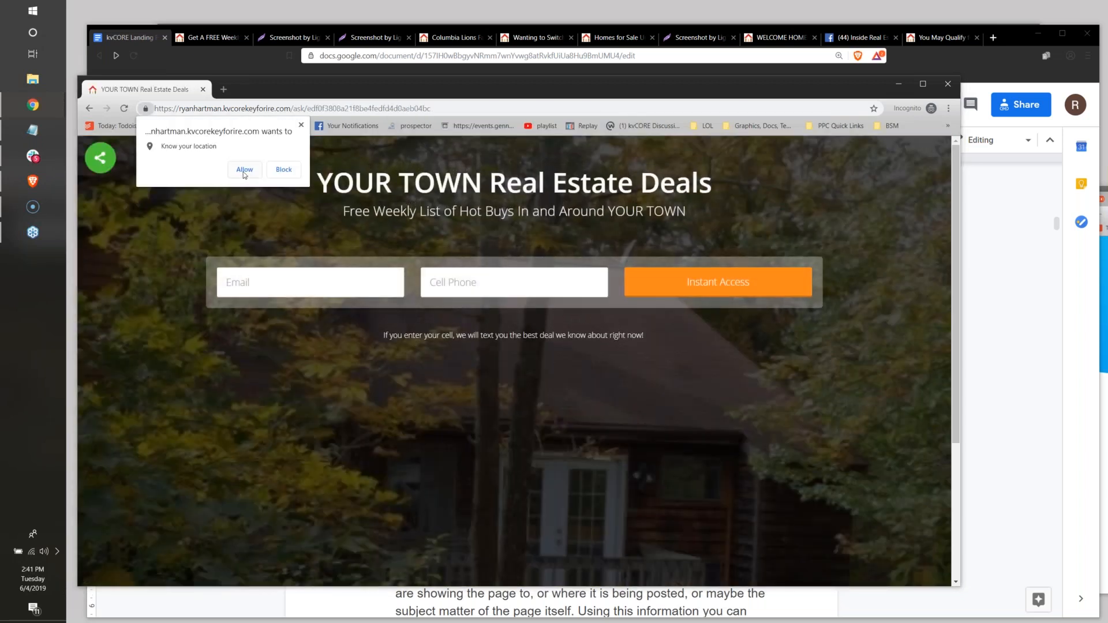
{"action": "left_click", "coordinate": [244, 171]}
{"action": "left_click", "coordinate": [300, 109]}
{"action": "right_click", "coordinate": [300, 109]}
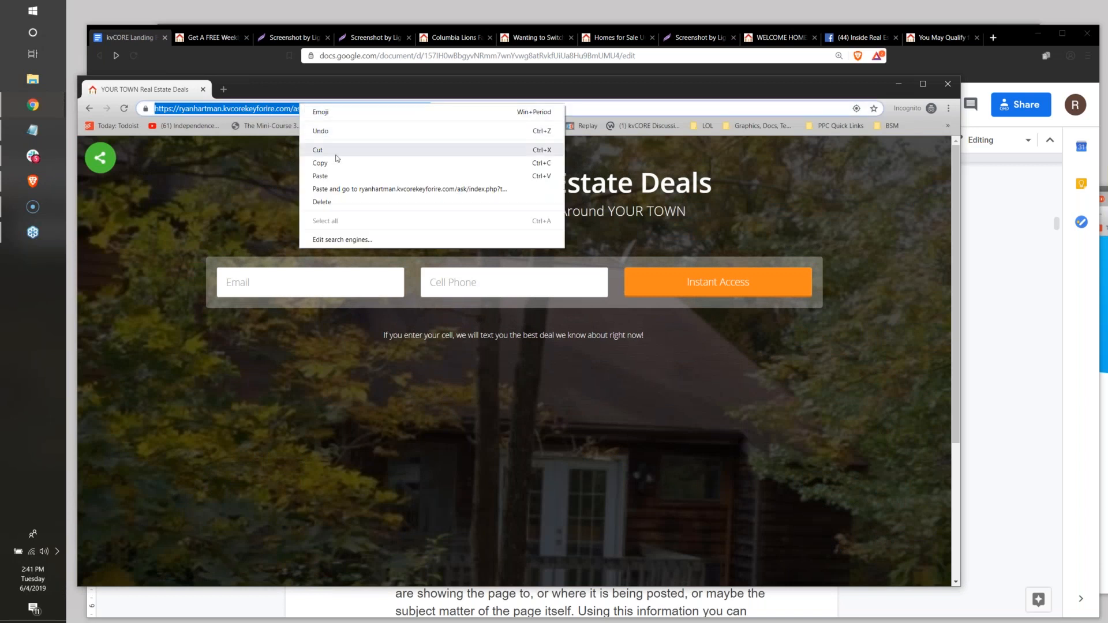
{"action": "left_click", "coordinate": [336, 163]}
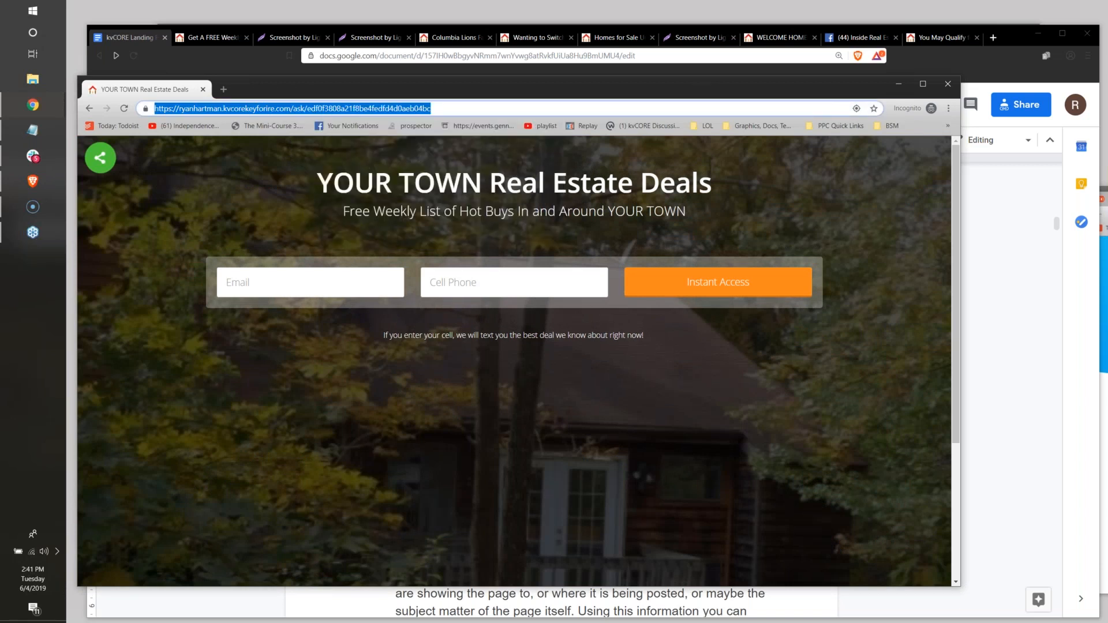
Switch back to the kvCORE Landing Pages document in Google Docs and find the Extras section.
{"action": "key", "text": "alt+Tab"}
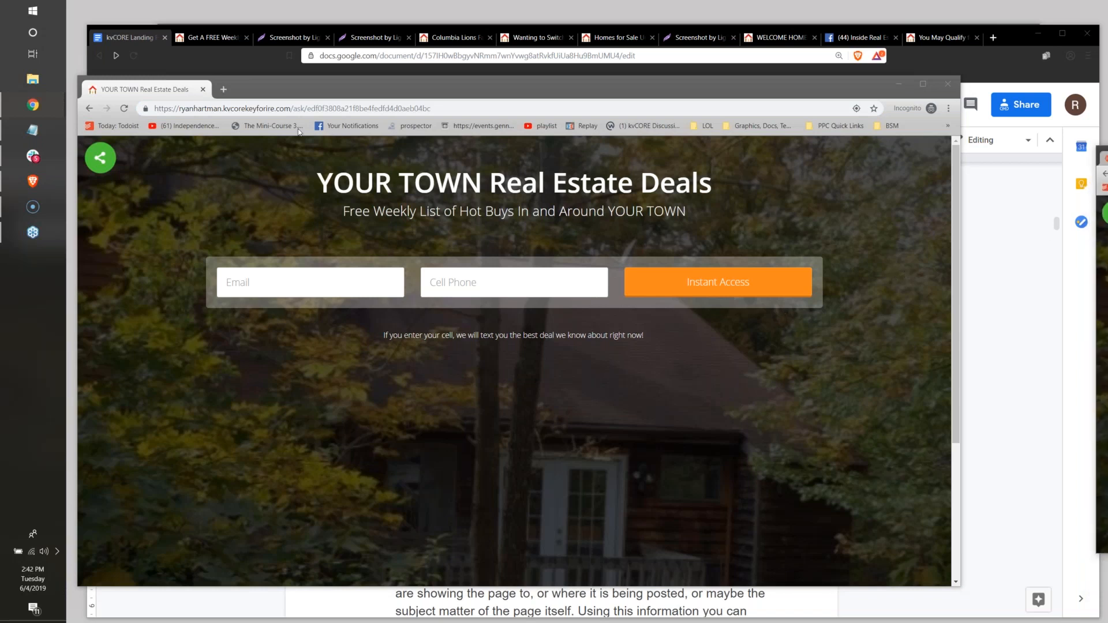
{"action": "left_click_drag", "start_coordinate": [283, 88], "coordinate": [248, 195]}
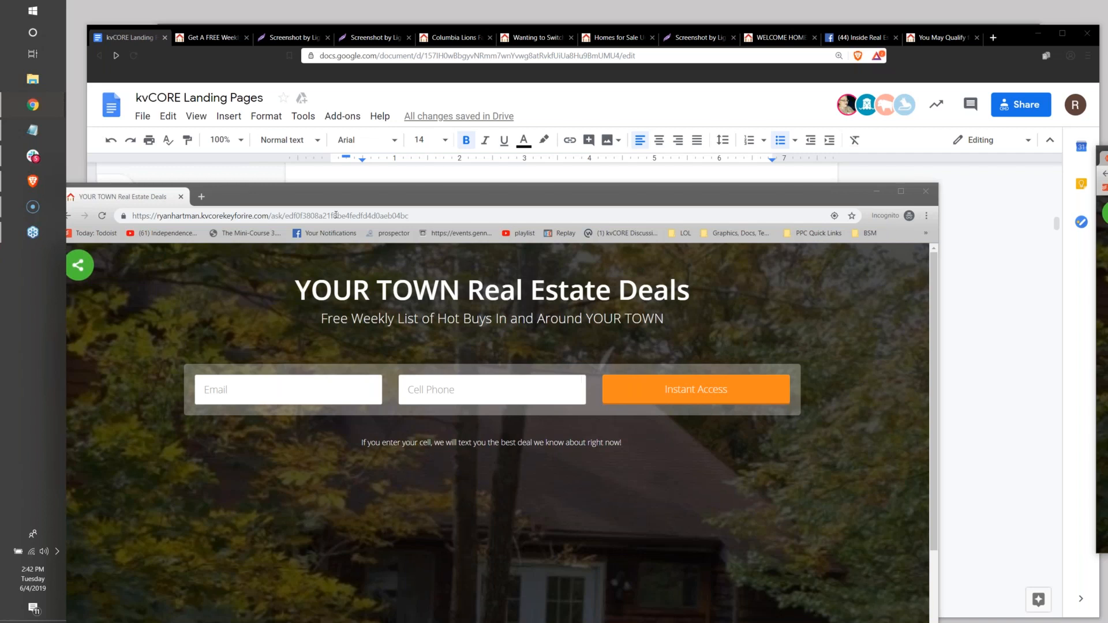
{"action": "mouse_move", "coordinate": [321, 200]}
{"action": "left_mouse_down"}
{"action": "mouse_move", "coordinate": [454, 191]}
{"action": "mouse_move", "coordinate": [321, 206]}
{"action": "left_mouse_up"}
{"action": "left_click", "coordinate": [1021, 214]}
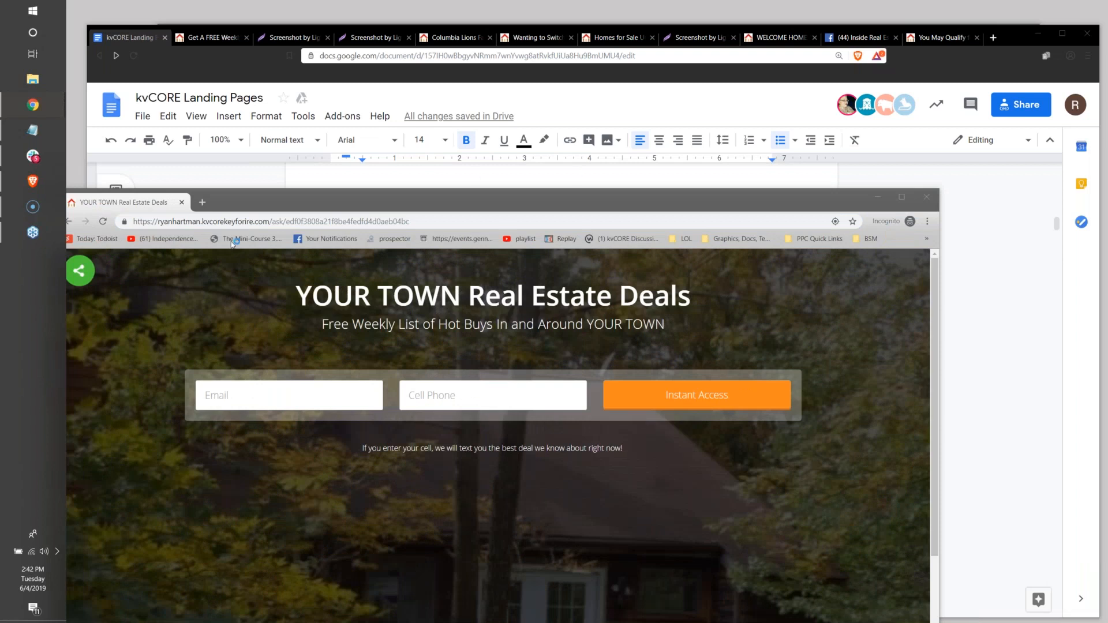
{"action": "left_click", "coordinate": [214, 70]}
{"action": "scroll", "coordinate": [550, 365], "scroll_direction": "down", "scroll_amount": 10}
{"action": "scroll", "coordinate": [549, 364], "scroll_direction": "down", "scroll_amount": 10}
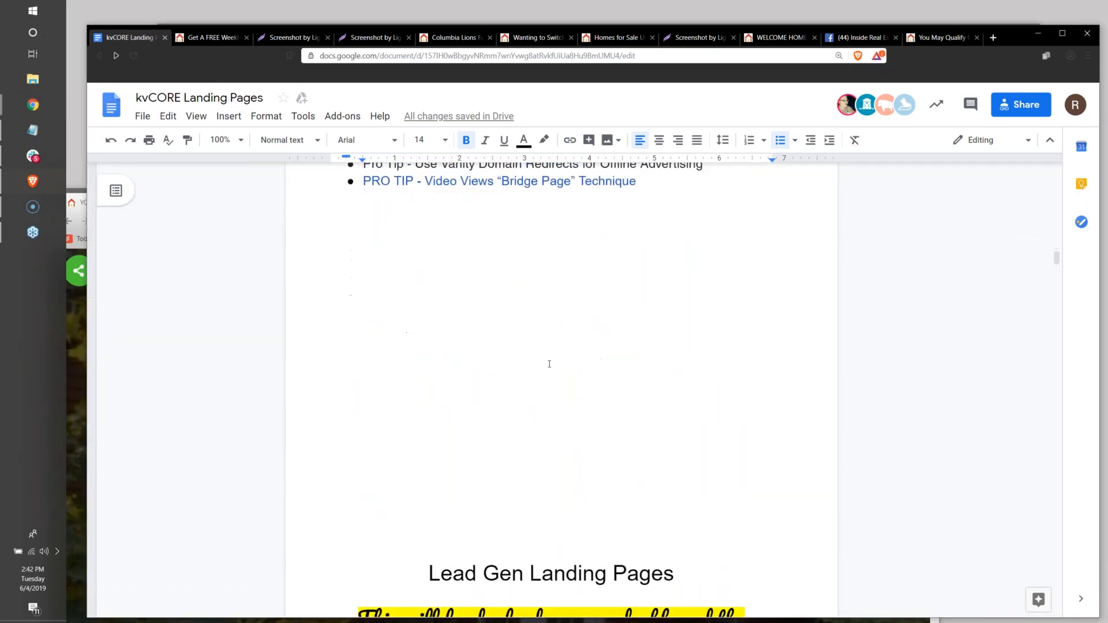
{"action": "scroll", "coordinate": [550, 364], "scroll_direction": "up", "scroll_amount": 5}
{"action": "scroll", "coordinate": [549, 363], "scroll_direction": "up", "scroll_amount": 12}
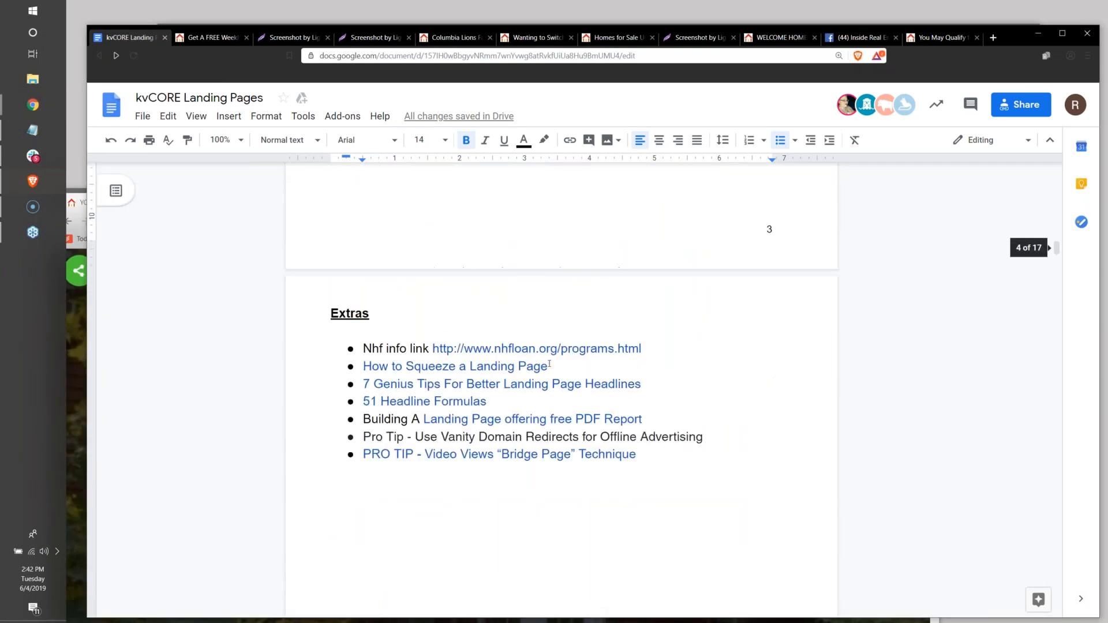
{"action": "scroll", "coordinate": [549, 364], "scroll_direction": "down", "scroll_amount": 10}
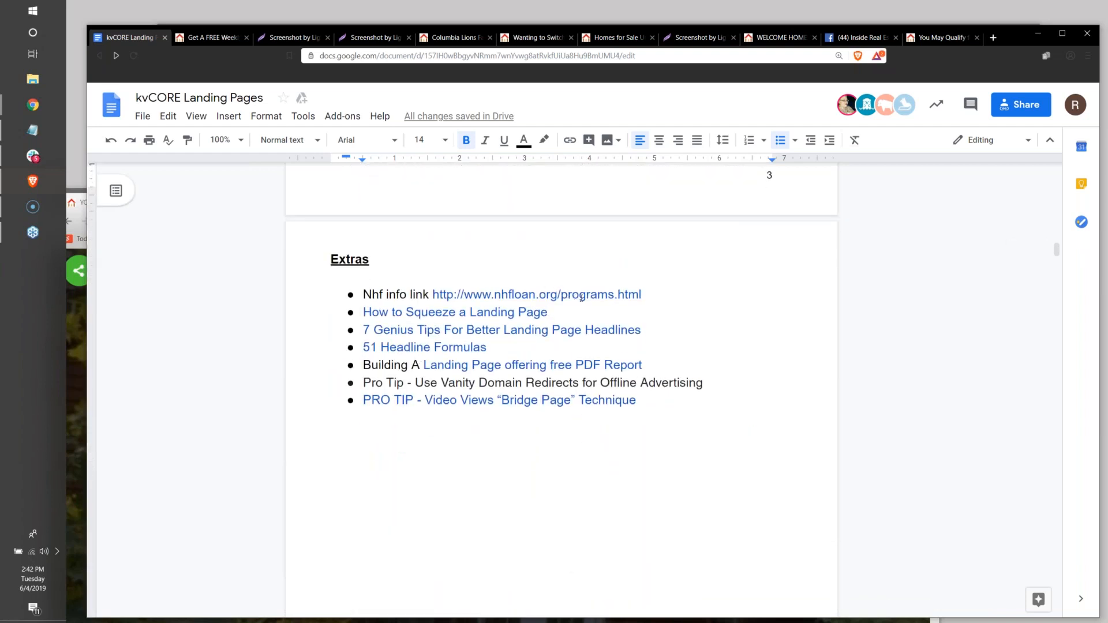
Review the Nhf info link, the squeeze page guide and the two headline resources in the Extras list.
{"action": "left_click_drag", "start_coordinate": [648, 293], "coordinate": [331, 278]}
{"action": "left_click", "coordinate": [363, 329]}
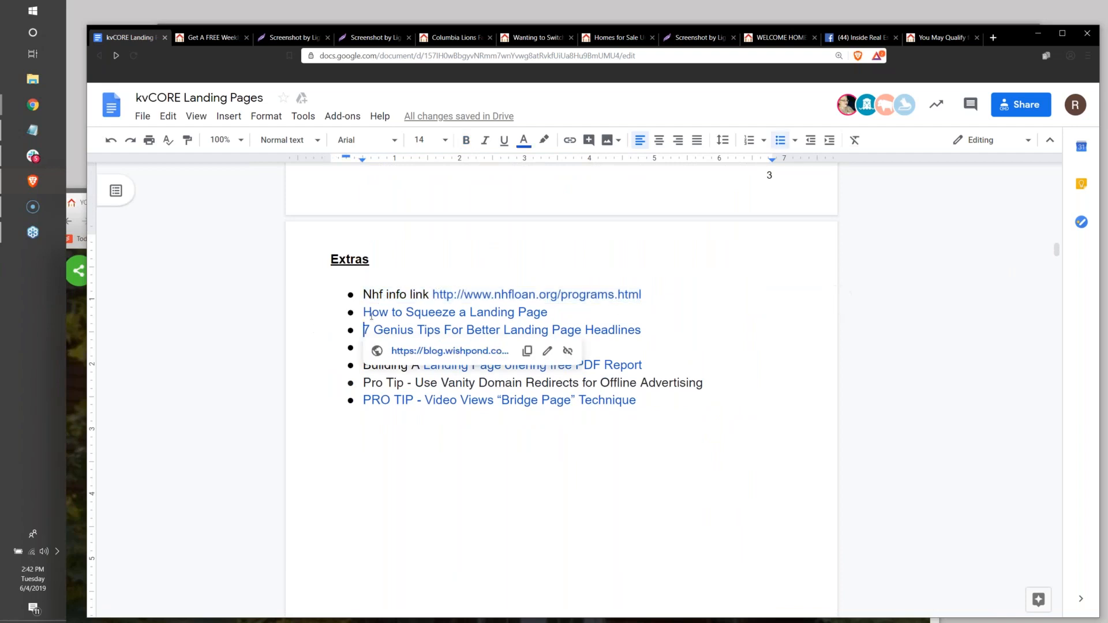
{"action": "left_click", "coordinate": [436, 312]}
{"action": "left_click", "coordinate": [300, 360]}
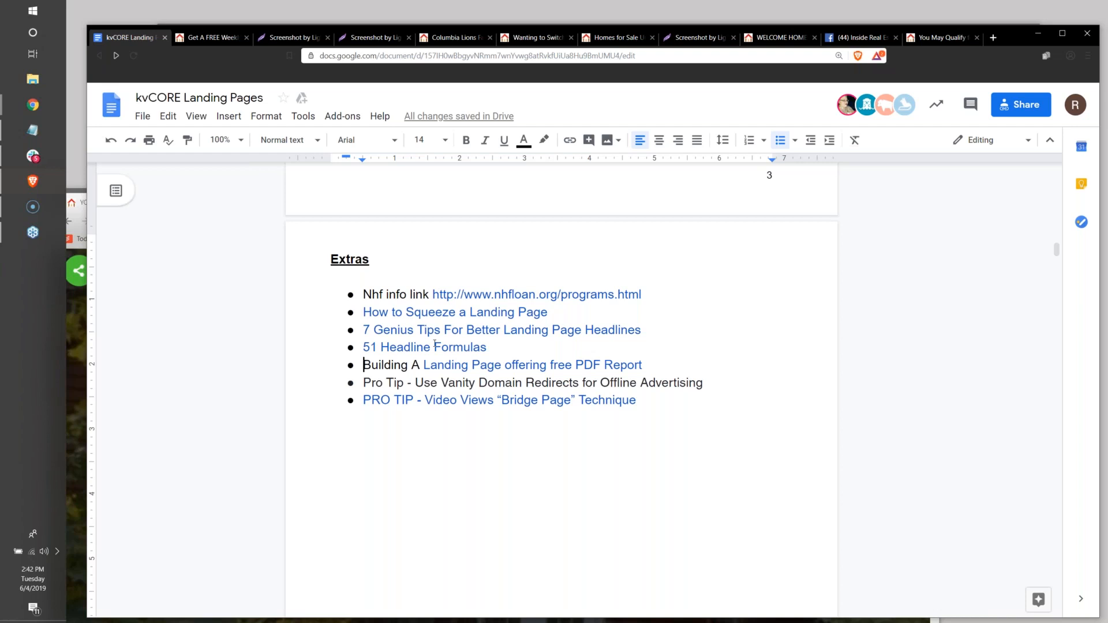
{"action": "key", "text": "Left"}
{"action": "left_click_drag", "start_coordinate": [488, 347], "coordinate": [323, 330]}
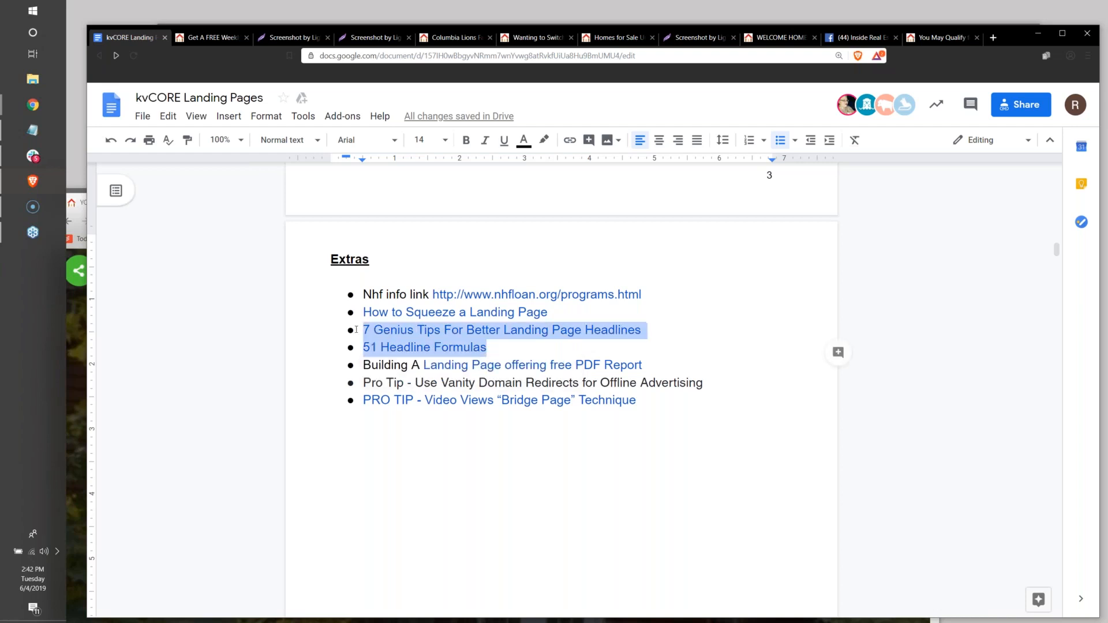
{"action": "left_click", "coordinate": [311, 343]}
{"action": "double_click", "coordinate": [618, 435]}
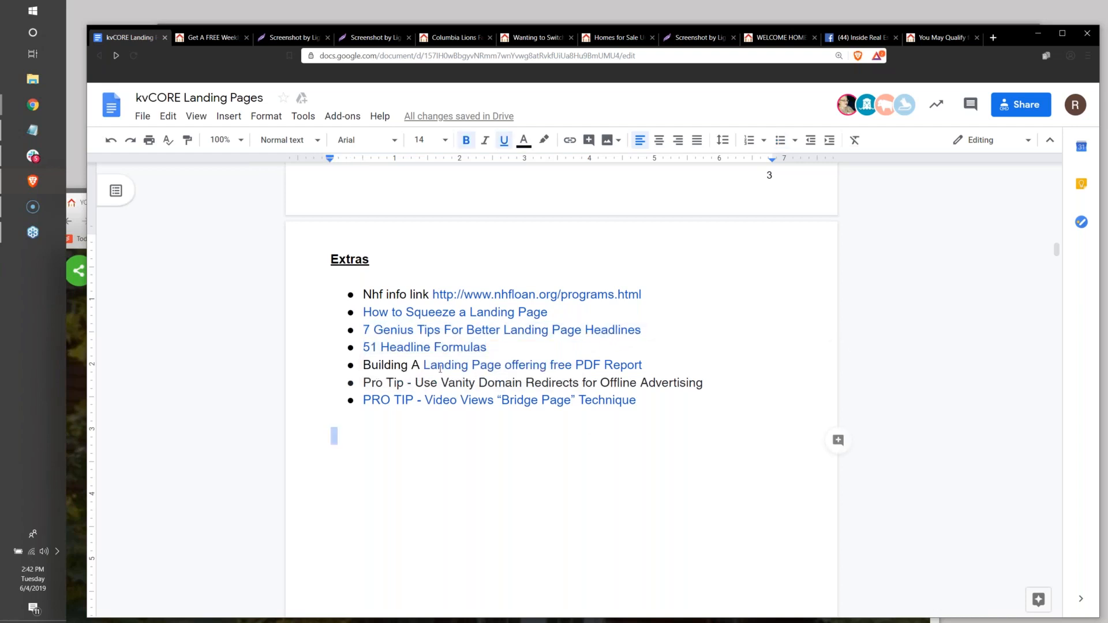
Review the free PDF report landing page link and the vanity domain redirects tip in the Extras list.
{"action": "left_click", "coordinate": [628, 362]}
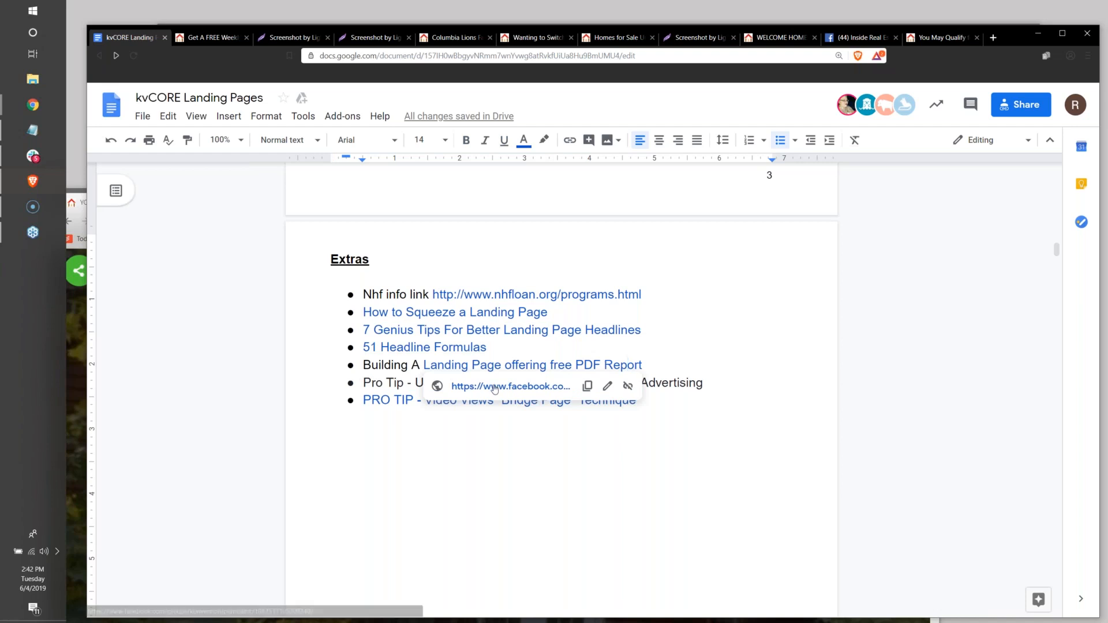
{"action": "left_click", "coordinate": [466, 444]}
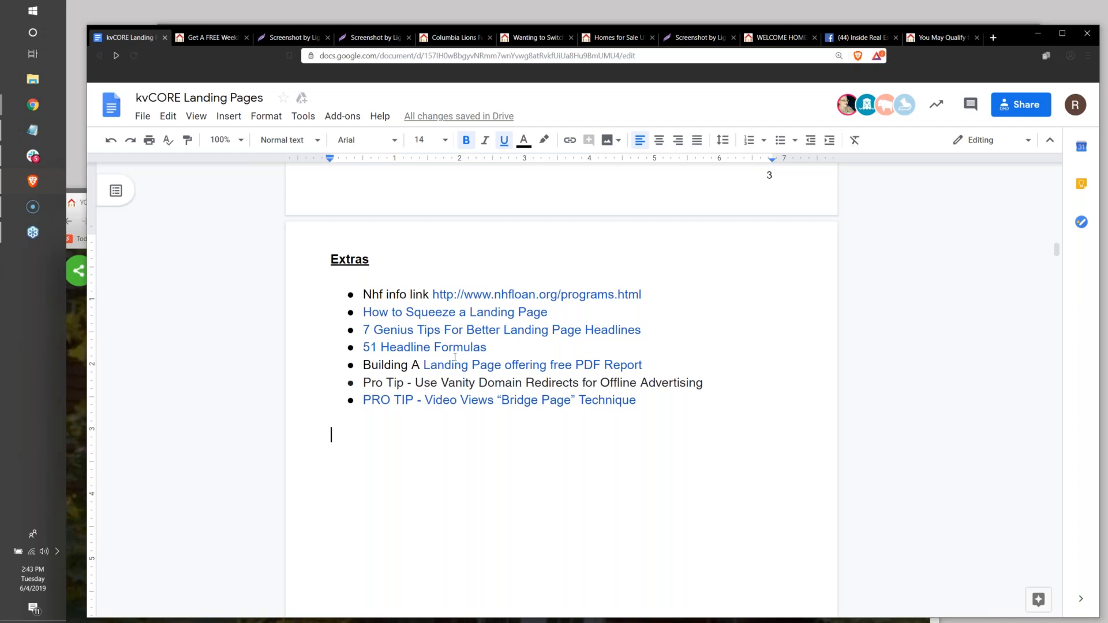
{"action": "left_click_drag", "start_coordinate": [416, 383], "coordinate": [678, 382]}
{"action": "left_click", "coordinate": [569, 437]}
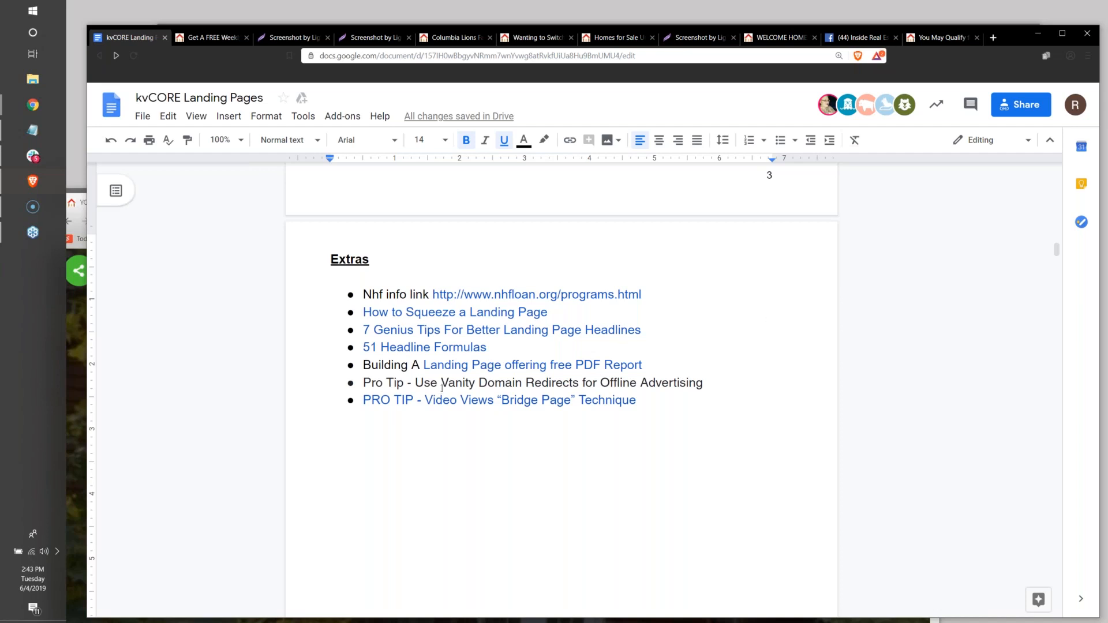
Open the Video Views "Bridge Page" Technique link, return to the document and highlight that Extras item.
{"action": "left_click", "coordinate": [462, 400]}
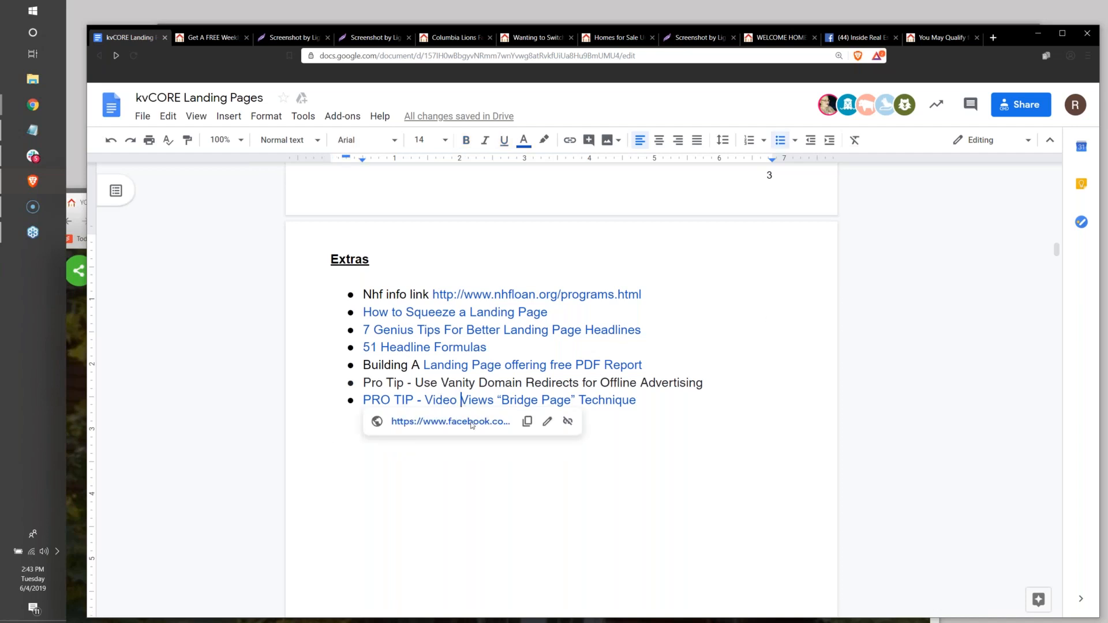
{"action": "left_click", "coordinate": [471, 426]}
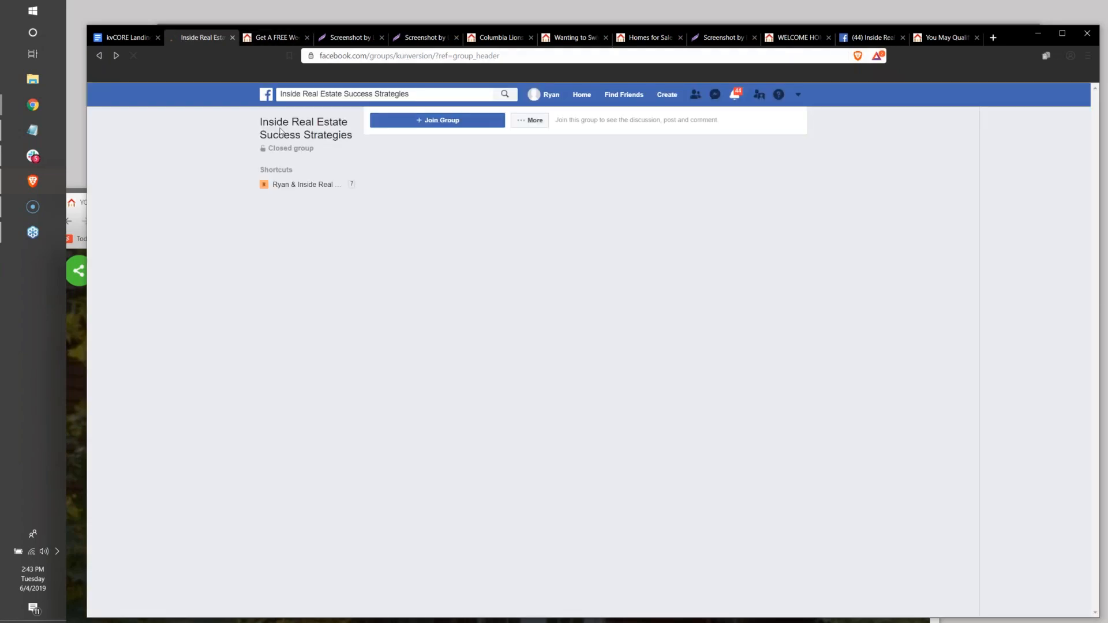
{"action": "left_click", "coordinate": [109, 41]}
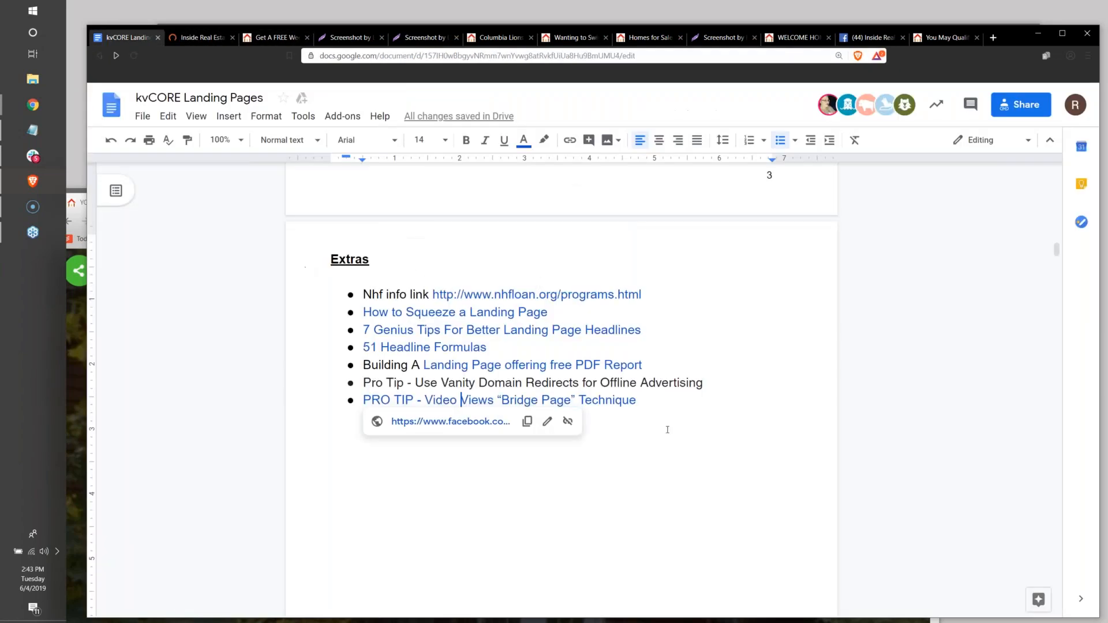
{"action": "left_click_drag", "start_coordinate": [636, 400], "coordinate": [367, 395]}
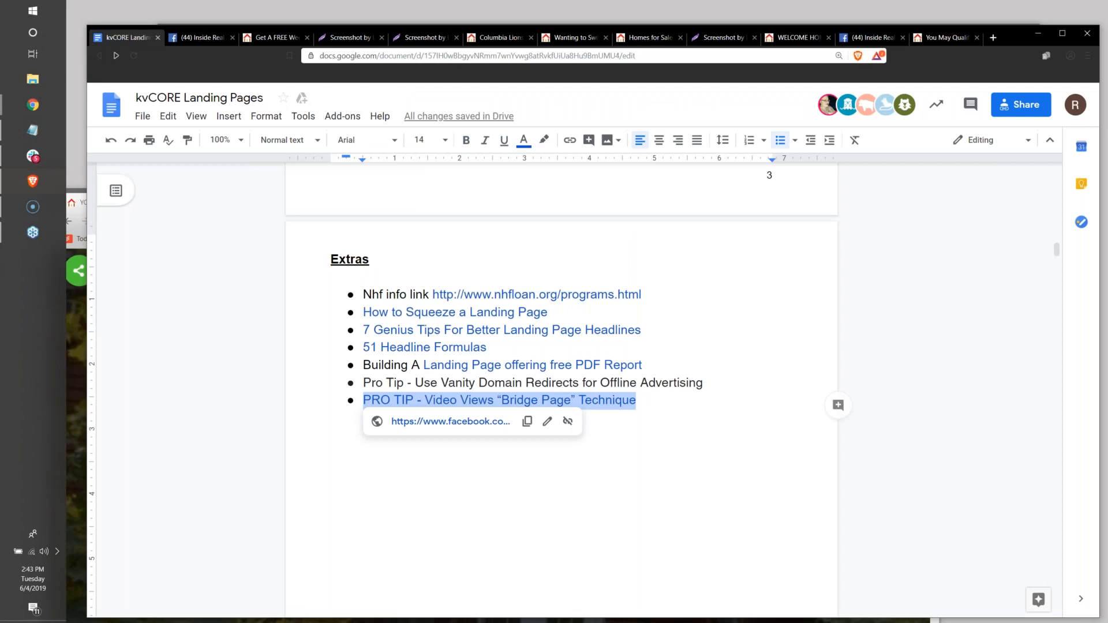
Bring the Chrome window into view and switch to its kvCORE Facebook group page.
{"action": "key", "text": "alt+Tab"}
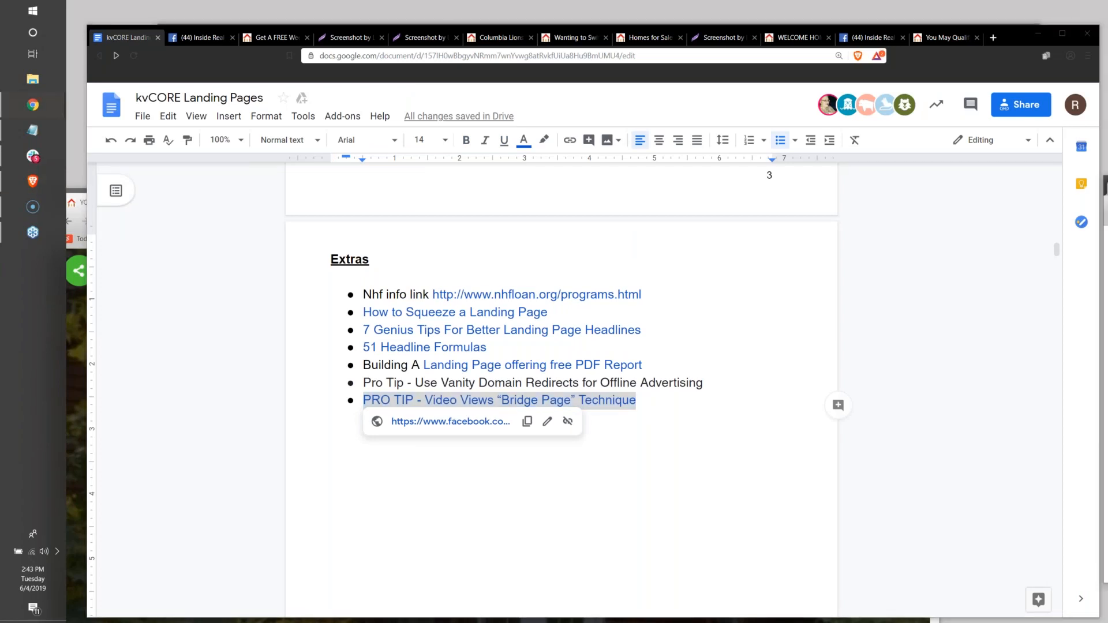
{"action": "left_click_drag", "start_coordinate": [1107, 183], "coordinate": [704, 124]}
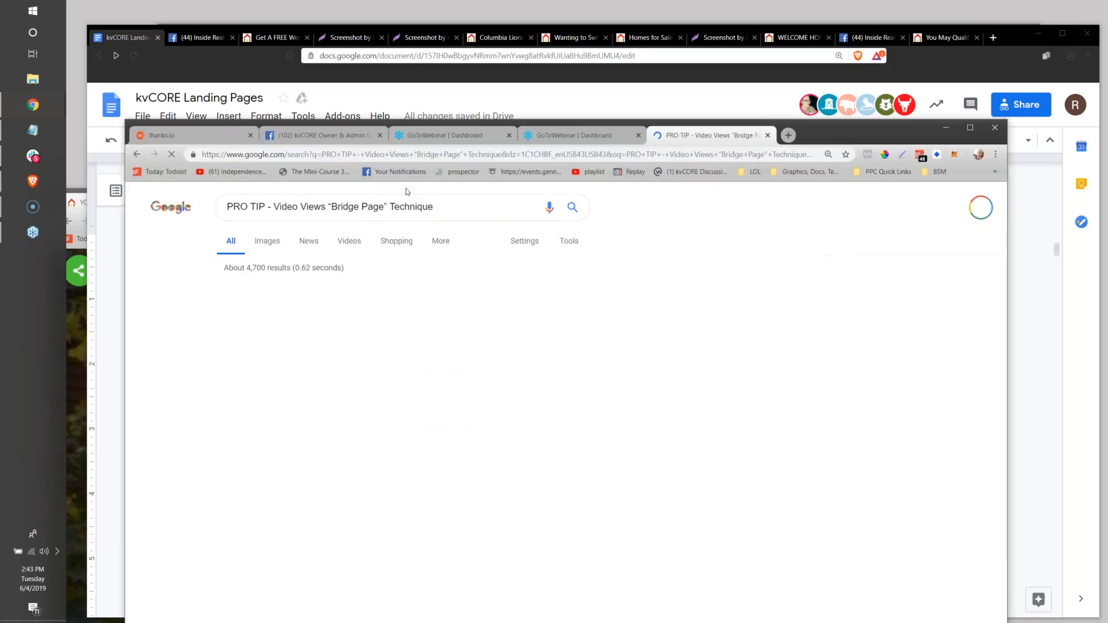
{"action": "left_click", "coordinate": [398, 159]}
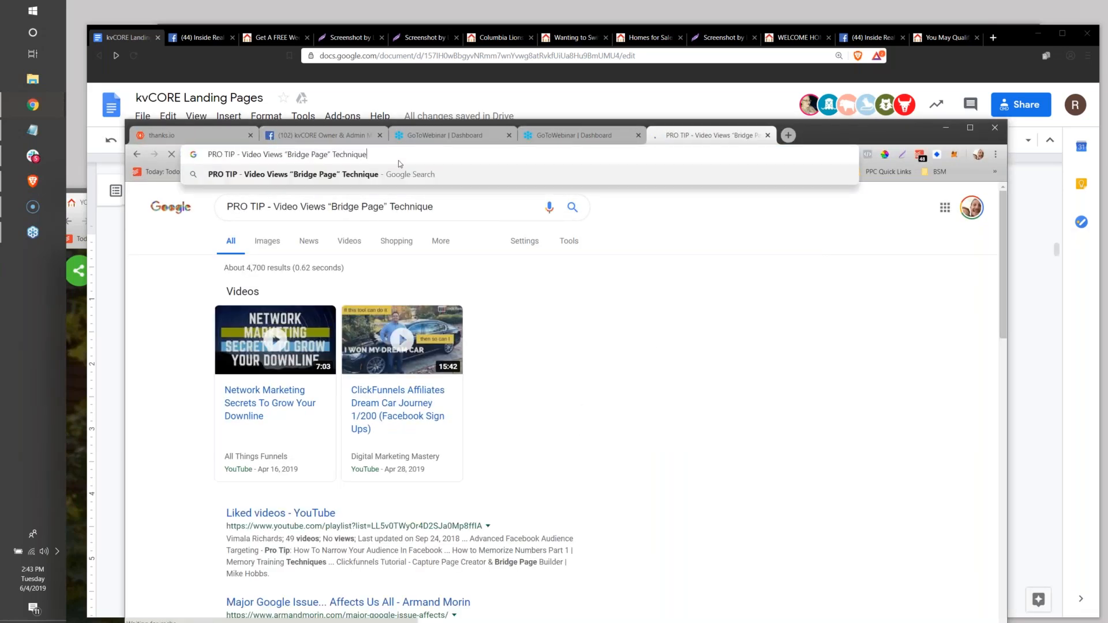
{"action": "left_click", "coordinate": [333, 139]}
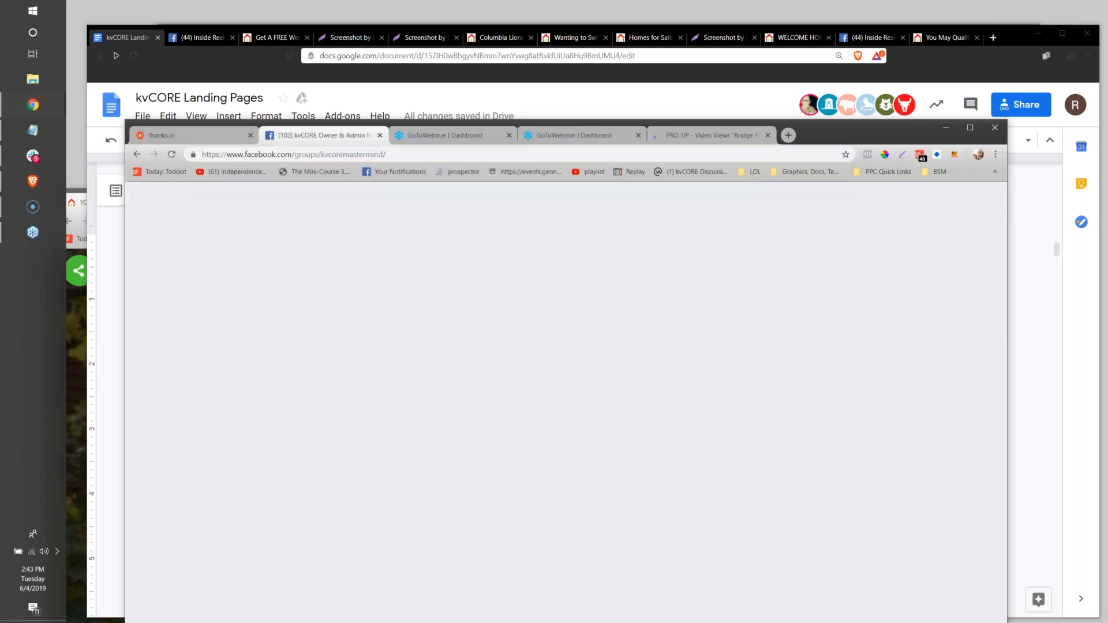
Copy the Video Views "Bridge Page" Technique link from the document and load it in Chrome's Facebook tab.
{"action": "left_click", "coordinate": [304, 108]}
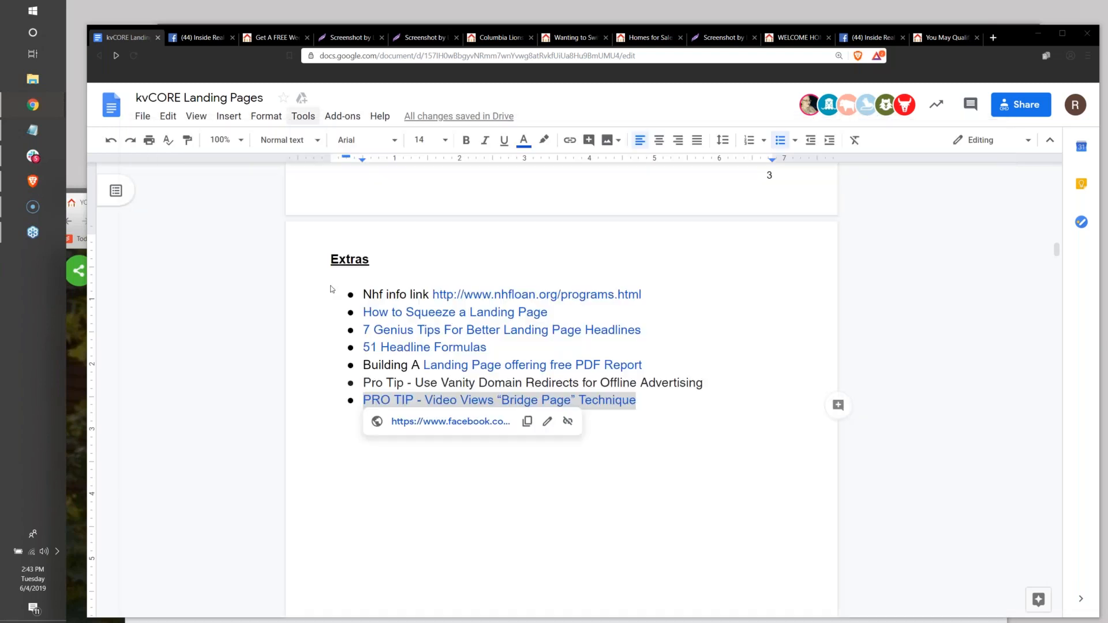
{"action": "left_click", "coordinate": [527, 422]}
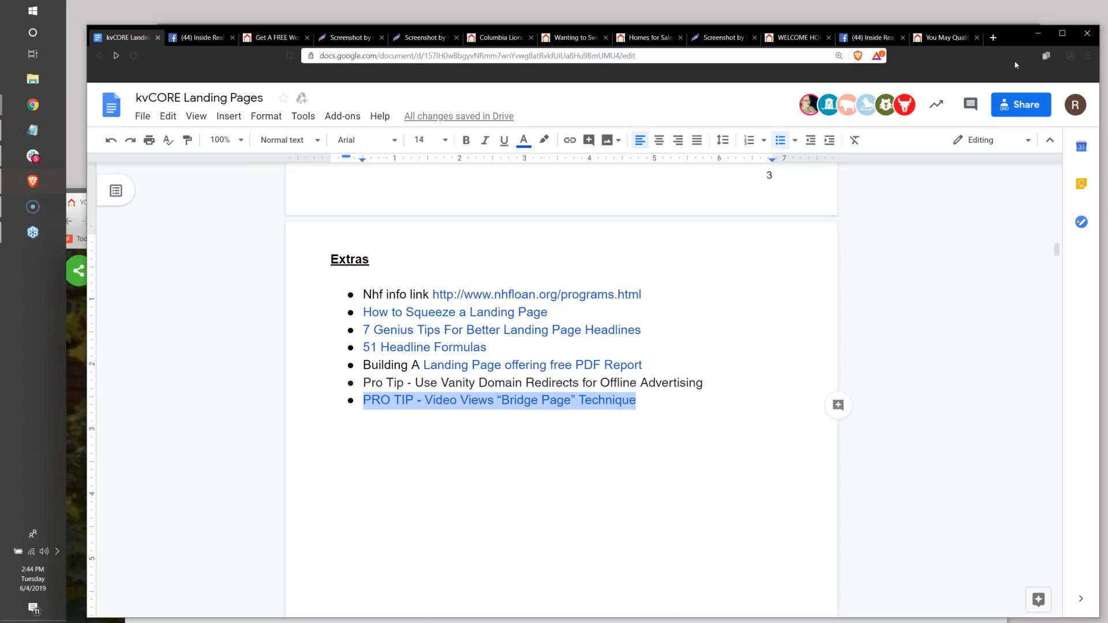
{"action": "left_click_drag", "start_coordinate": [1016, 65], "coordinate": [1017, 69]}
{"action": "left_click_drag", "start_coordinate": [1027, 232], "coordinate": [1049, 348]}
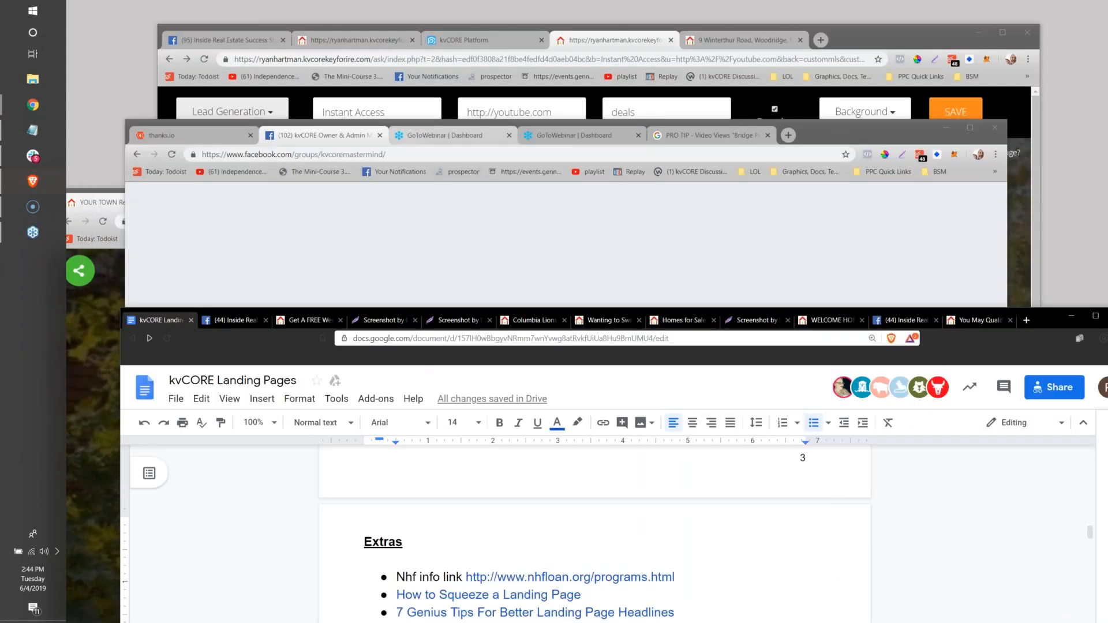
{"action": "left_click", "coordinate": [397, 156]}
{"action": "type", "text": "https://www.facebook.com/groups/kunversion/search/?query=bridge&epa=SEARCH_BOX"}
{"action": "key", "text": "Return"}
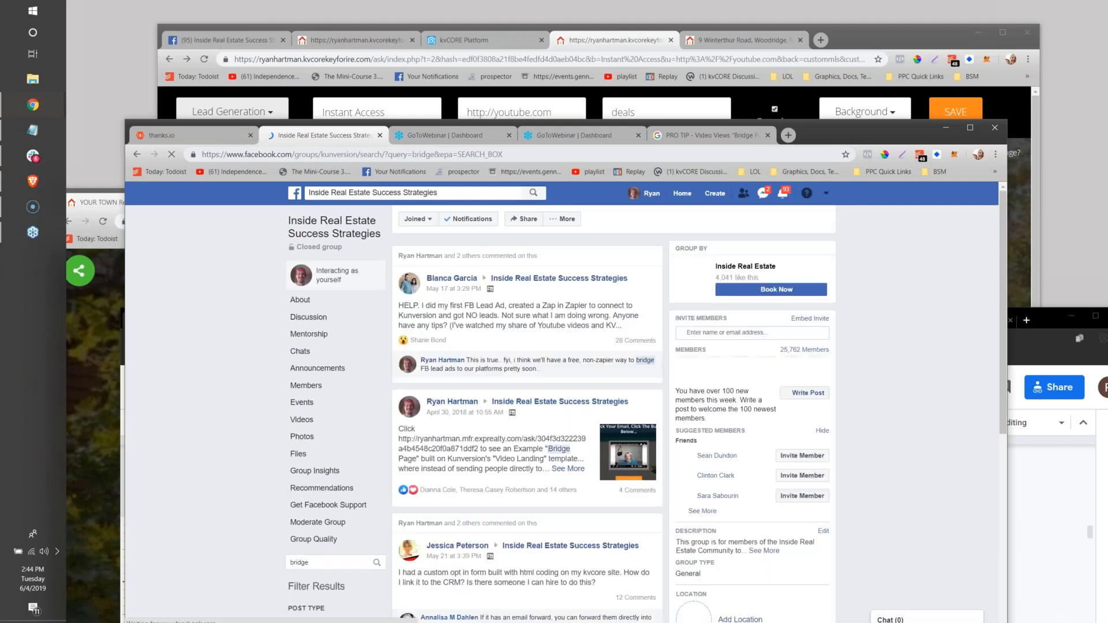
Find the April 30, 2018 "Bridge Page" example post in the Facebook group search results and open it.
{"action": "scroll", "coordinate": [435, 362], "scroll_direction": "down", "scroll_amount": 1}
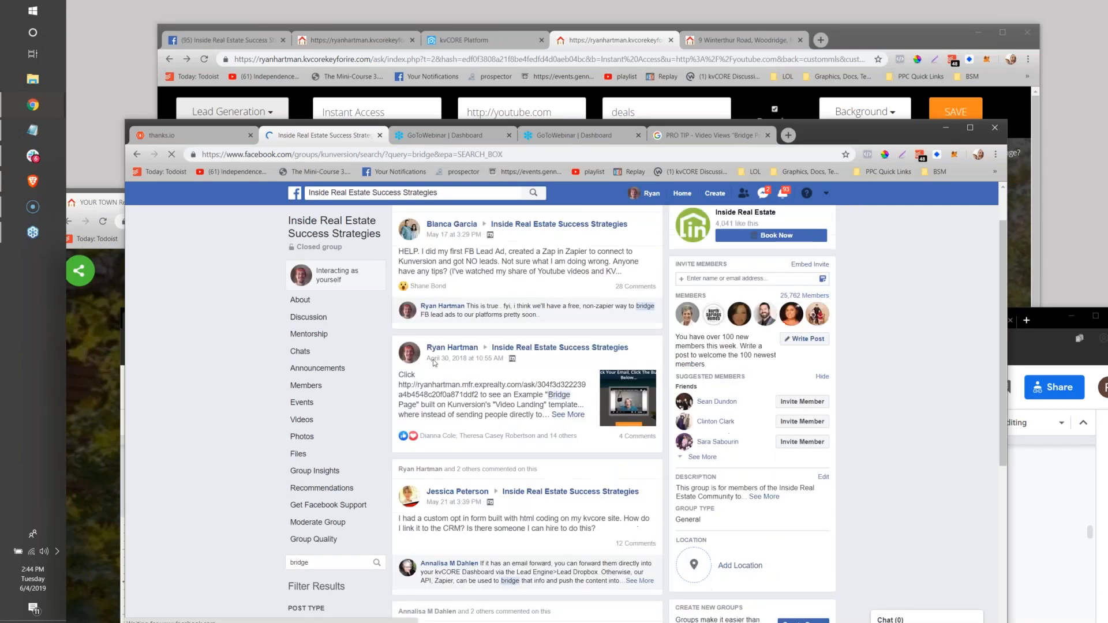
{"action": "scroll", "coordinate": [434, 362], "scroll_direction": "down", "scroll_amount": 2}
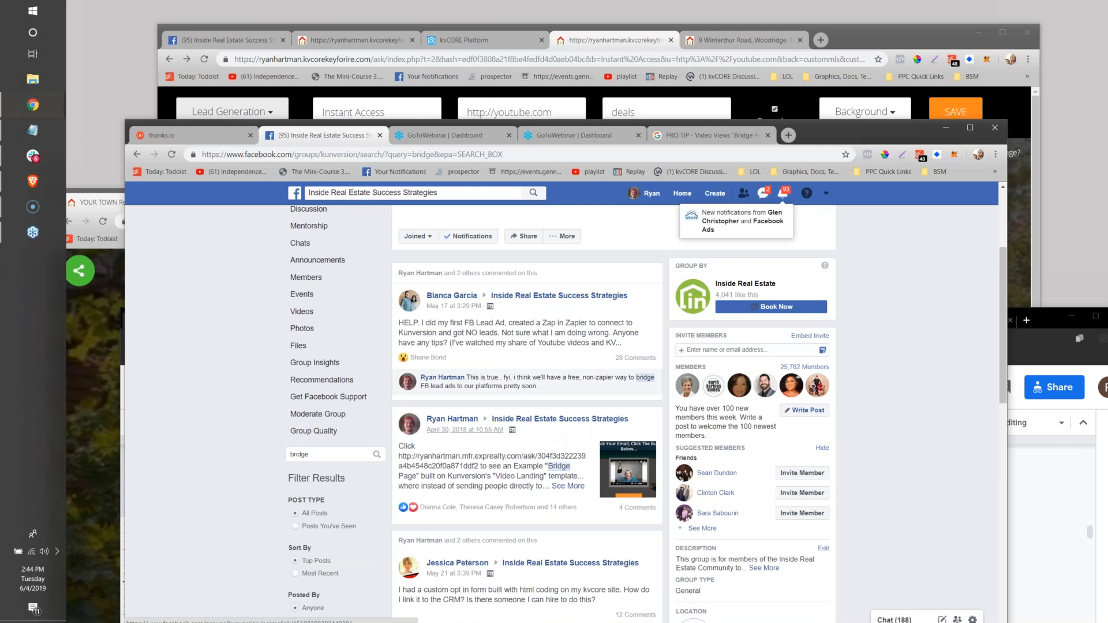
{"action": "left_click", "coordinate": [465, 430]}
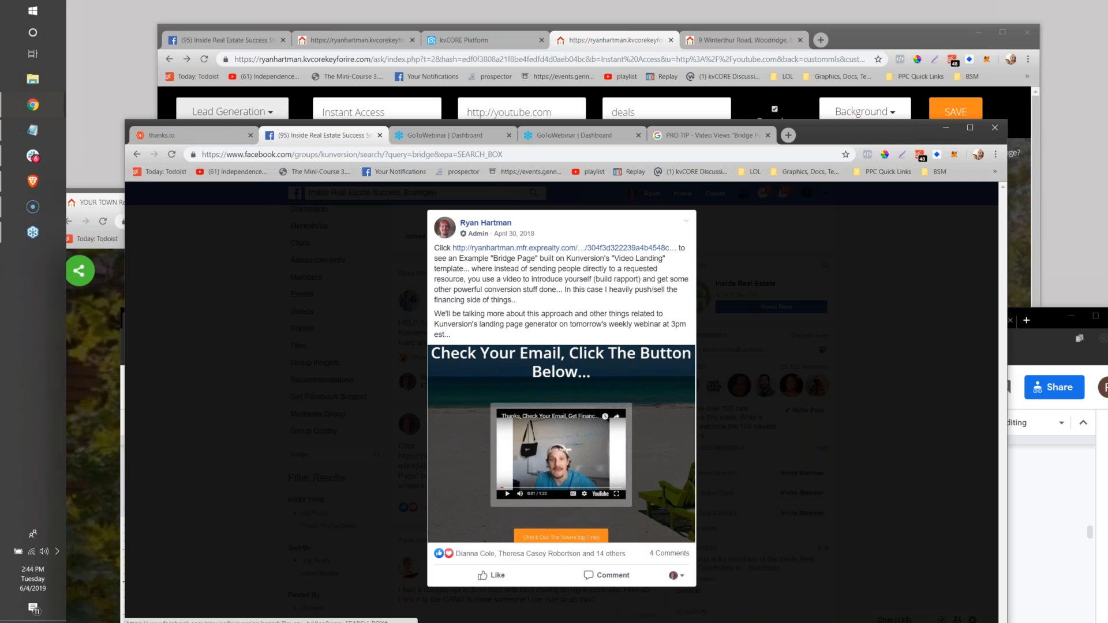
Bring up the kvCORE landing page builder, show its page type options and move the window lower.
{"action": "left_click", "coordinate": [858, 48]}
{"action": "left_click", "coordinate": [231, 111]}
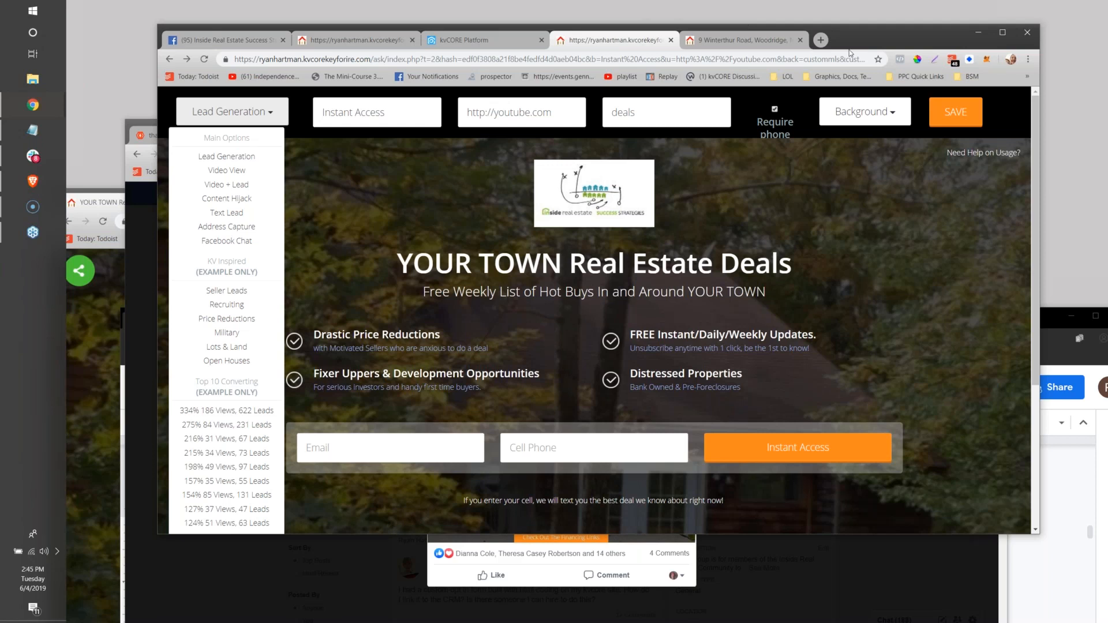
{"action": "left_click_drag", "start_coordinate": [850, 54], "coordinate": [897, 268]}
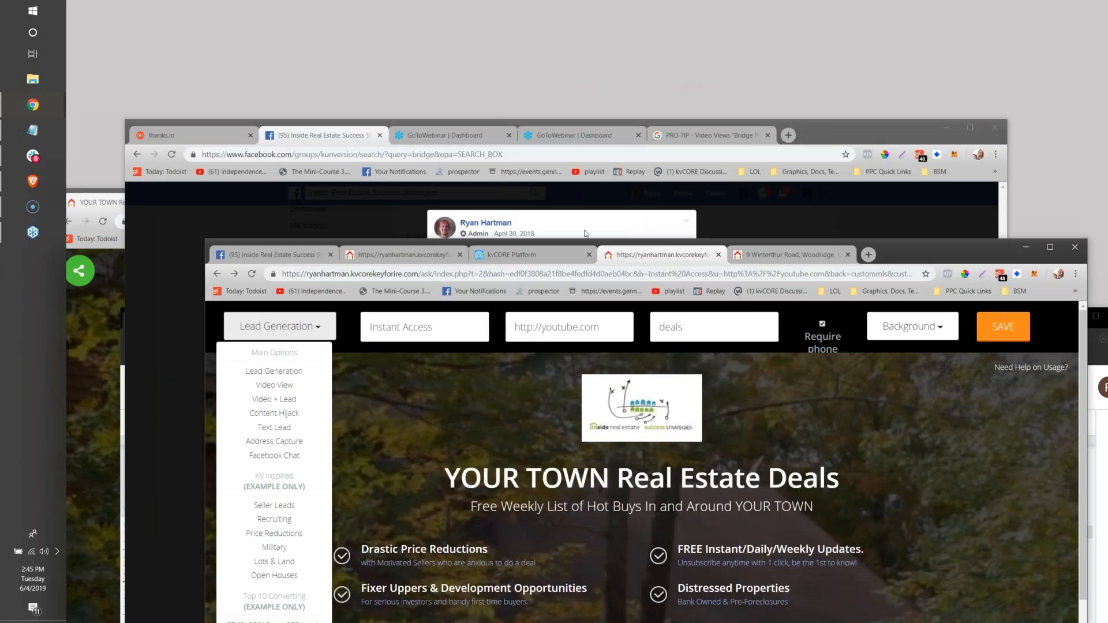
Return to the kvCORE Landing Pages document and reposition its window to show the Extras list.
{"action": "left_click", "coordinate": [33, 182]}
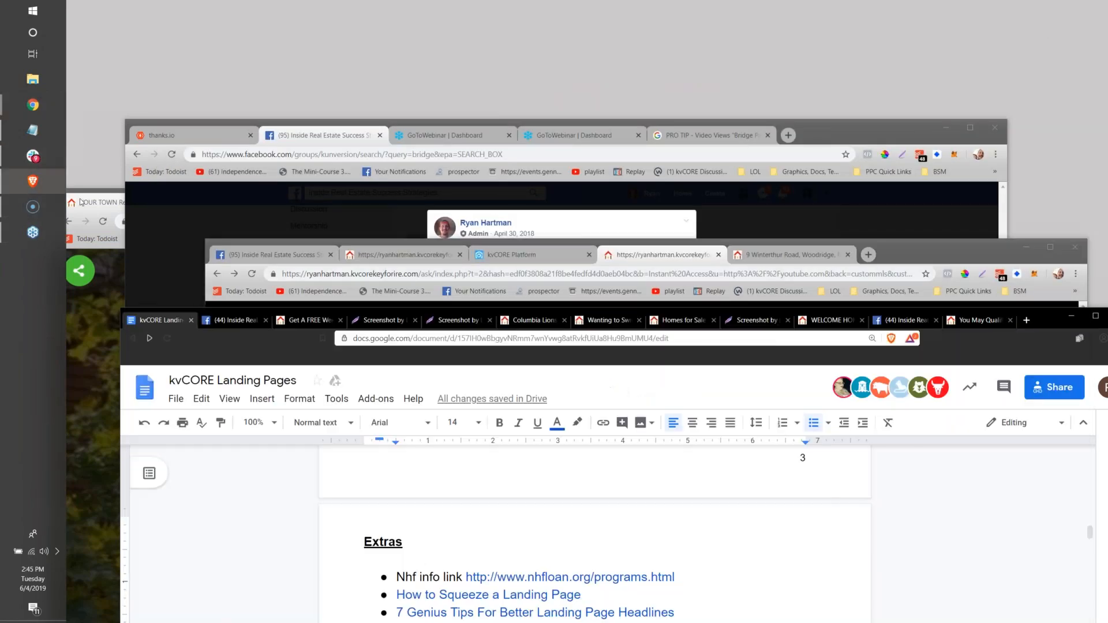
{"action": "left_click_drag", "start_coordinate": [1027, 267], "coordinate": [1007, 67]}
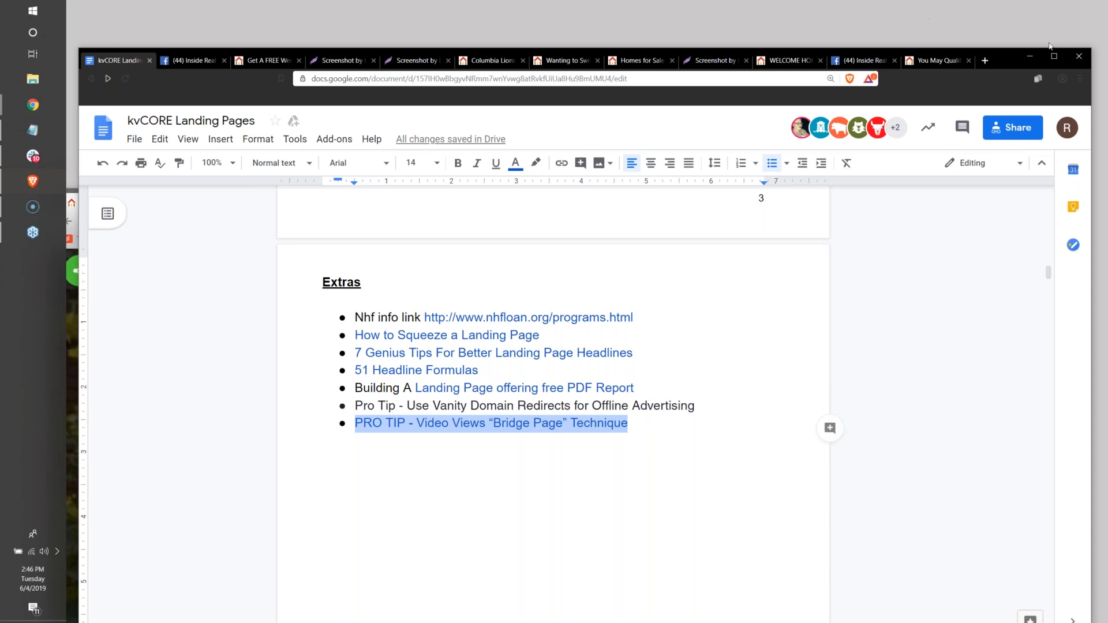
{"action": "left_click_drag", "start_coordinate": [999, 71], "coordinate": [992, 155]}
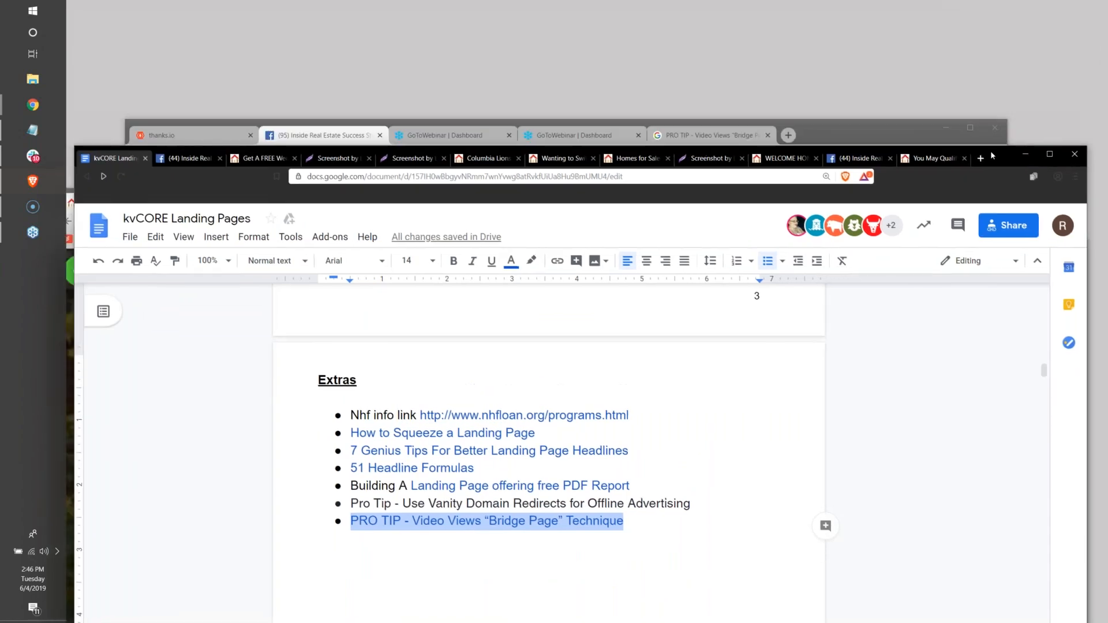
Switch back to the Facebook "Bridge Page" example post and move its window higher for full viewing.
{"action": "left_click", "coordinate": [877, 131]}
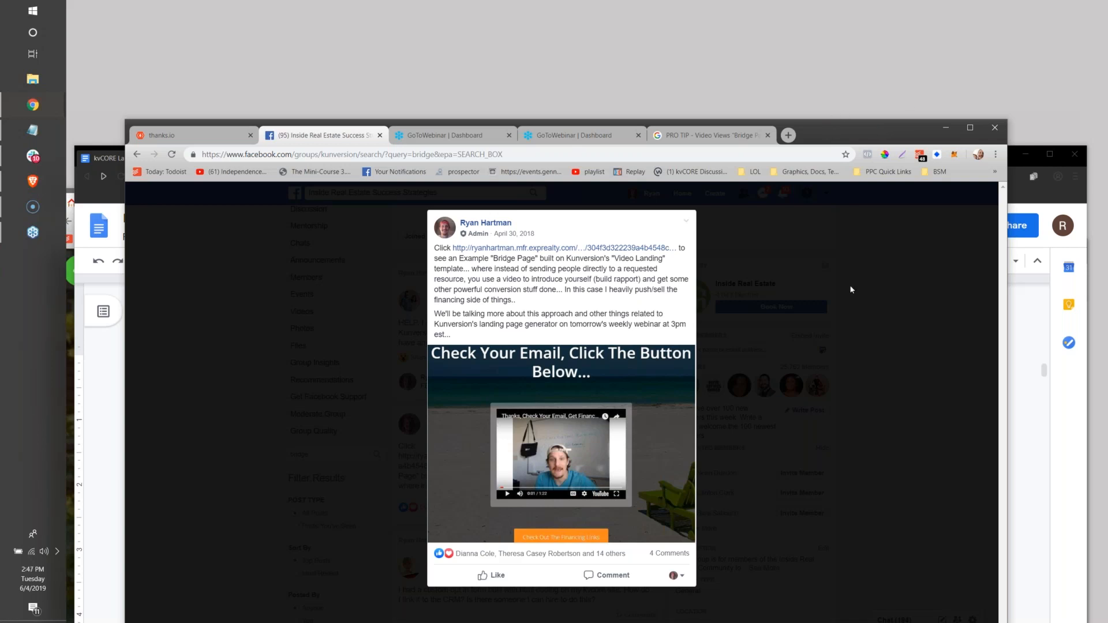
{"action": "left_click_drag", "start_coordinate": [830, 128], "coordinate": [877, 53]}
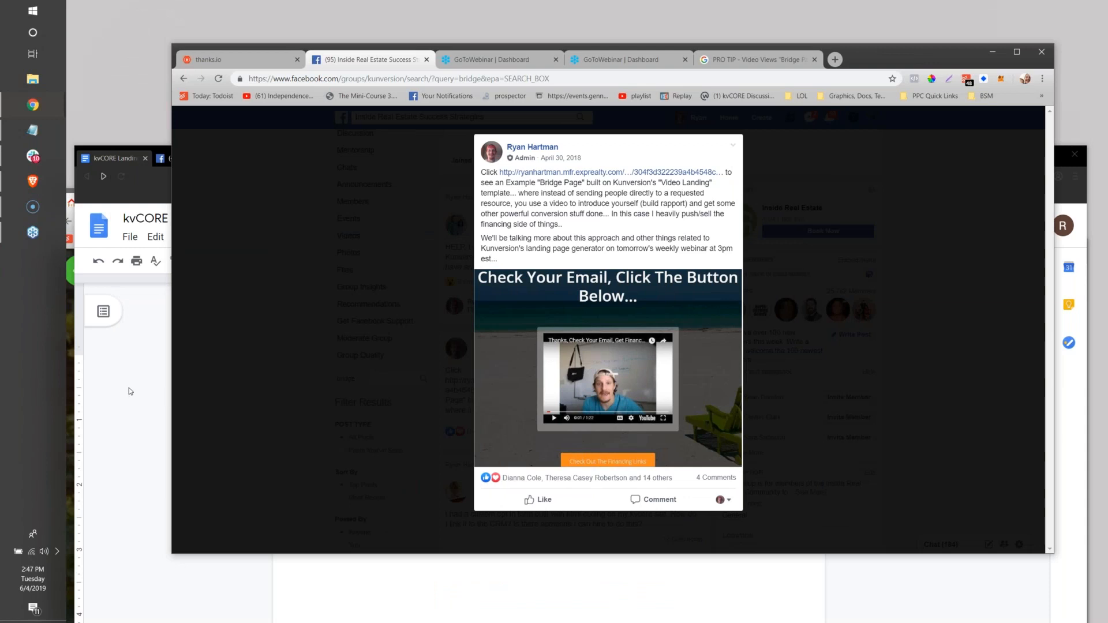
Return to the kvCORE Landing Pages document and review the Lead Gen build instructions through the Keep Record section.
{"action": "left_click", "coordinate": [112, 386]}
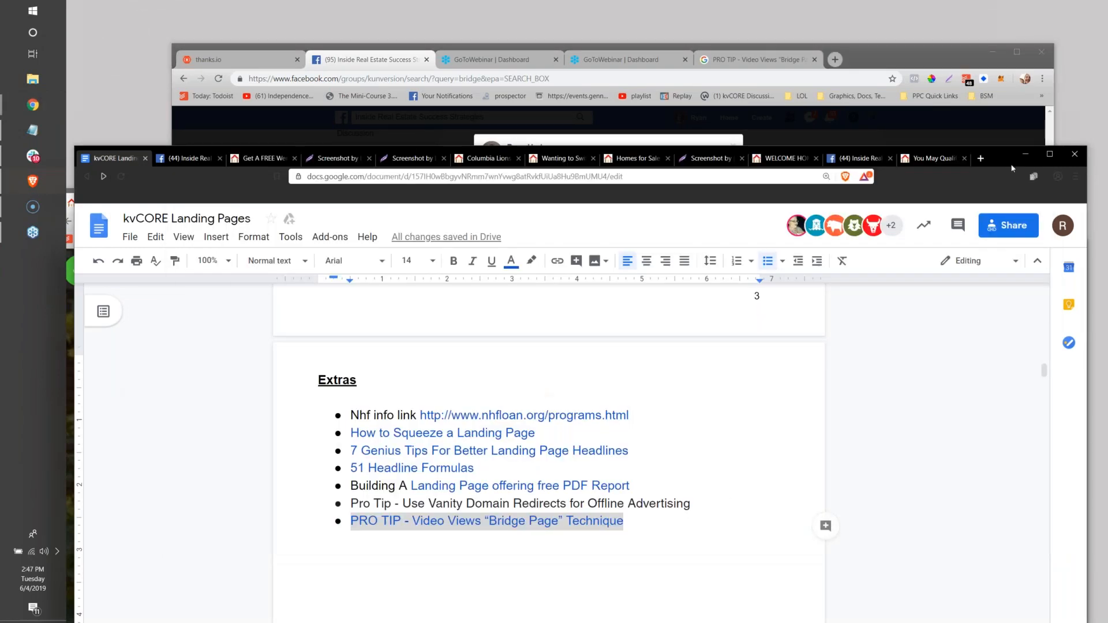
{"action": "left_click_drag", "start_coordinate": [1004, 156], "coordinate": [1024, 50]}
{"action": "scroll", "coordinate": [552, 522], "scroll_direction": "down", "scroll_amount": 4}
{"action": "scroll", "coordinate": [552, 522], "scroll_direction": "down", "scroll_amount": 6}
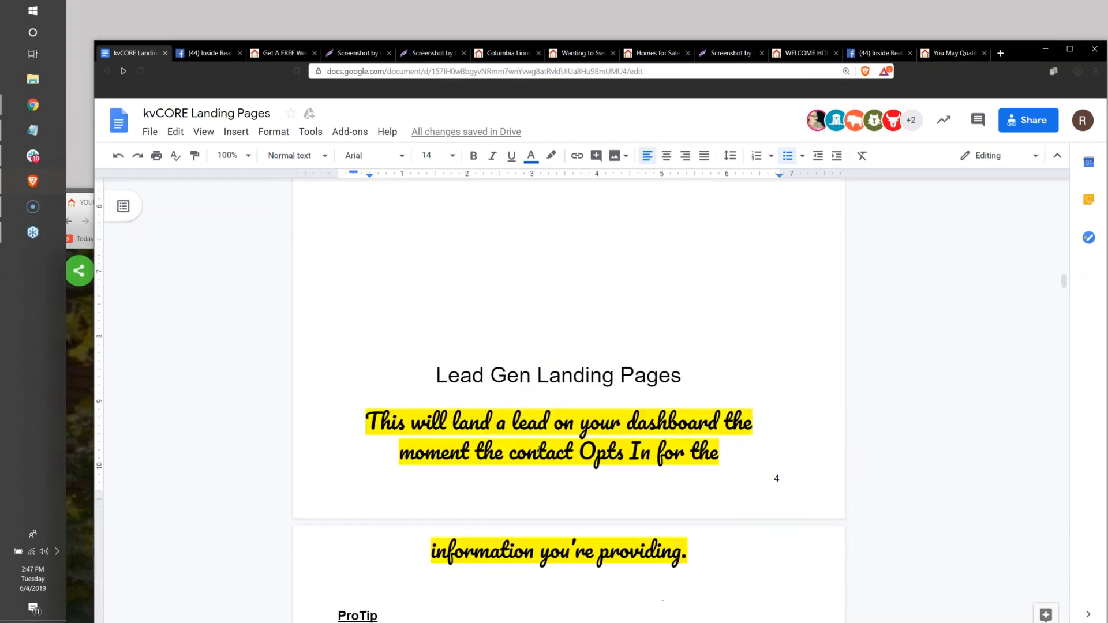
{"action": "scroll", "coordinate": [539, 450], "scroll_direction": "down", "scroll_amount": 3}
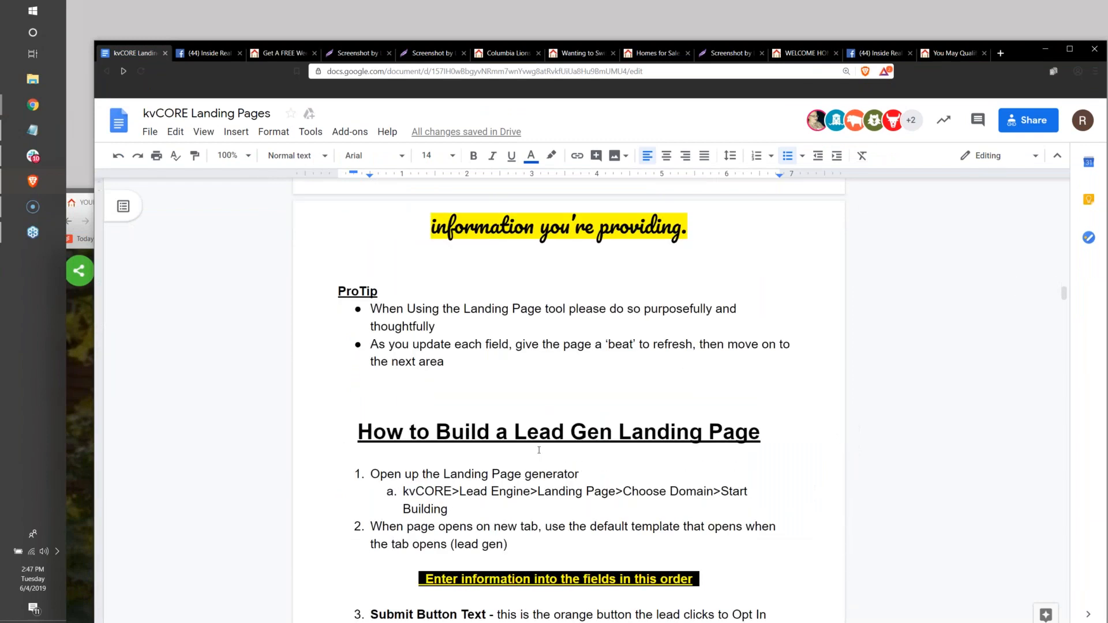
{"action": "scroll", "coordinate": [539, 450], "scroll_direction": "down", "scroll_amount": 10}
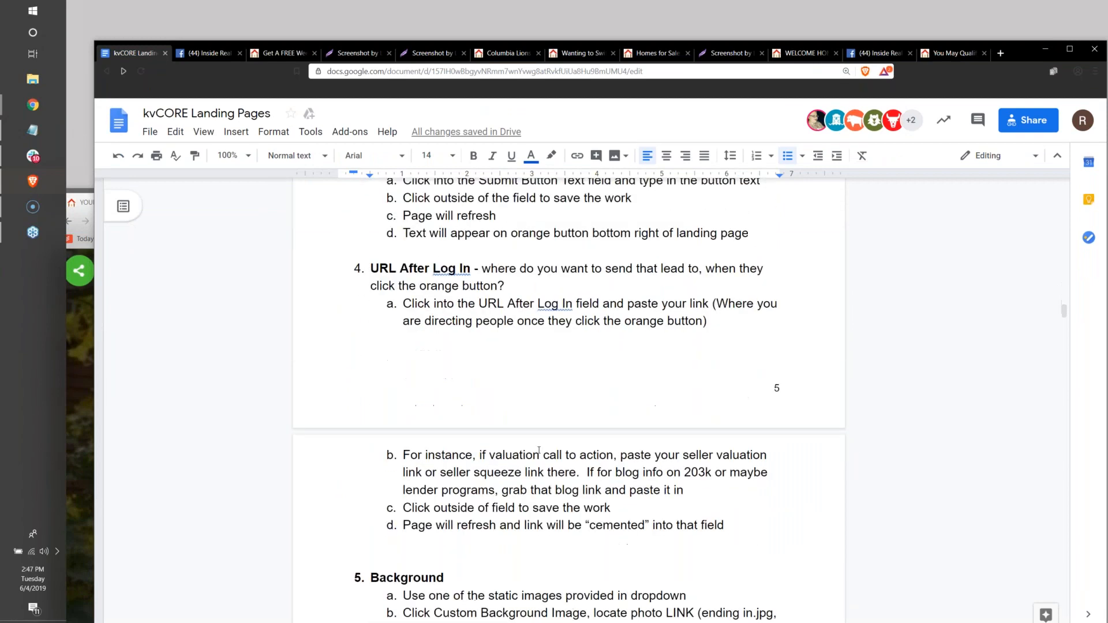
{"action": "scroll", "coordinate": [538, 448], "scroll_direction": "down", "scroll_amount": 17}
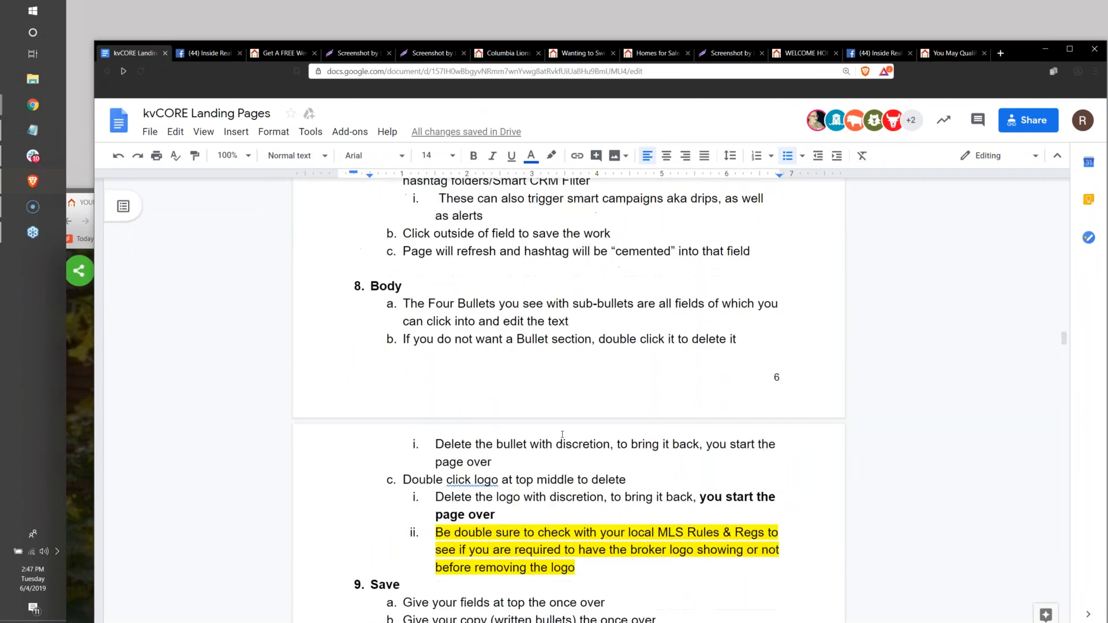
{"action": "scroll", "coordinate": [562, 434], "scroll_direction": "down", "scroll_amount": 10}
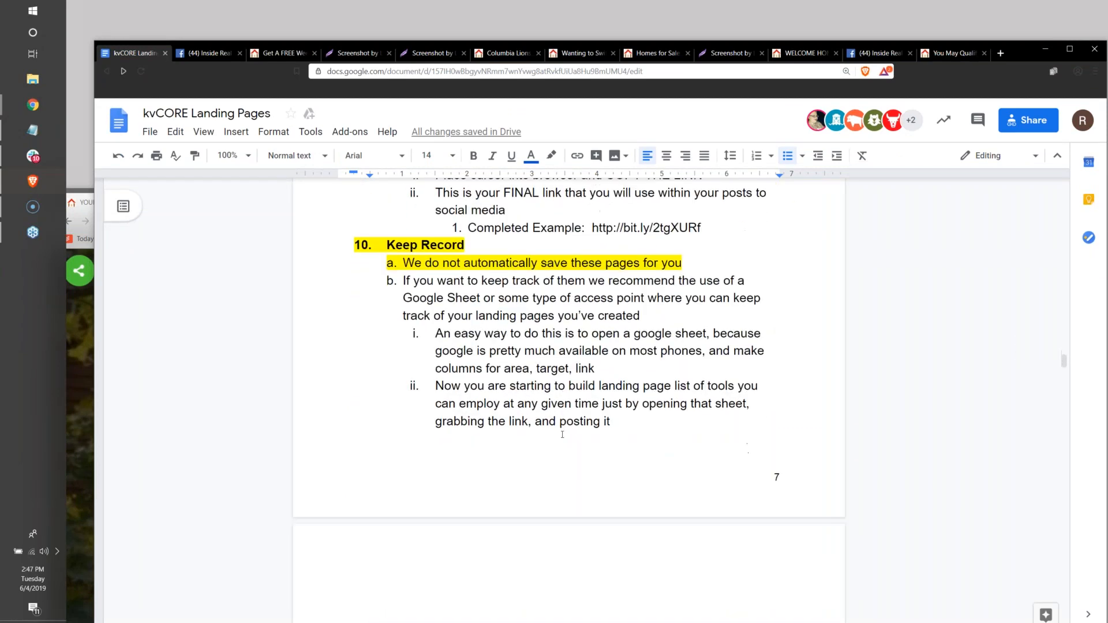
{"action": "scroll", "coordinate": [562, 434], "scroll_direction": "down", "scroll_amount": 5}
Go back through the document to its opening page with the doc link and Today's Outline.
{"action": "scroll", "coordinate": [562, 434], "scroll_direction": "up", "scroll_amount": 4}
{"action": "scroll", "coordinate": [562, 433], "scroll_direction": "up", "scroll_amount": 20}
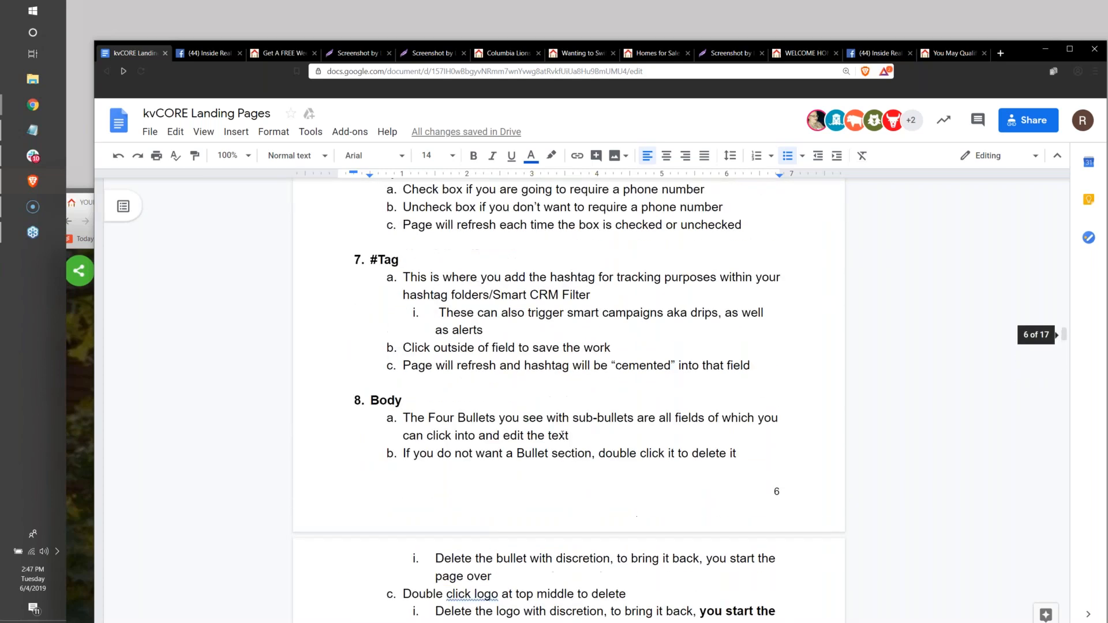
{"action": "scroll", "coordinate": [562, 434], "scroll_direction": "up", "scroll_amount": 20}
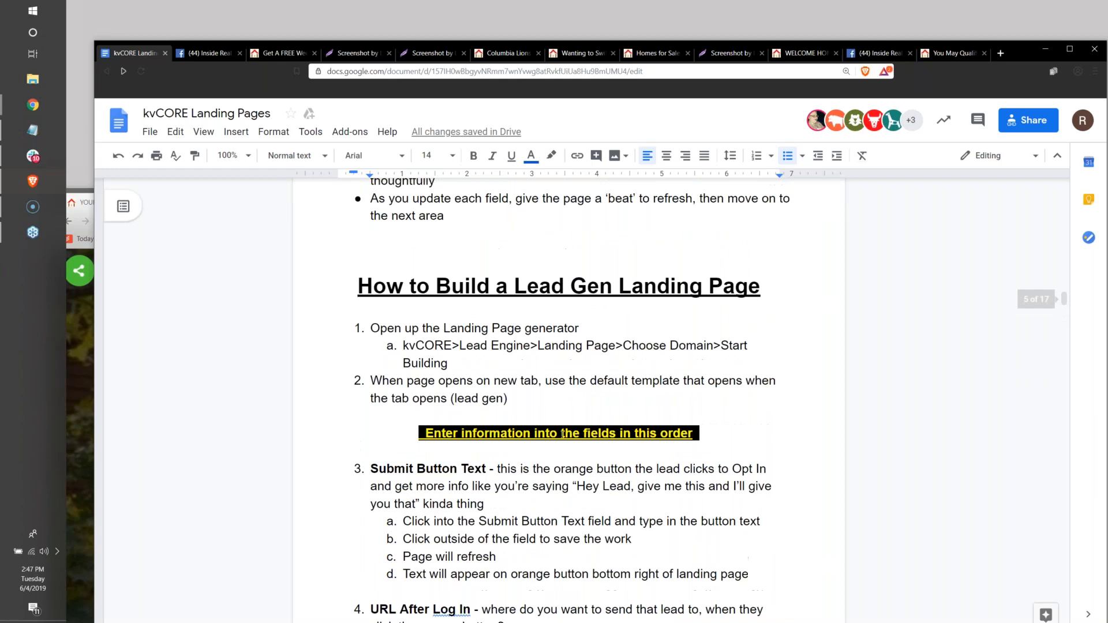
{"action": "scroll", "coordinate": [562, 434], "scroll_direction": "up", "scroll_amount": 20}
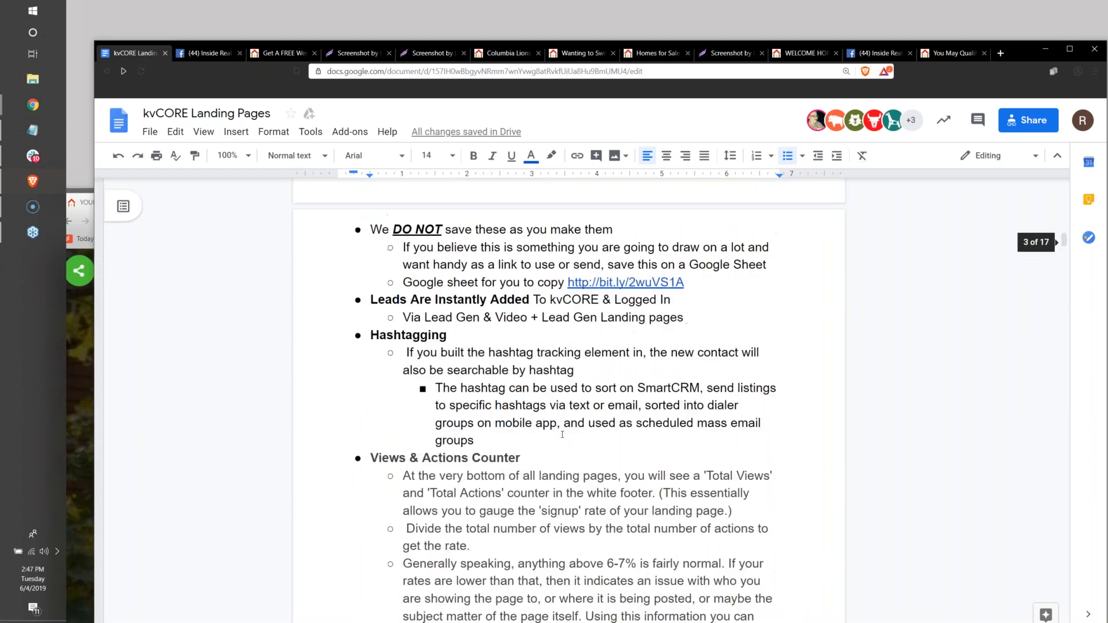
{"action": "scroll", "coordinate": [562, 434], "scroll_direction": "up", "scroll_amount": 20}
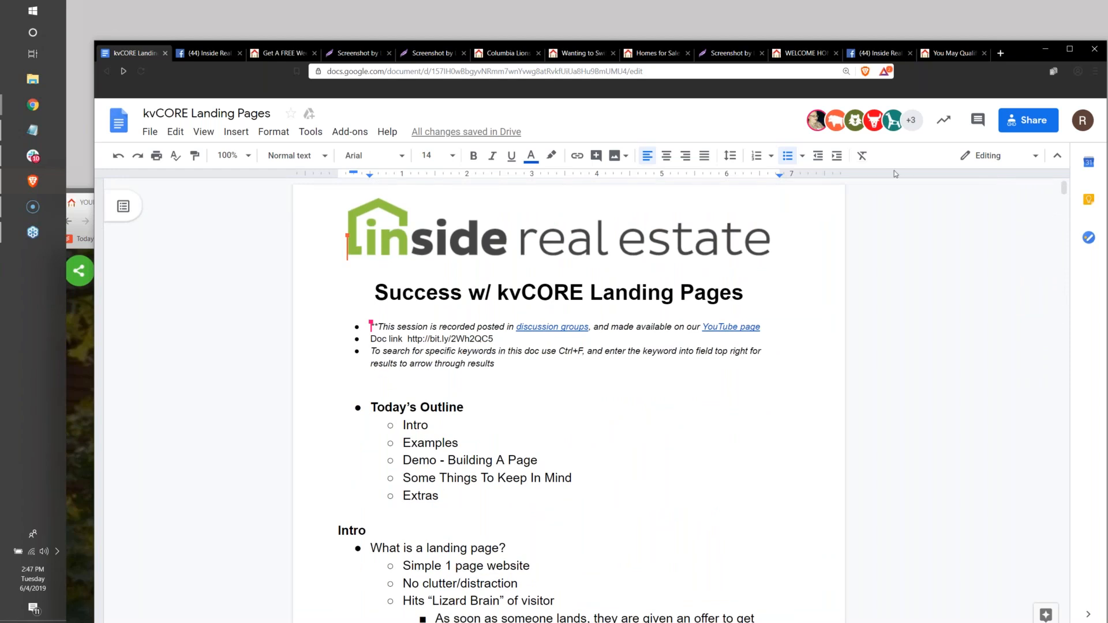
Open insiderealestate.com/replays in a new tab to show the webinar playlist and move the browser window aside.
{"action": "left_click", "coordinate": [999, 56]}
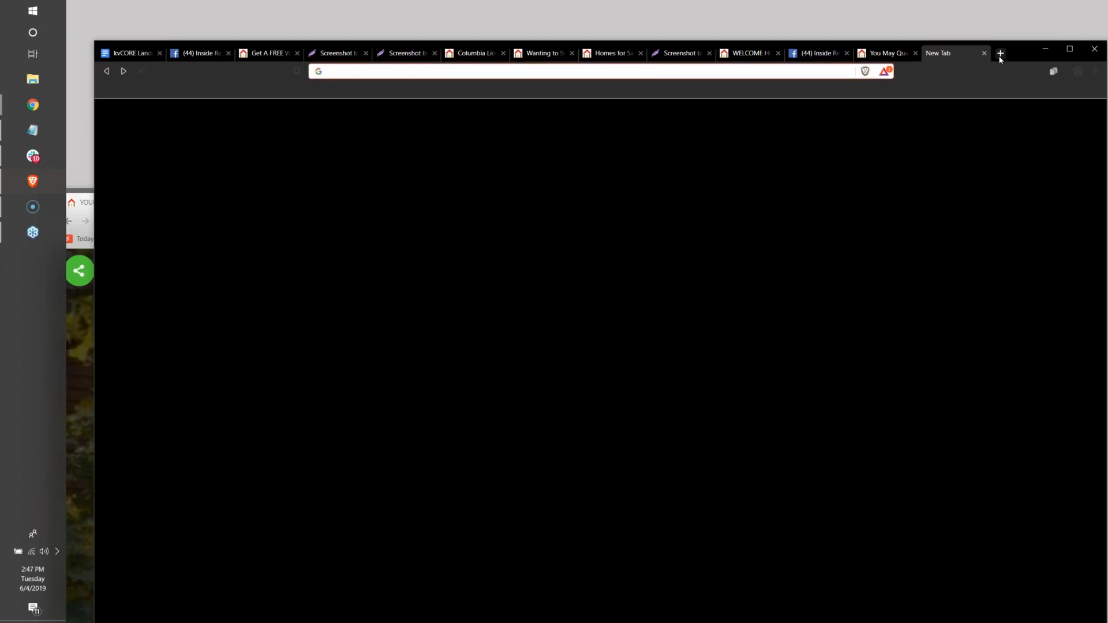
{"action": "type", "text": "insiderealestate.com/we"}
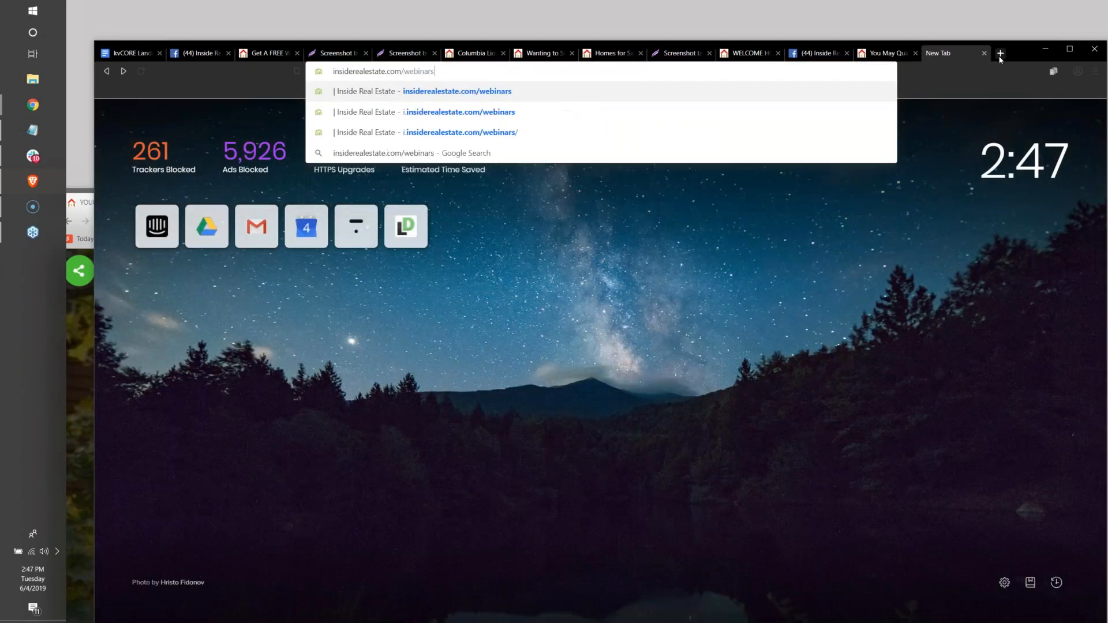
{"action": "key", "text": "BackSpace"}
{"action": "key", "text": "BackSpace"}
{"action": "type", "text": "replays"}
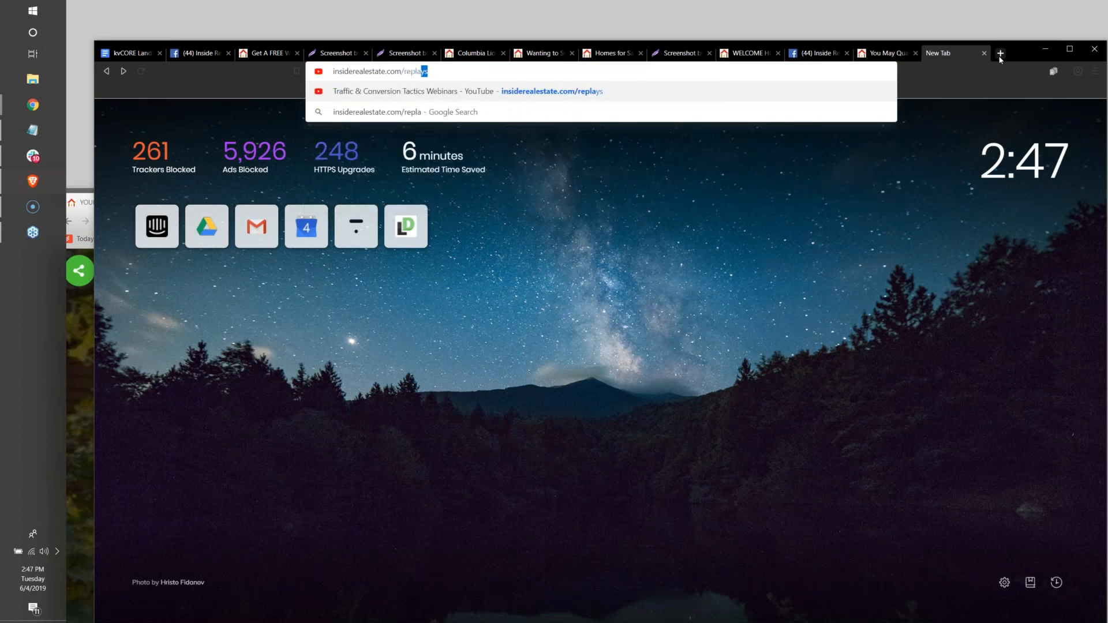
{"action": "key", "text": "Return"}
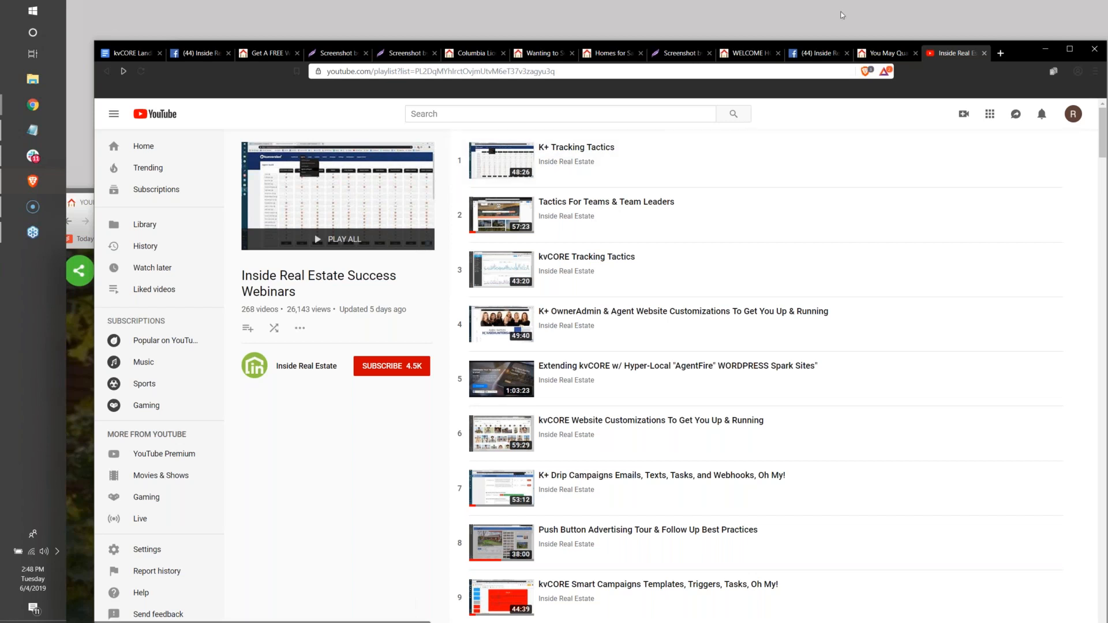
{"action": "left_click_drag", "start_coordinate": [1011, 78], "coordinate": [1107, 329]}
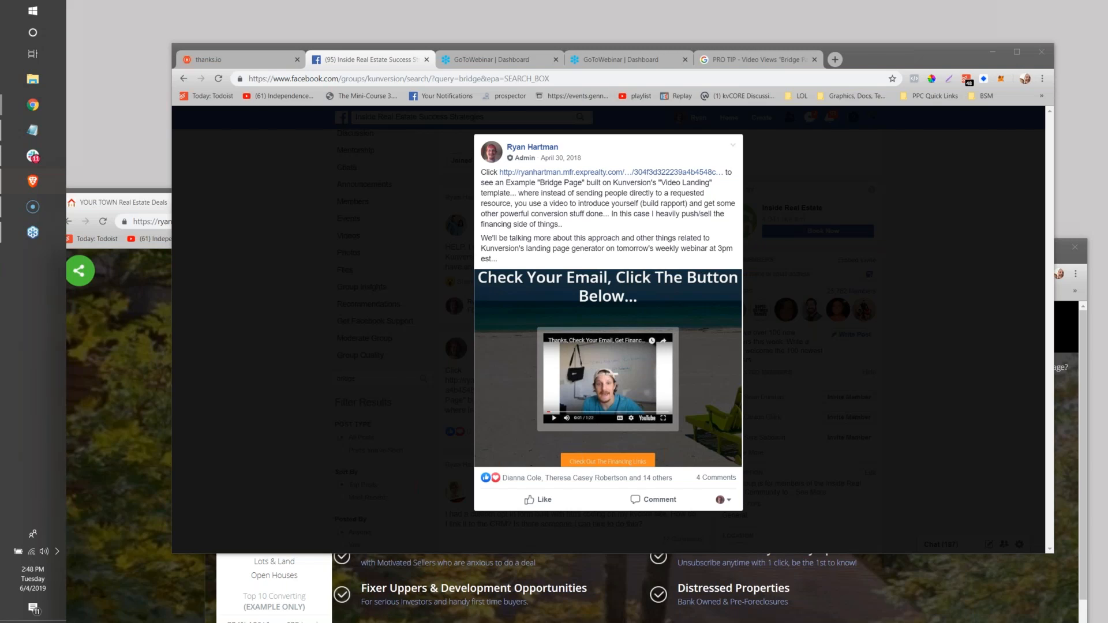